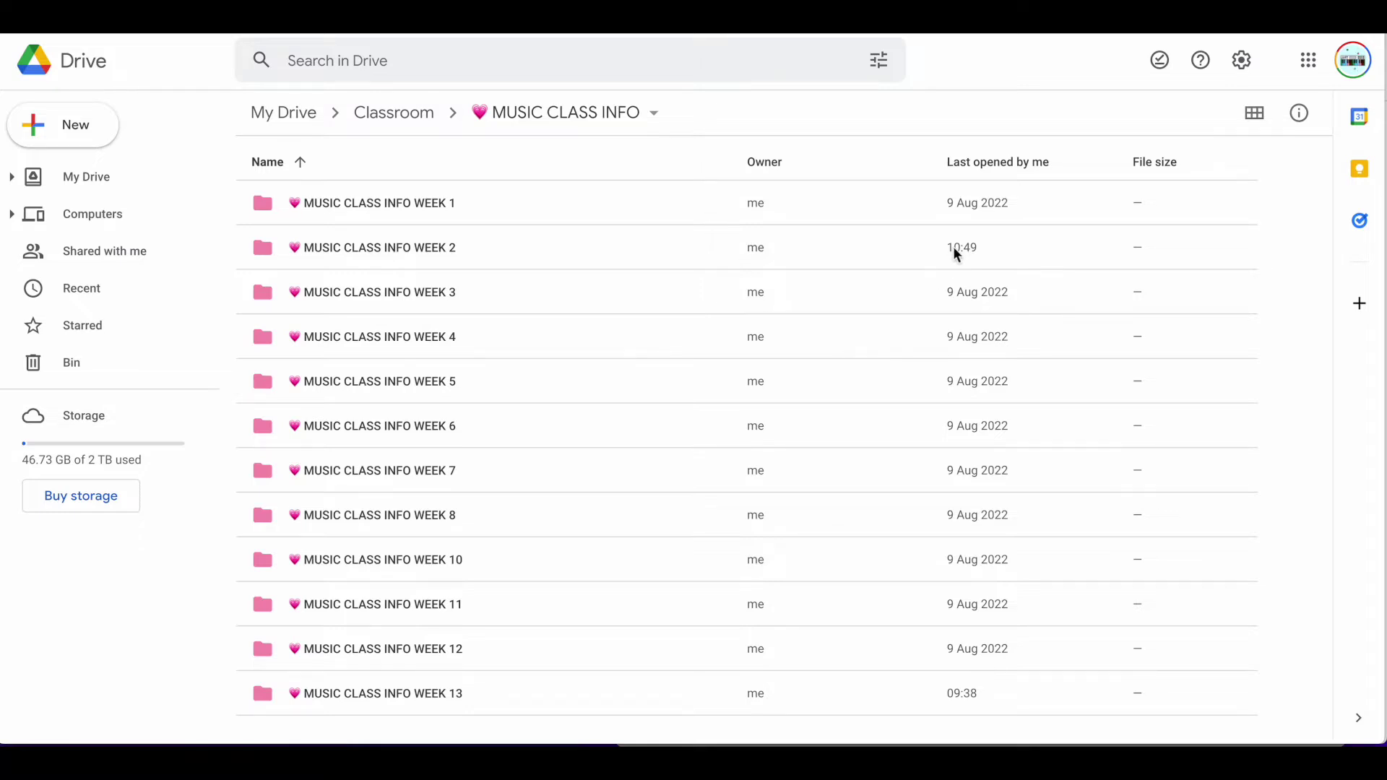
# Create a blank Google Sheets spreadsheet in the MUSIC CLASS INFO folder.
pyautogui.click(1310, 64)
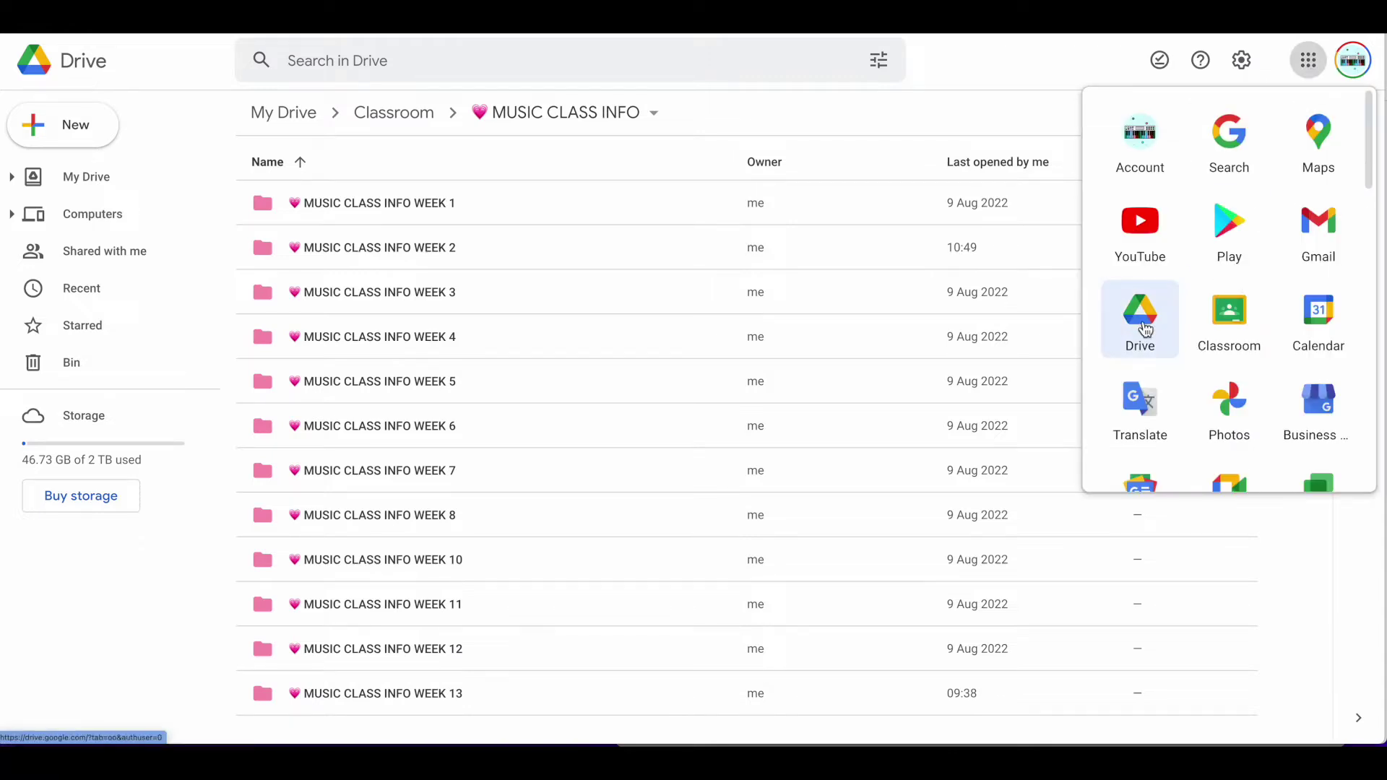
pyautogui.click(186, 63)
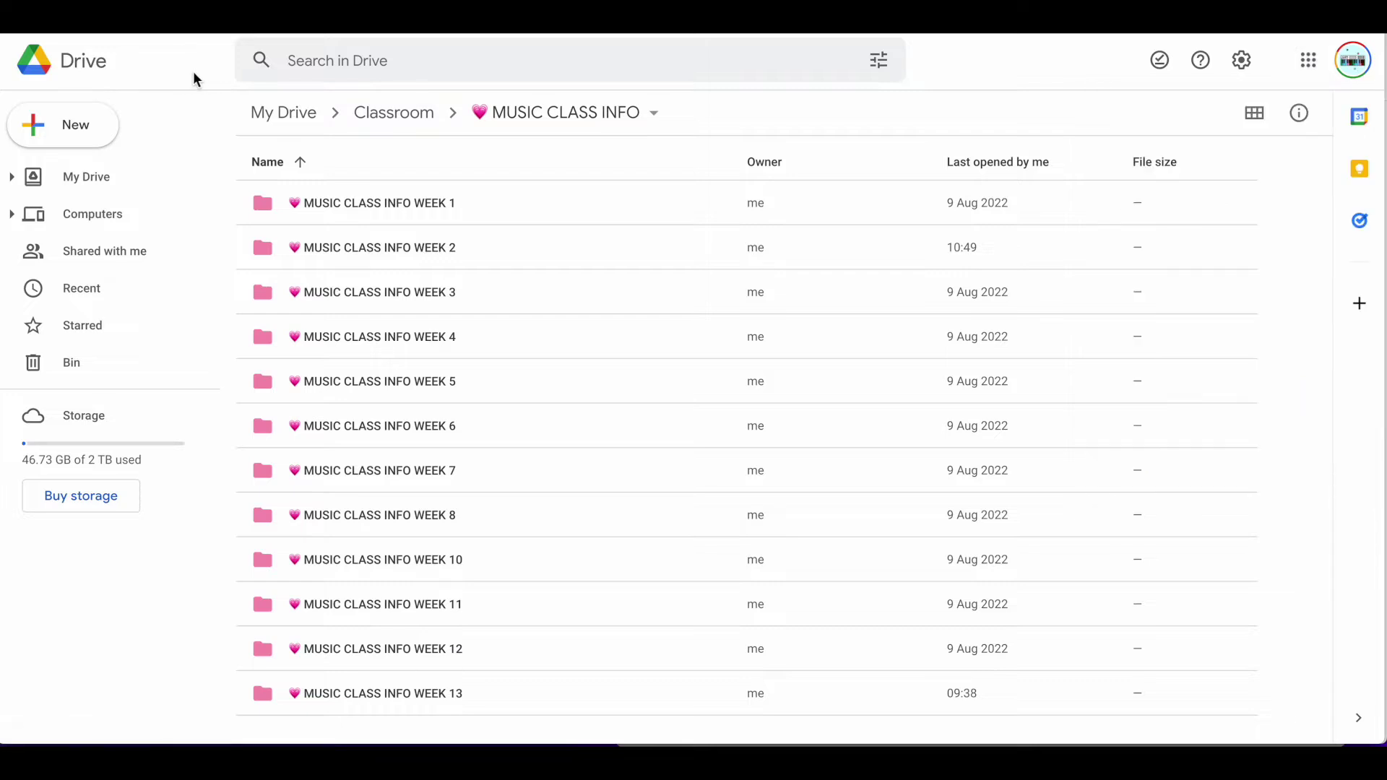
pyautogui.click(44, 135)
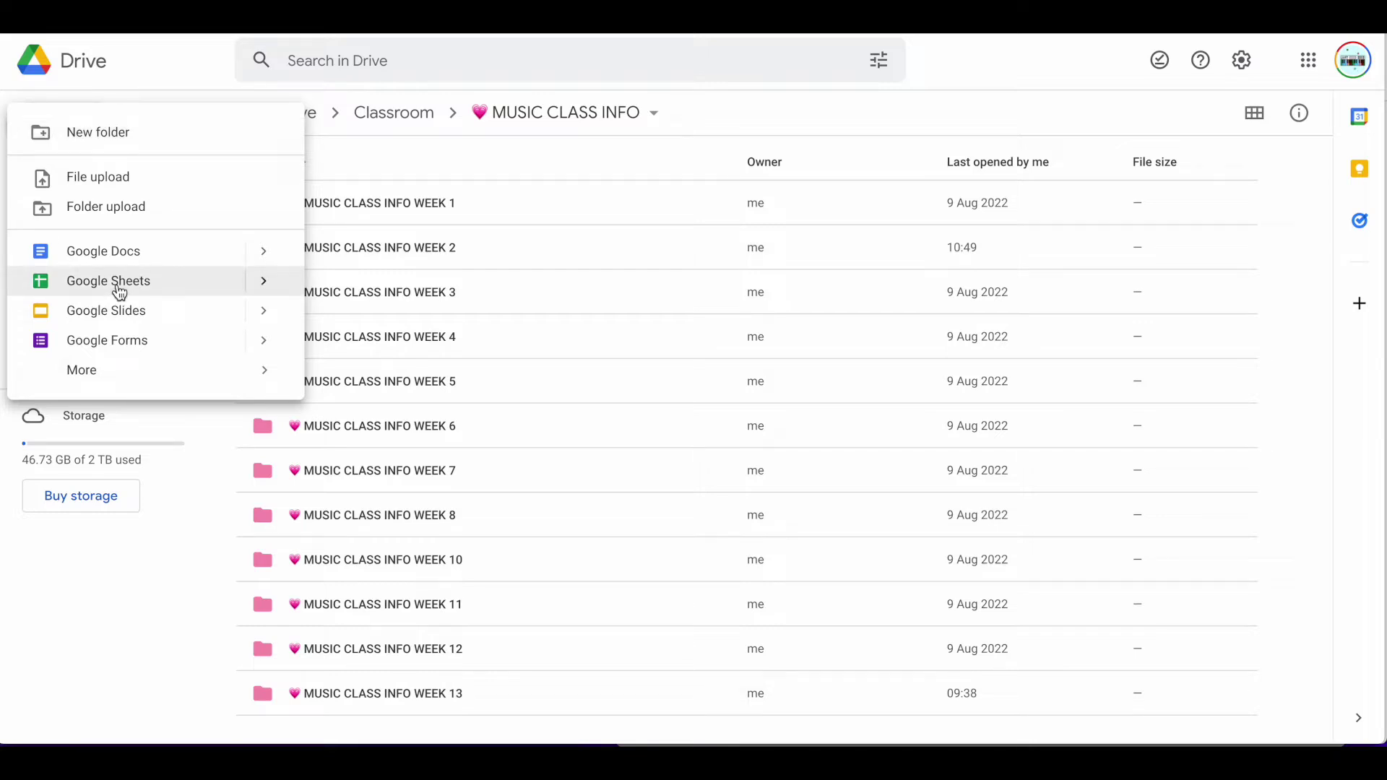
pyautogui.click(265, 285)
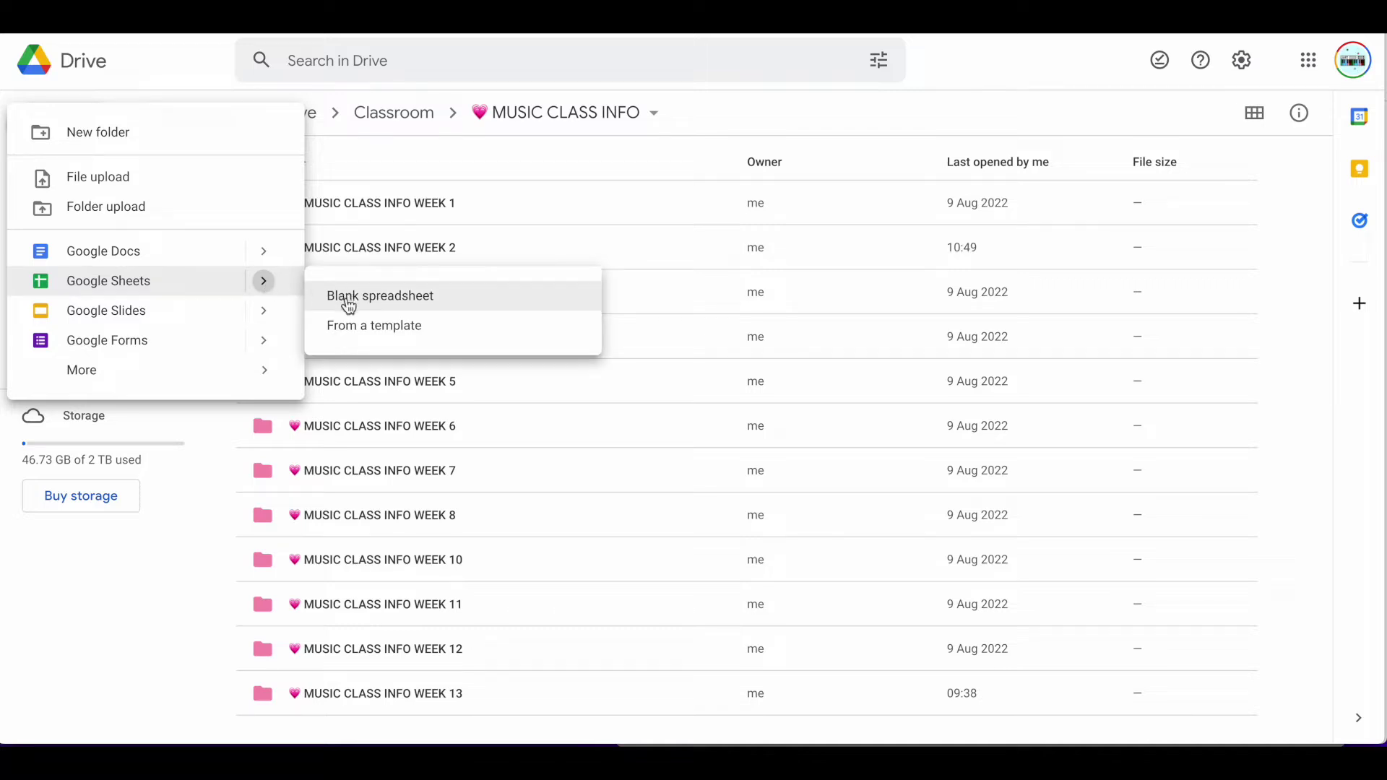
pyautogui.click(350, 297)
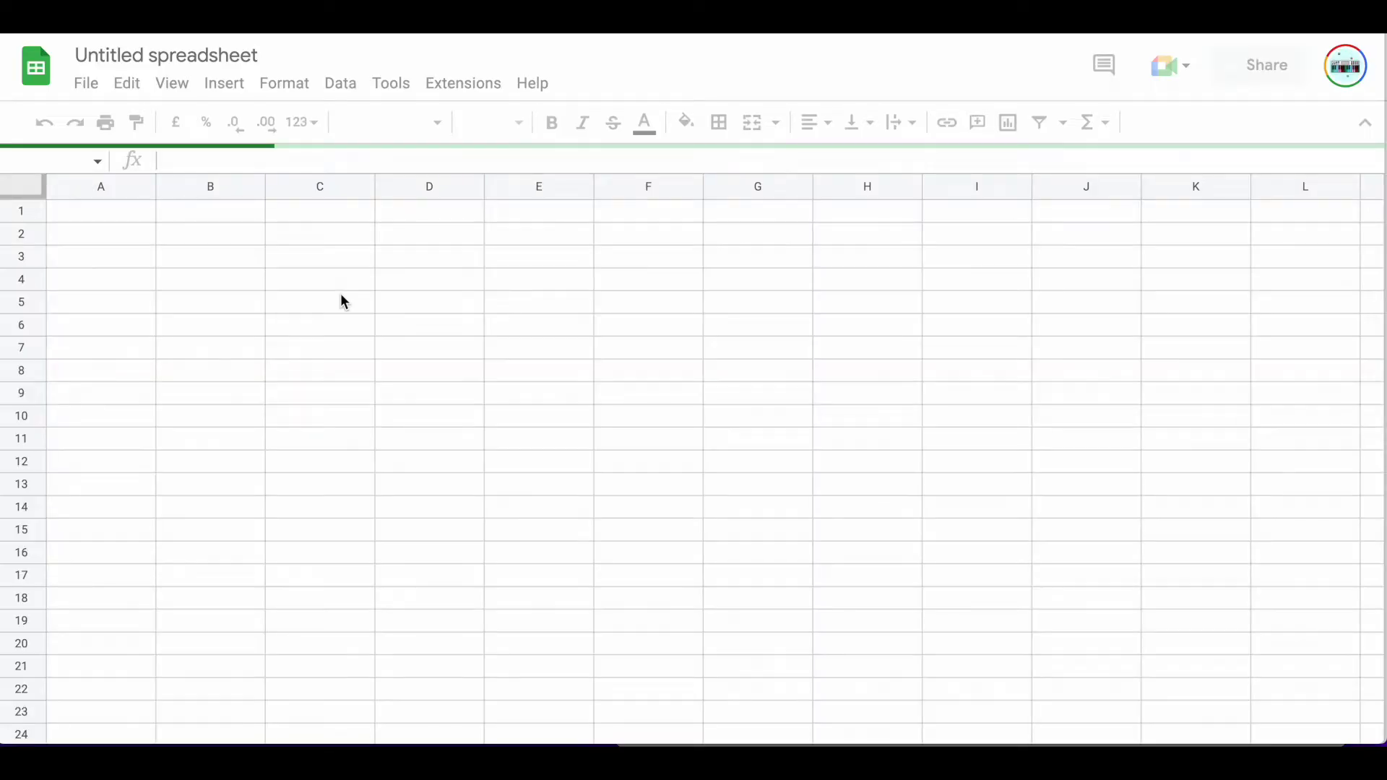
# Rename the untitled spreadsheet as "fall quarter piano lesson plan".
pyautogui.click(191, 58)
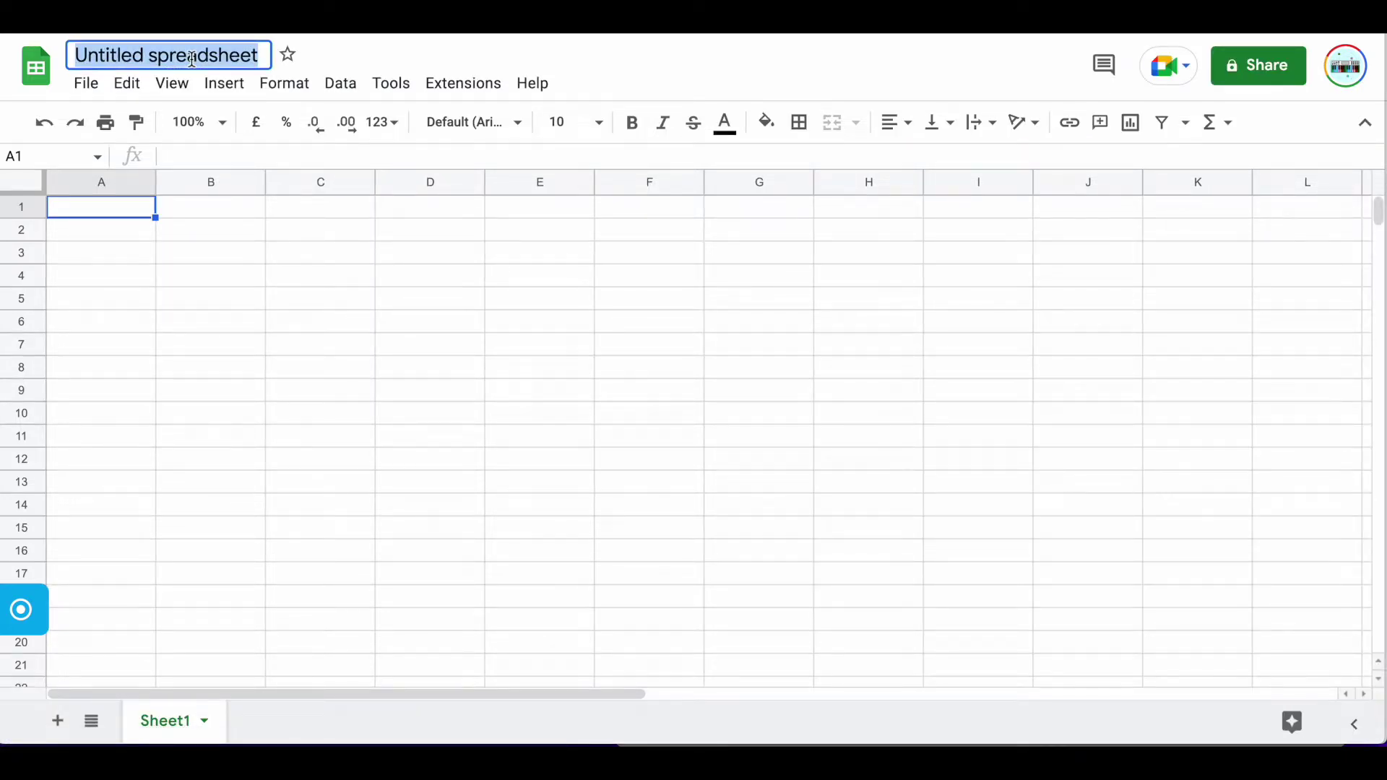
pyautogui.write('fall quarter ')
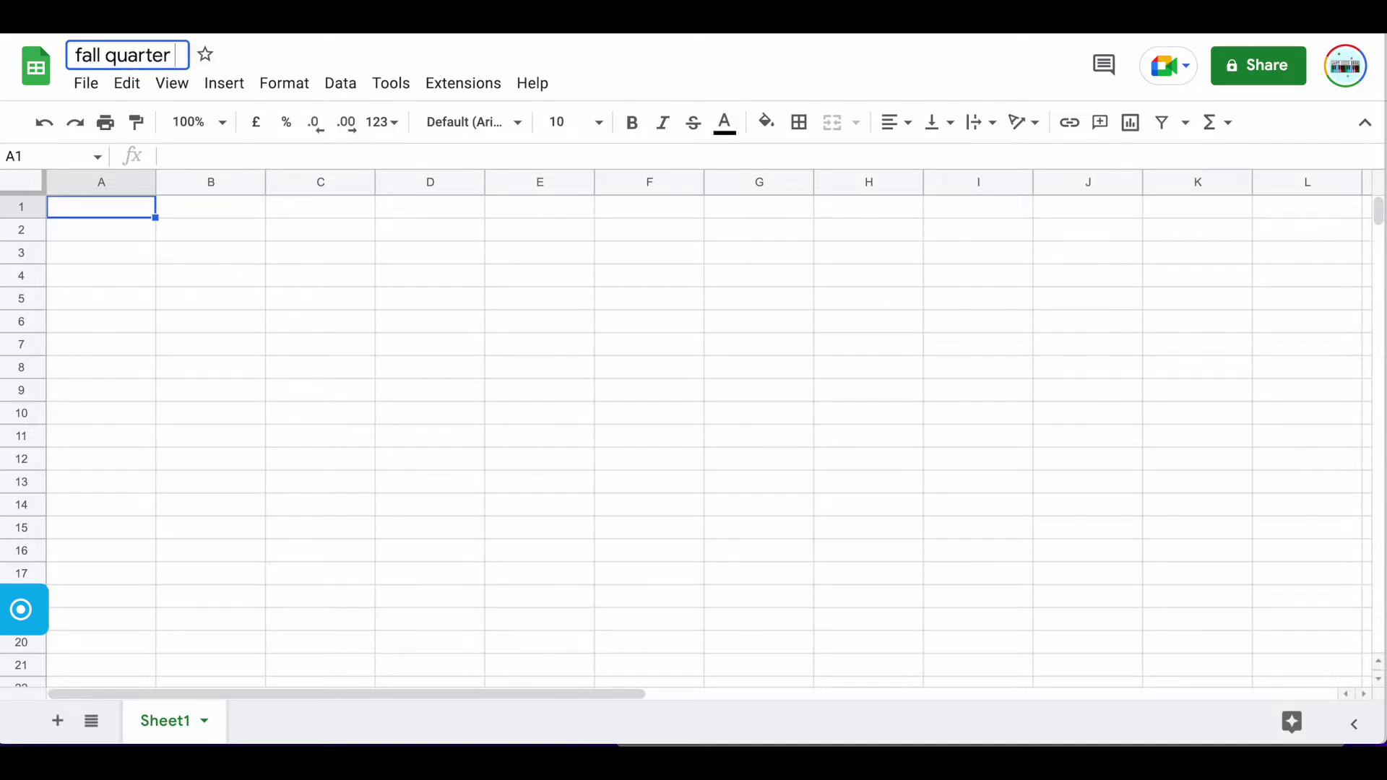
pyautogui.write('pian')
pyautogui.press('BackSpace')
pyautogui.write('ano lessons')
pyautogui.press('BackSpace')
pyautogui.press('BackSpace')
pyautogui.write('plan')
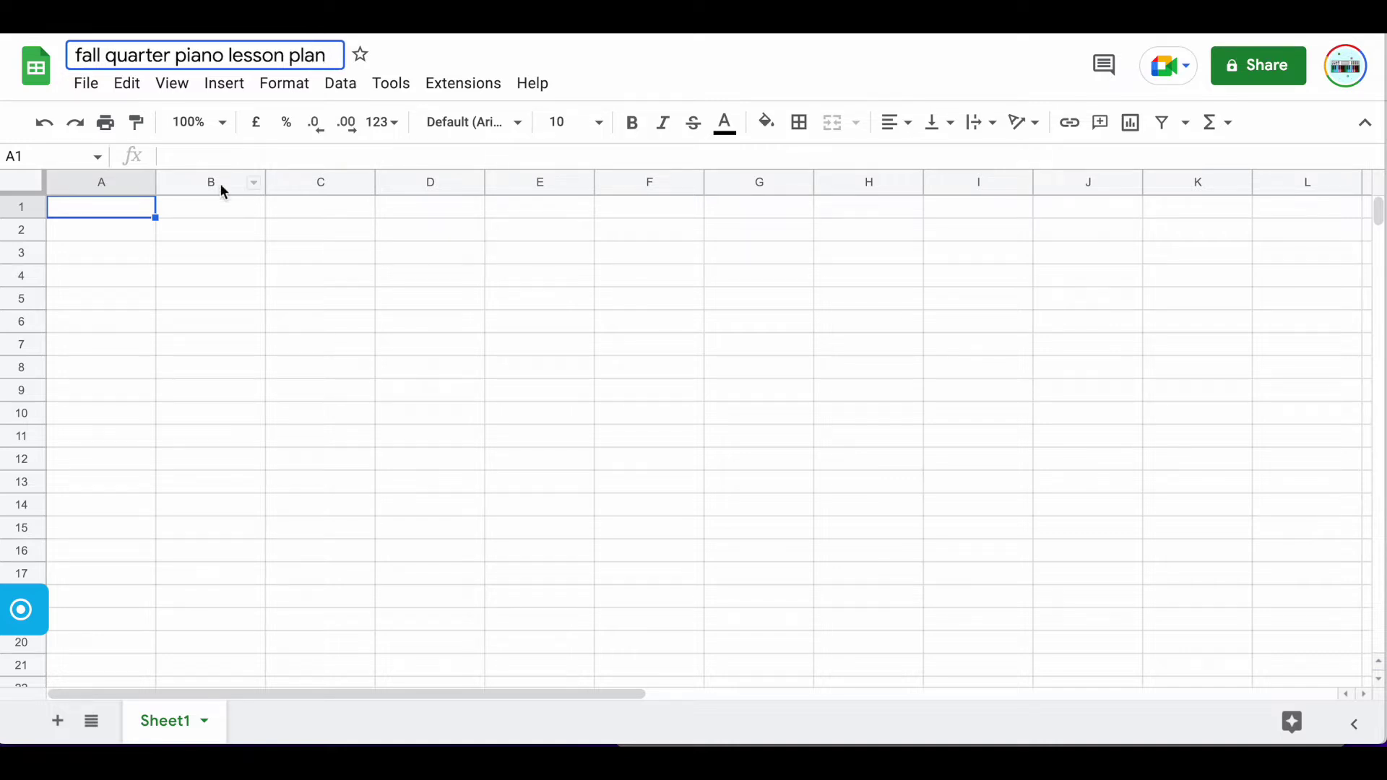
pyautogui.click(236, 214)
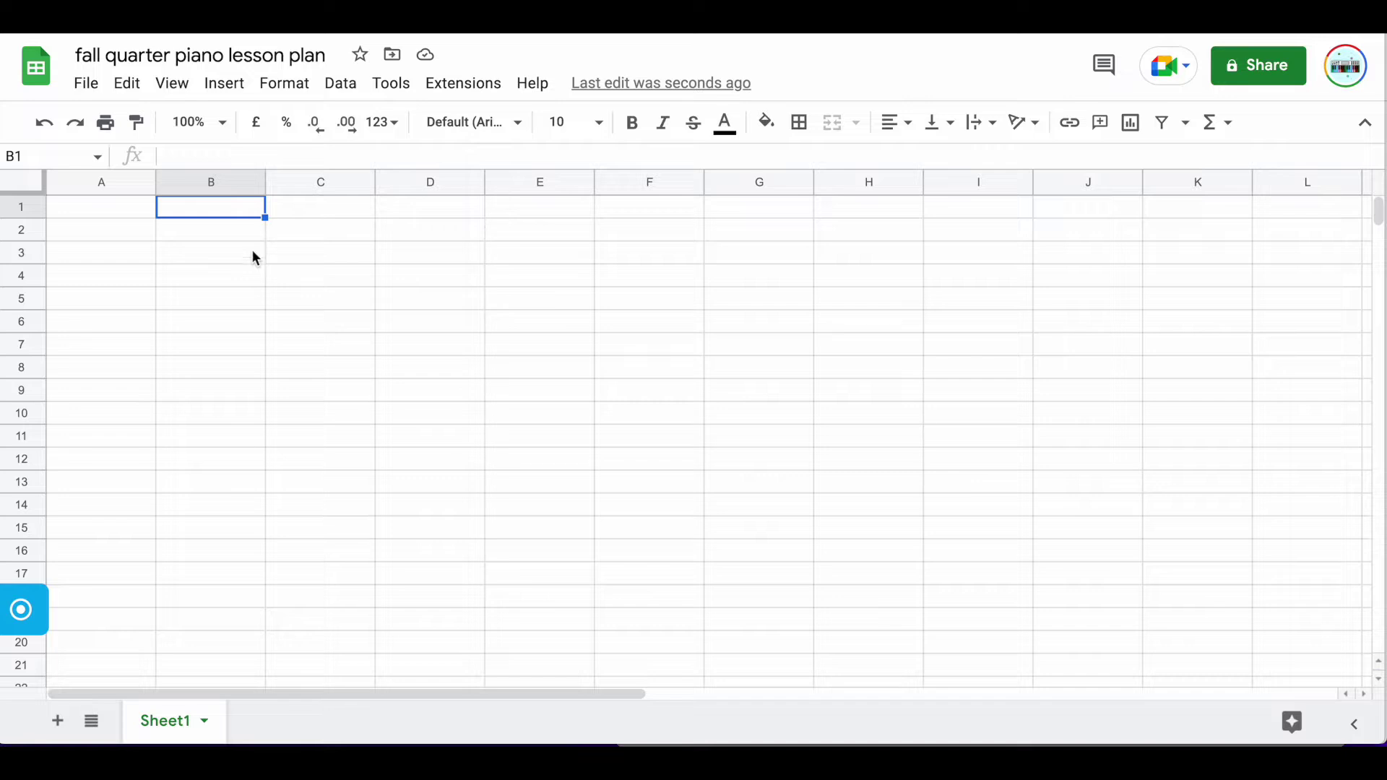
# Apply alternating colours to the entire sheet using the default dark pink style with the header enabled.
pyautogui.click(30, 187)
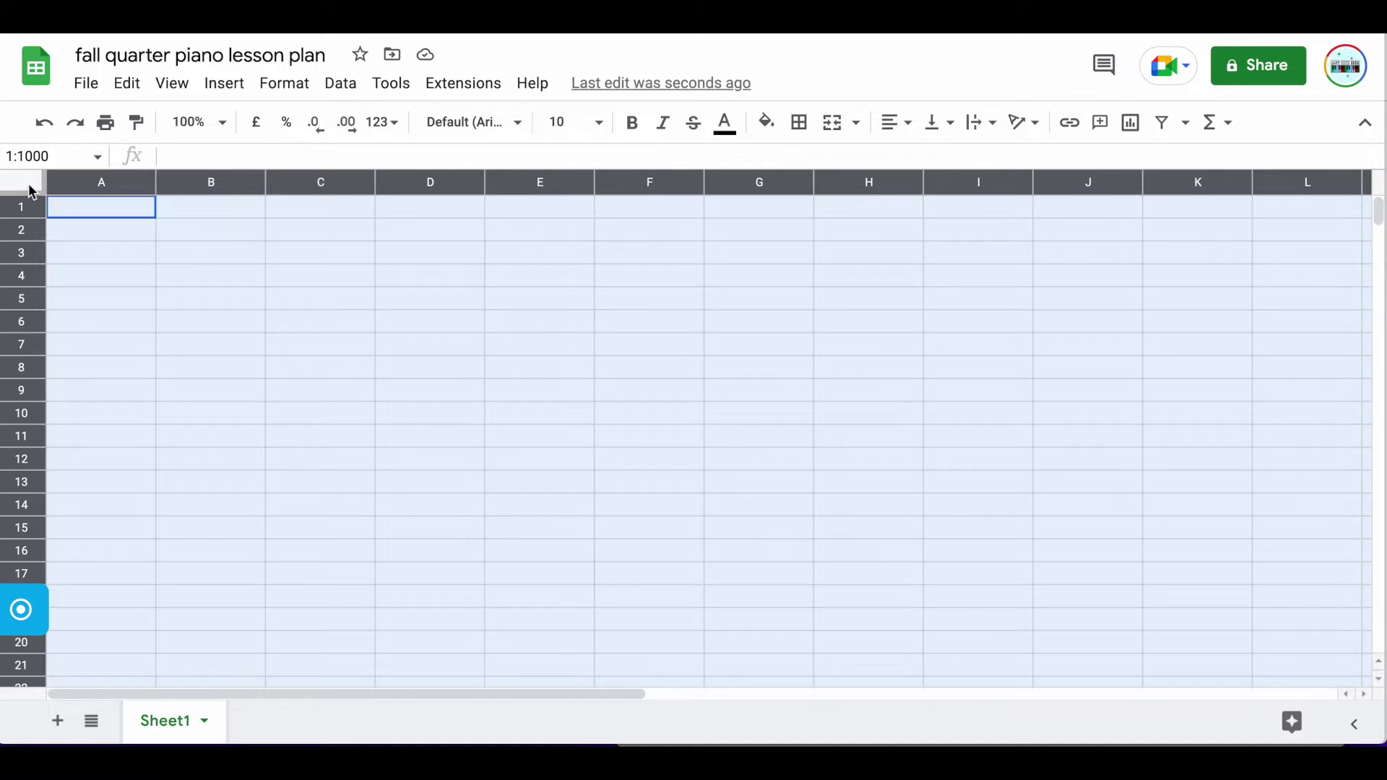
pyautogui.click(777, 131)
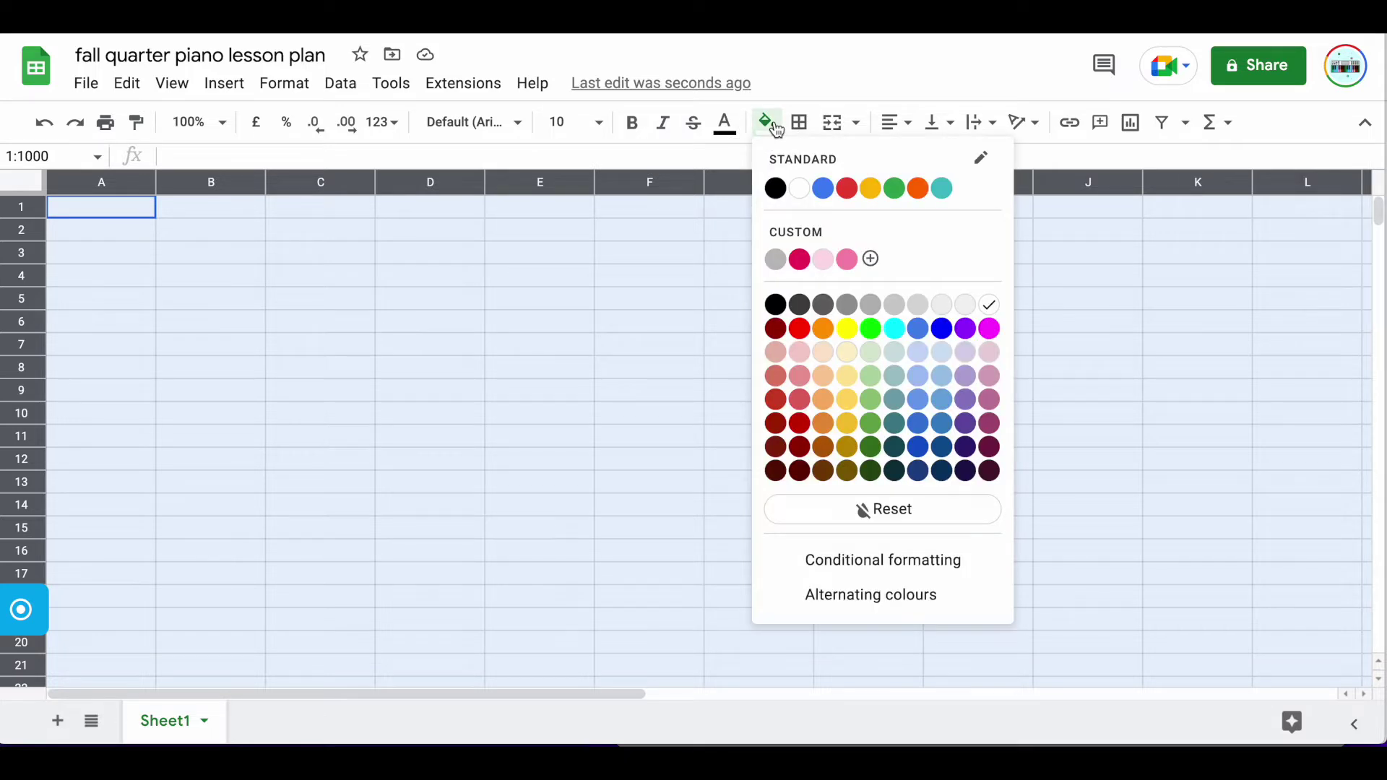
pyautogui.click(867, 605)
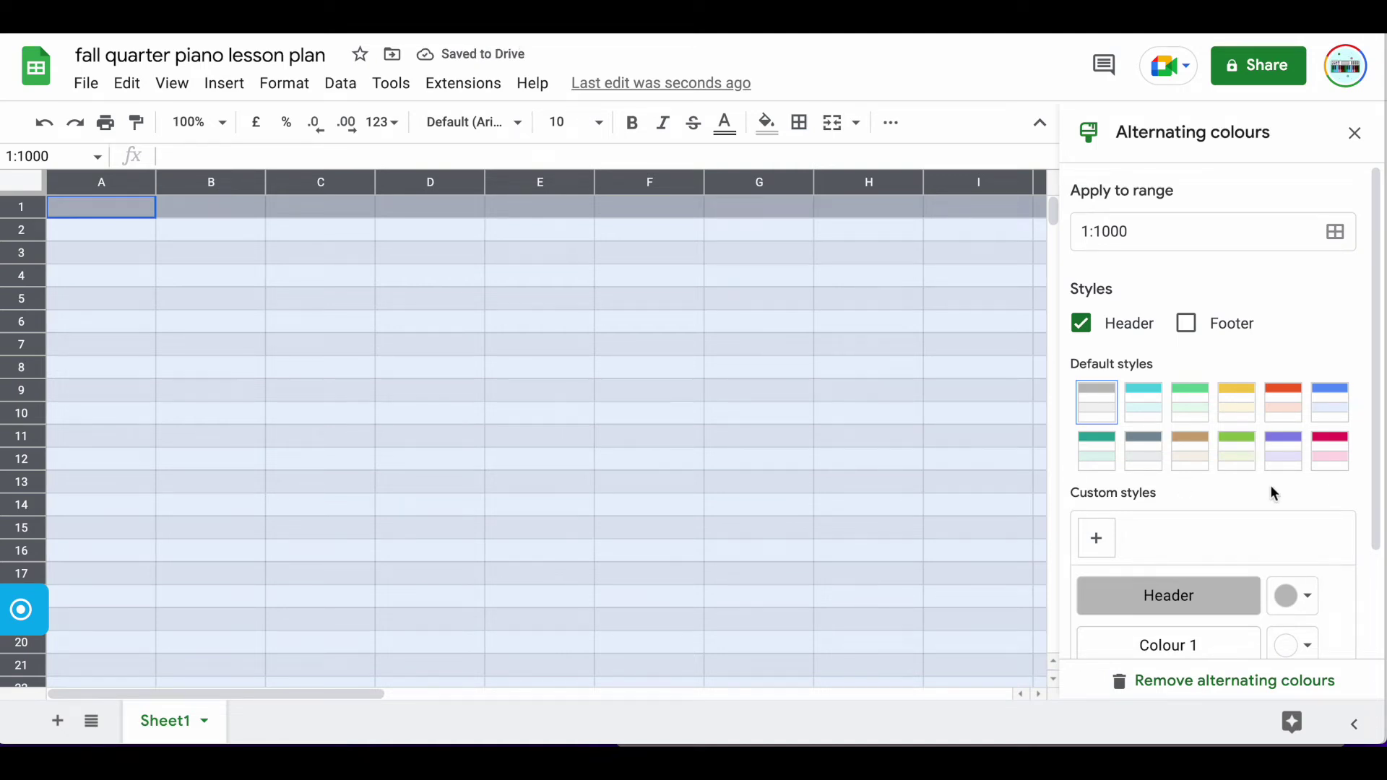
pyautogui.click(1330, 455)
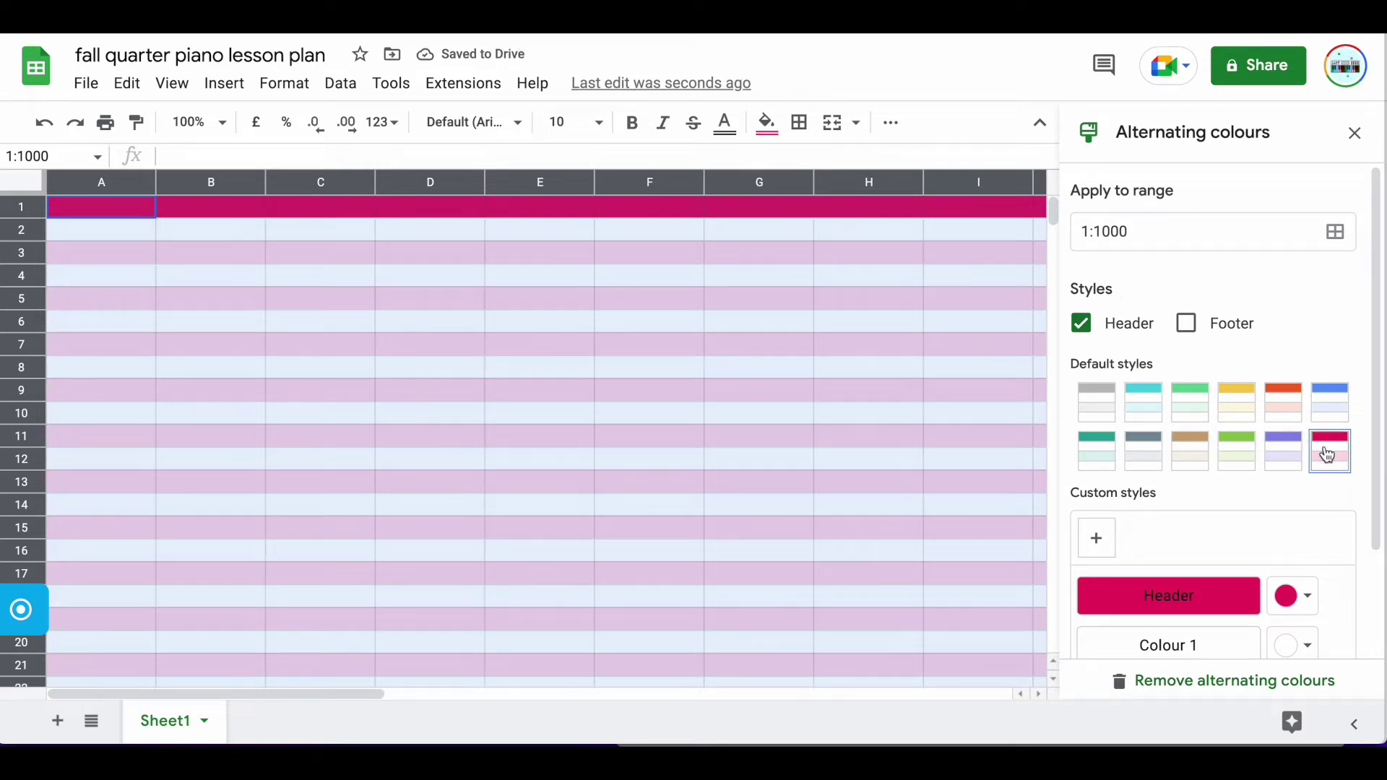
pyautogui.click(1083, 327)
pyautogui.click(1084, 326)
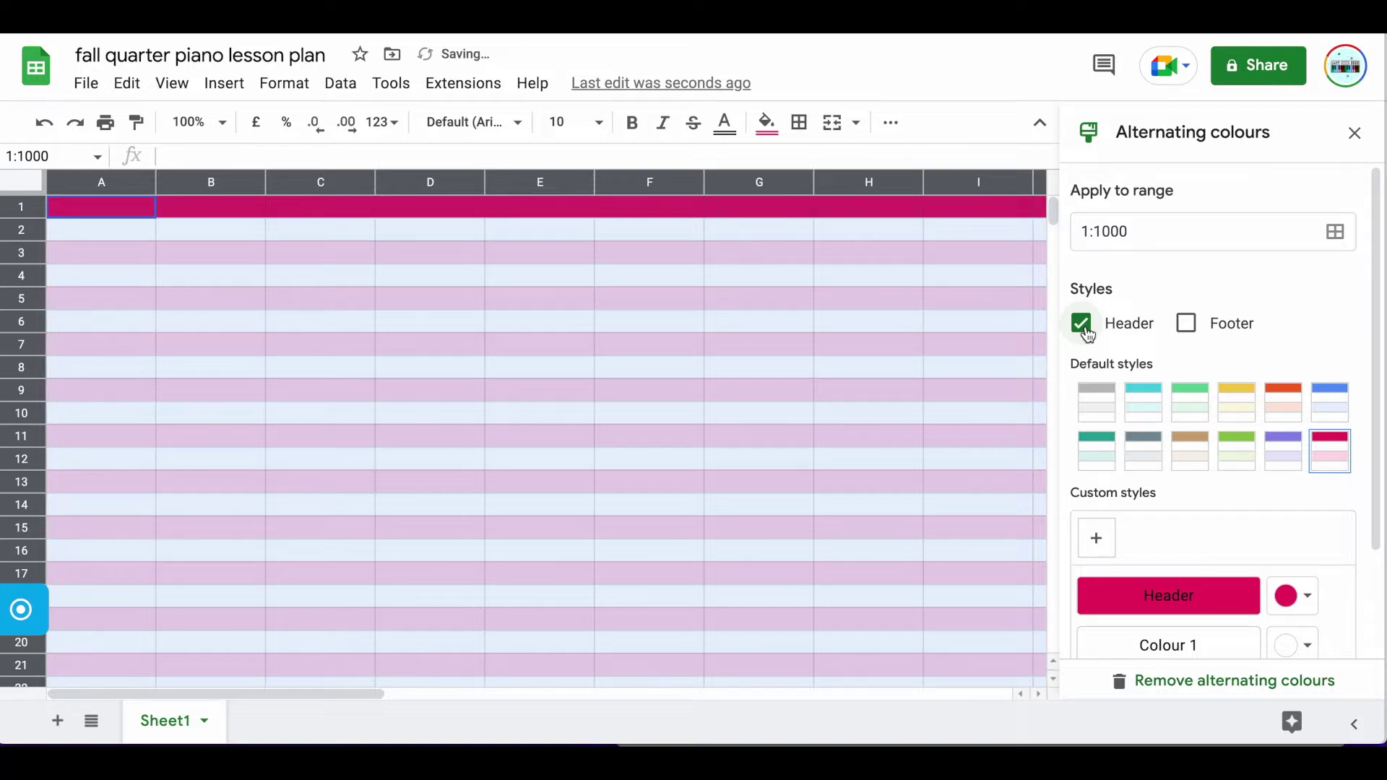
# Add a footer to the alternating colours, keep the dark pink header colour, and close the colour settings.
pyautogui.click(1188, 326)
pyautogui.scroll(-5, 925, 419)
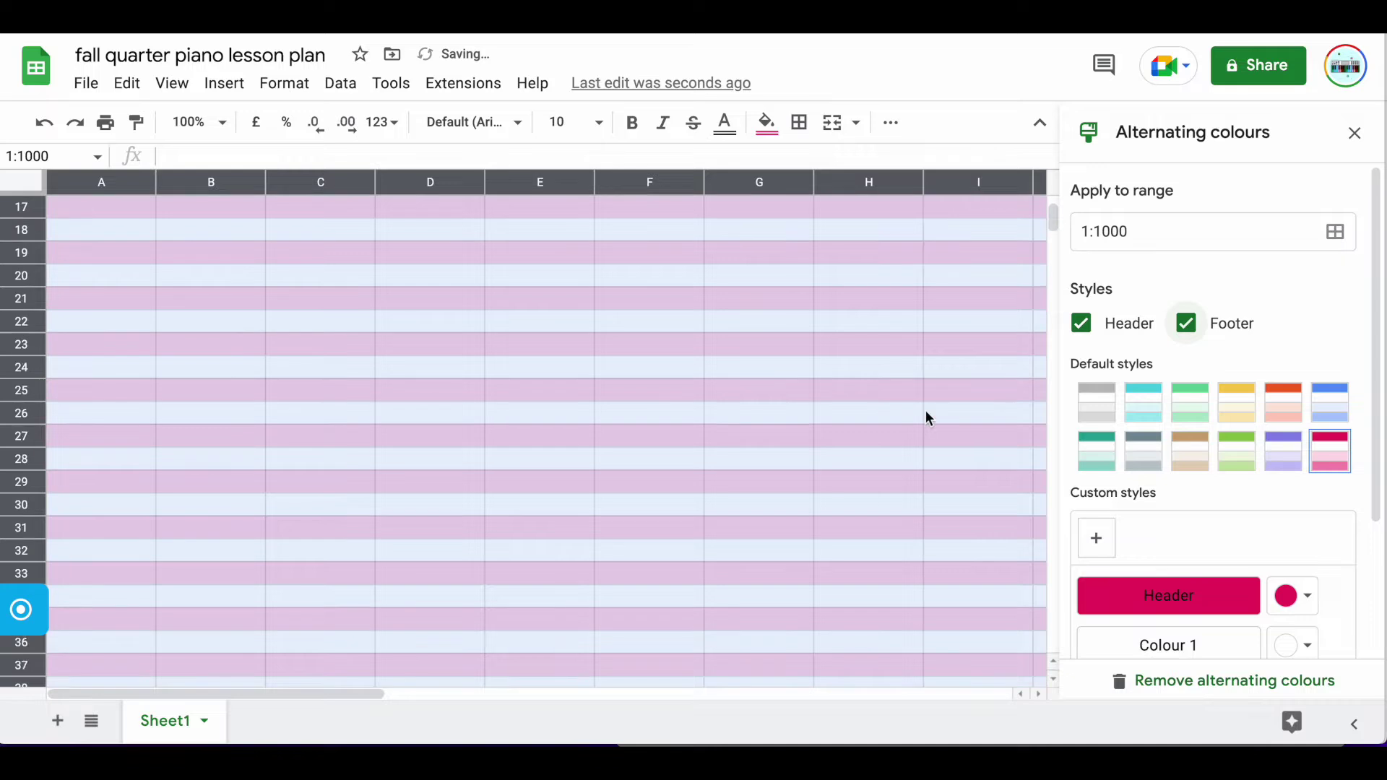
pyautogui.scroll(-2, 1277, 520)
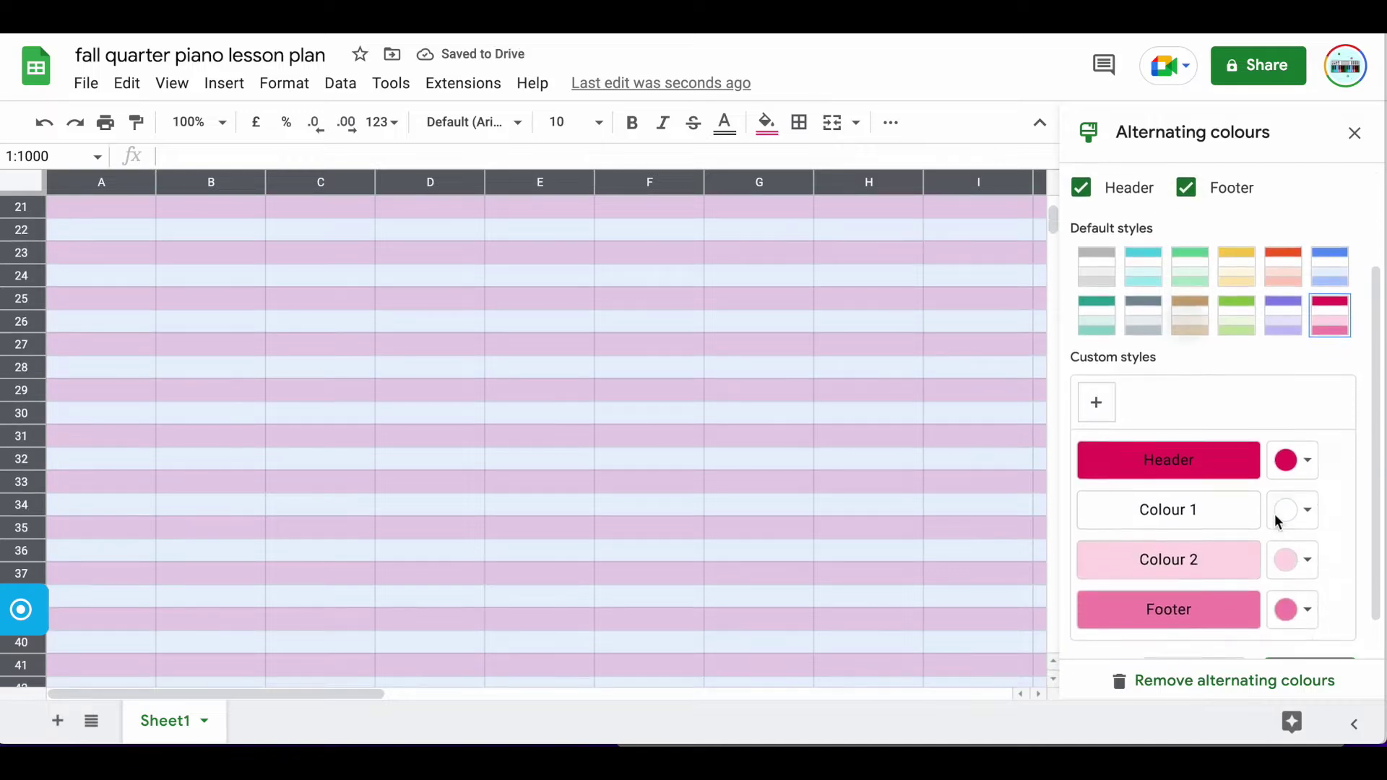
pyautogui.click(1315, 456)
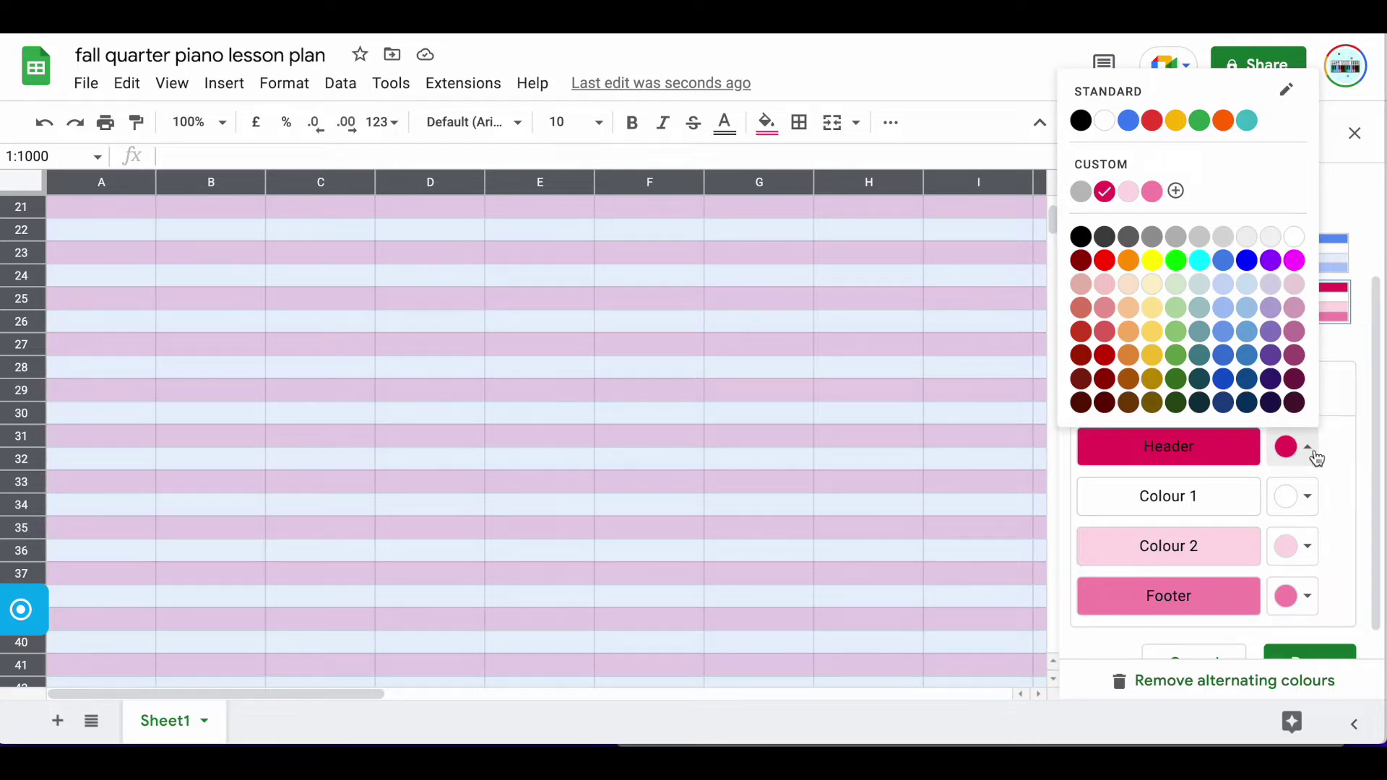
pyautogui.click(1317, 457)
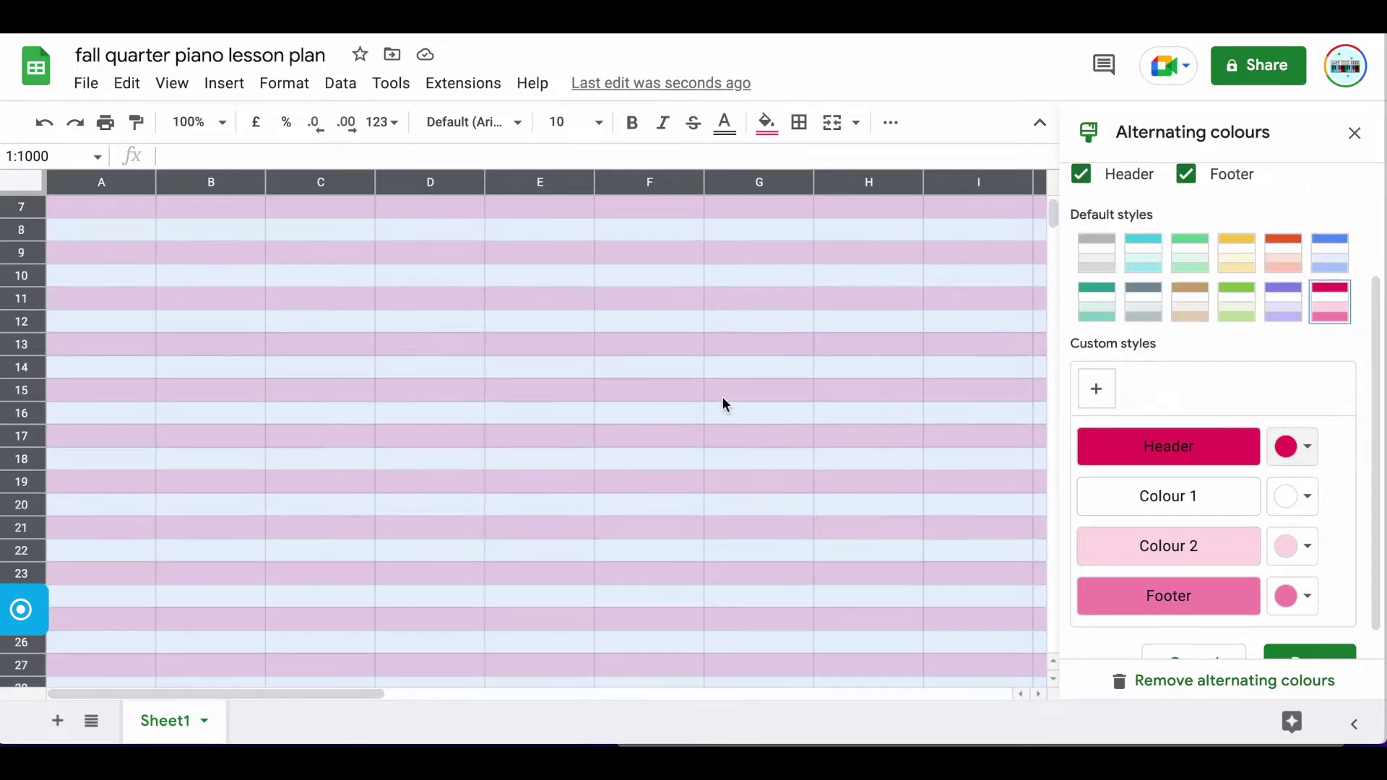
pyautogui.scroll(7, 722, 396)
pyautogui.scroll(2, 1272, 166)
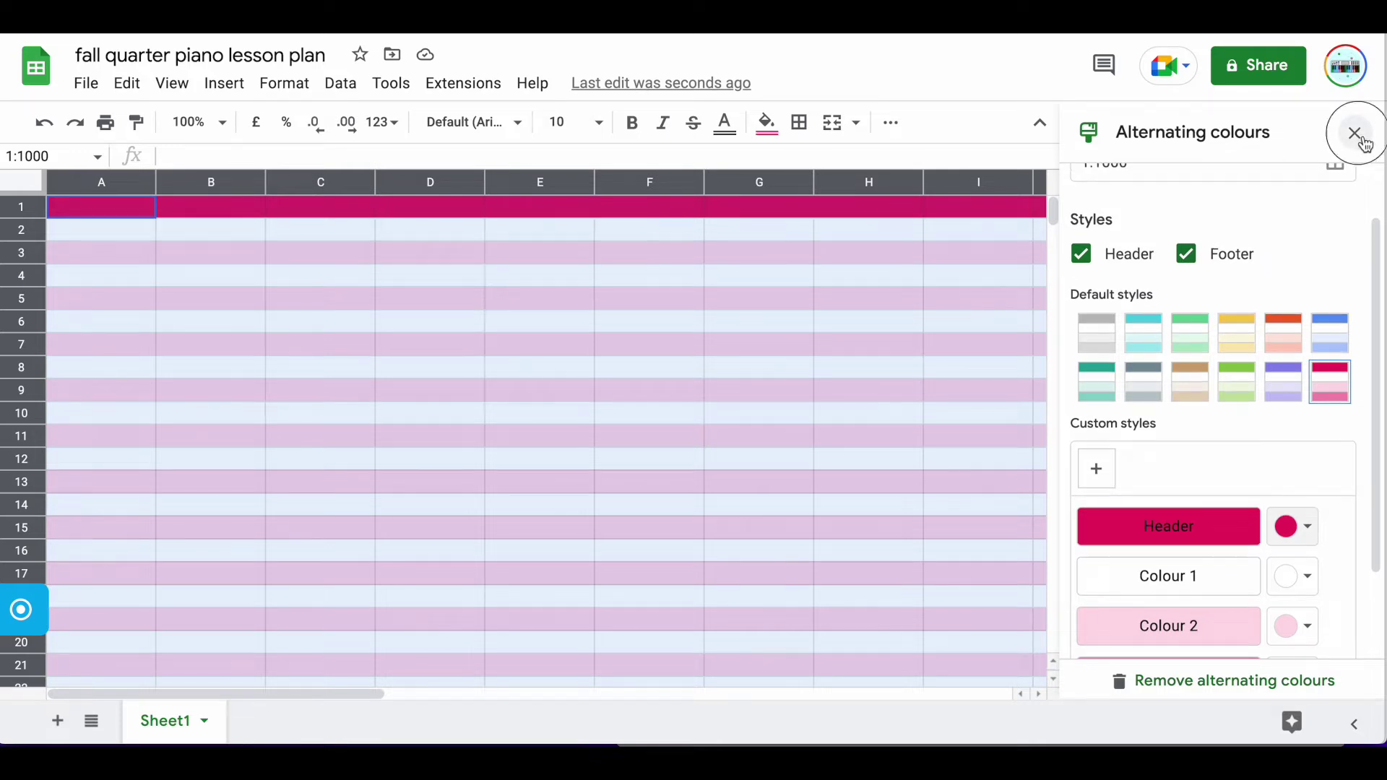
pyautogui.click(1356, 134)
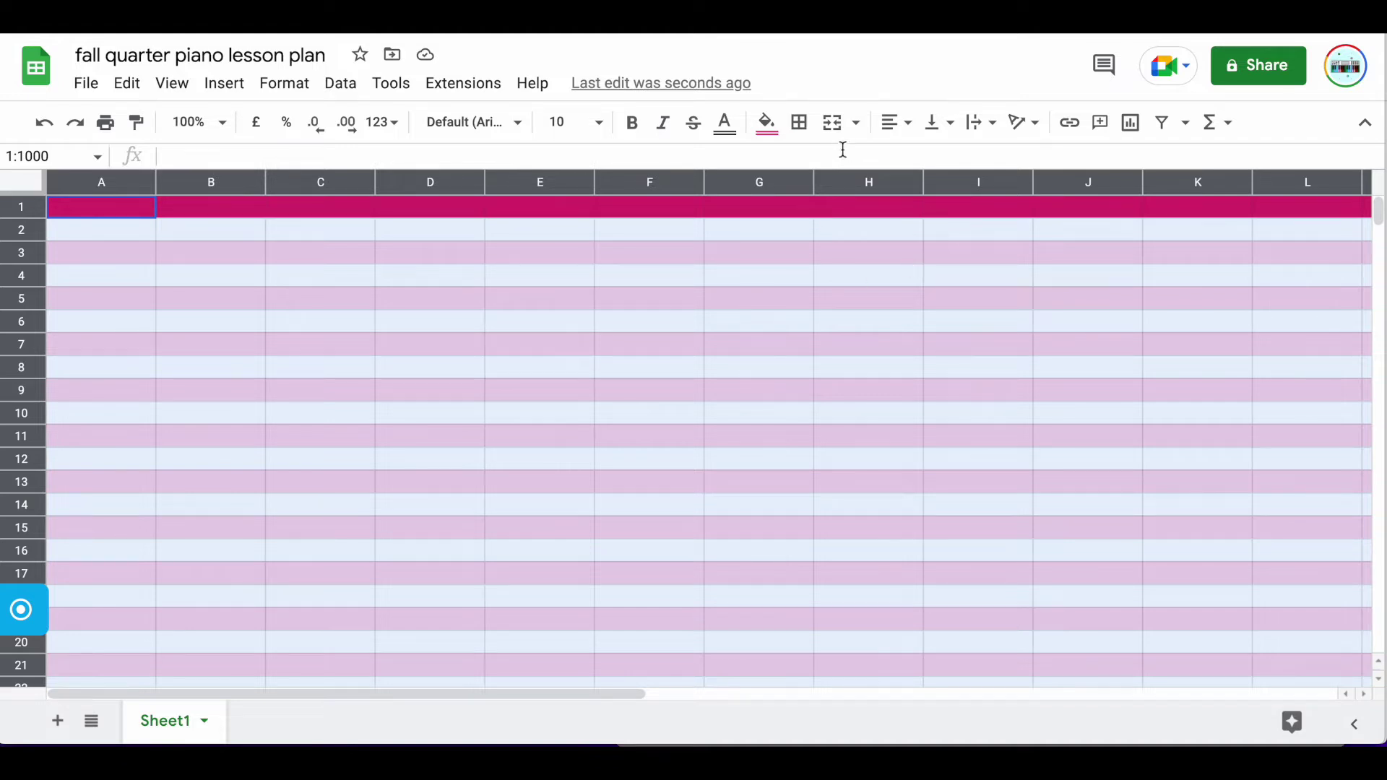
# Add black borders around all cells of the sheet with the medium-thick solid line style.
pyautogui.click(800, 123)
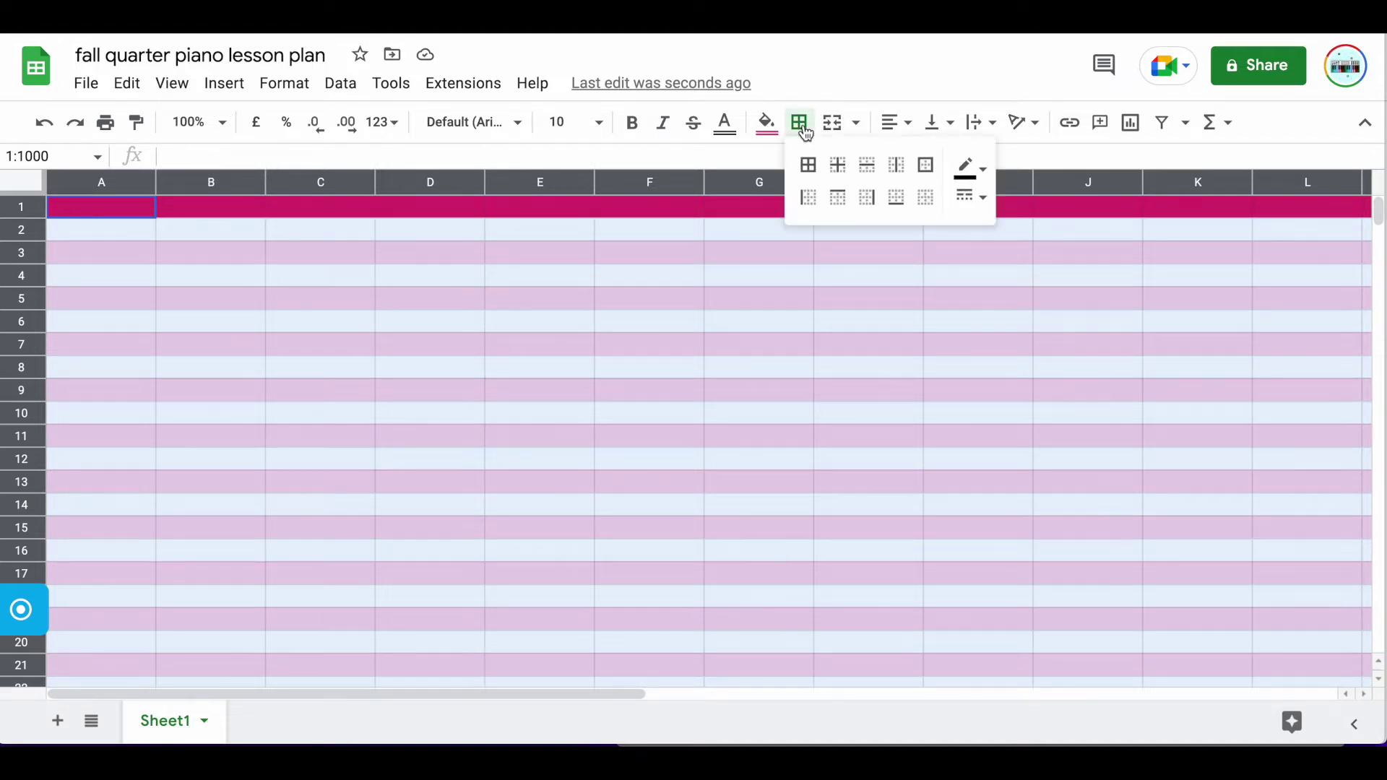
pyautogui.click(807, 164)
pyautogui.click(990, 209)
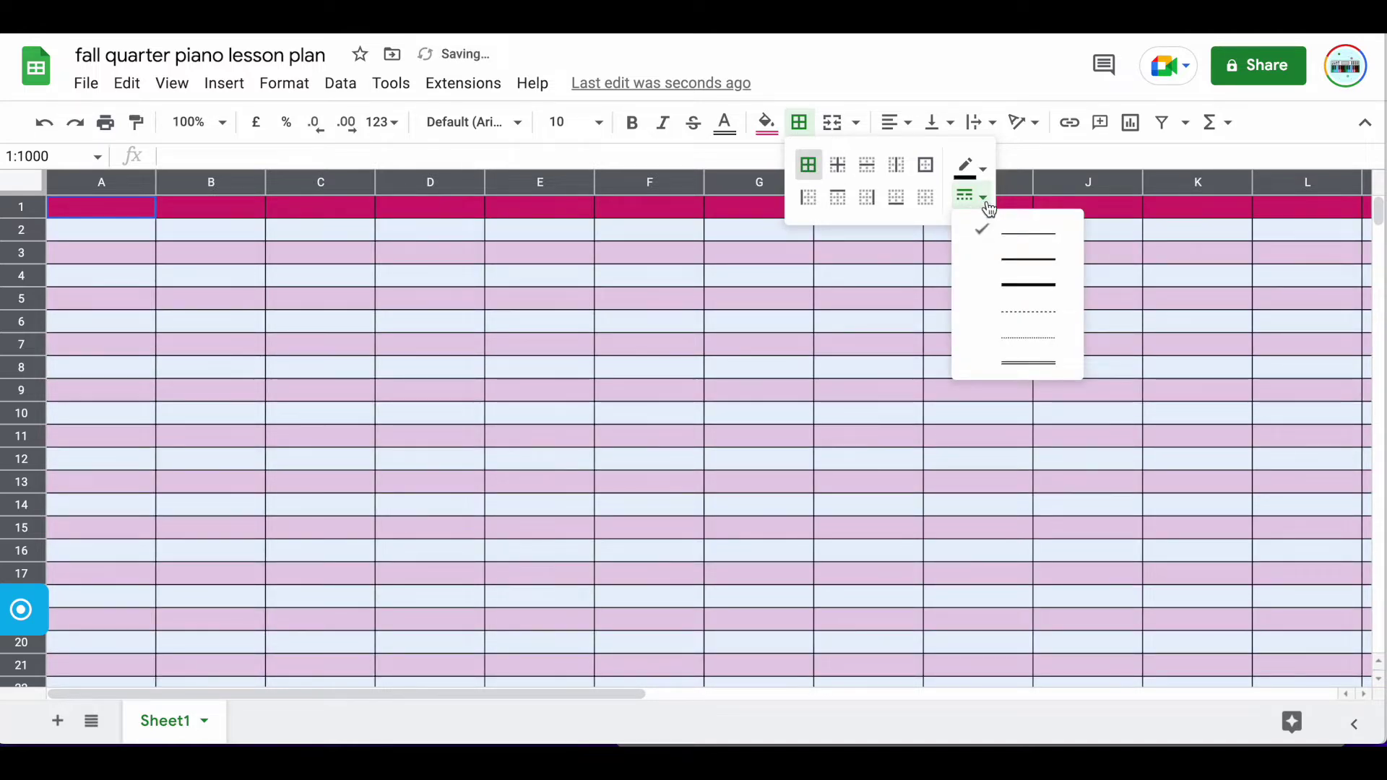
pyautogui.click(1016, 260)
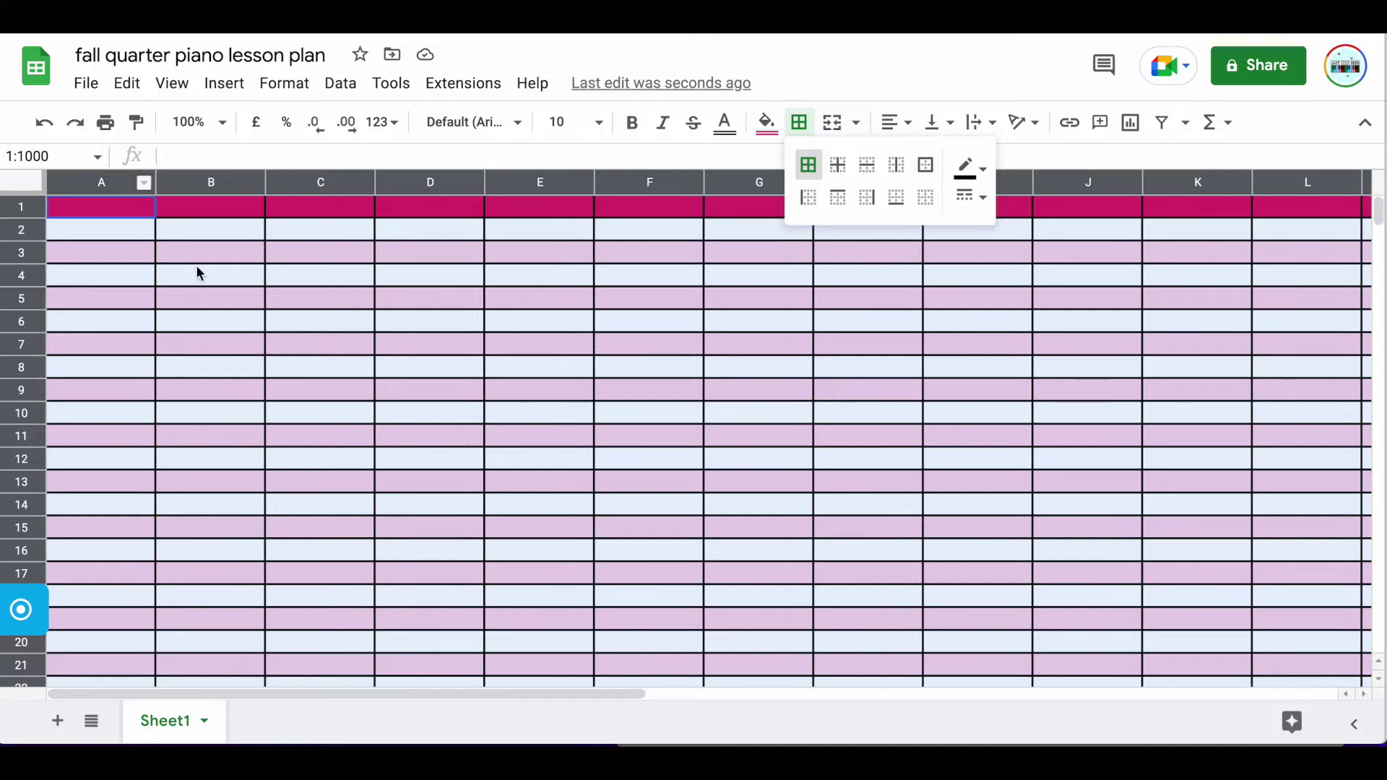
pyautogui.click(167, 216)
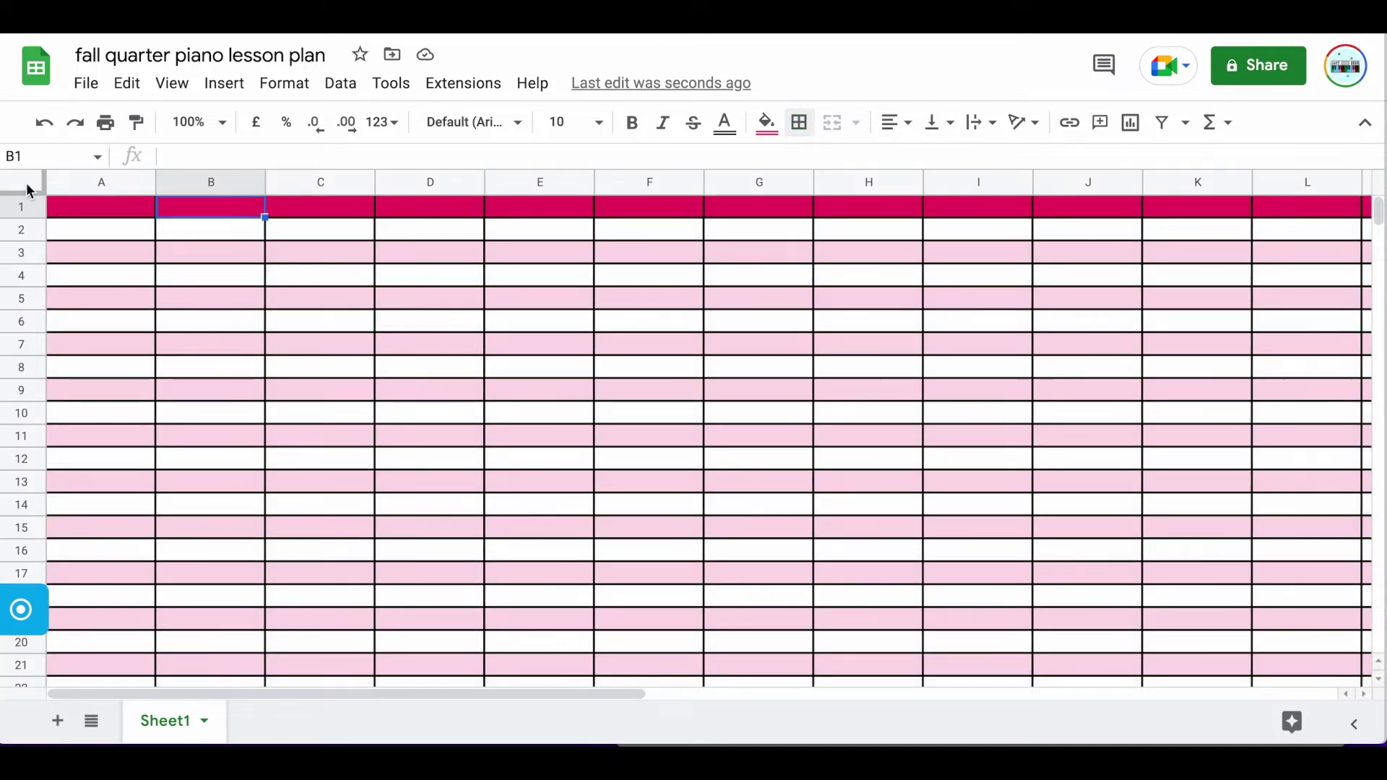
# Resize all cells of the sheet, making columns about one and a half times as wide and rows about twice as tall.
pyautogui.click(22, 188)
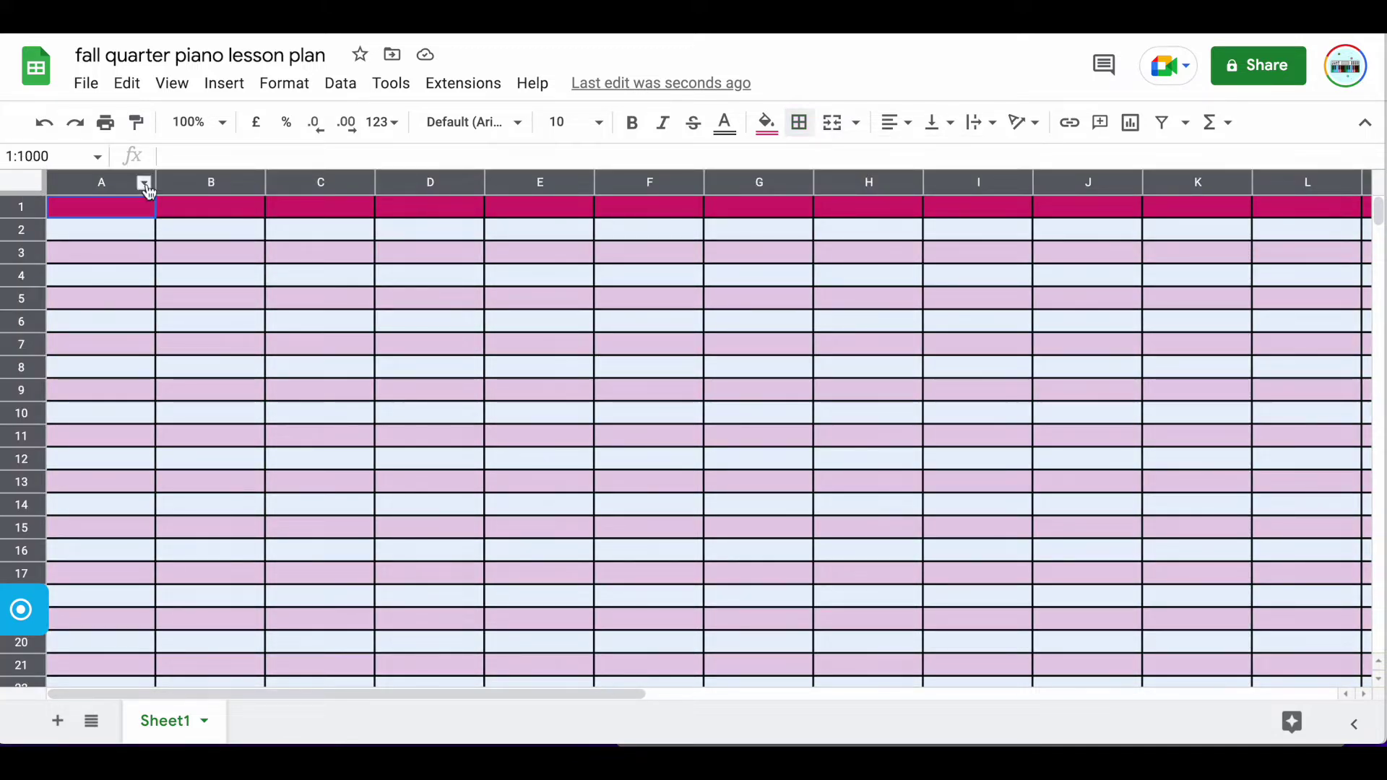
pyautogui.moveTo(156, 185); pyautogui.dragTo(212, 192)
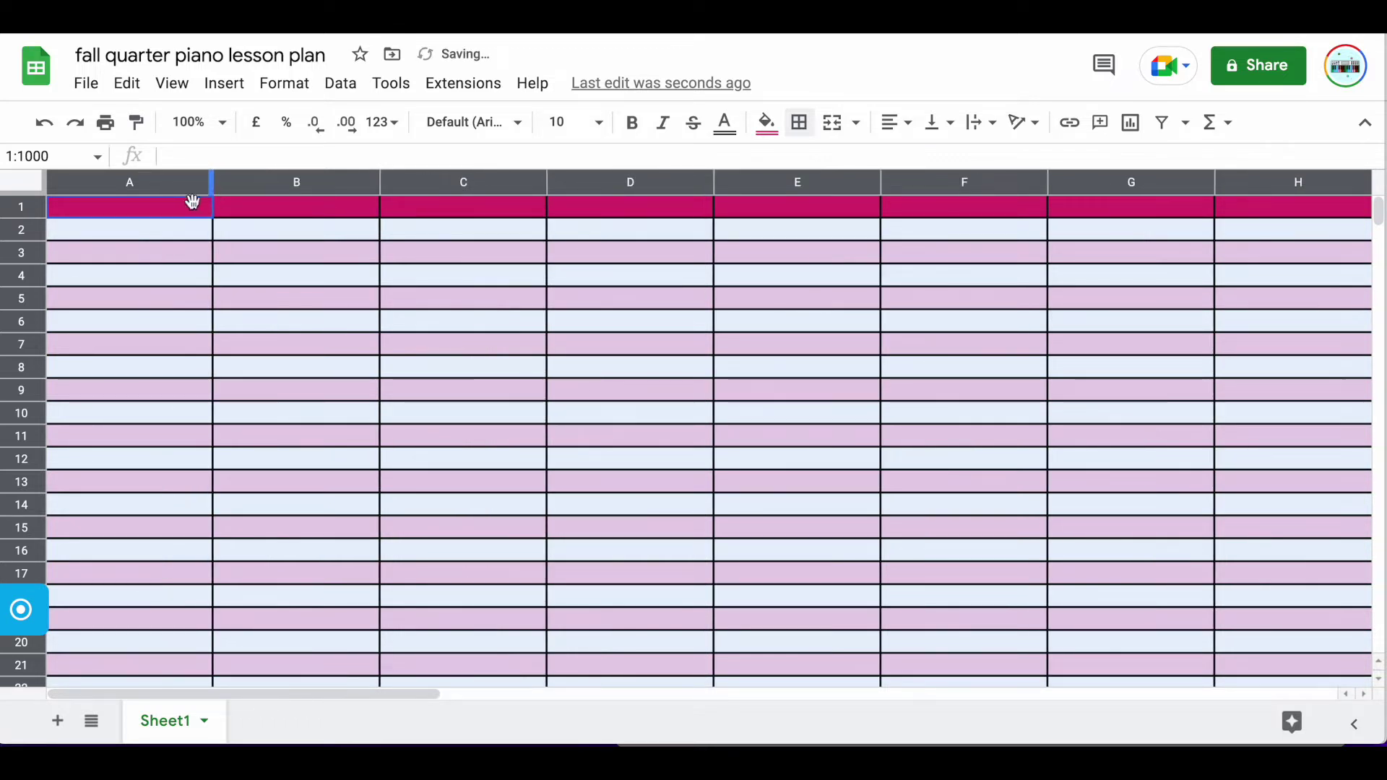
pyautogui.moveTo(43, 244); pyautogui.dragTo(49, 266)
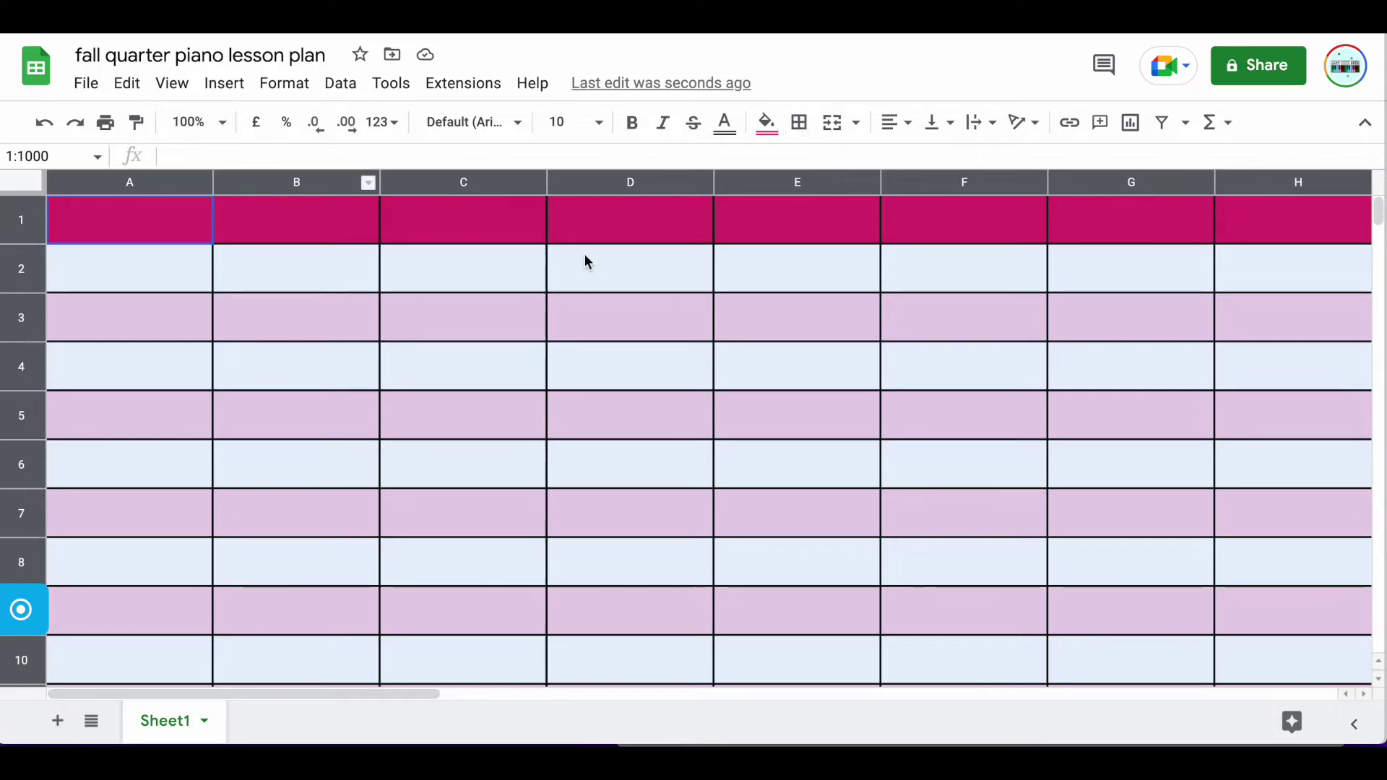
# Set the whole sheet's text to size 11 in the Lora font.
pyautogui.click(600, 124)
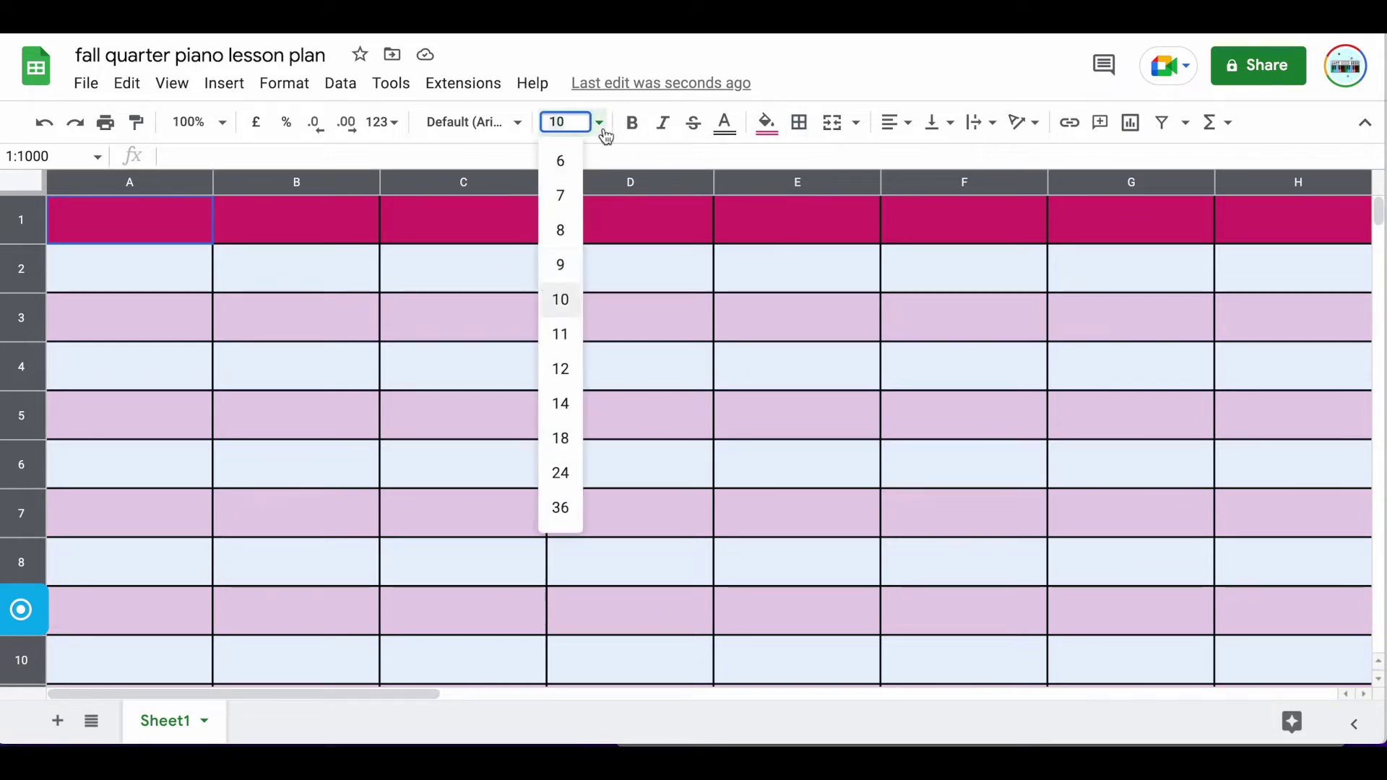
pyautogui.click(561, 334)
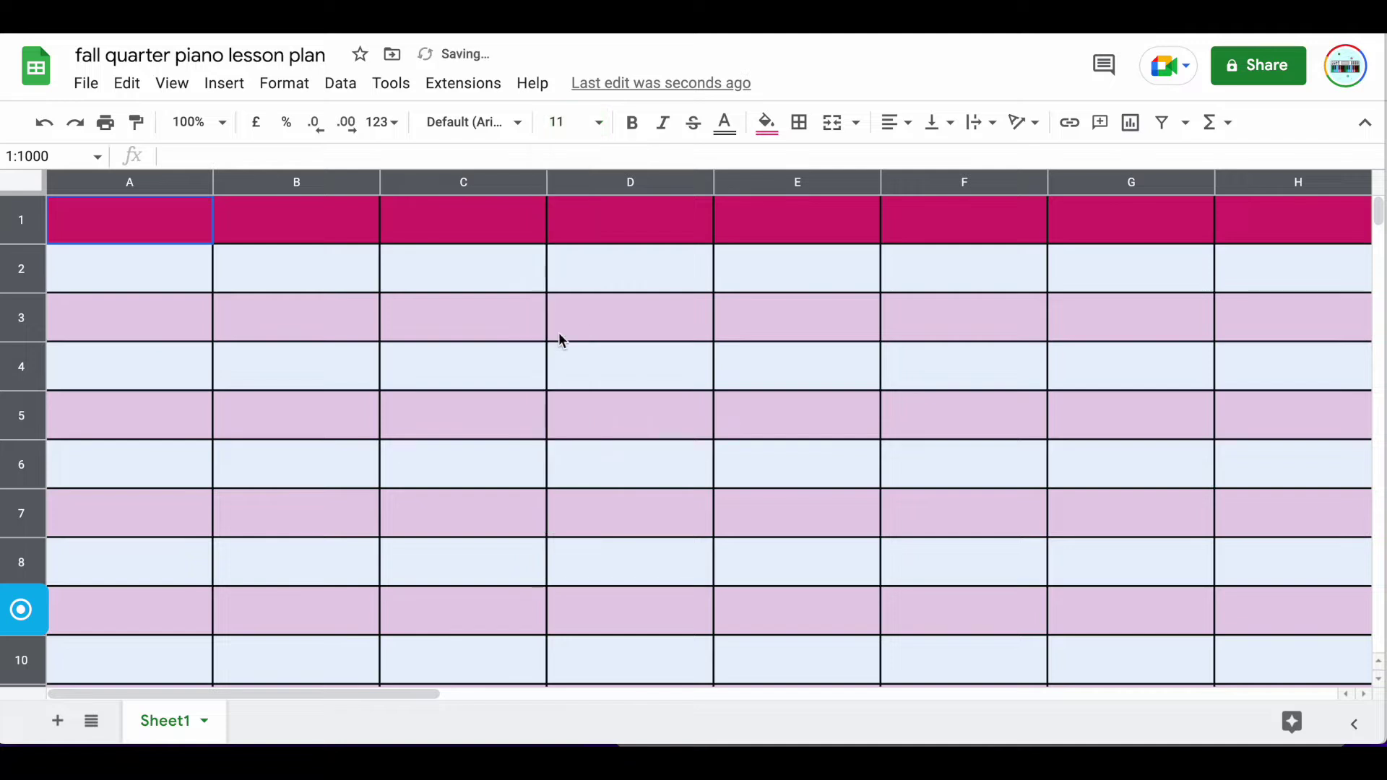
pyautogui.click(530, 125)
pyautogui.click(503, 337)
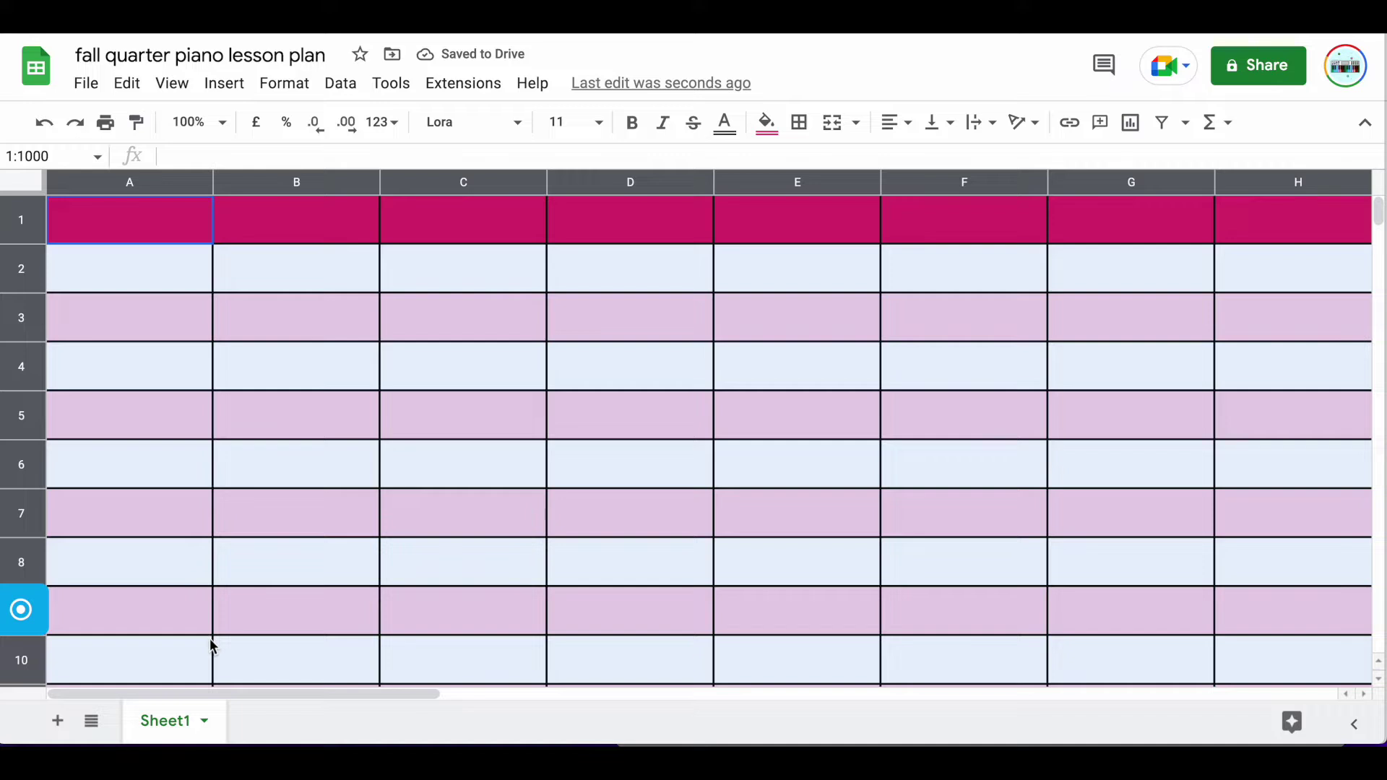
# Rename Sheet1 as "FALL QUARTER 2022" and select cell A1.
pyautogui.click(206, 722)
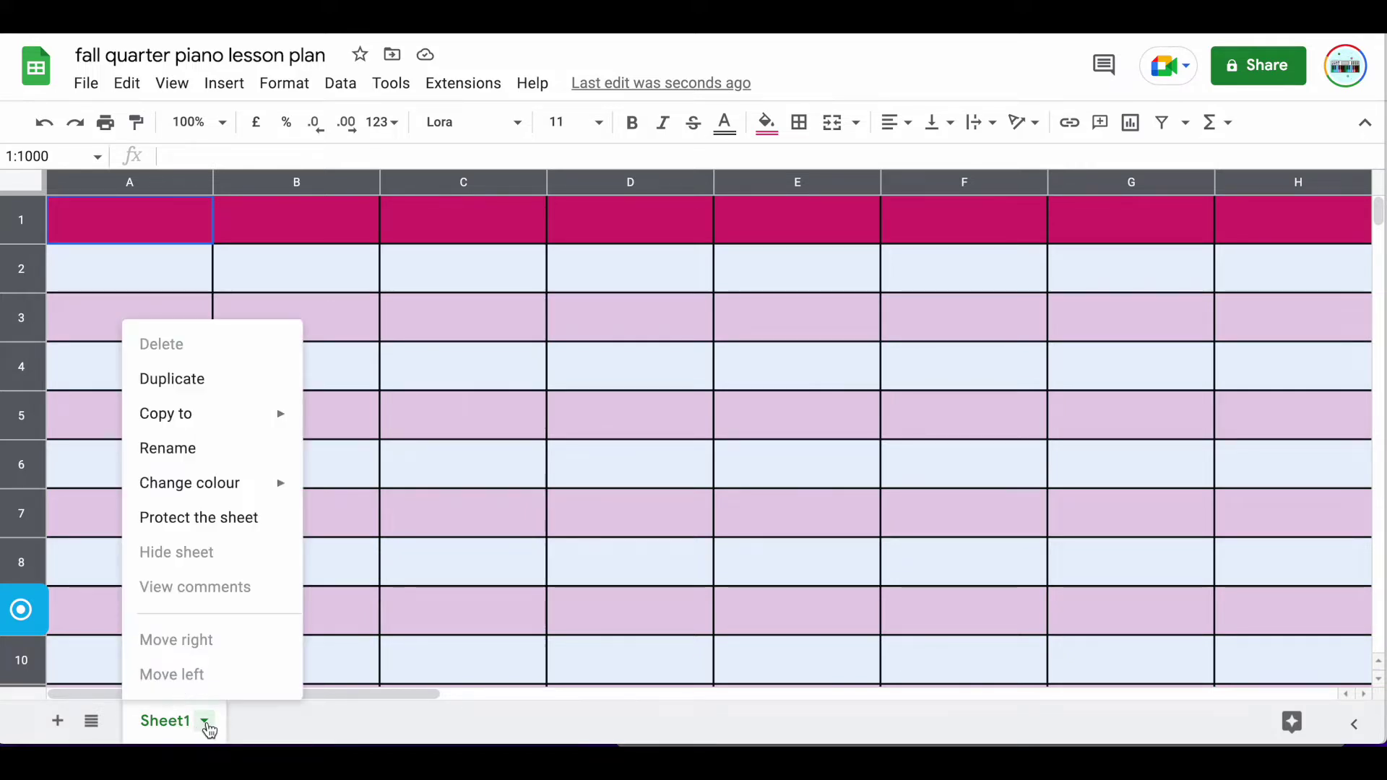
pyautogui.click(198, 451)
pyautogui.write('FALL QUARTER ')
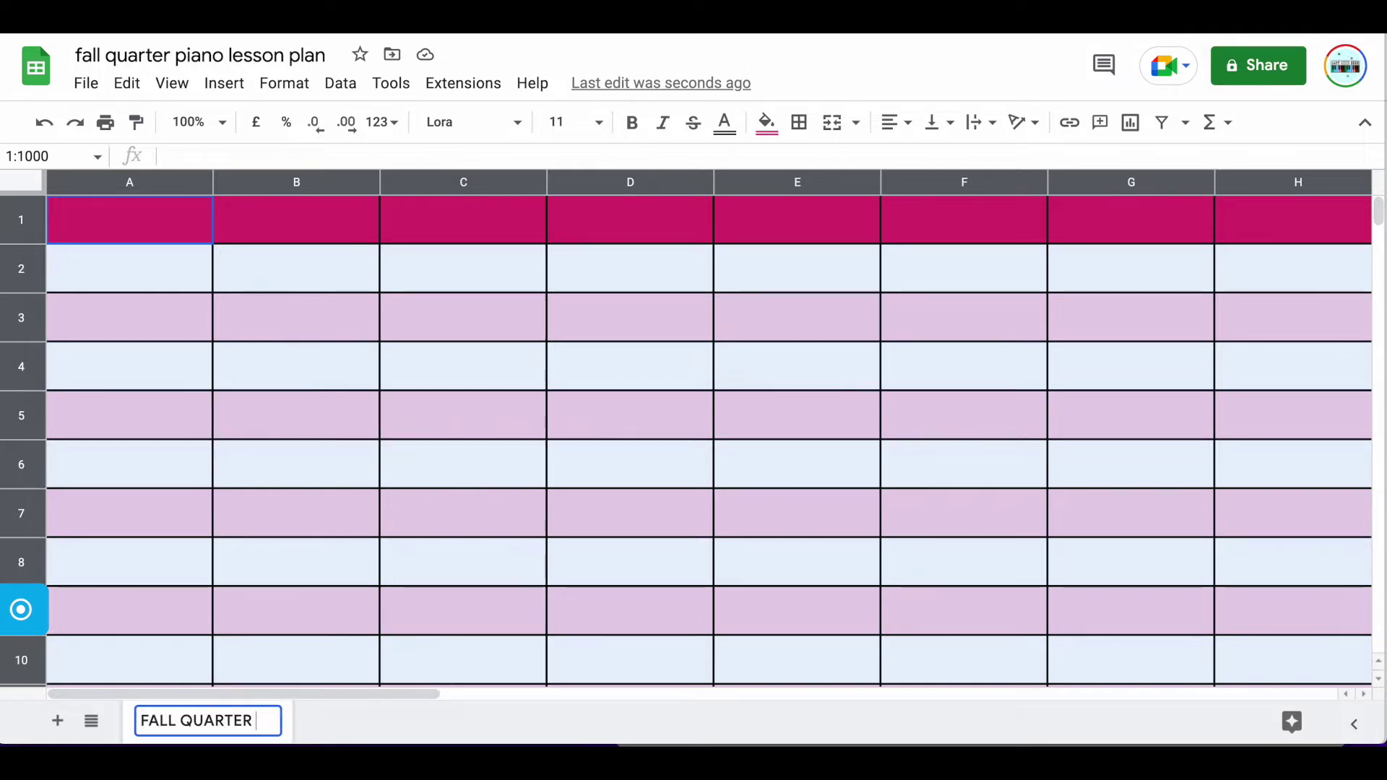
pyautogui.write('2022')
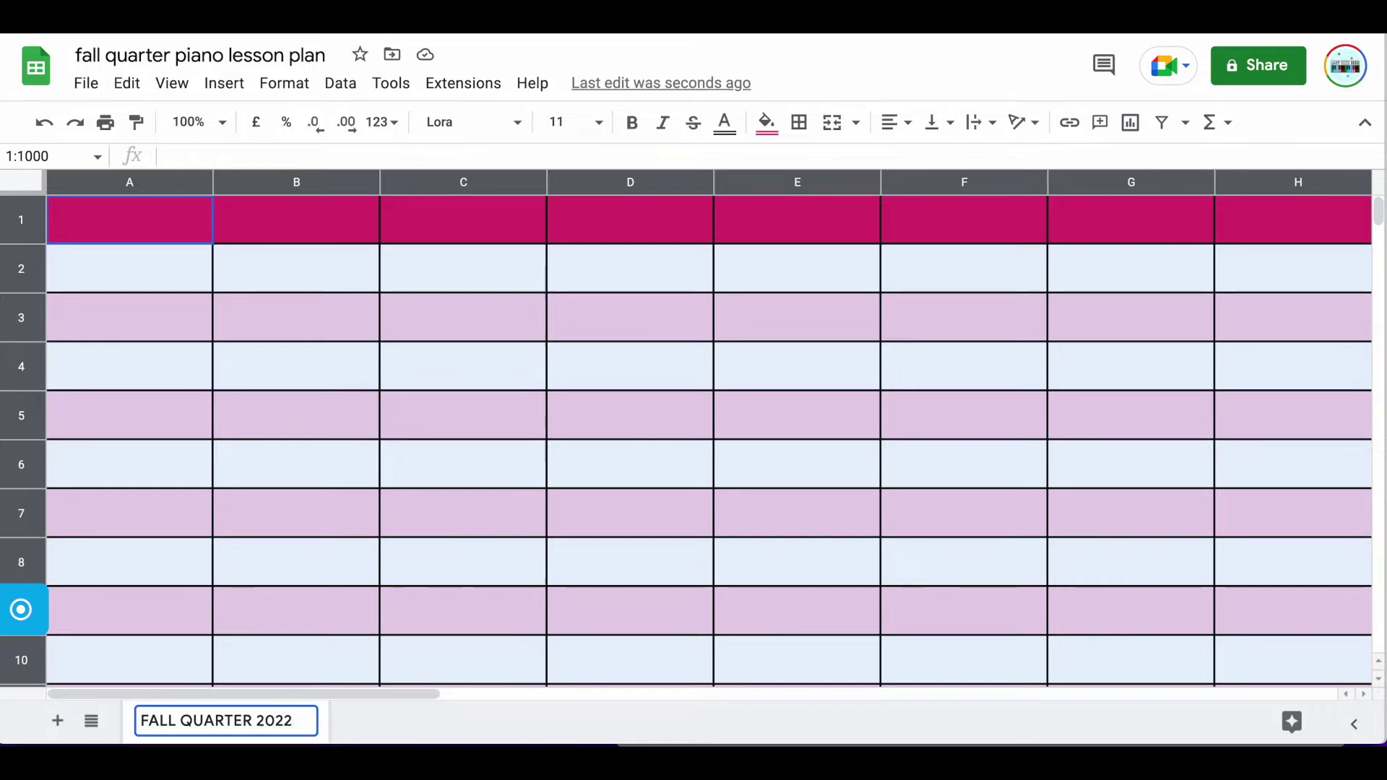
pyautogui.click(352, 714)
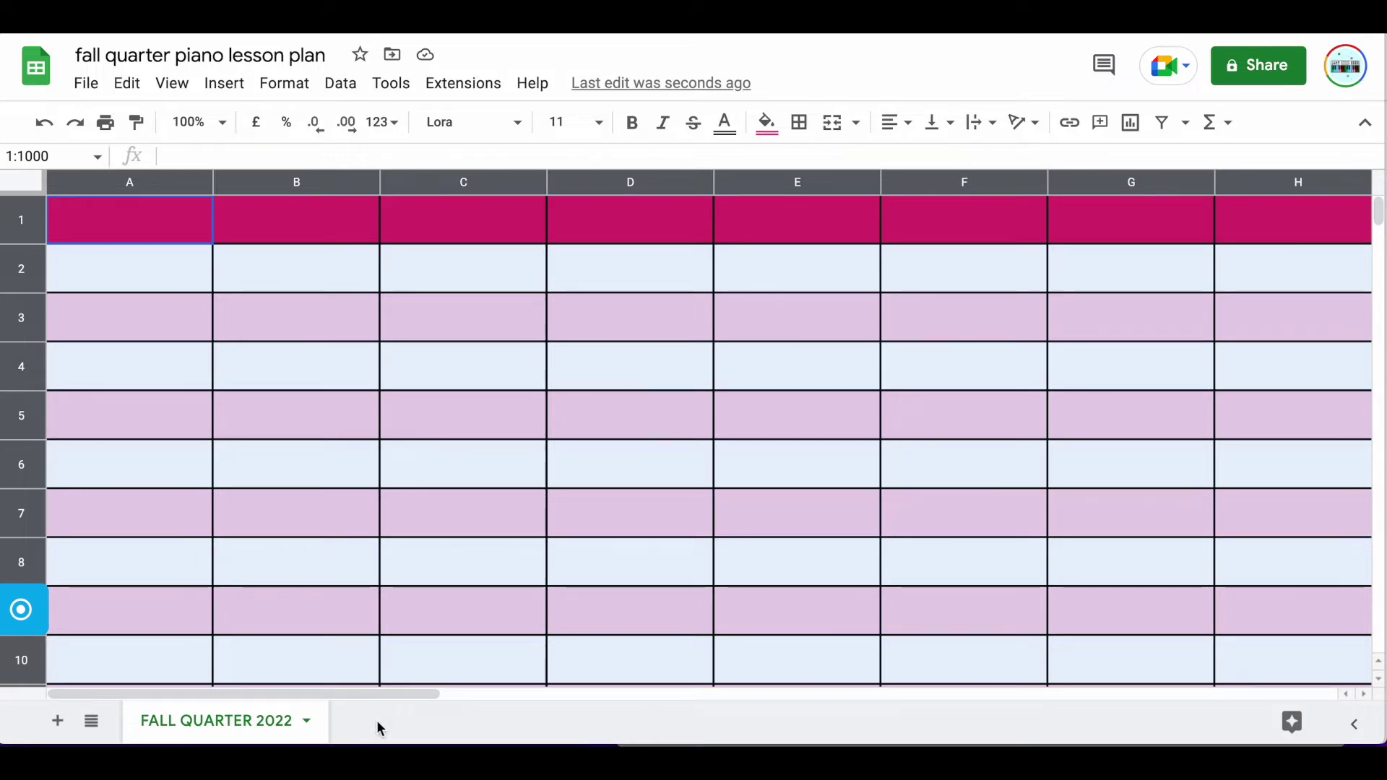
pyautogui.click(145, 222)
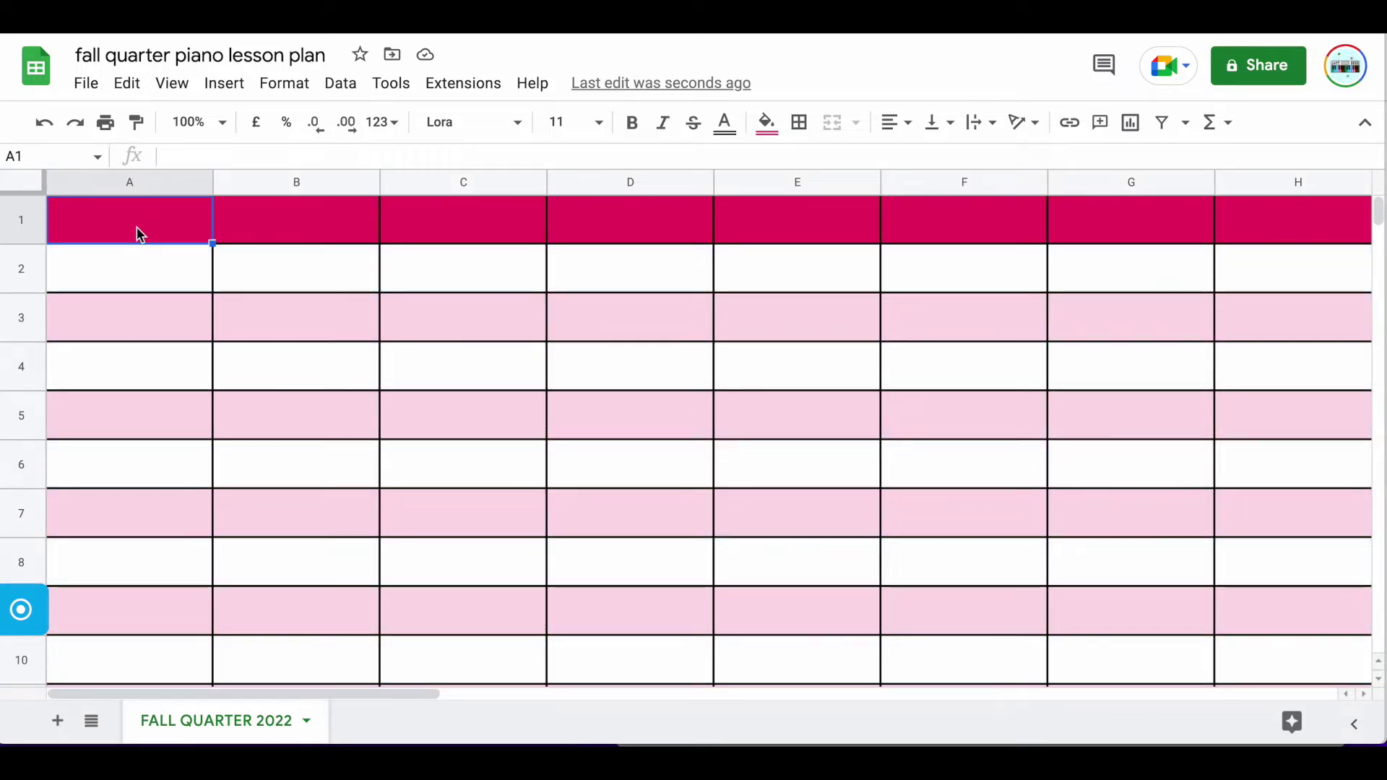
# Center the text of the whole sheet both horizontally and vertically.
pyautogui.click(131, 269)
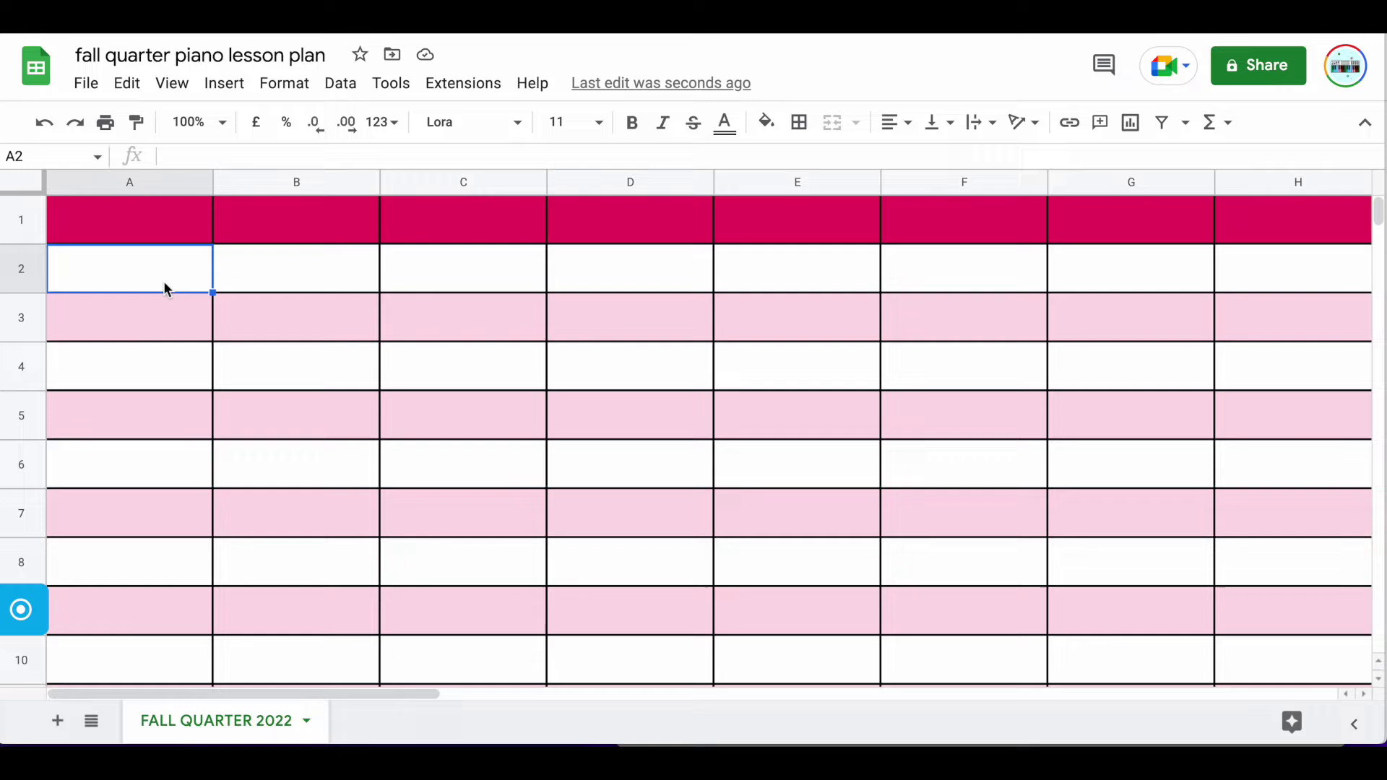
pyautogui.click(29, 187)
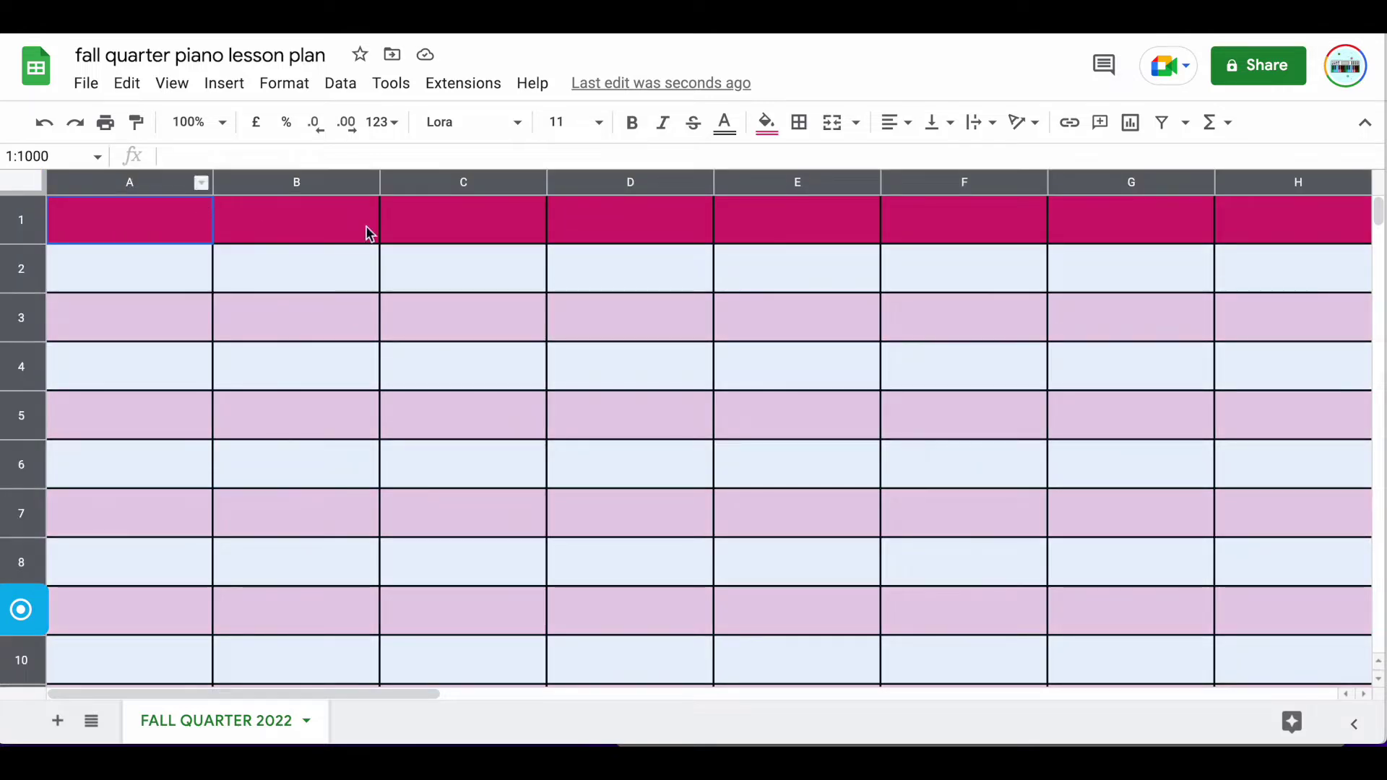
pyautogui.click(903, 125)
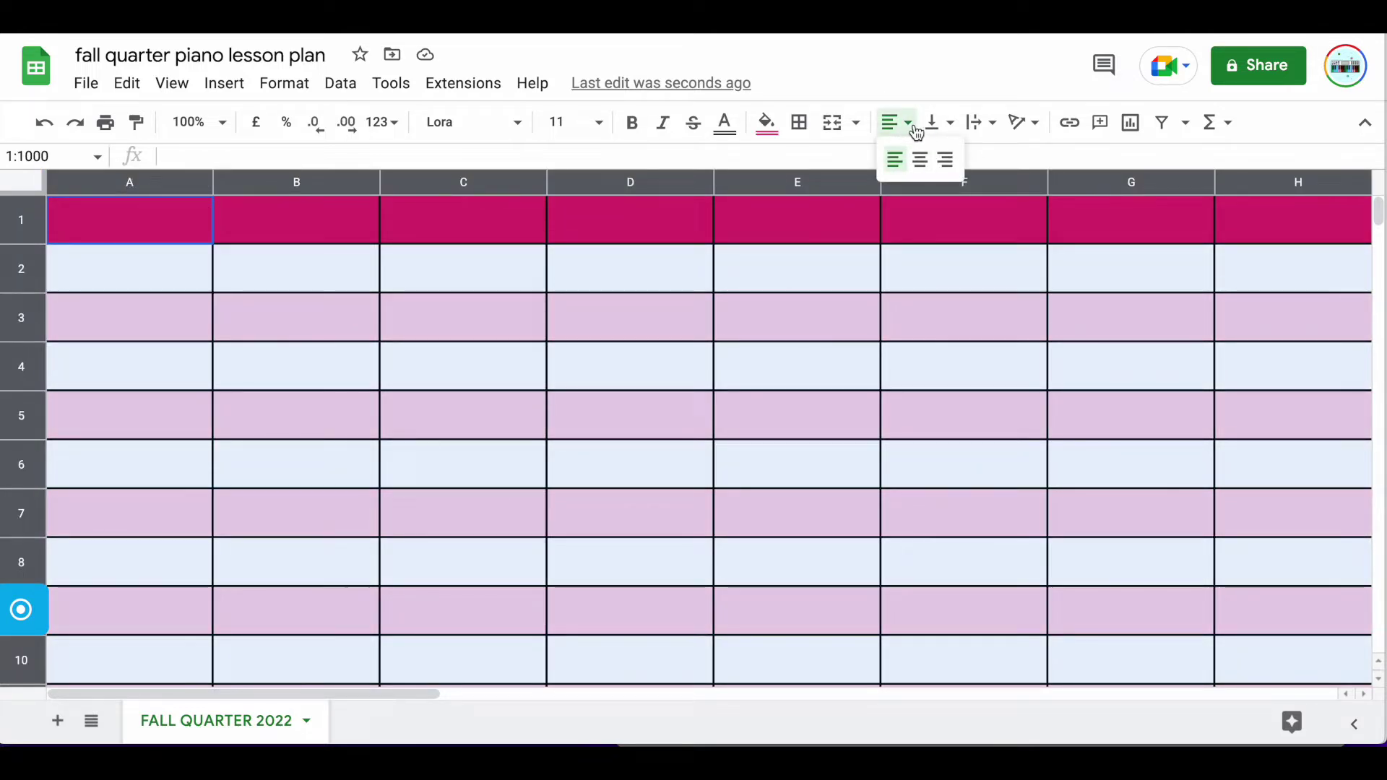
pyautogui.click(919, 159)
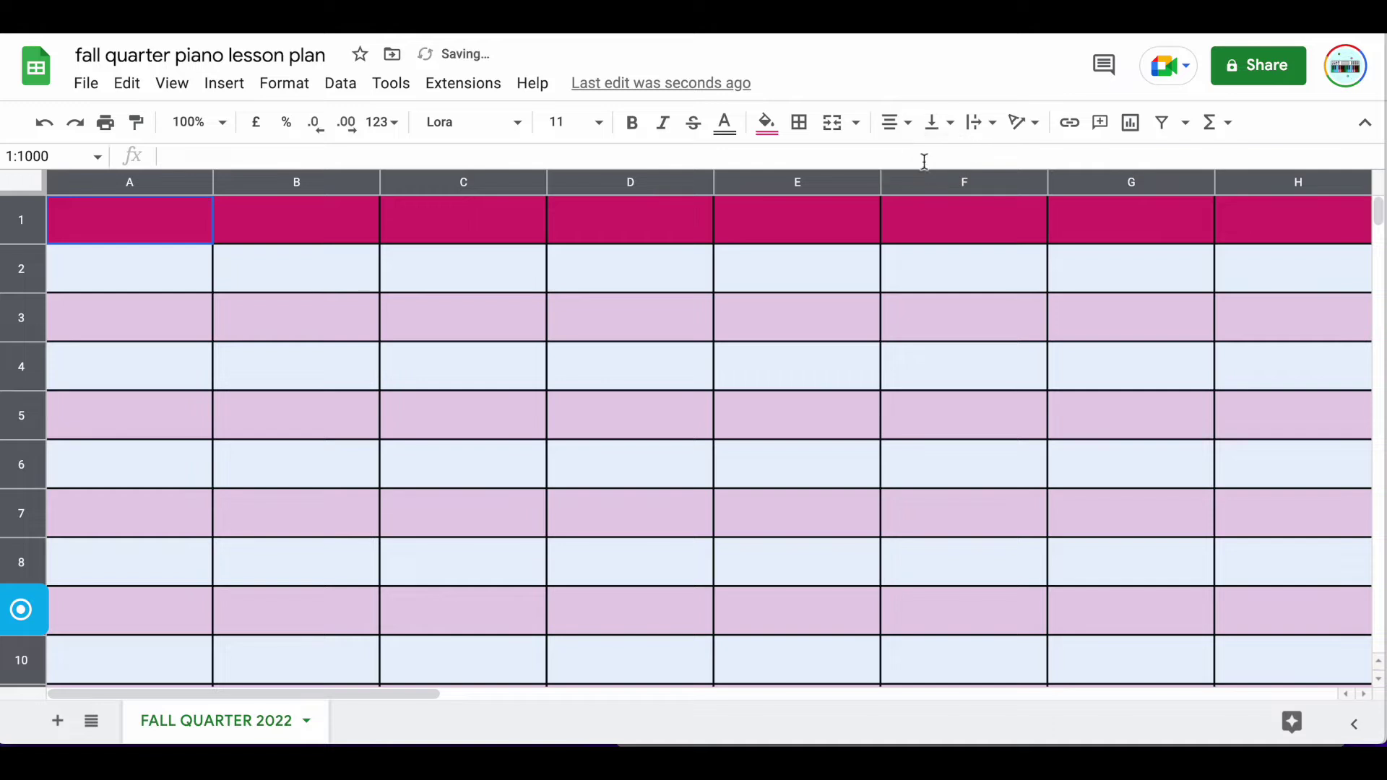
pyautogui.click(956, 129)
pyautogui.click(968, 167)
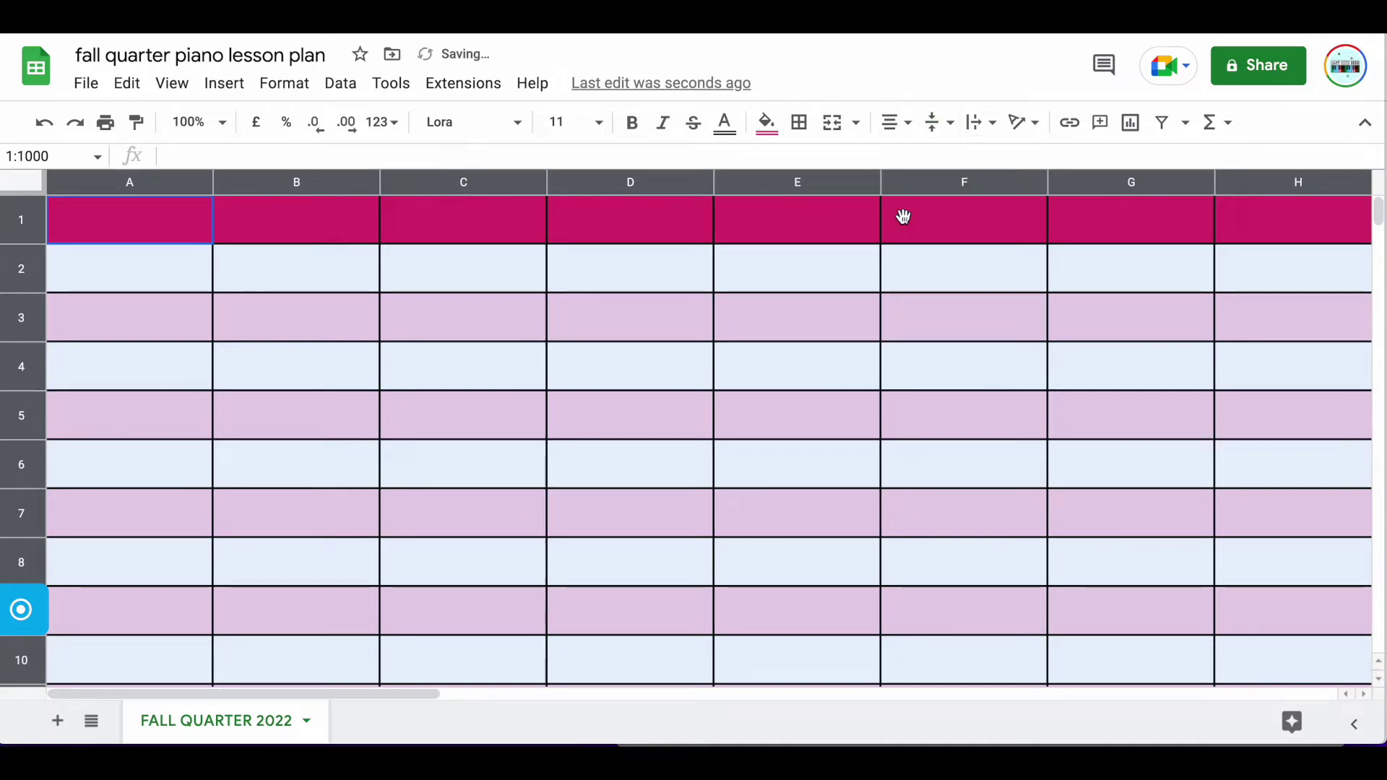
# Enter the label "THEME" in cell A2 and make the whole sheet's text bold.
pyautogui.click(184, 225)
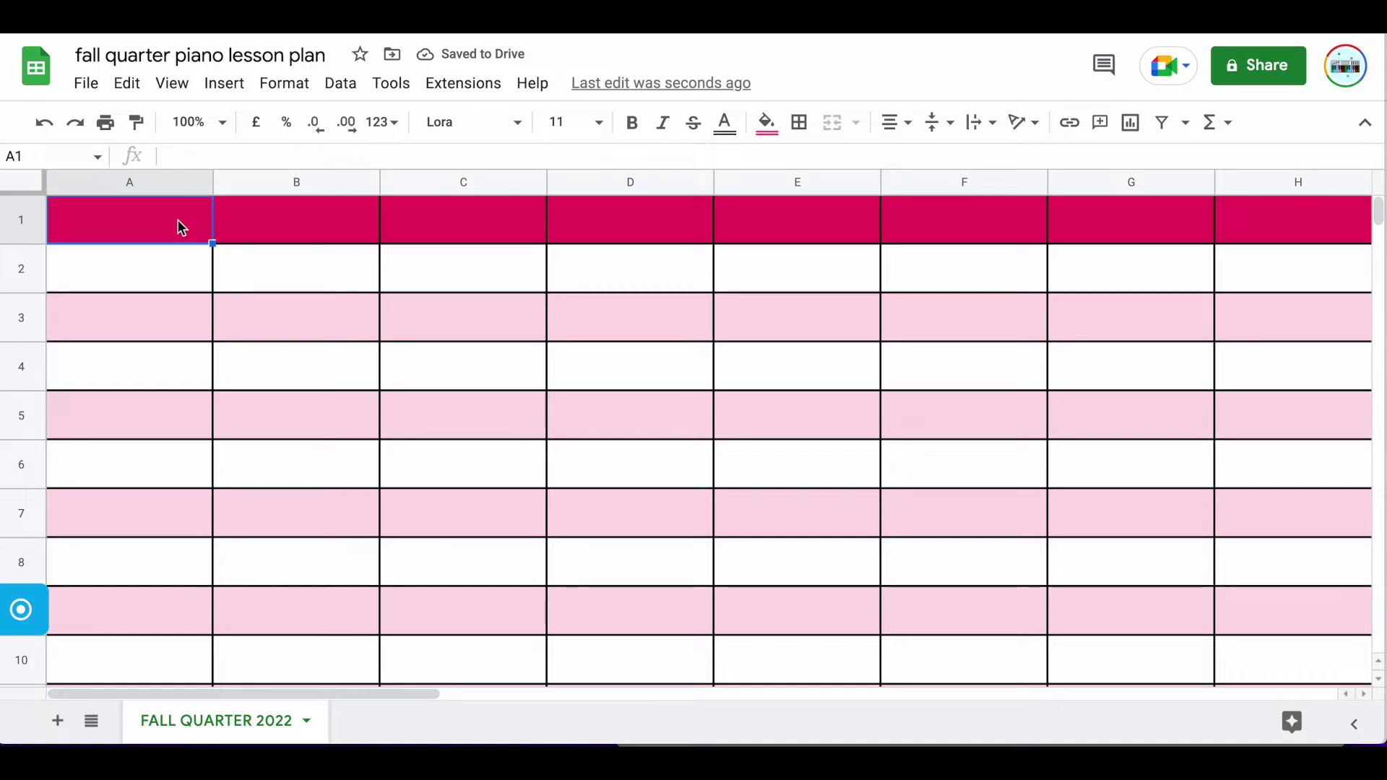
pyautogui.click(155, 276)
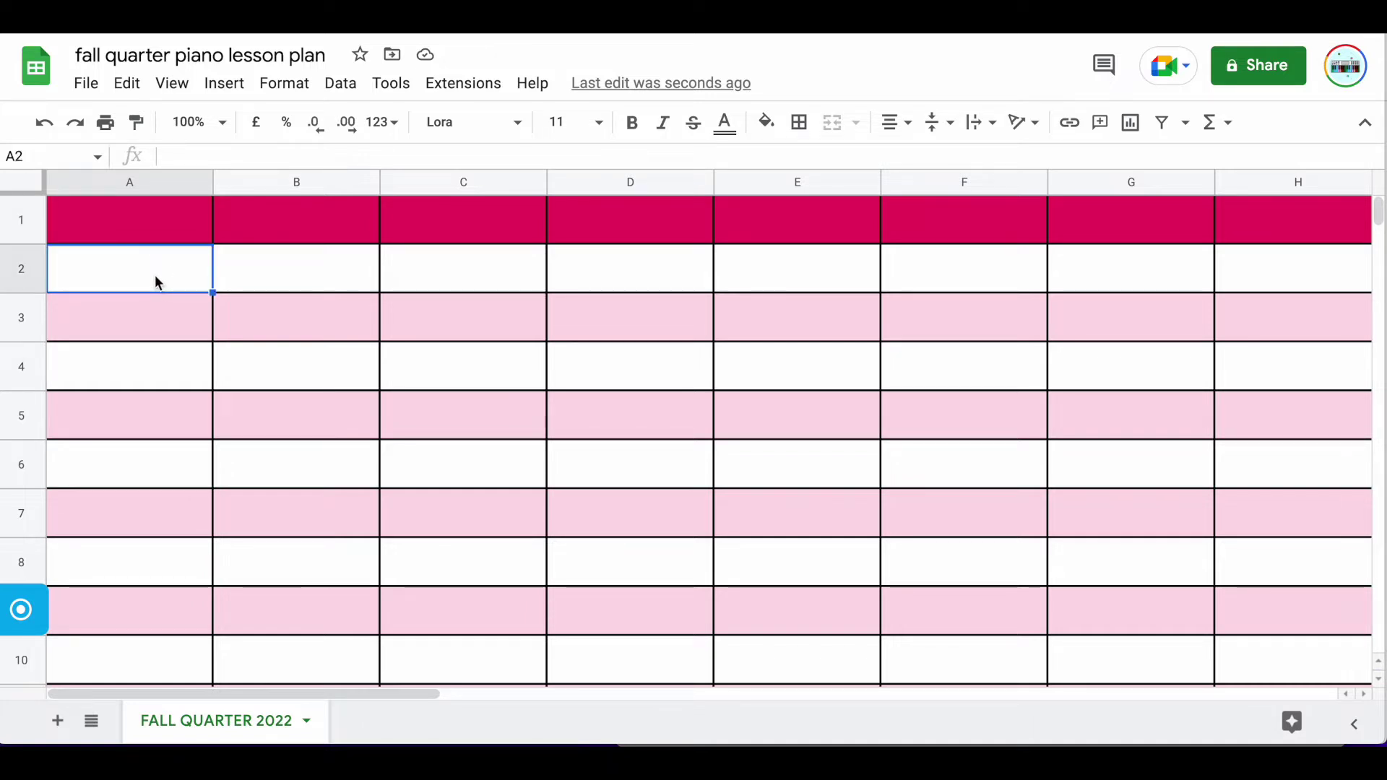
pyautogui.write('THEME')
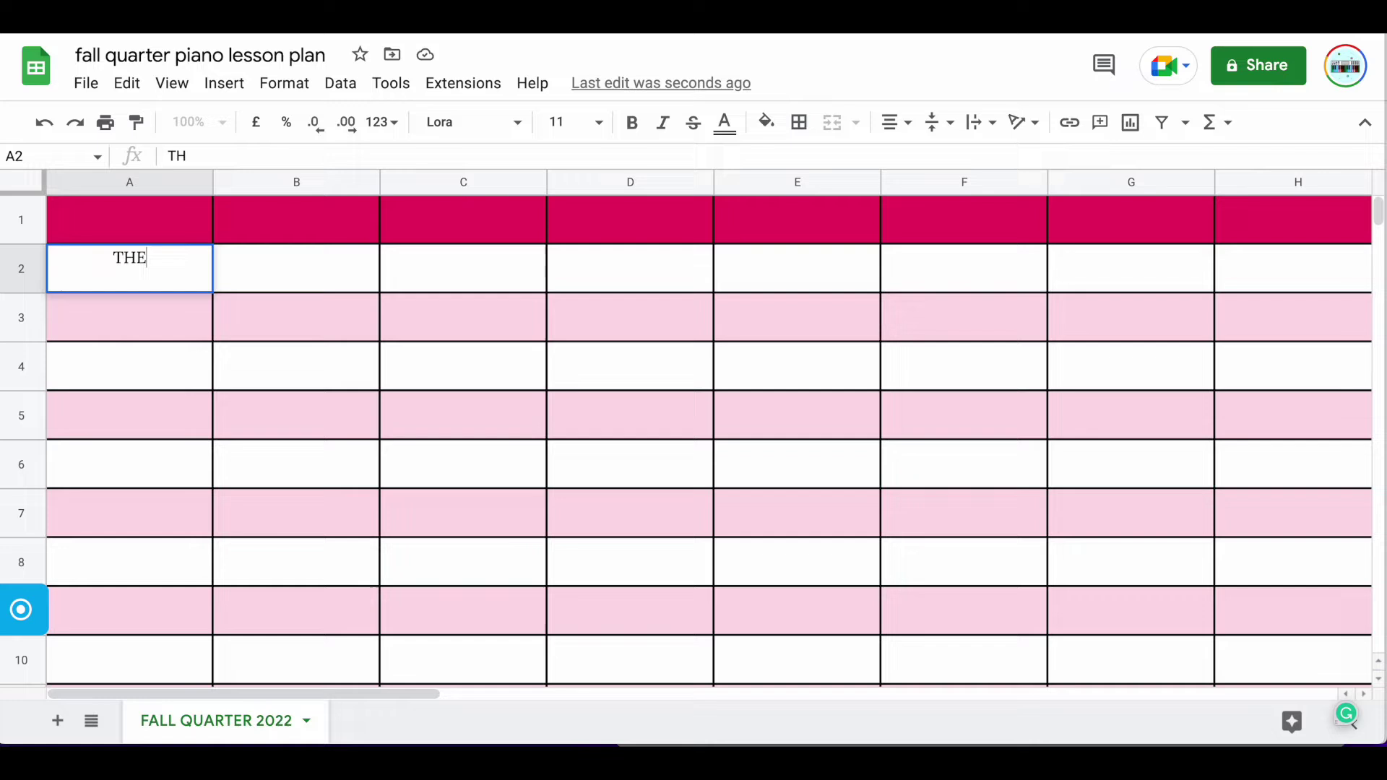
pyautogui.hotkey('ctrl', 'a')
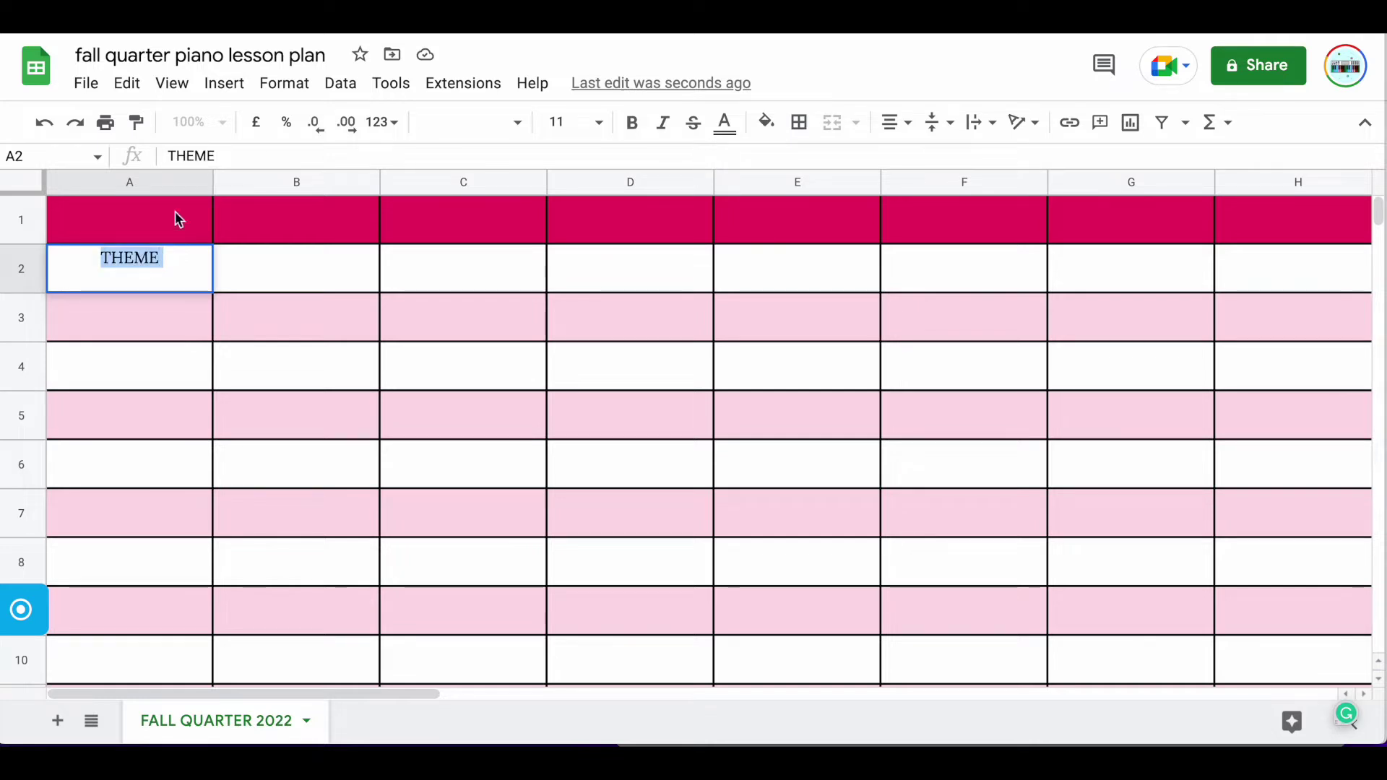
pyautogui.click(34, 182)
pyautogui.click(632, 123)
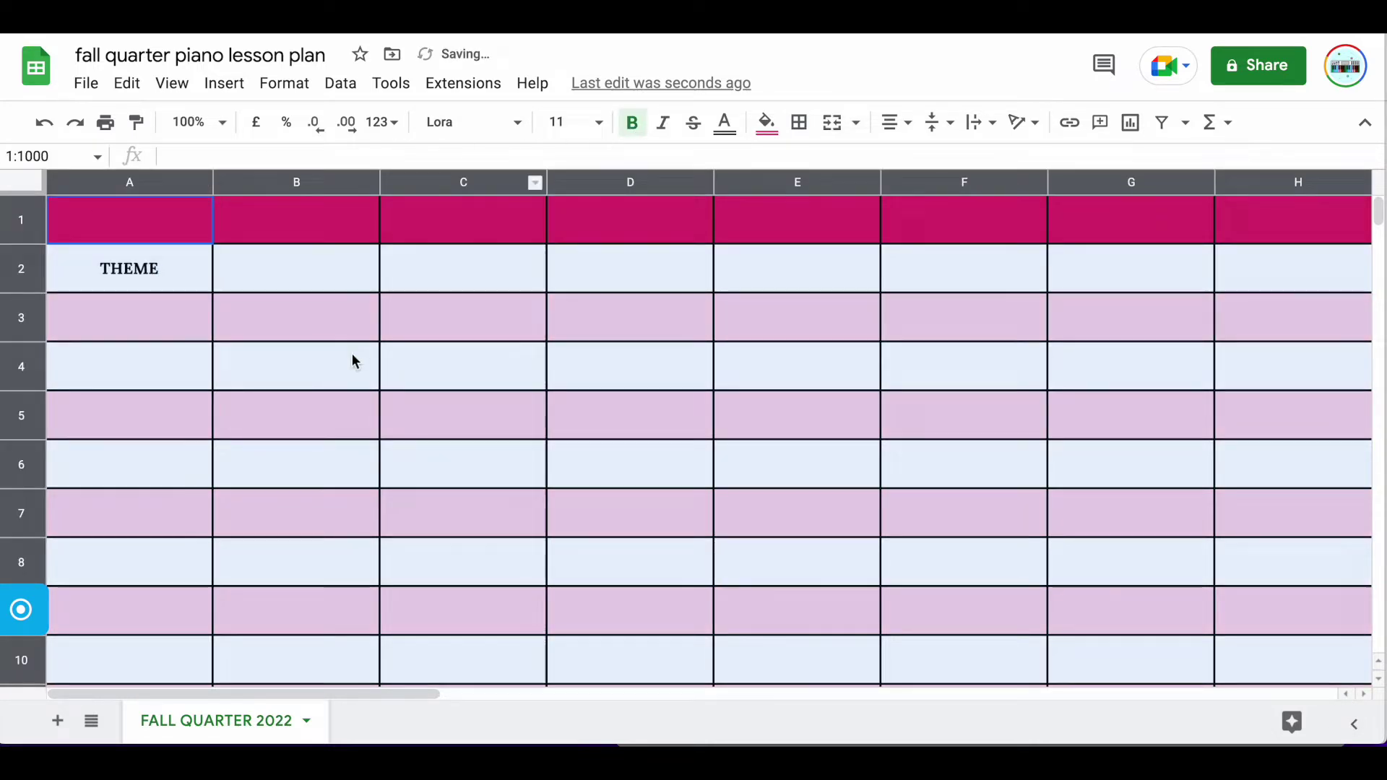
pyautogui.click(331, 345)
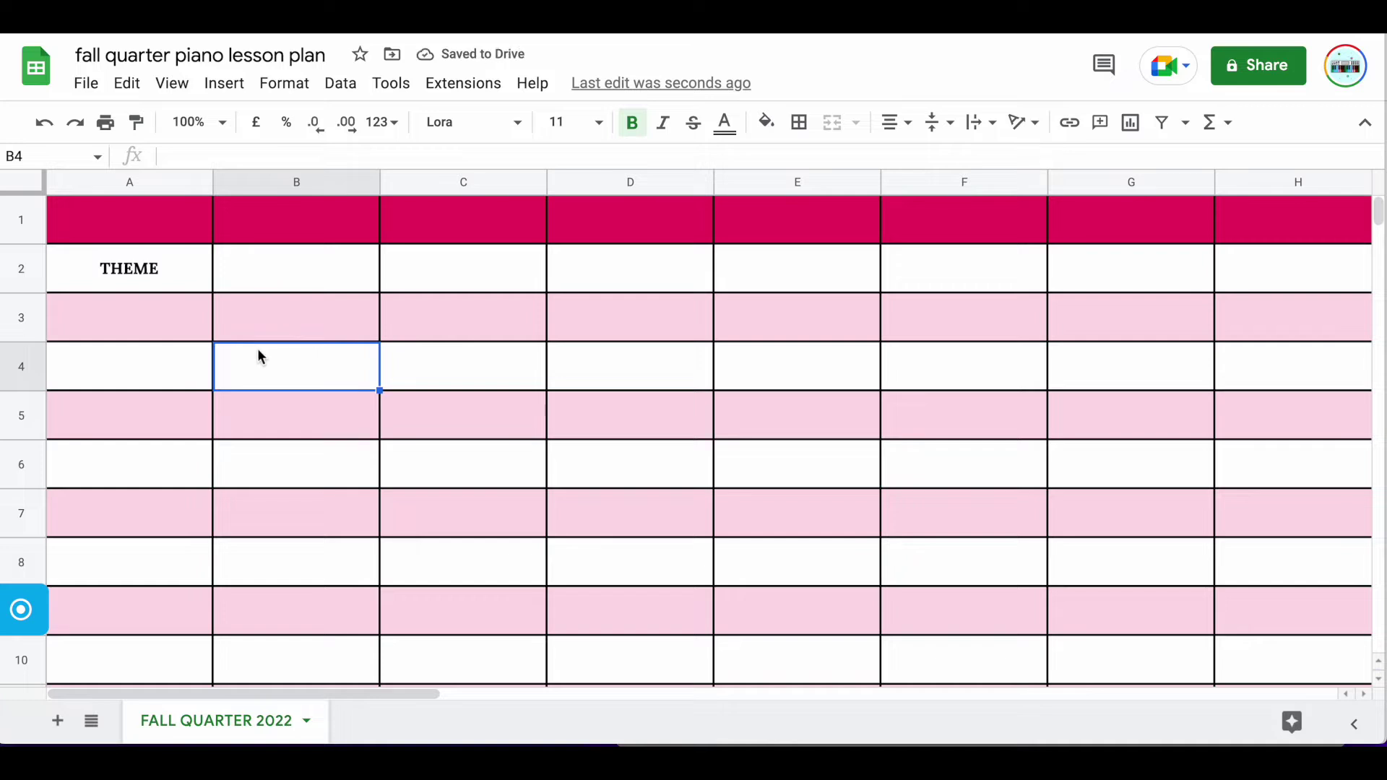
# Enter "WE SING AND PLAY" in B2 and the labels WEEK, TECHNIQUE and REPERTOIRE in A4, A5 and A6.
pyautogui.click(267, 279)
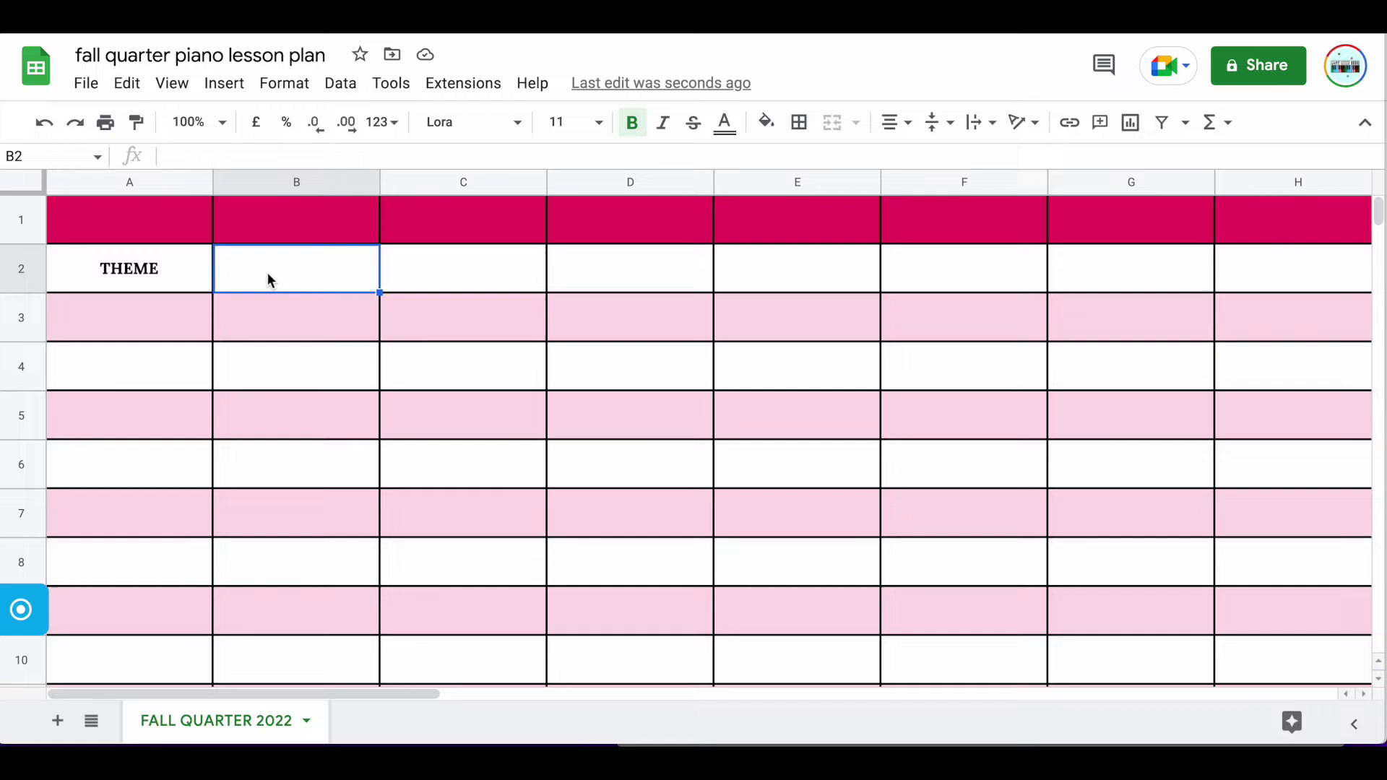
pyautogui.write('WE SING AND PLAY')
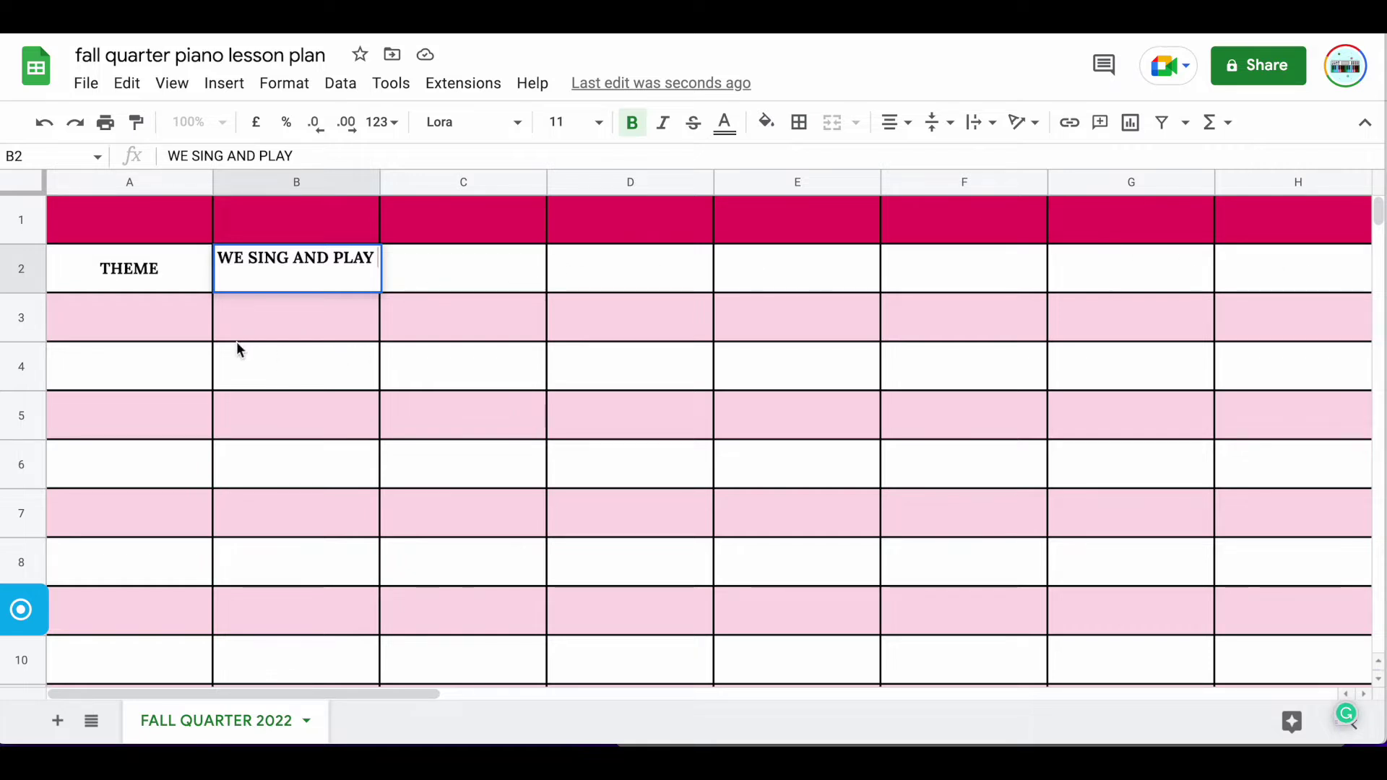
pyautogui.click(163, 364)
pyautogui.write('WEEK')
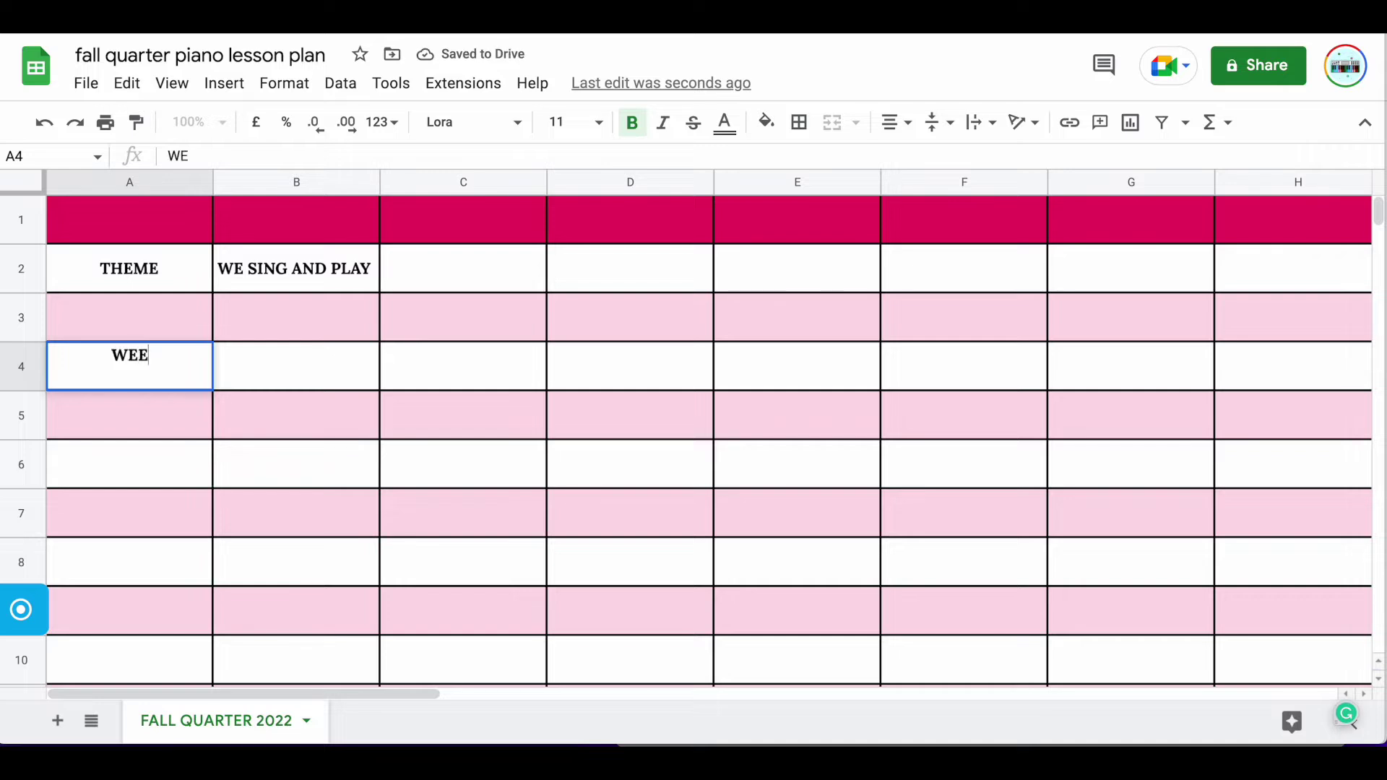
pyautogui.click(166, 416)
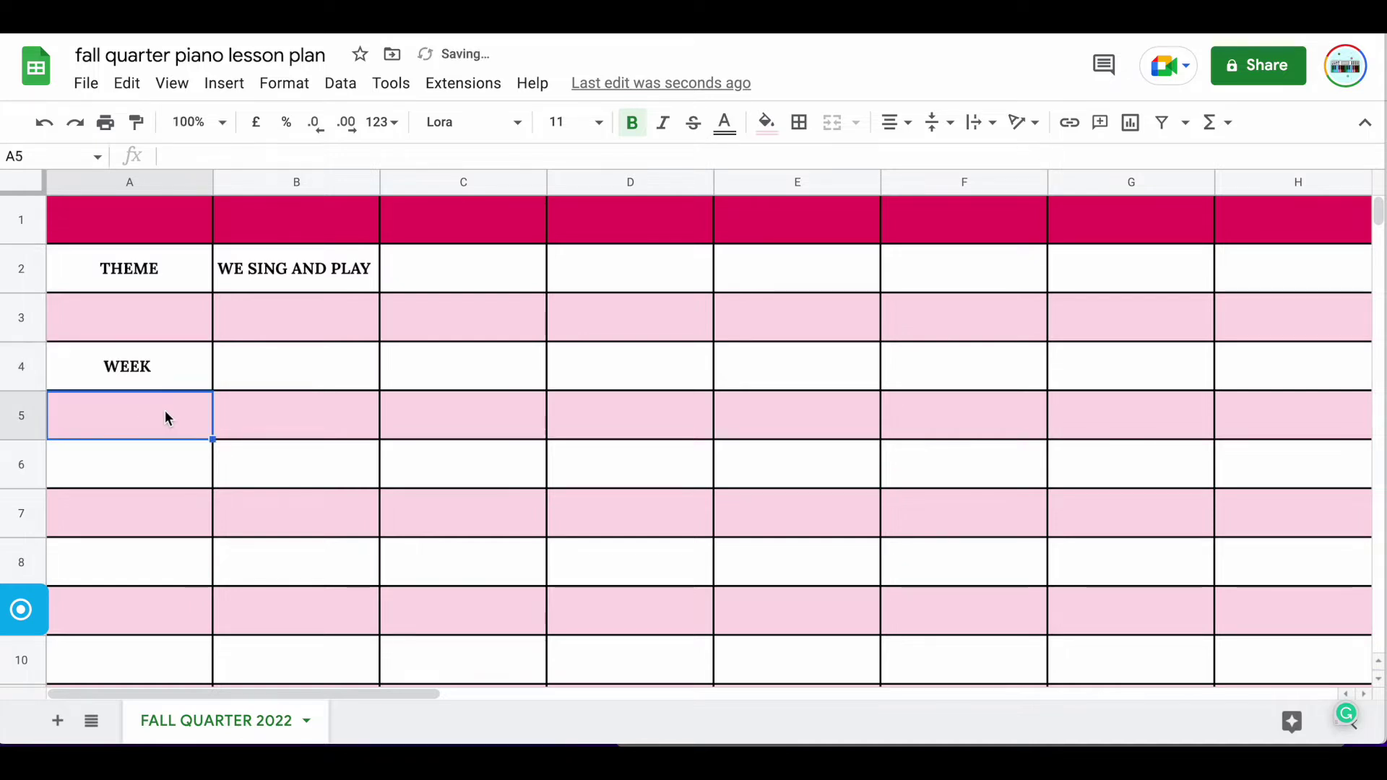
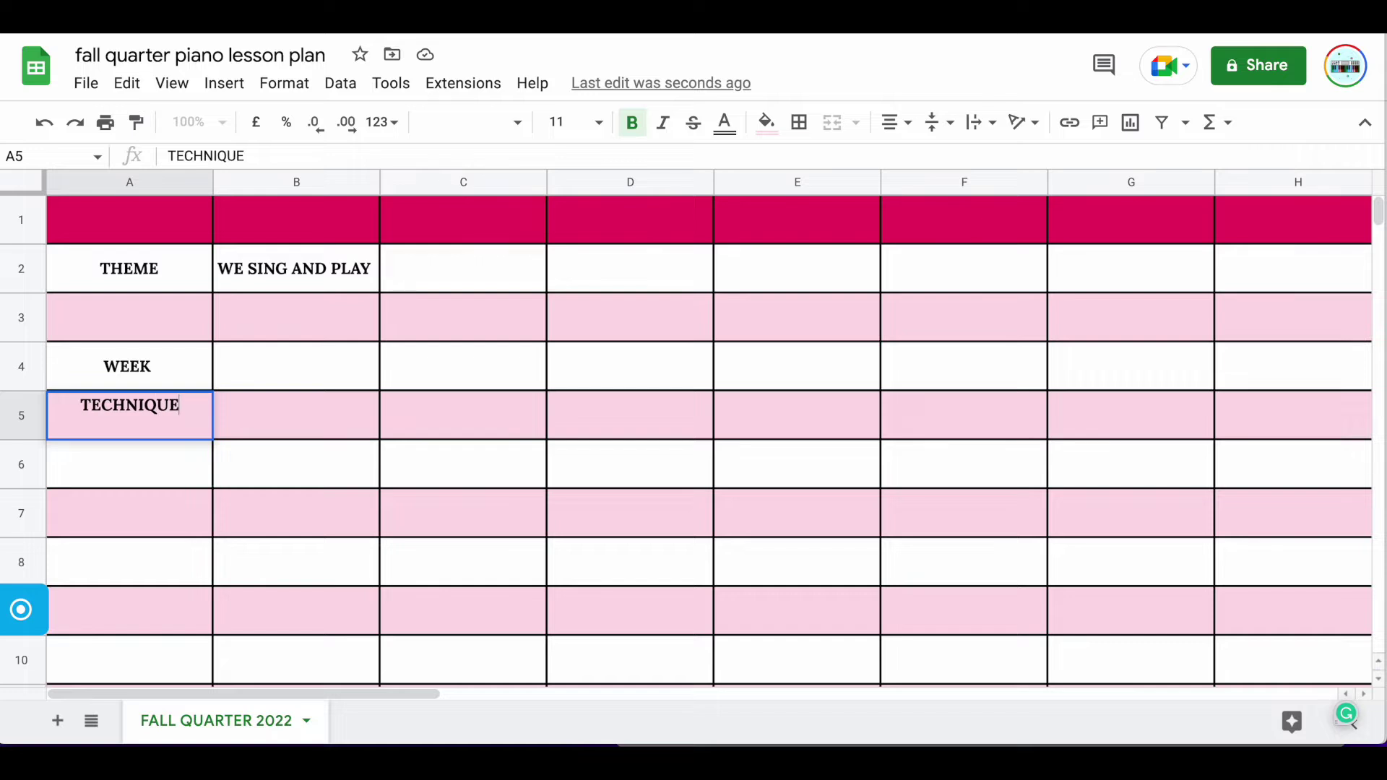
pyautogui.click(160, 480)
pyautogui.write('REPERTOIRE')
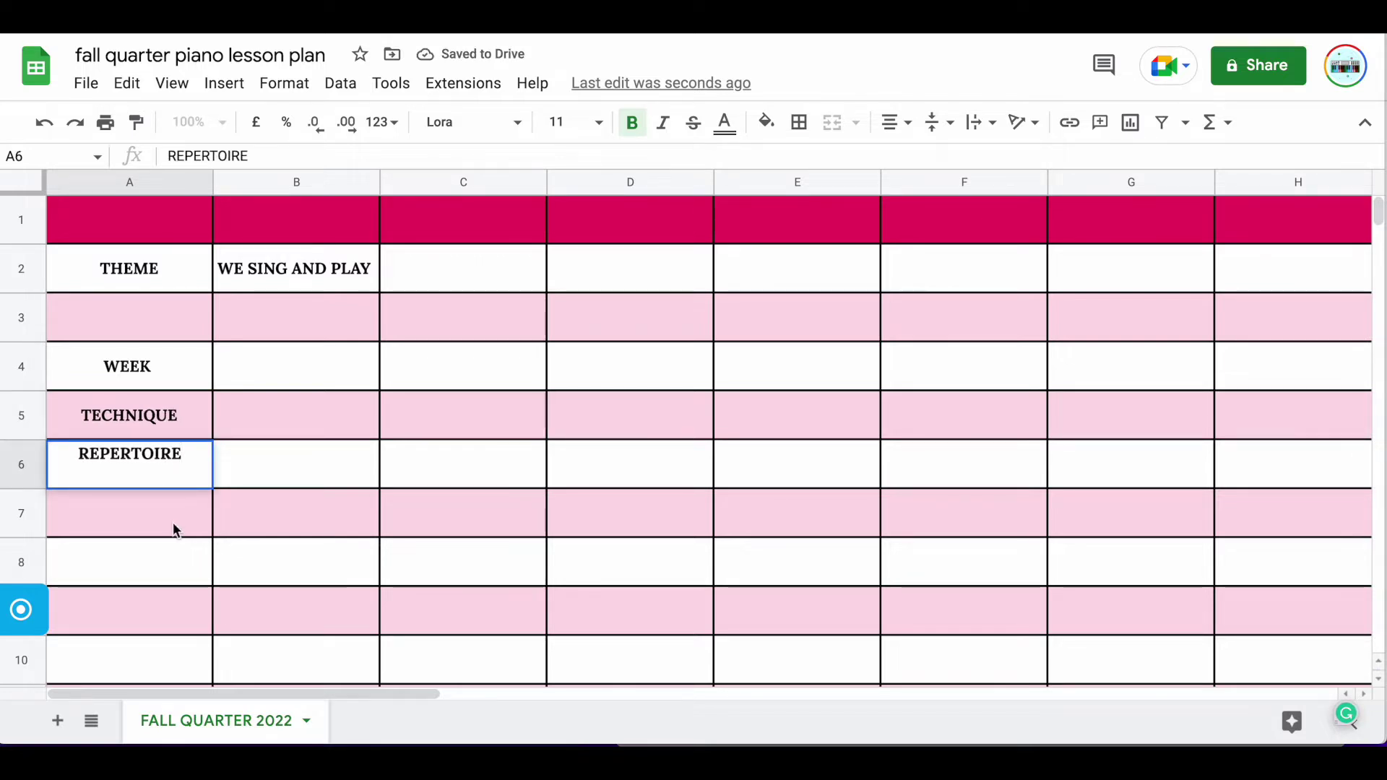
# Leave A7 to A10 empty under REPERTOIRE and enter the label "THEORY" in A11.
pyautogui.click(174, 522)
pyautogui.click(166, 560)
pyautogui.click(170, 610)
pyautogui.scroll(-3, 171, 609)
pyautogui.scroll(3, 183, 518)
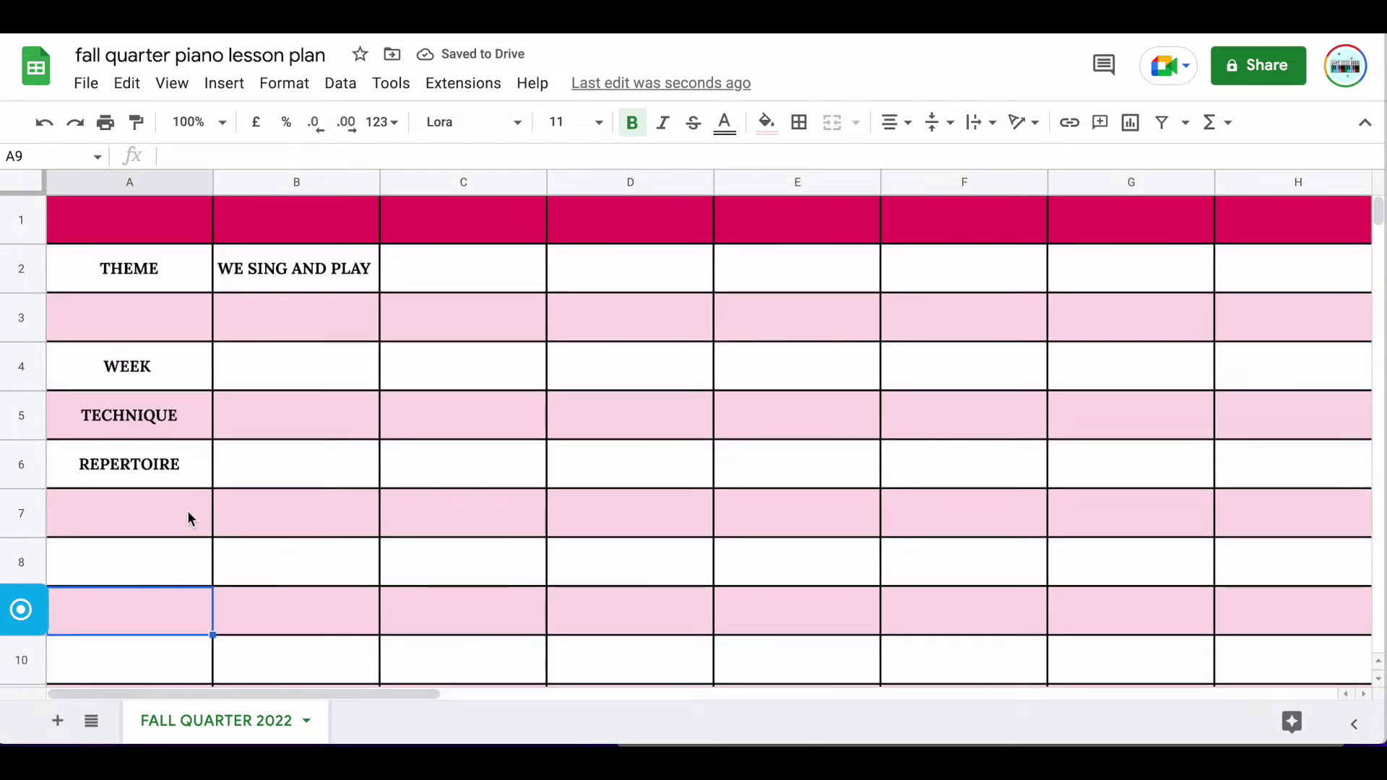
pyautogui.click(133, 506)
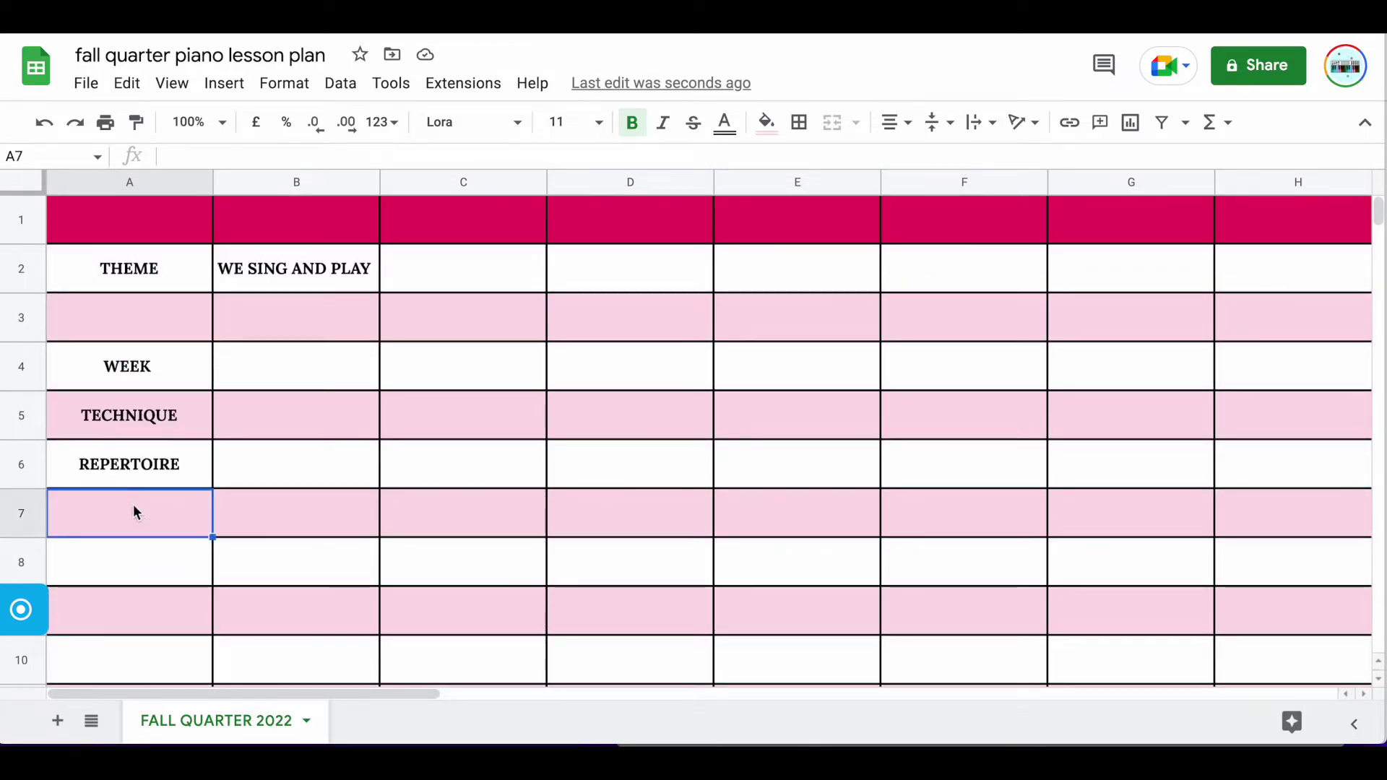
pyautogui.press('Down')
pyautogui.press('Down')
pyautogui.press('Down')
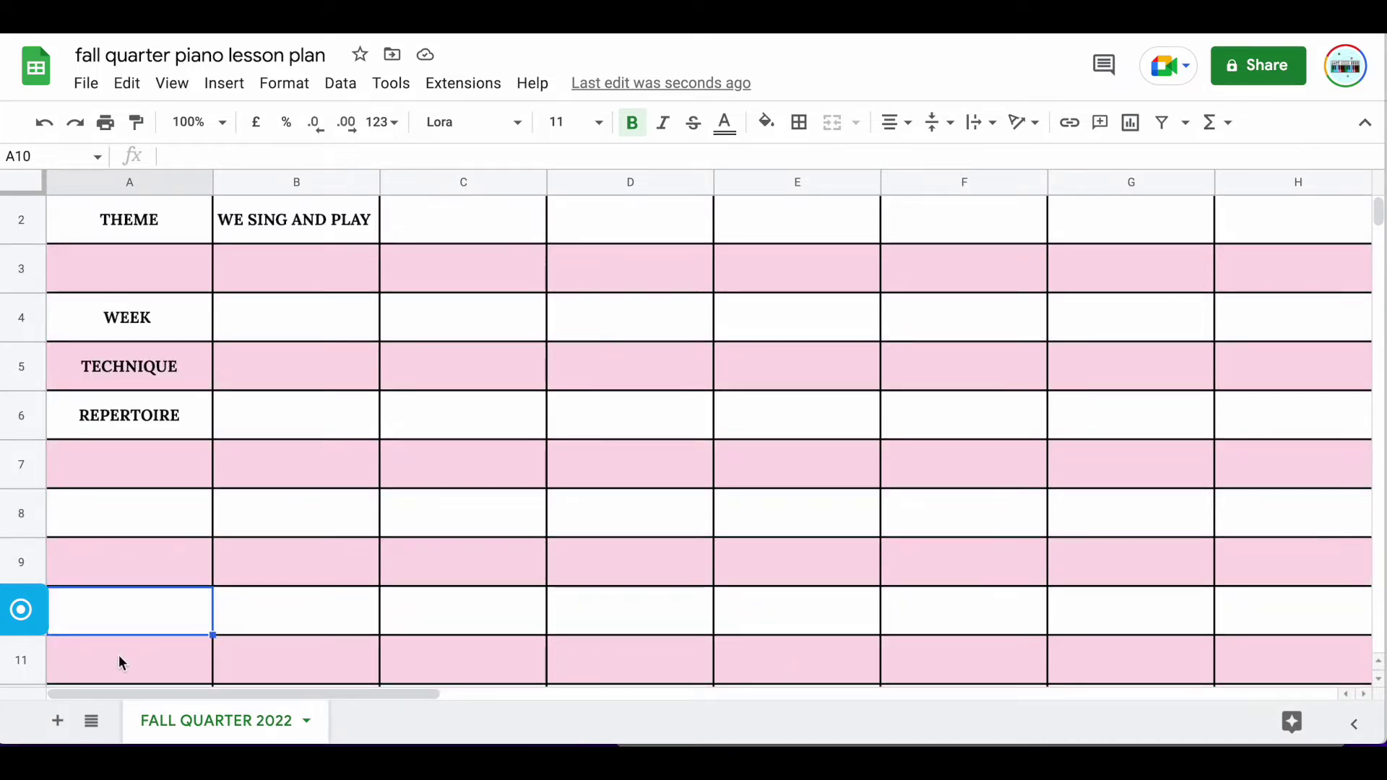
pyautogui.click(120, 665)
pyautogui.write('THEORY')
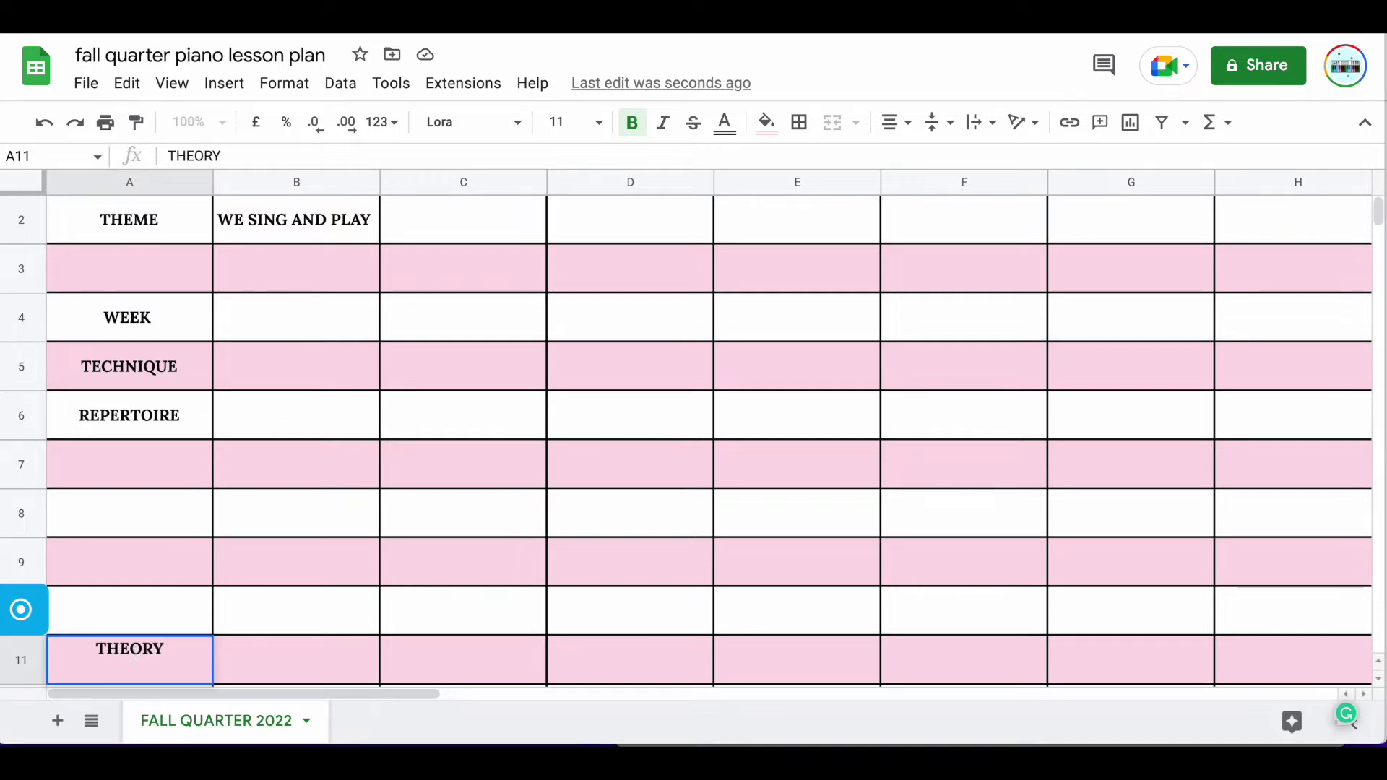
# Enter the label "SIGHT READING & EAR TRANING" in A12.
pyautogui.press('Return')
pyautogui.write('SIGHT &')
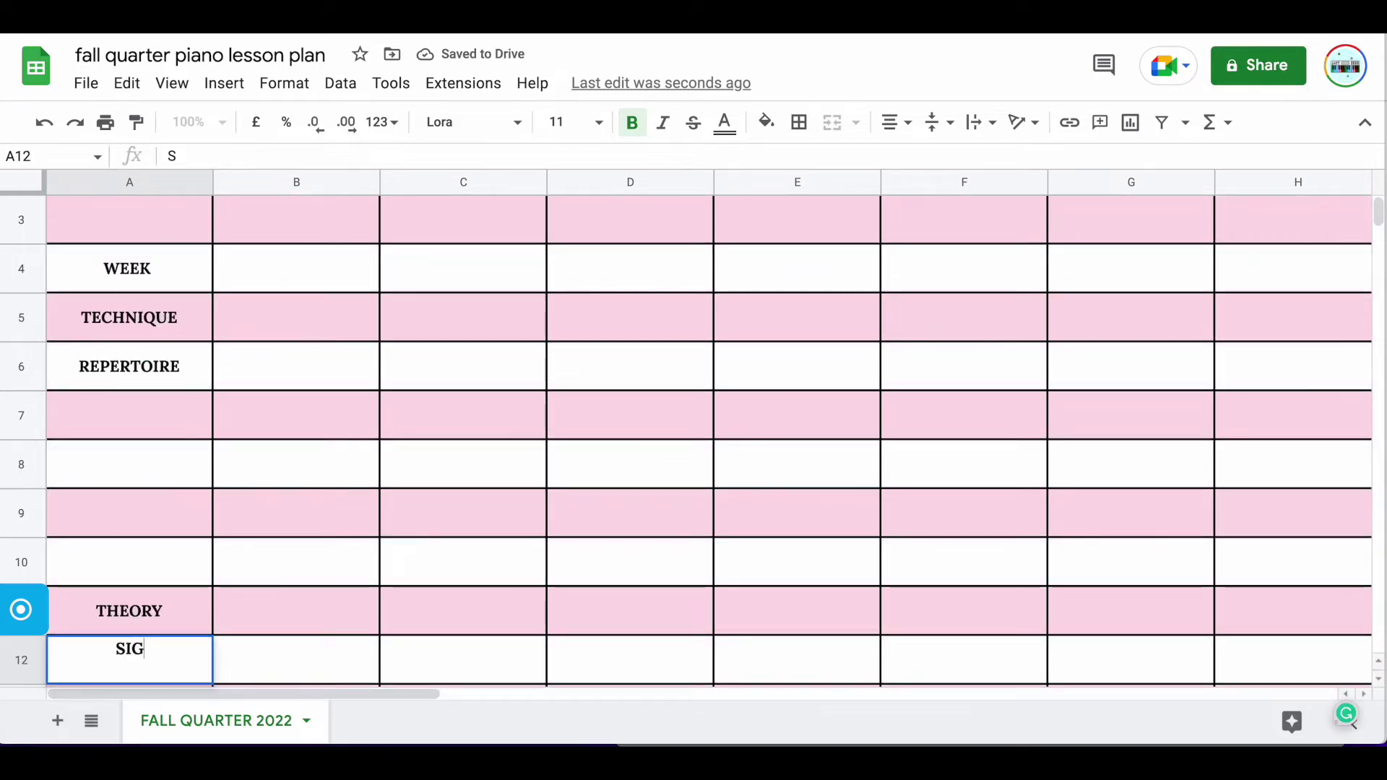
pyautogui.press('BackSpace')
pyautogui.press('BackSpace')
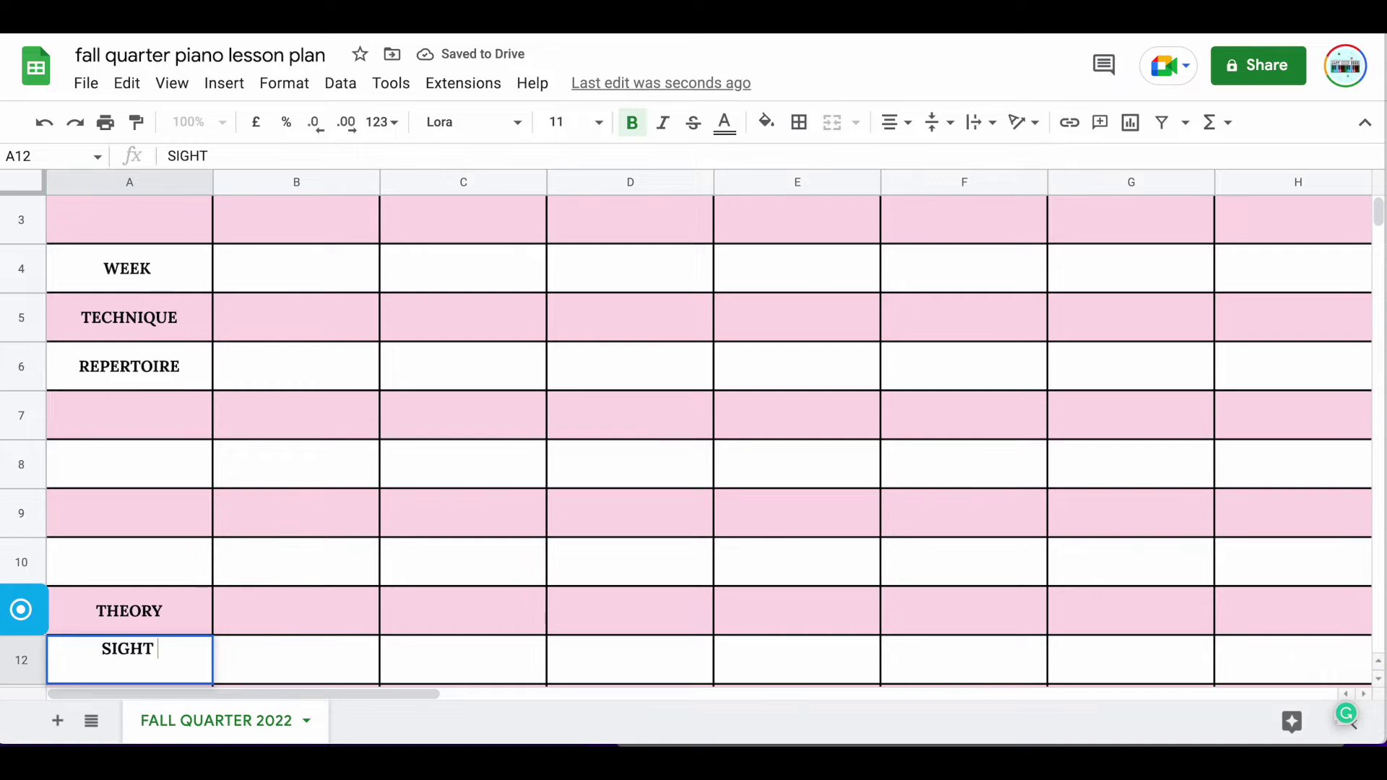
pyautogui.write('READING & EAR TRANING')
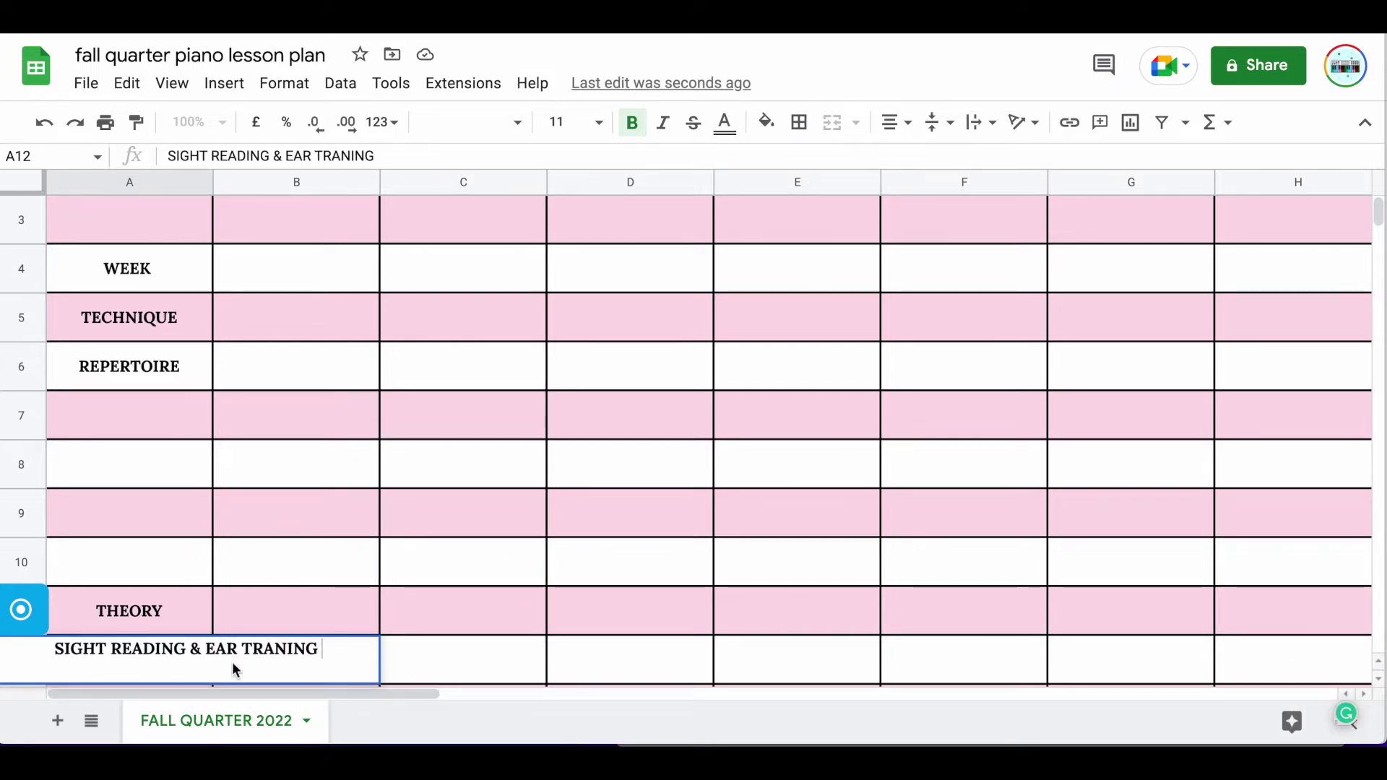
# Turn on text wrapping for cell A12 and for all cells of the sheet.
pyautogui.click(261, 615)
pyautogui.scroll(-1, 263, 611)
pyautogui.click(159, 615)
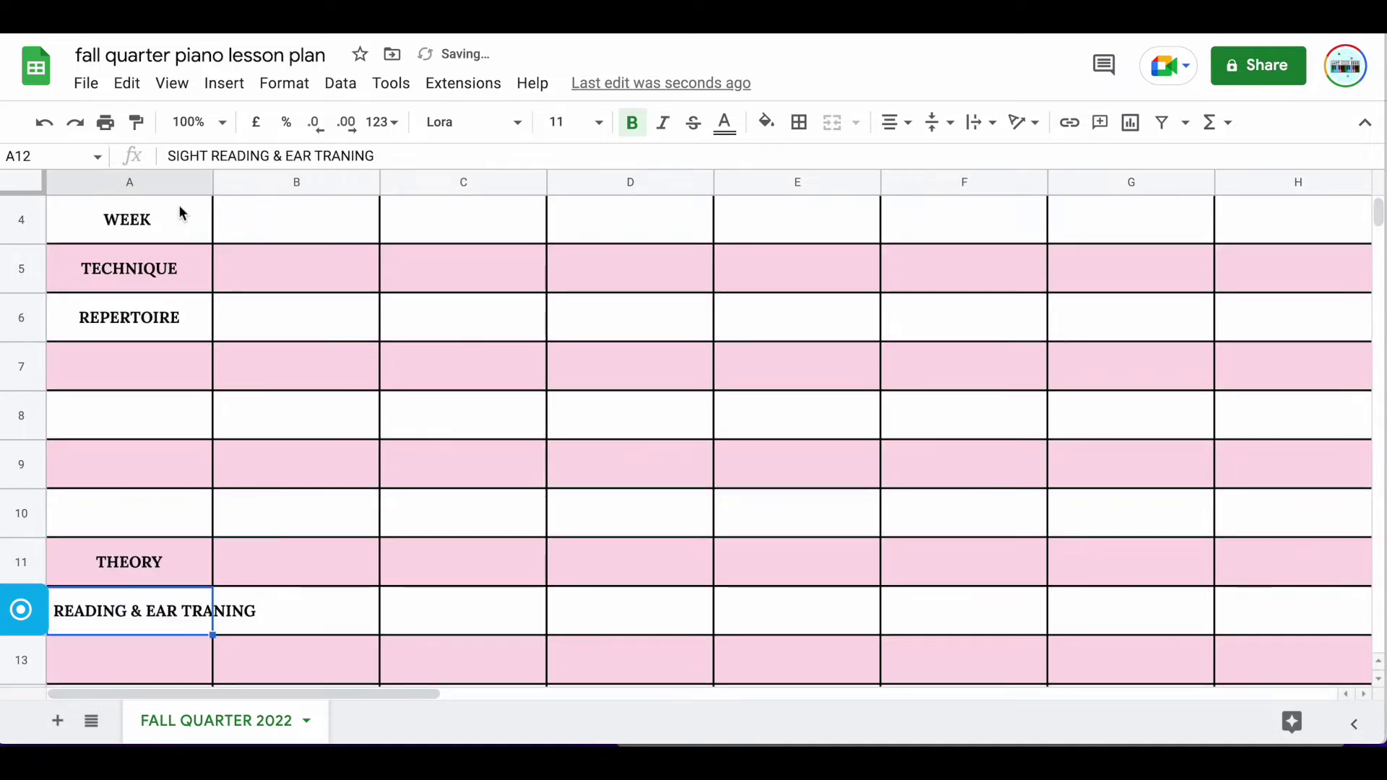
pyautogui.click(984, 123)
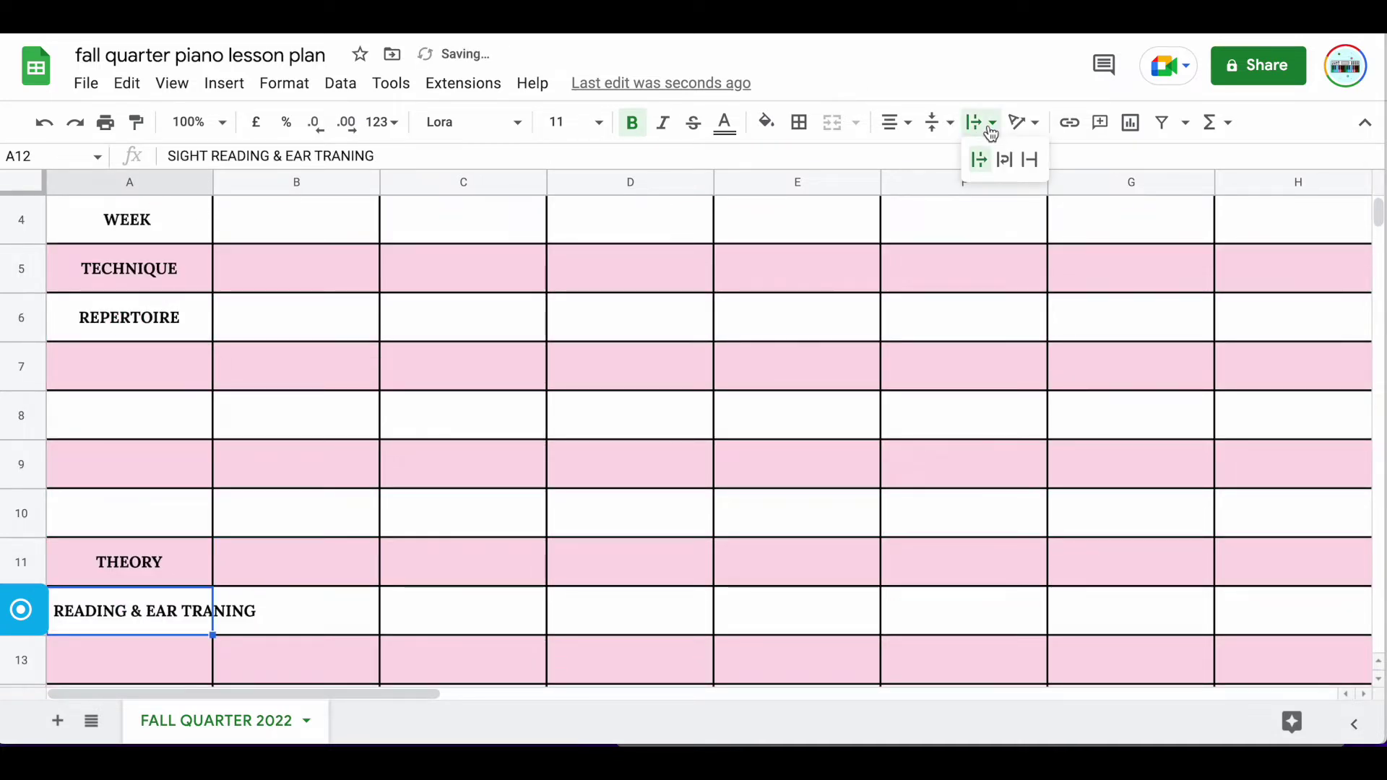
pyautogui.click(1000, 155)
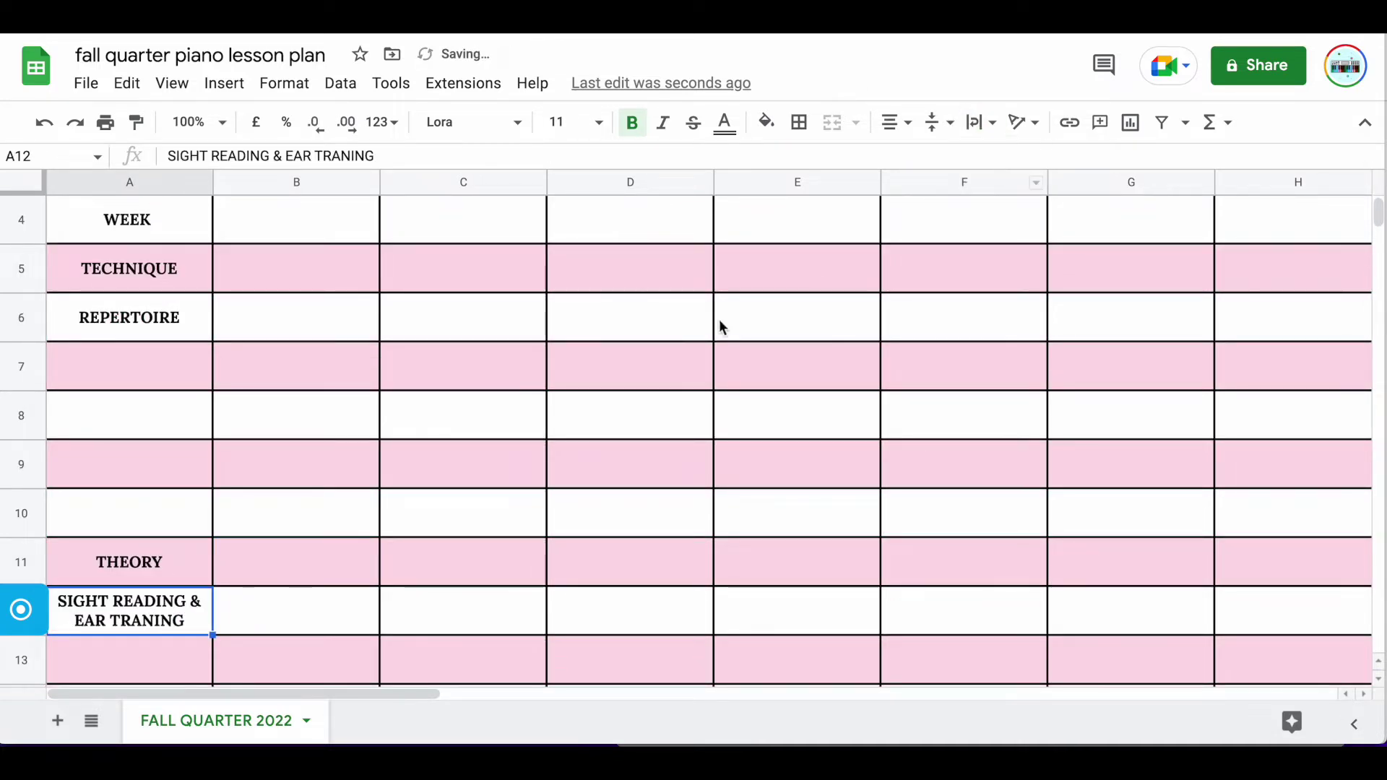
pyautogui.click(24, 181)
pyautogui.click(997, 132)
pyautogui.click(1005, 156)
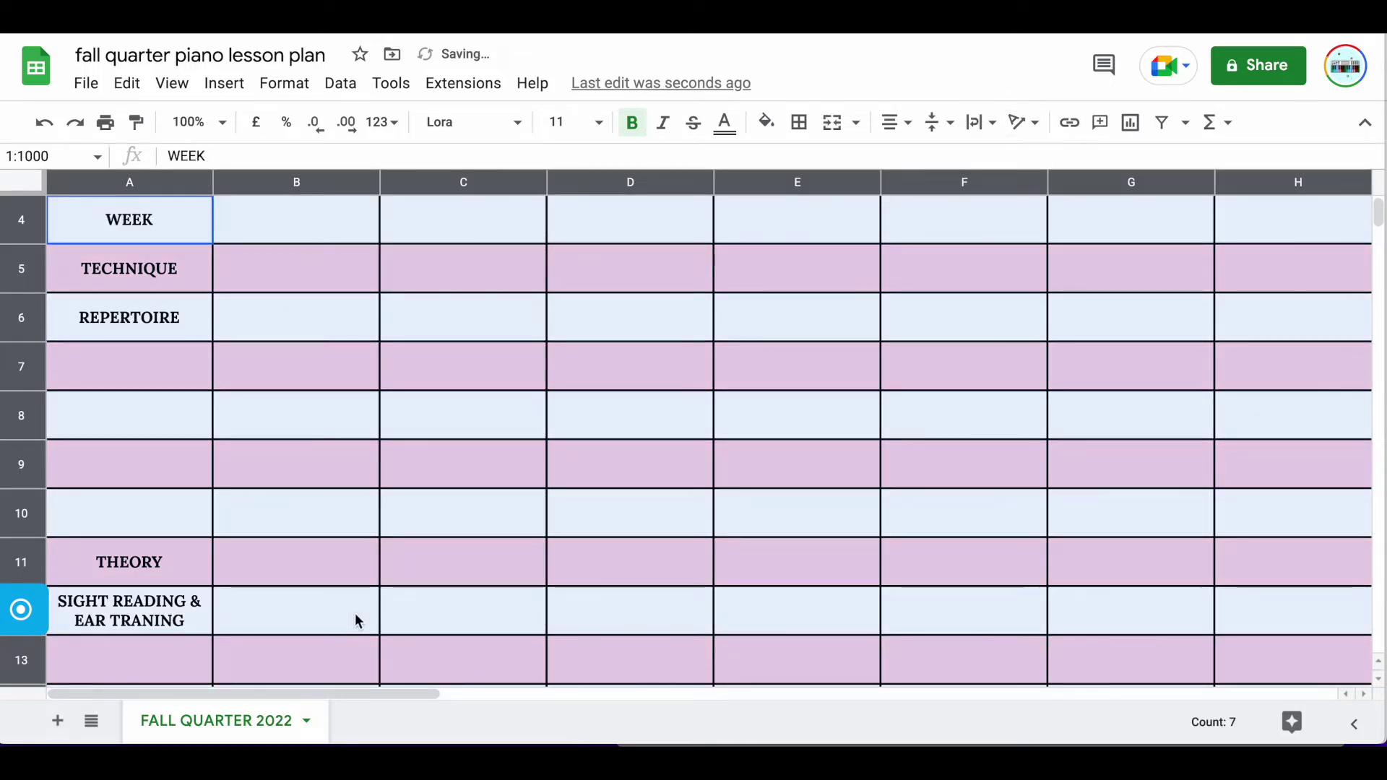
# Enter the labels "IMPROVISATION & COMPOSITION" in A13 and "MORE" in A14.
pyautogui.scroll(-1, 344, 595)
pyautogui.hscroll(5, 344, 596)
pyautogui.hscroll(-3, 343, 595)
pyautogui.hscroll(-2, 344, 595)
pyautogui.click(296, 597)
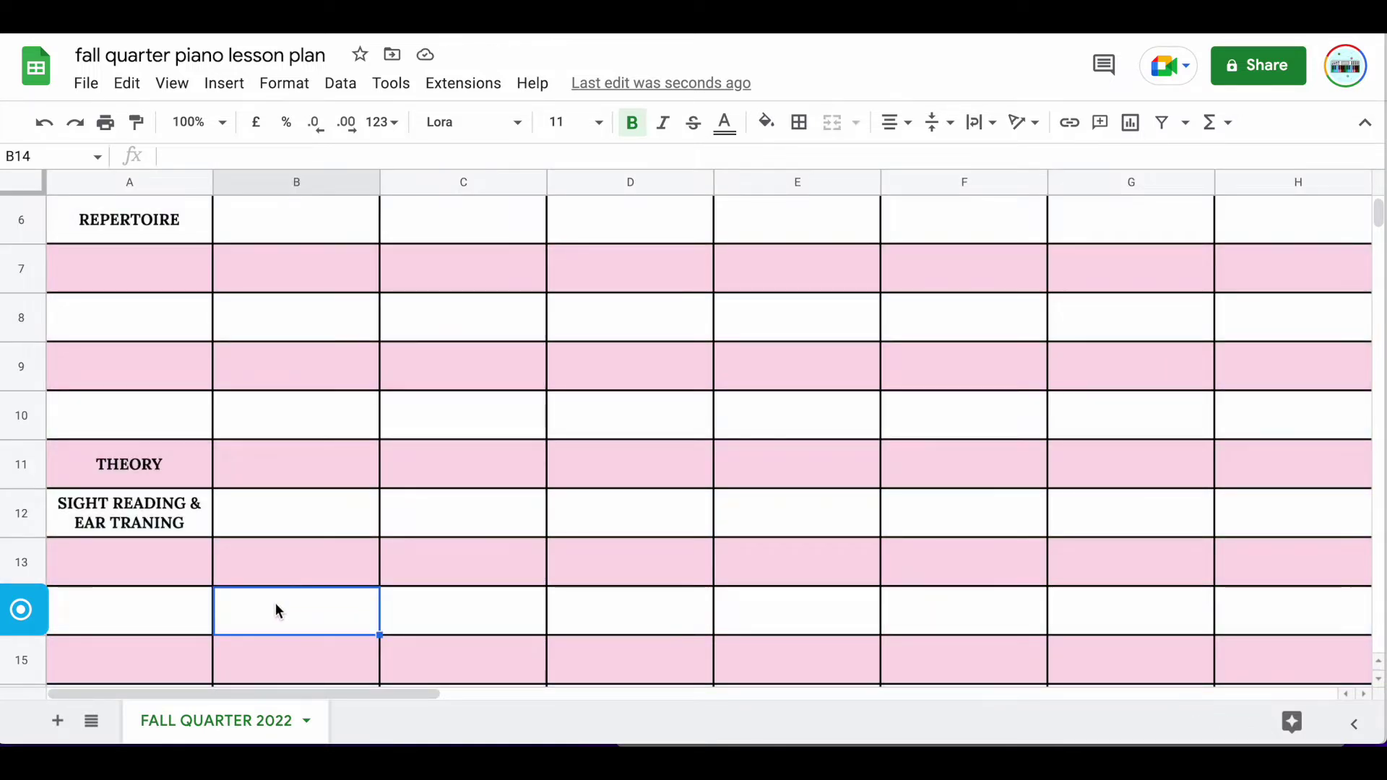
pyautogui.doubleClick(146, 563)
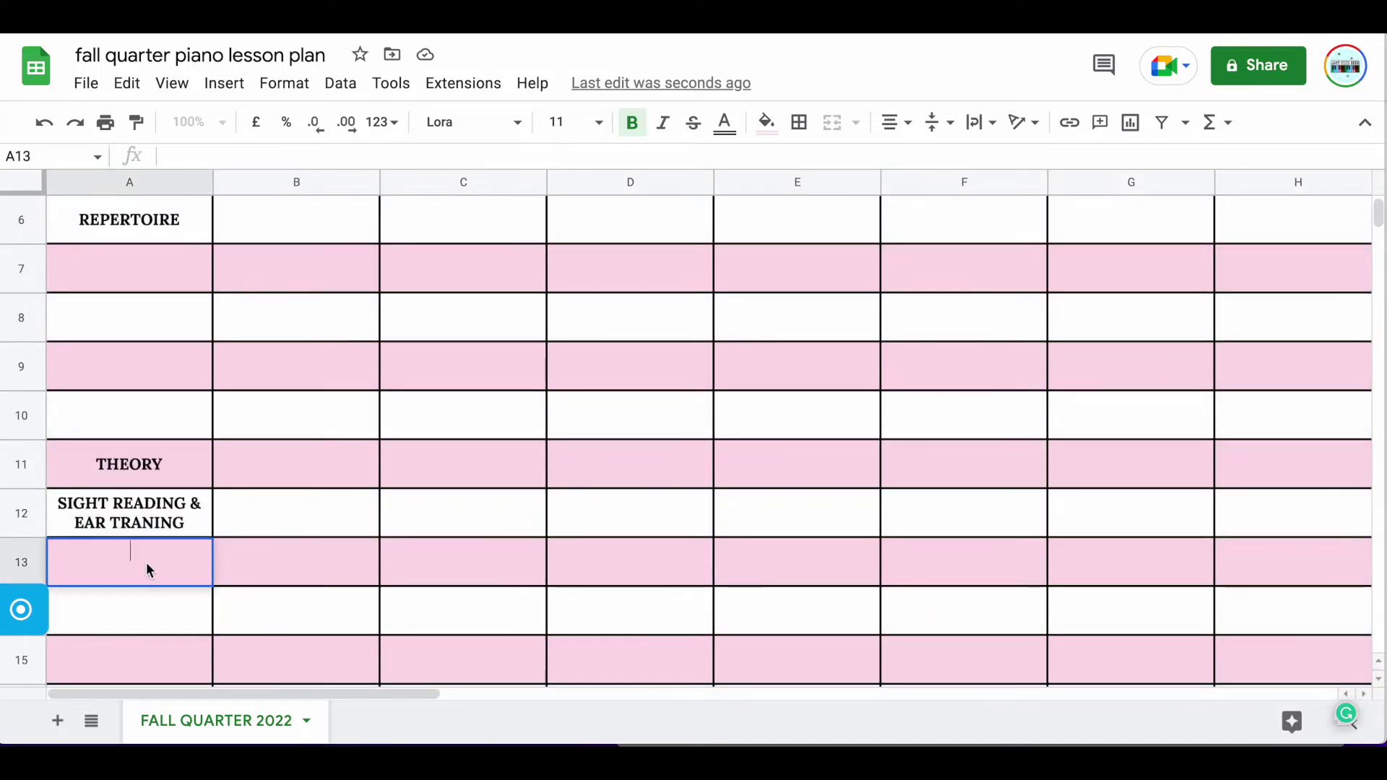
pyautogui.write('IMP')
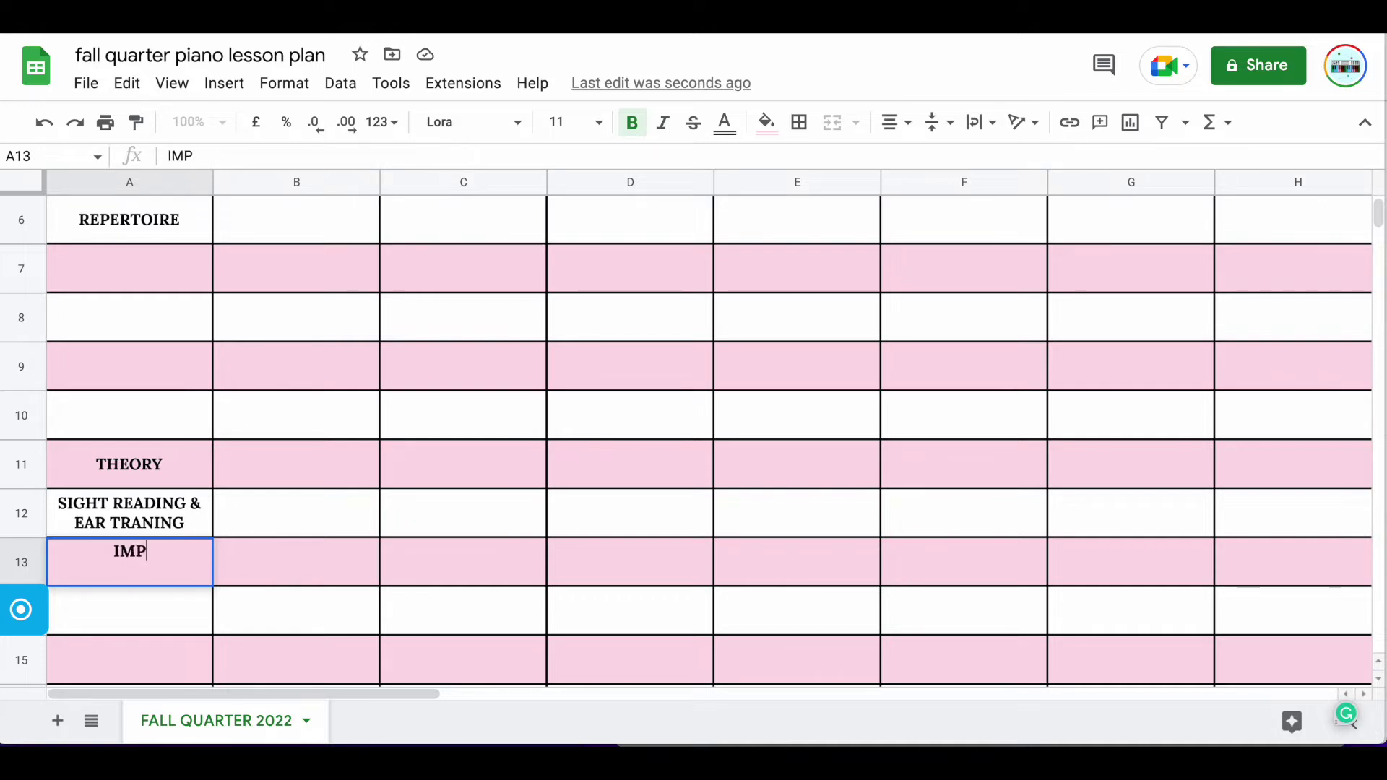
pyautogui.write('ROVISATION & ')
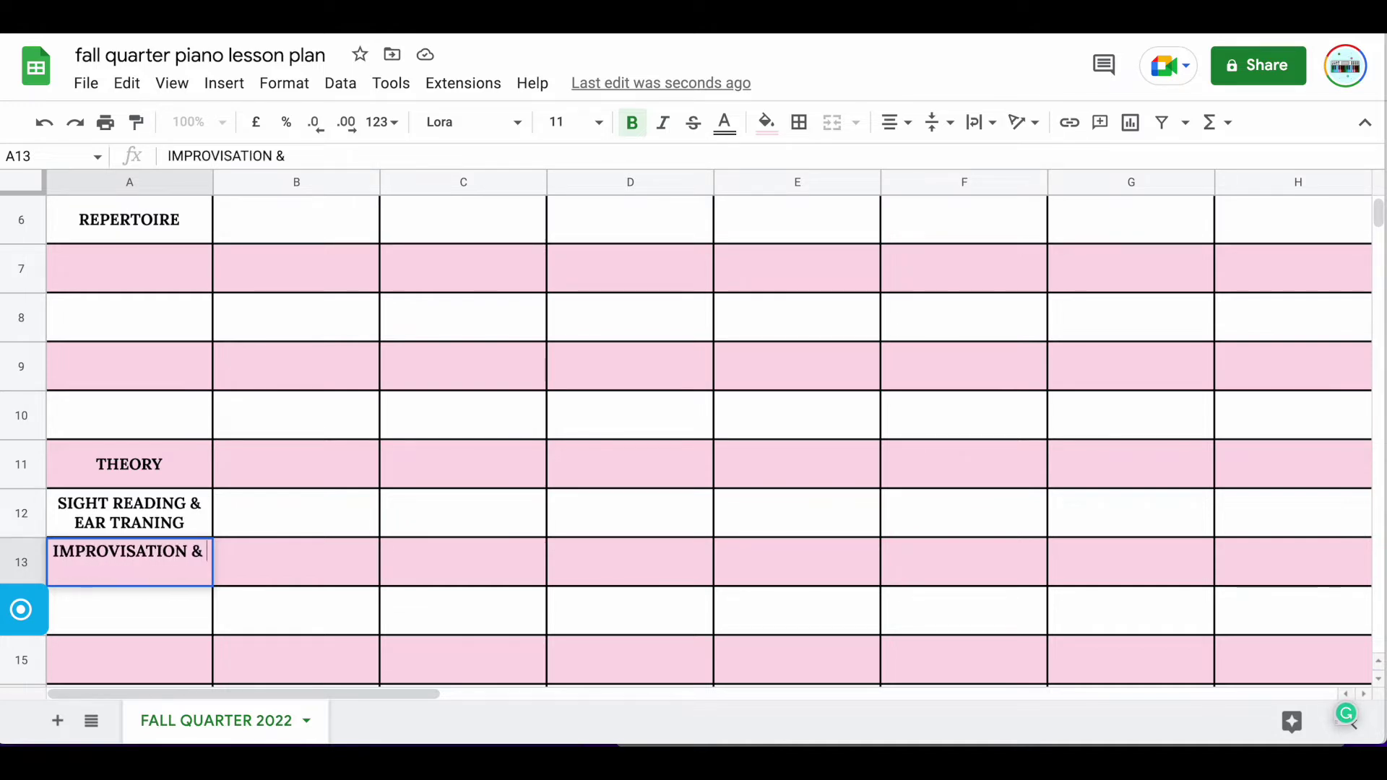
pyautogui.write('COMPOSITION')
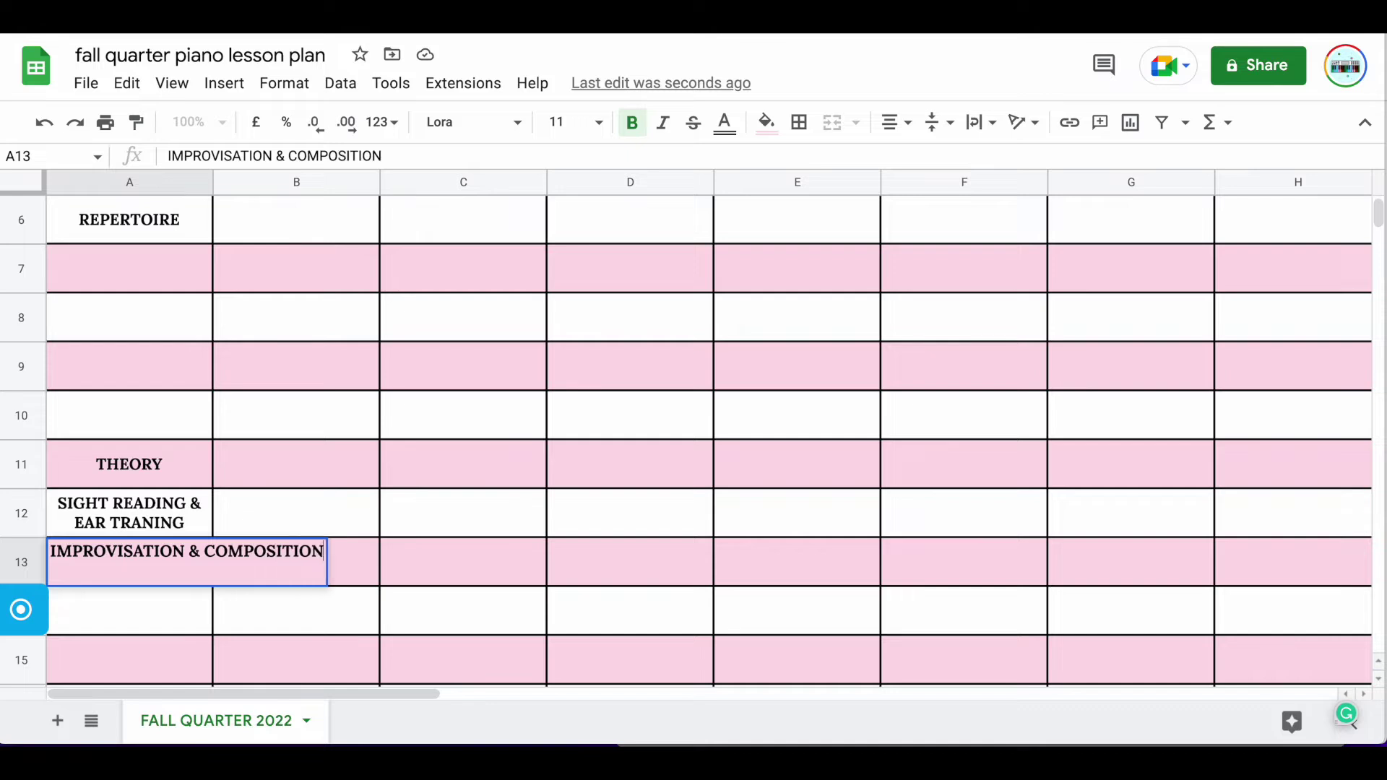
pyautogui.press('Return')
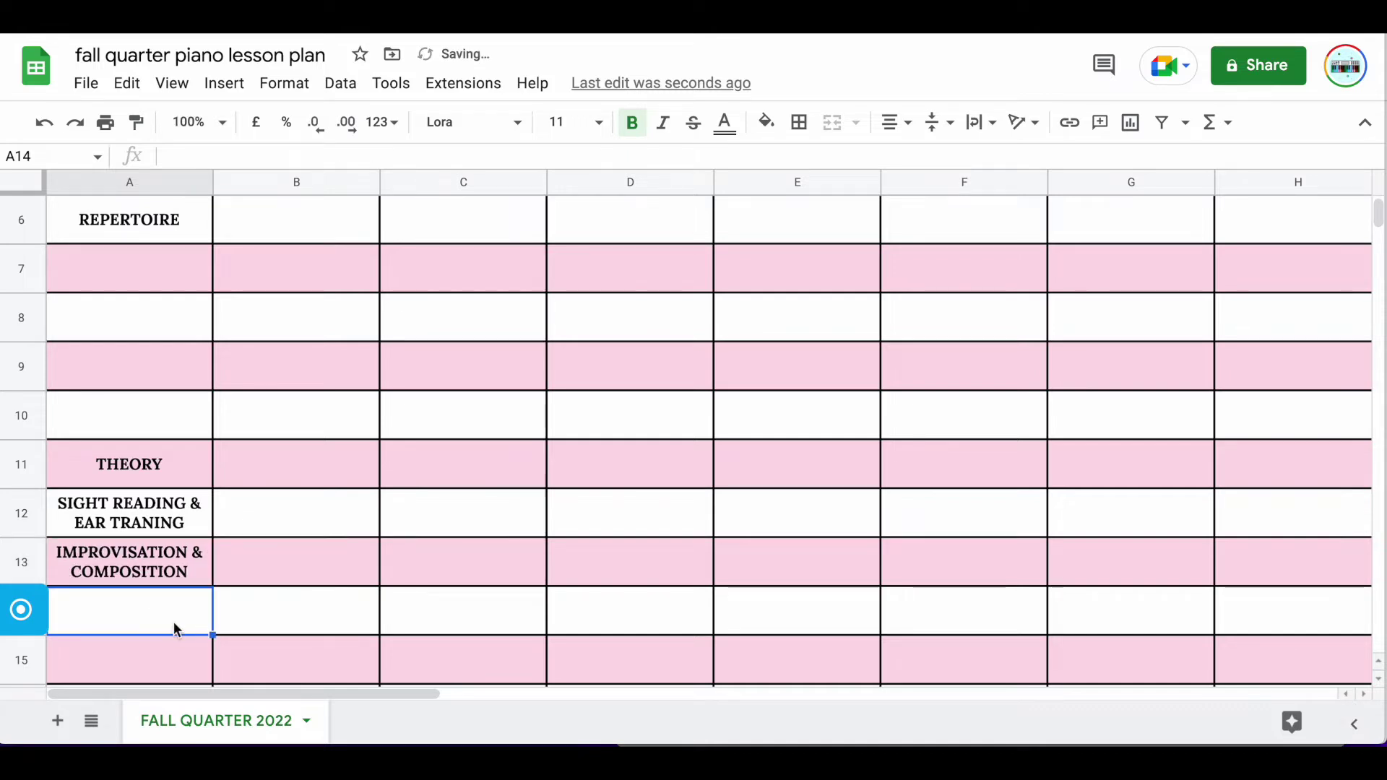
pyautogui.write('MORE')
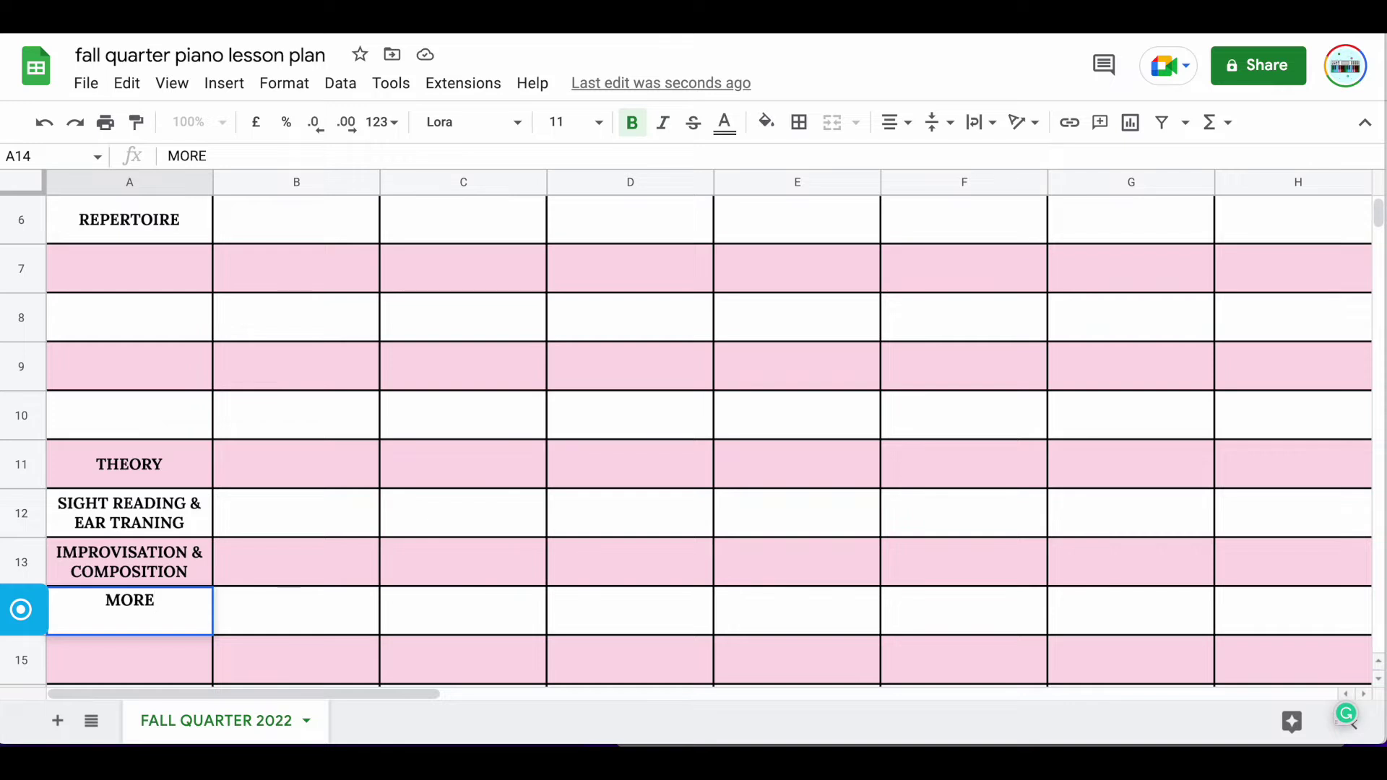
pyautogui.click(336, 557)
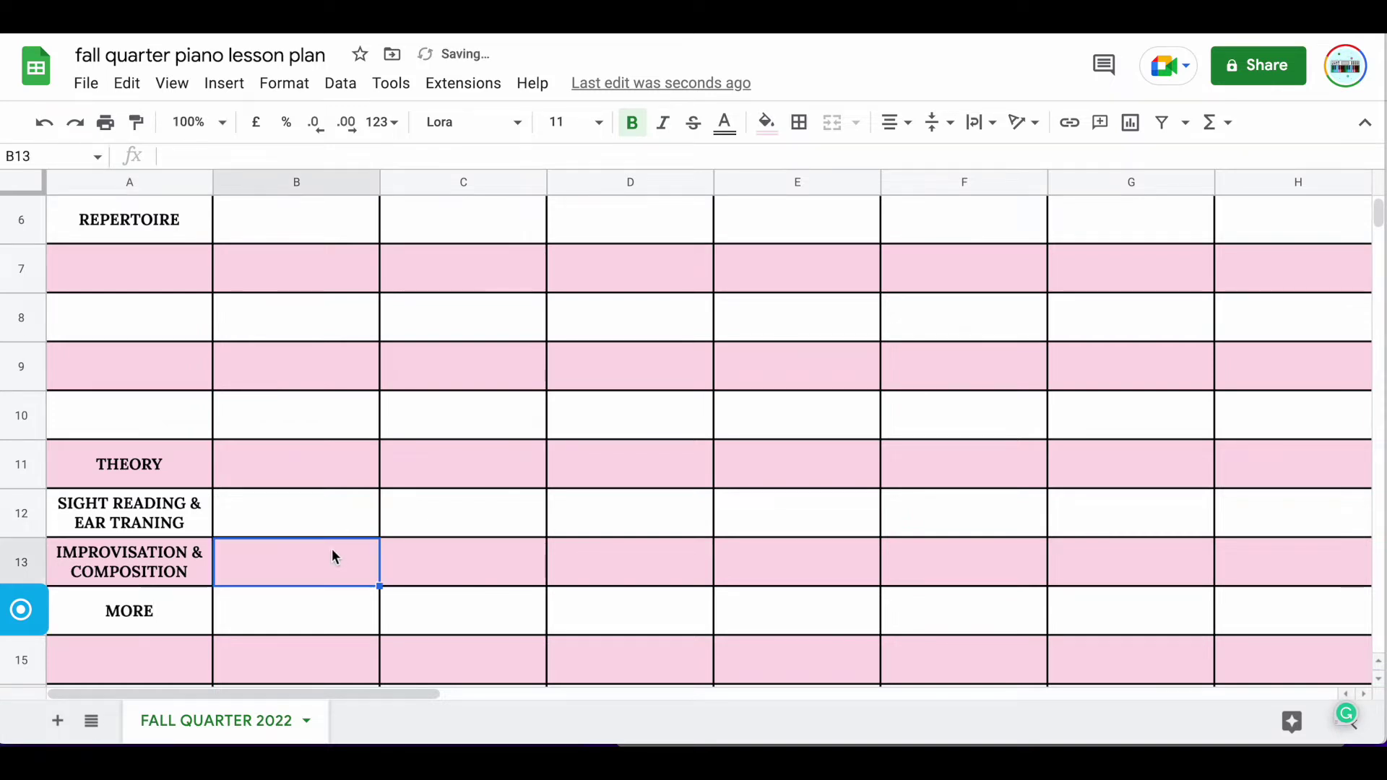
# Fill row 4 from B4 to M4 with the headings WEEK 1 through WEEK 12, one per column.
pyautogui.scroll(3, 336, 558)
pyautogui.click(226, 126)
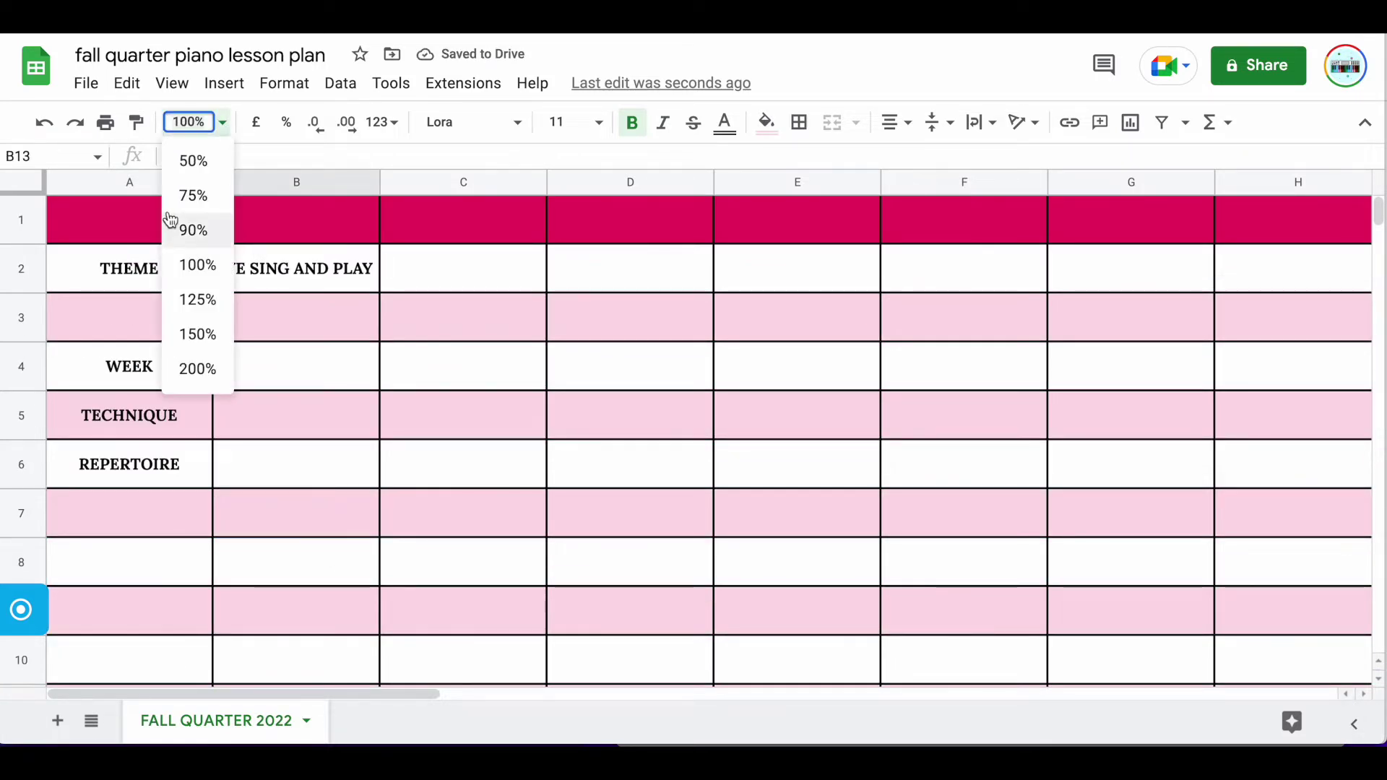
pyautogui.click(194, 230)
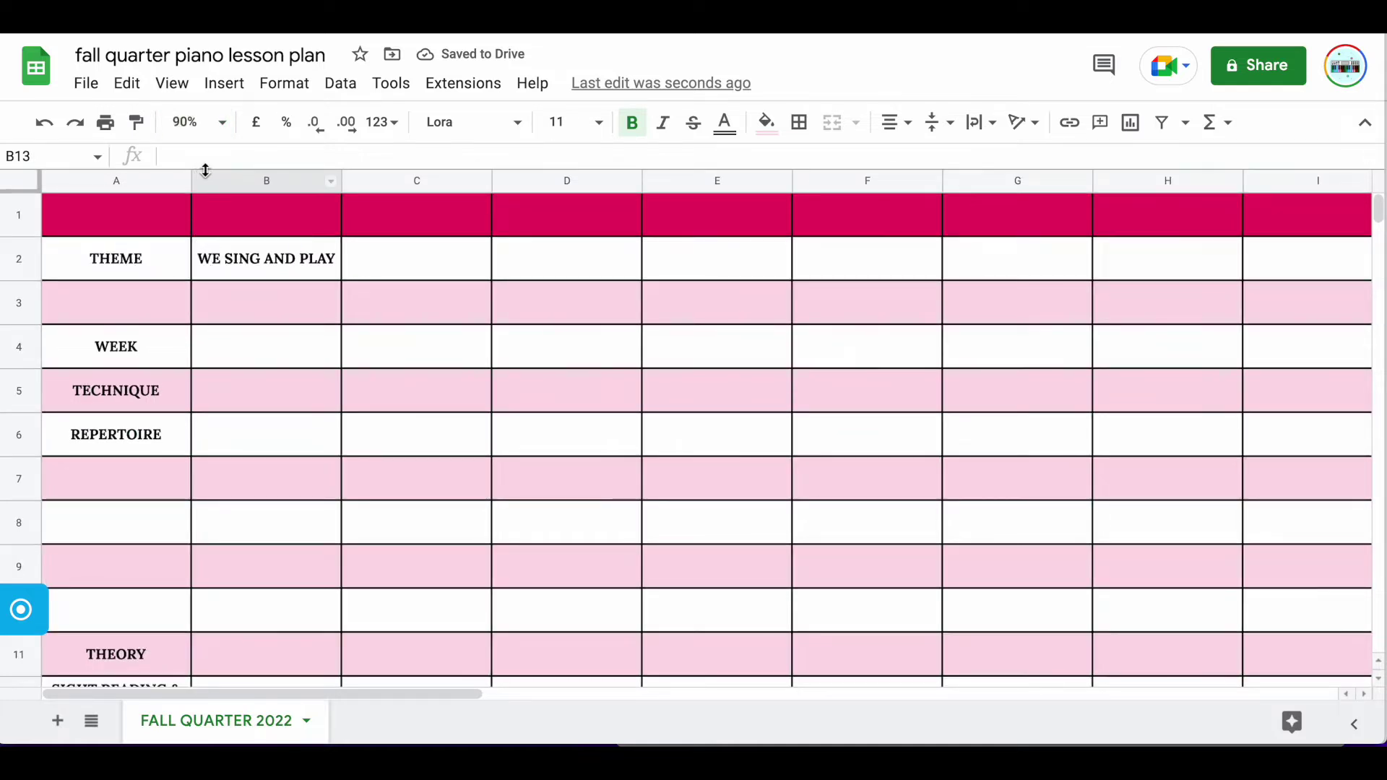
pyautogui.click(223, 124)
pyautogui.click(192, 196)
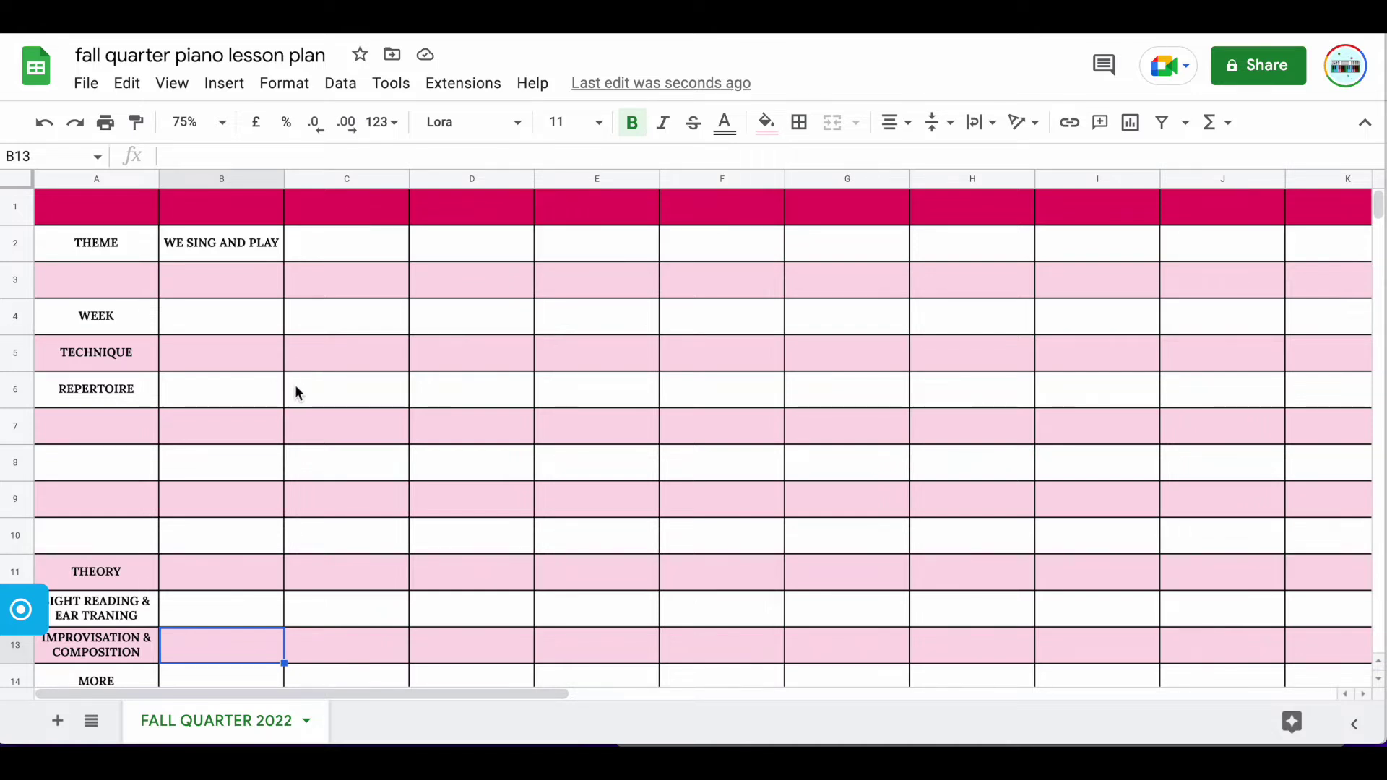
pyautogui.click(246, 318)
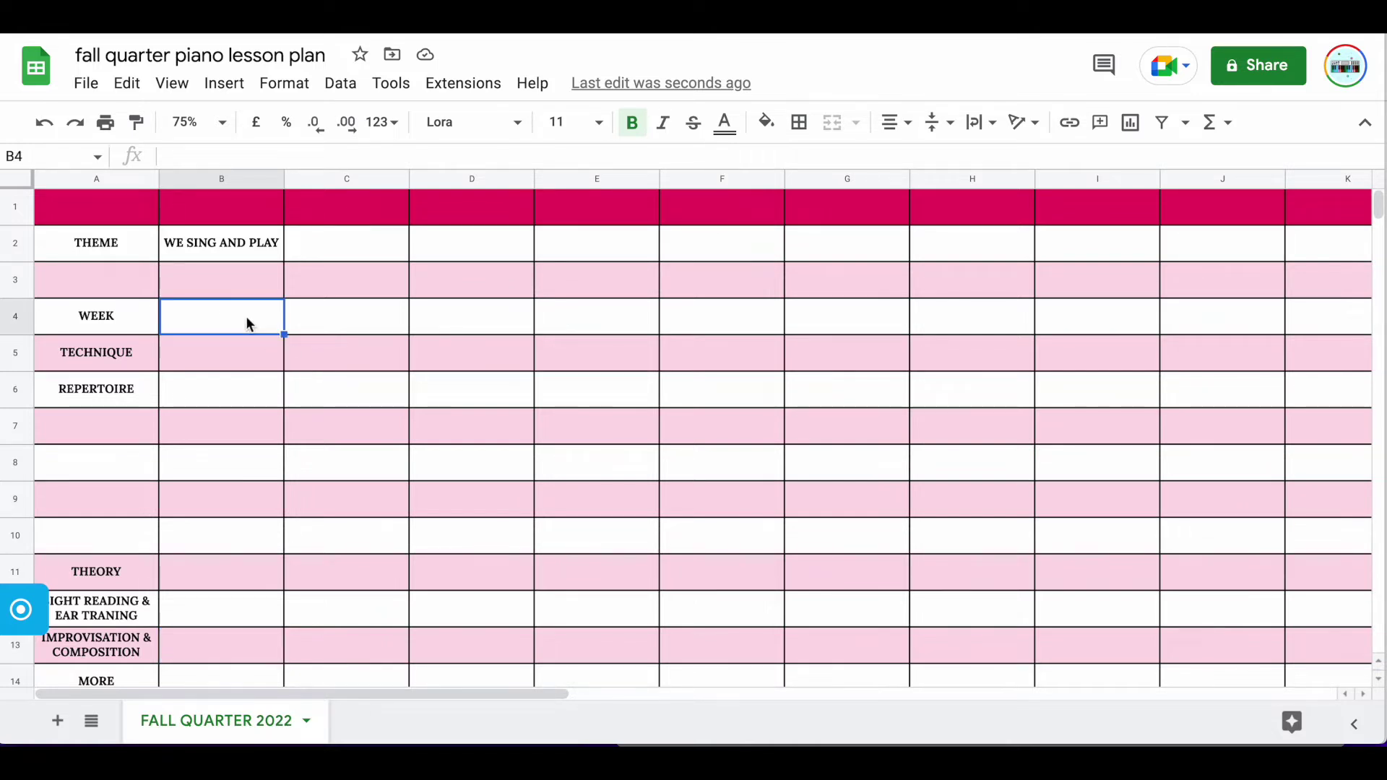
pyautogui.write('WEEK 1')
pyautogui.press('Tab')
pyautogui.write('WEEK 2')
pyautogui.press('Tab')
pyautogui.write('WEEK 3')
pyautogui.press('Tab')
pyautogui.write('WEEK 4\t')
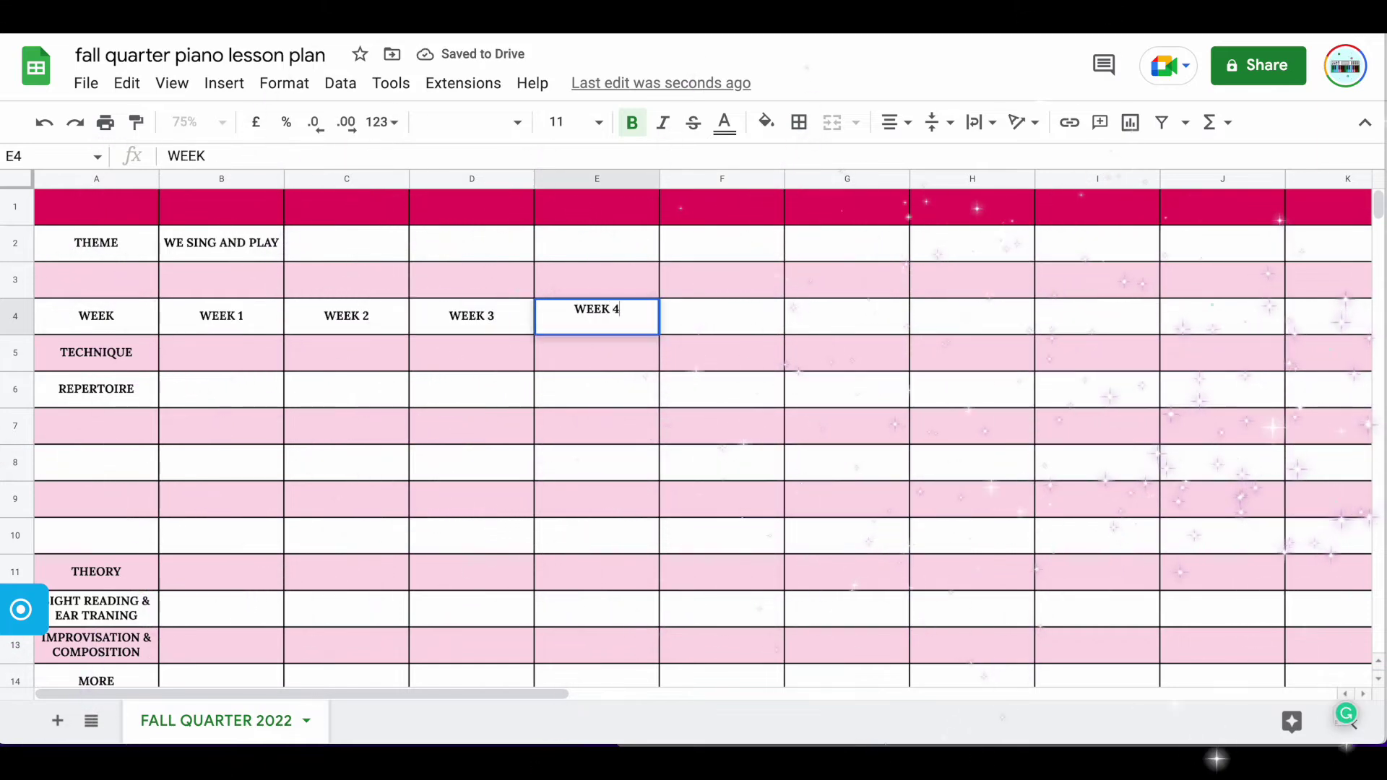
pyautogui.write('WEEK 5\tWEEK 6\tWEEK 7\tWEEK 8\tWEEK 9')
pyautogui.press('Tab')
pyautogui.write('WEEK 10')
pyautogui.press('Tab')
pyautogui.write('WEEK 11')
pyautogui.press('Tab')
pyautogui.write('WEEK 12')
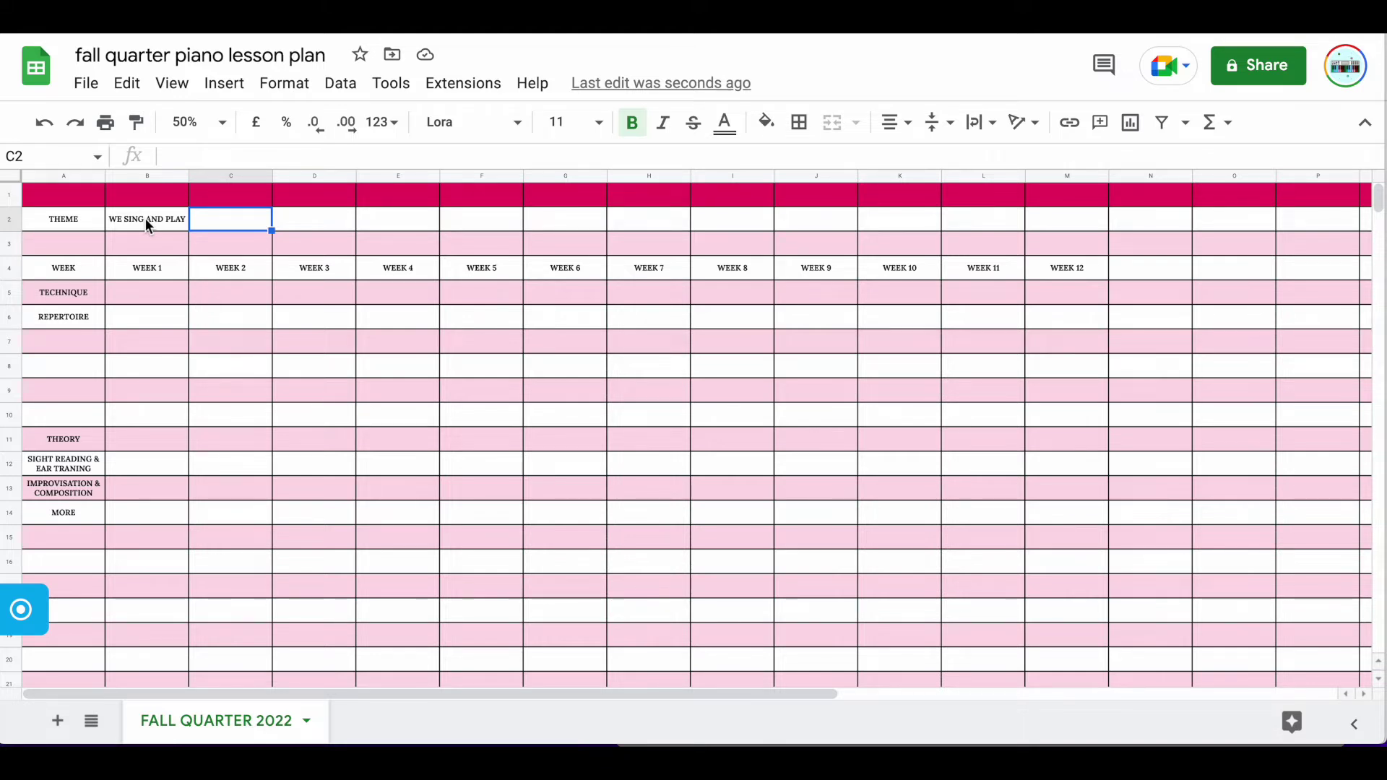
# Merge cells B2 to G2 so the WE SING AND PLAY theme spans weeks 1 to 6.
pyautogui.click(145, 219)
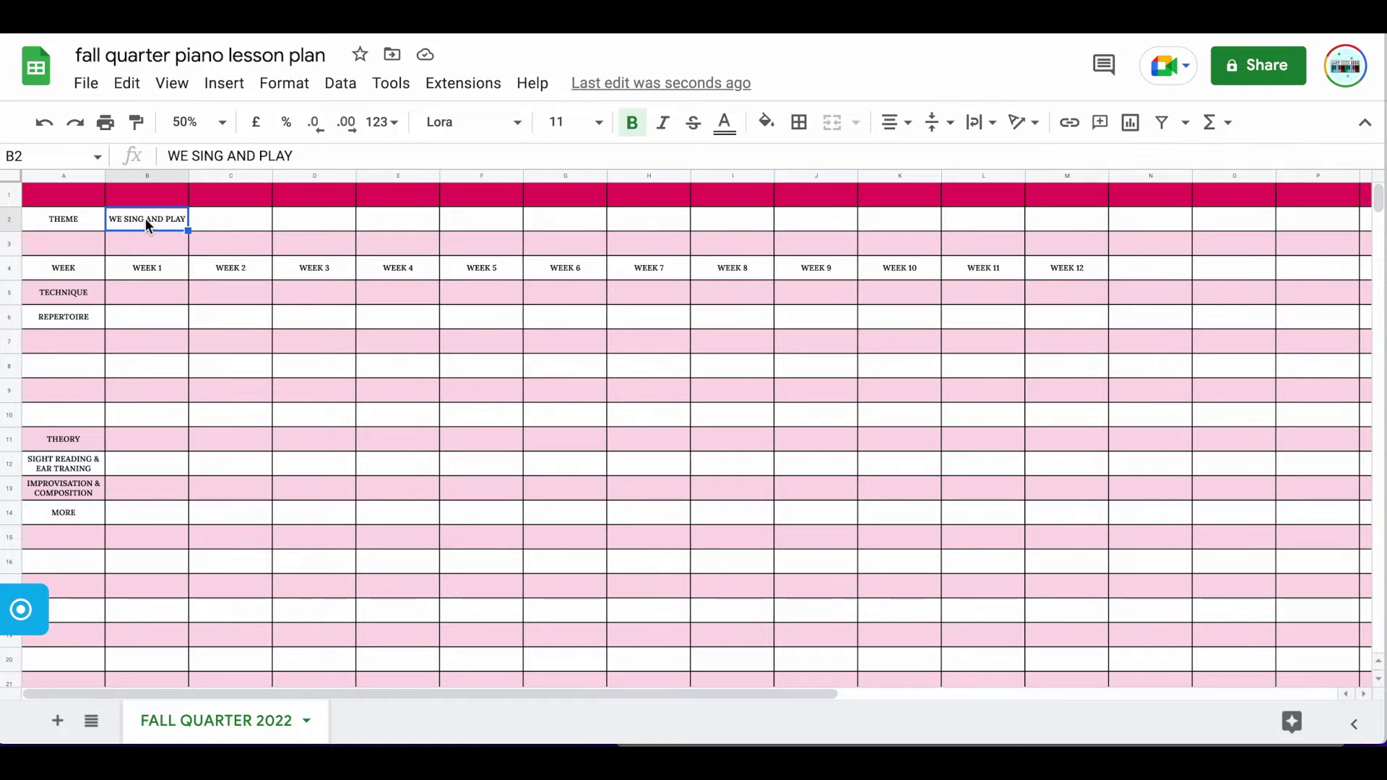
pyautogui.hscroll(1, 152, 222)
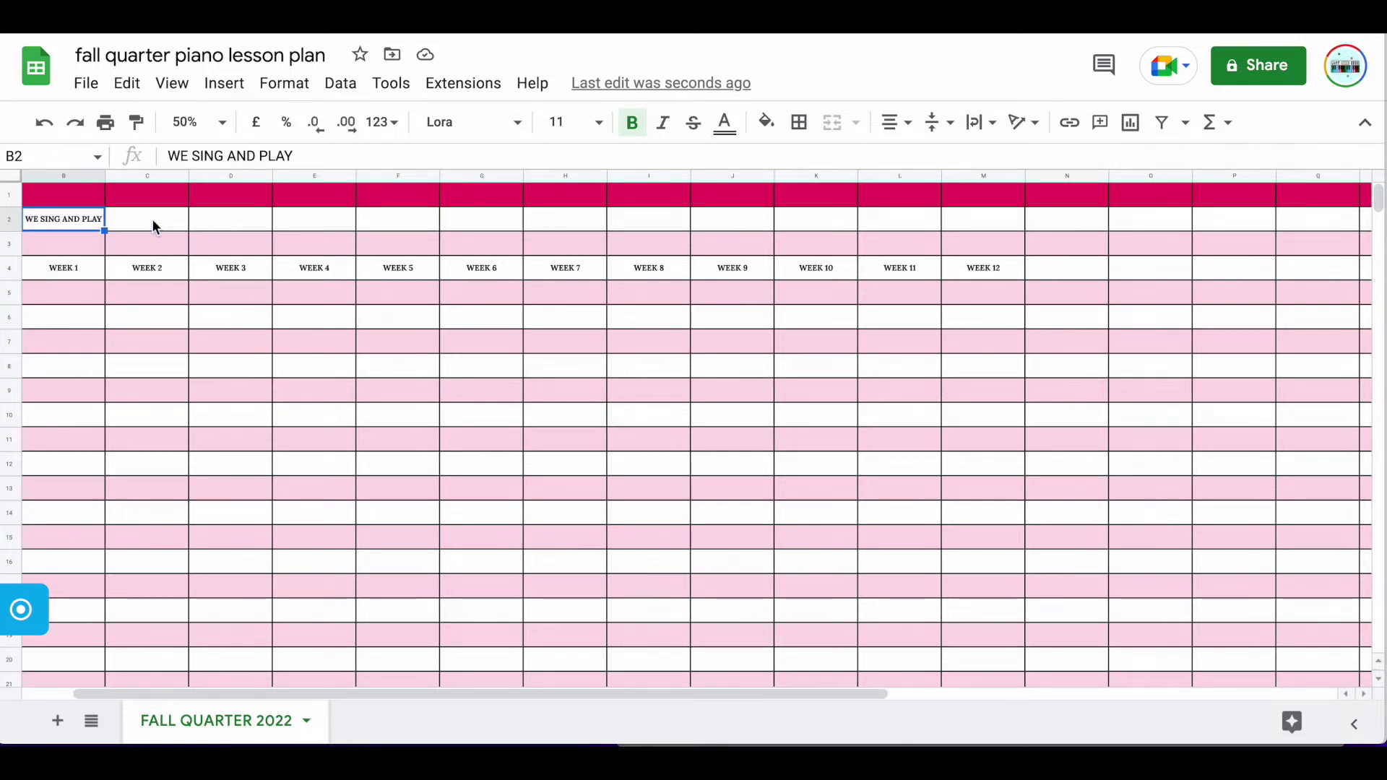
pyautogui.hscroll(-1, 133, 226)
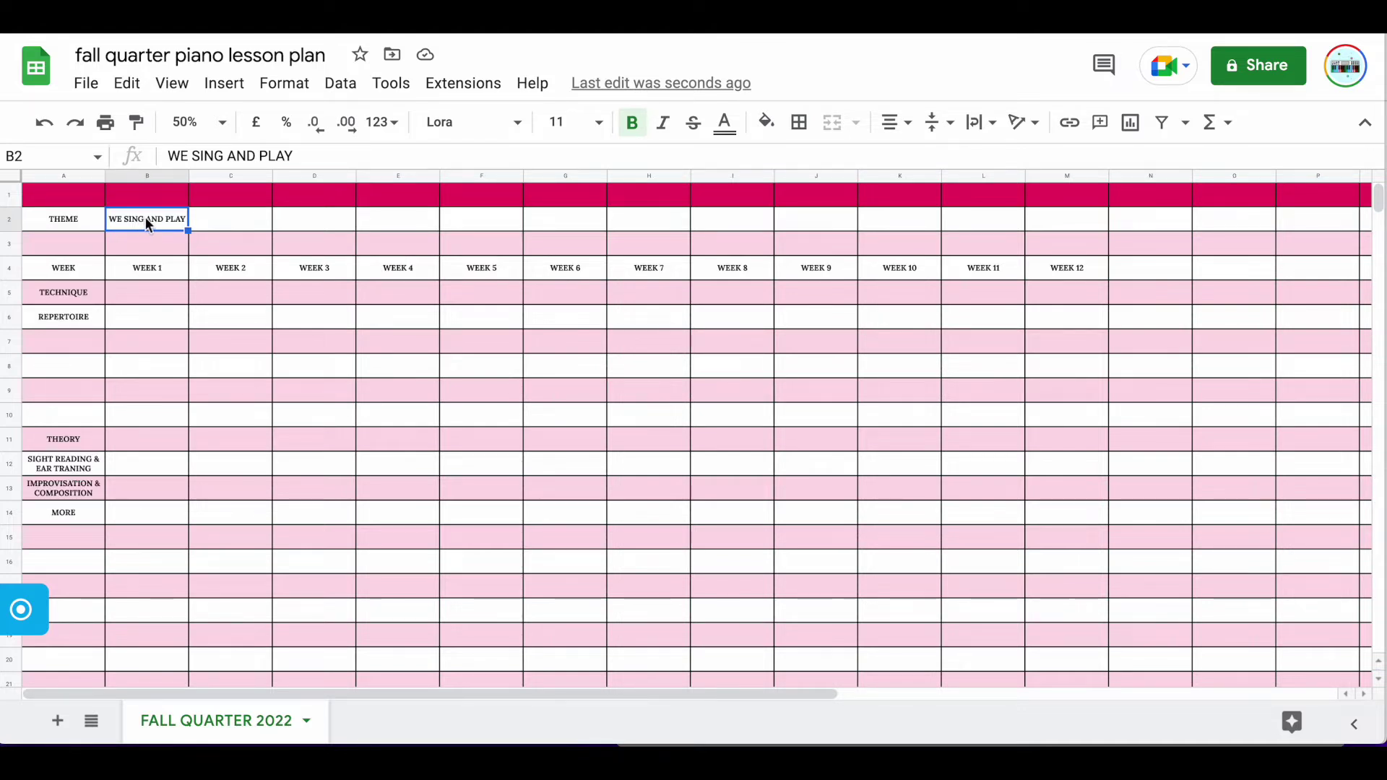
pyautogui.moveTo(145, 217); pyautogui.dragTo(402, 233)
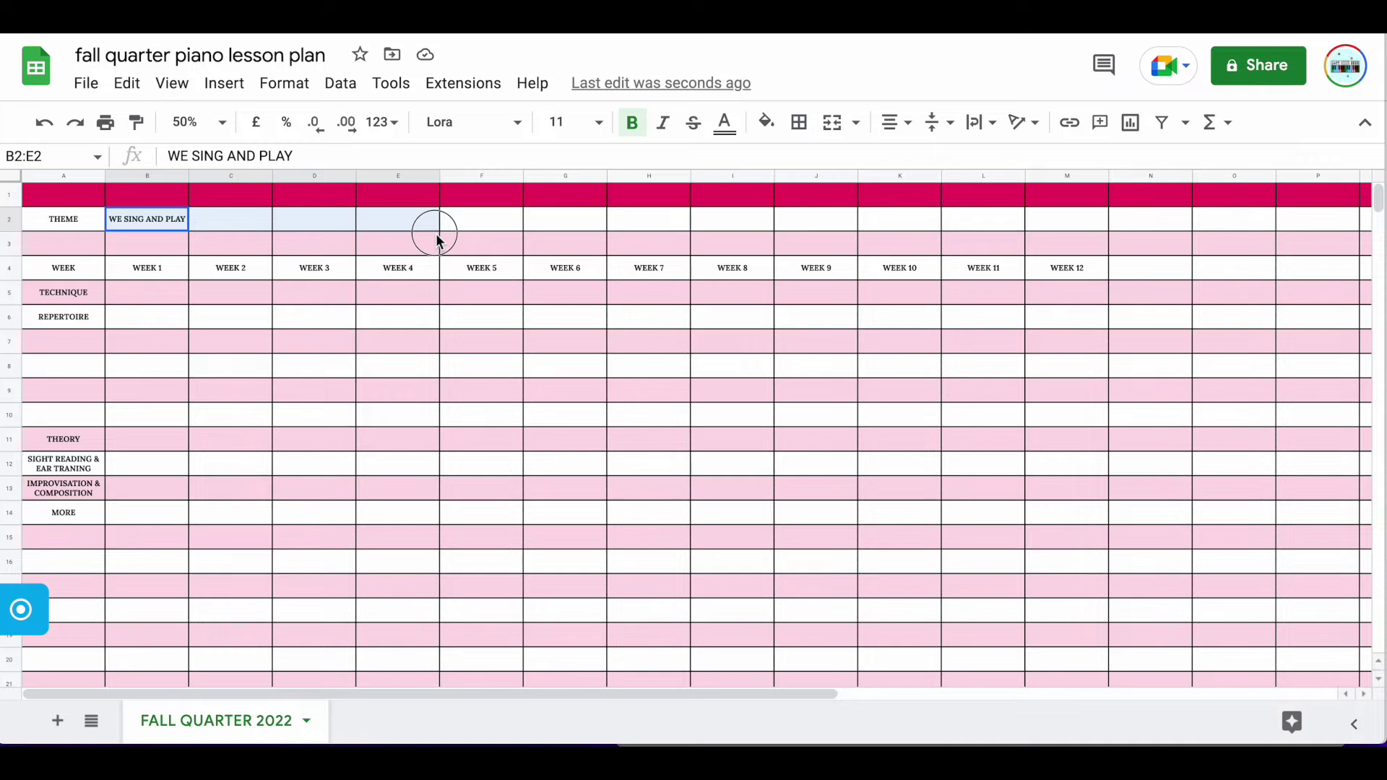
pyautogui.moveTo(438, 240); pyautogui.dragTo(551, 232)
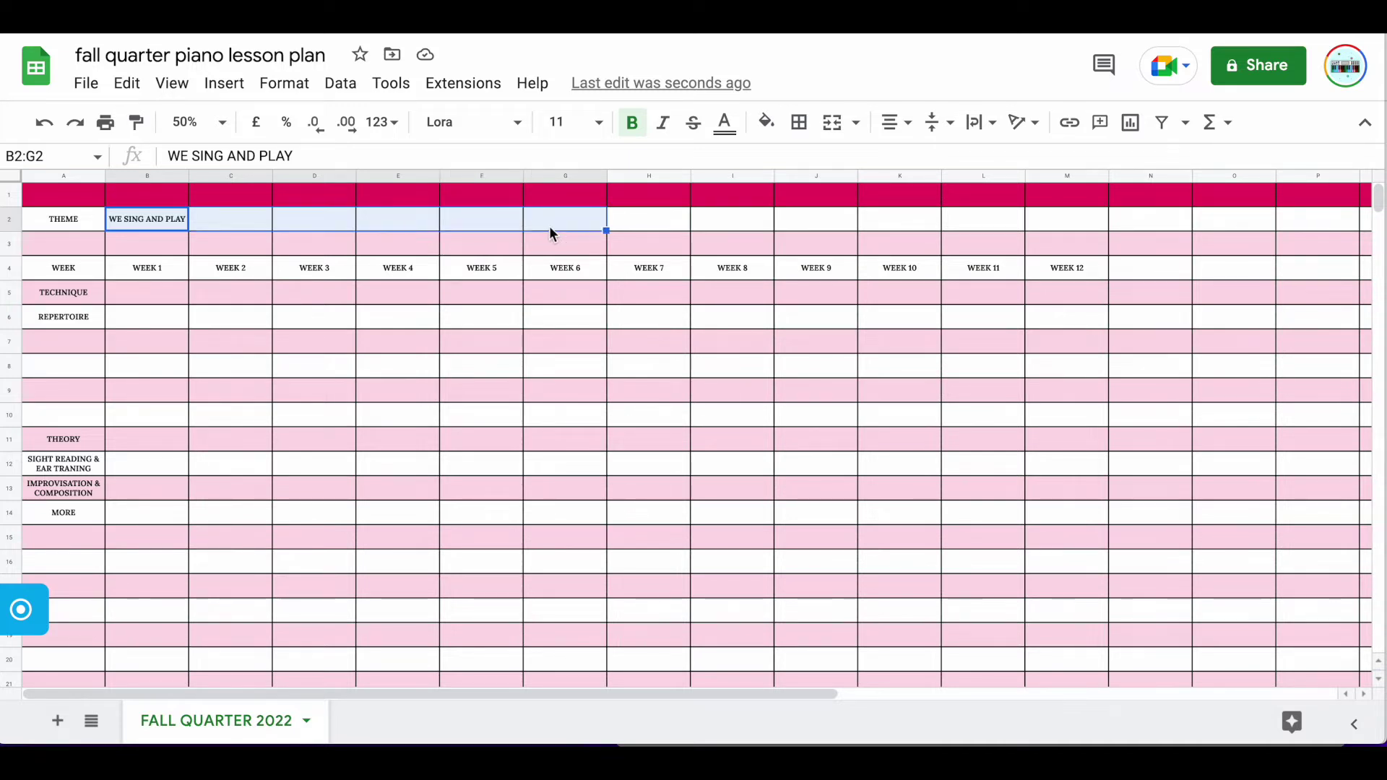
pyautogui.click(293, 88)
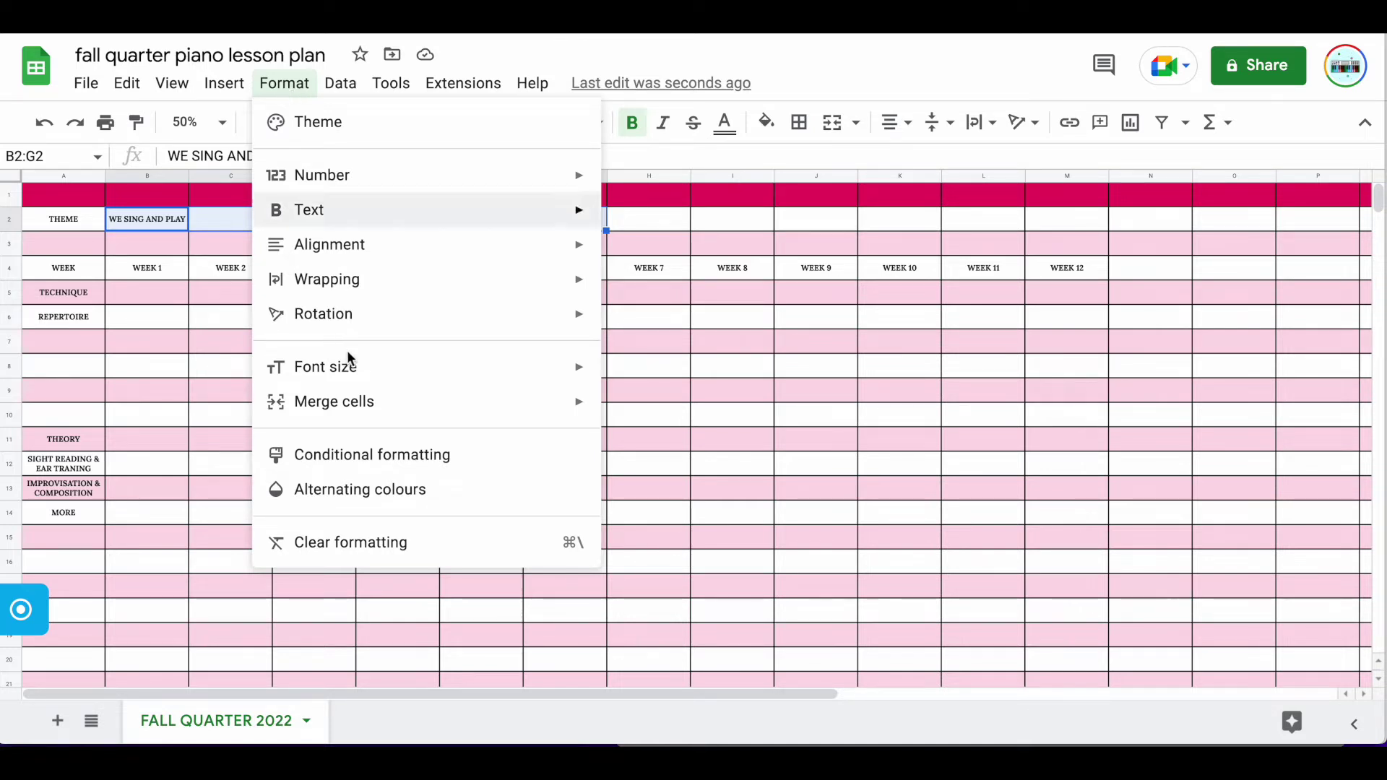
pyautogui.moveTo(345, 406)
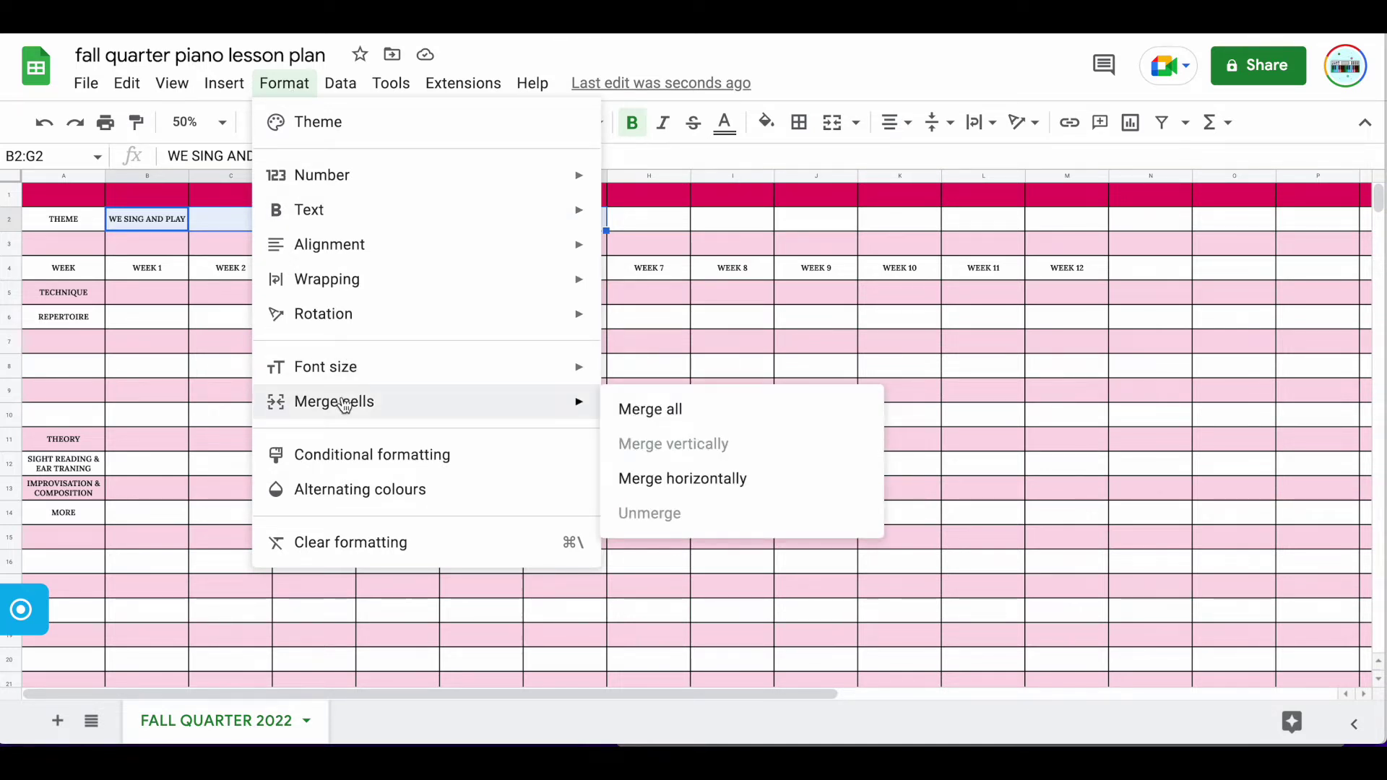
pyautogui.click(649, 413)
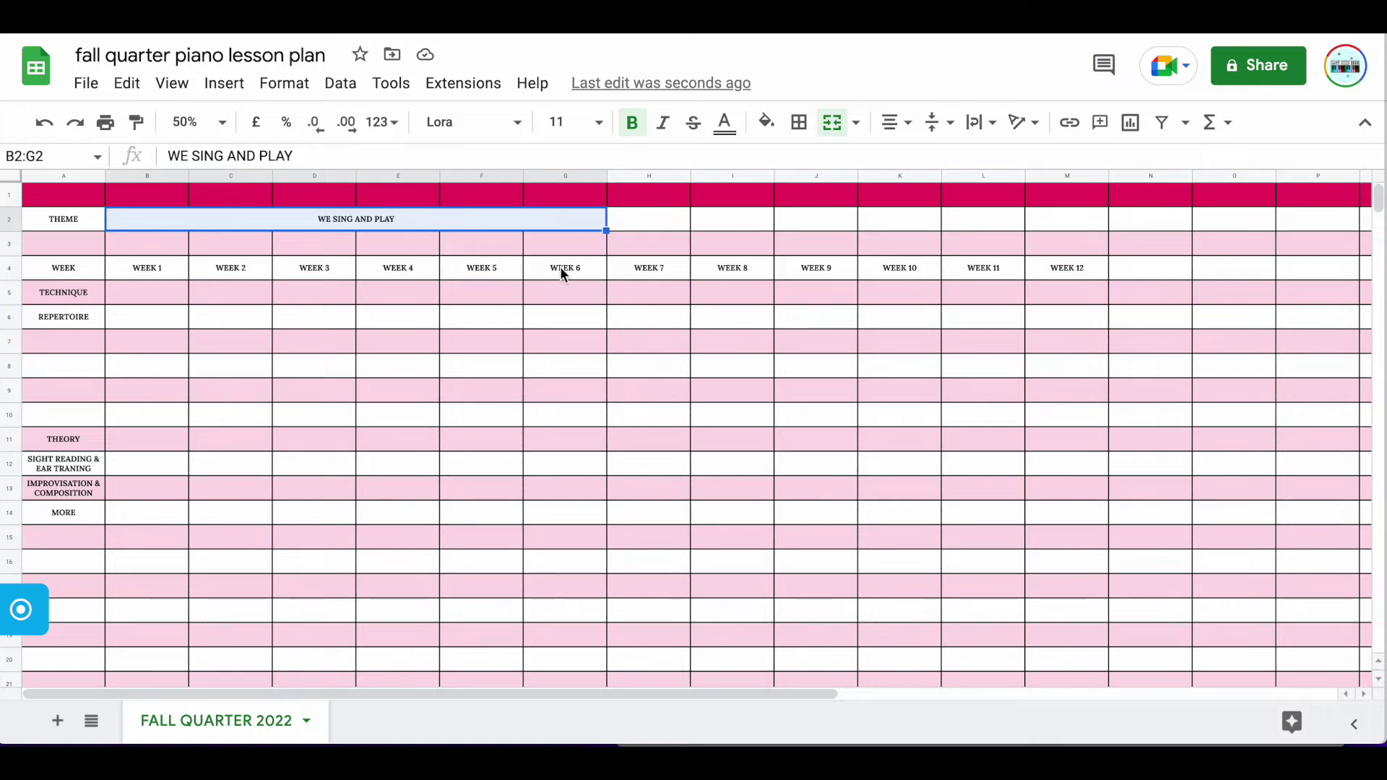
# Add the headings WEEK 13 in N4 and WEEK 14 in O4.
pyautogui.click(645, 228)
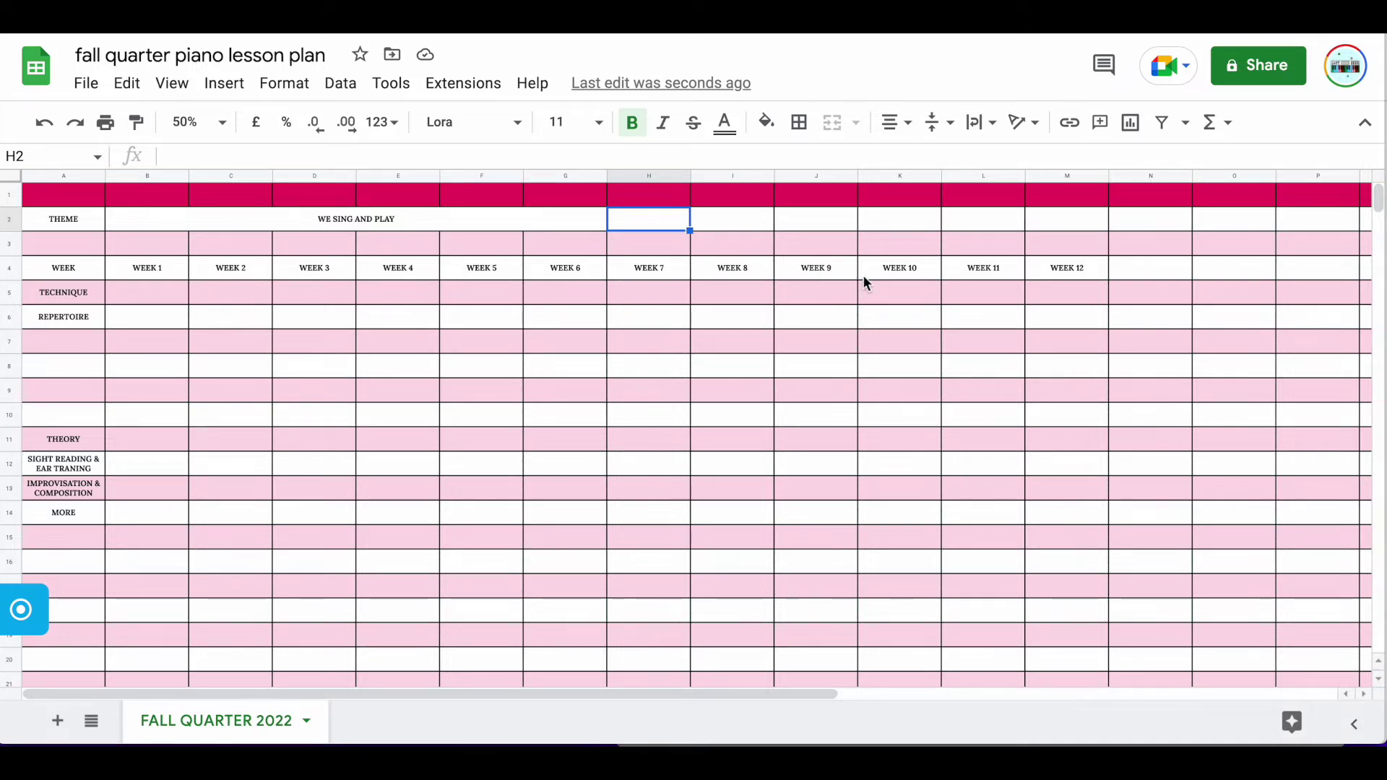
pyautogui.doubleClick(1123, 267)
pyautogui.write('WEEK 13')
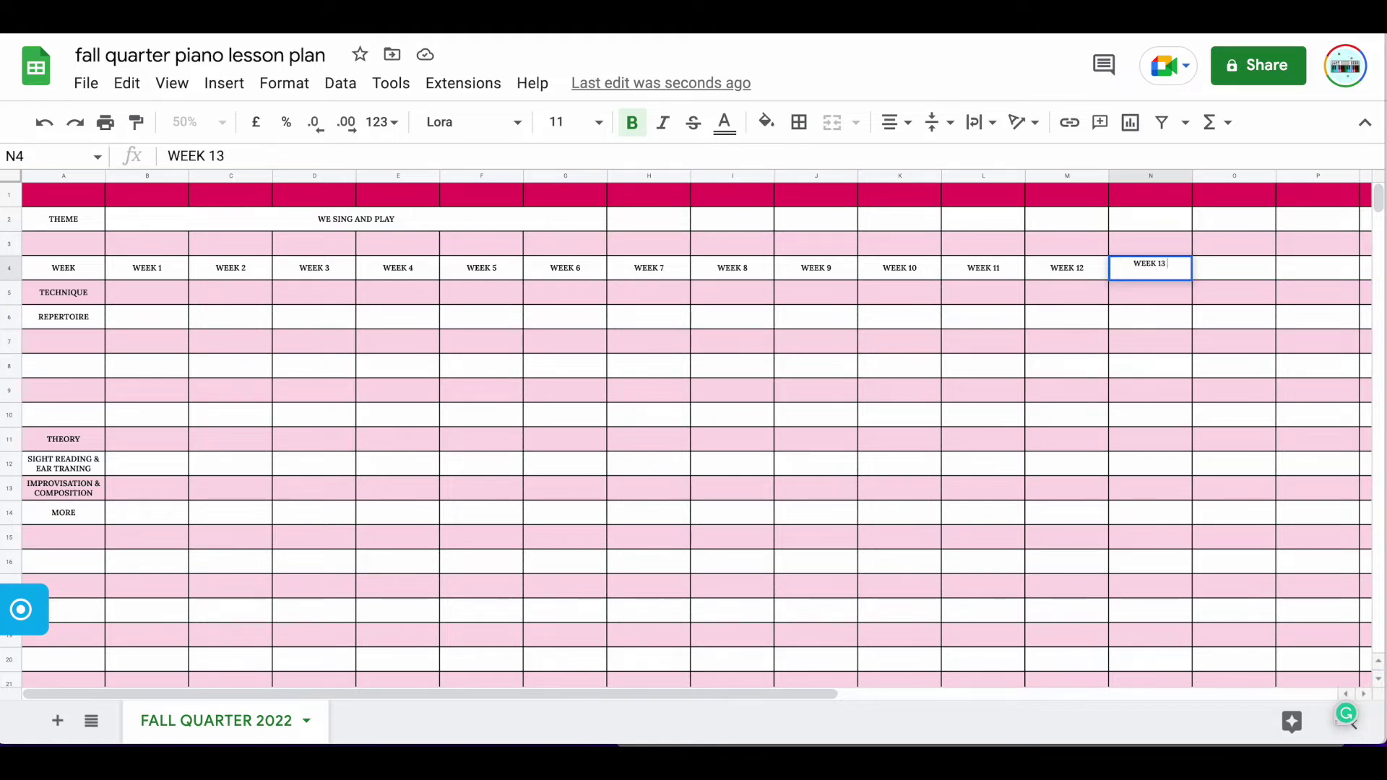
pyautogui.press('Tab')
pyautogui.write('WEEK')
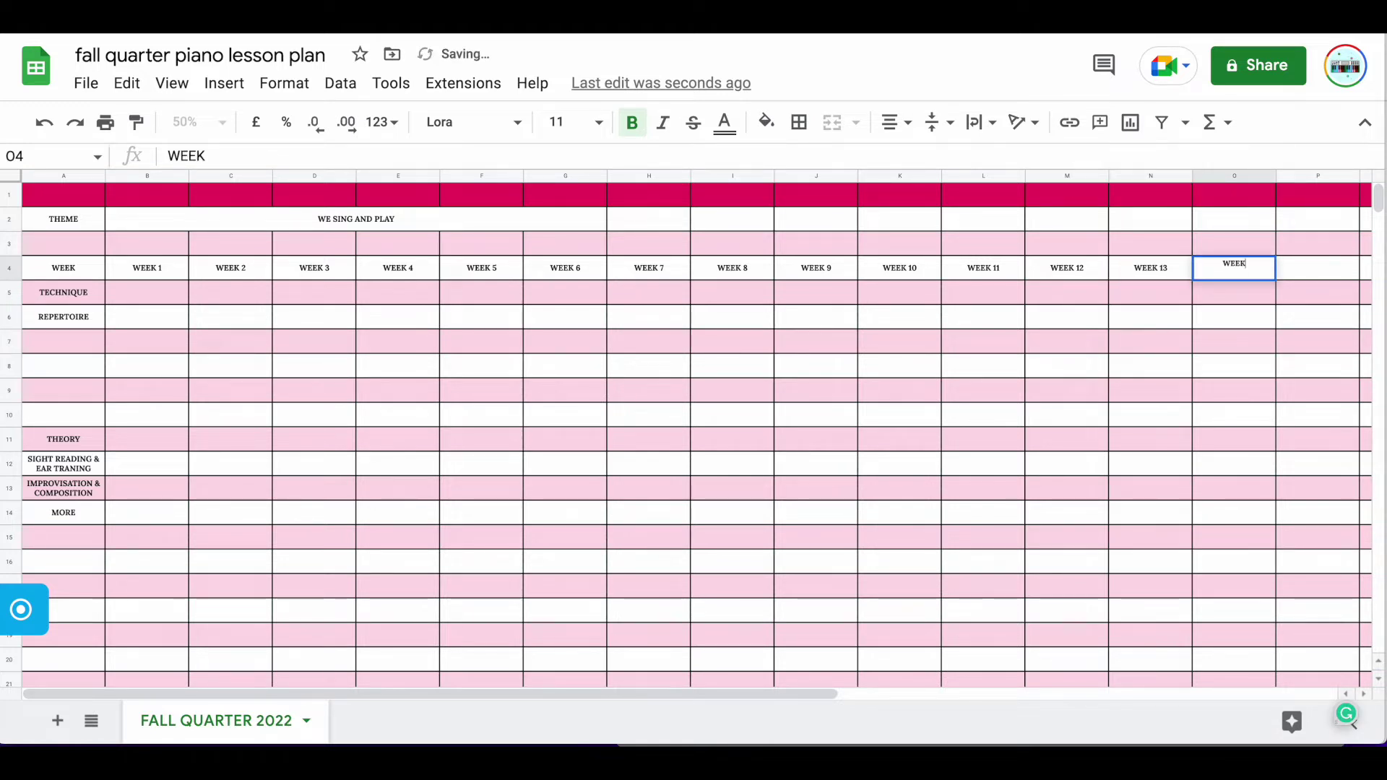
pyautogui.write(' 14')
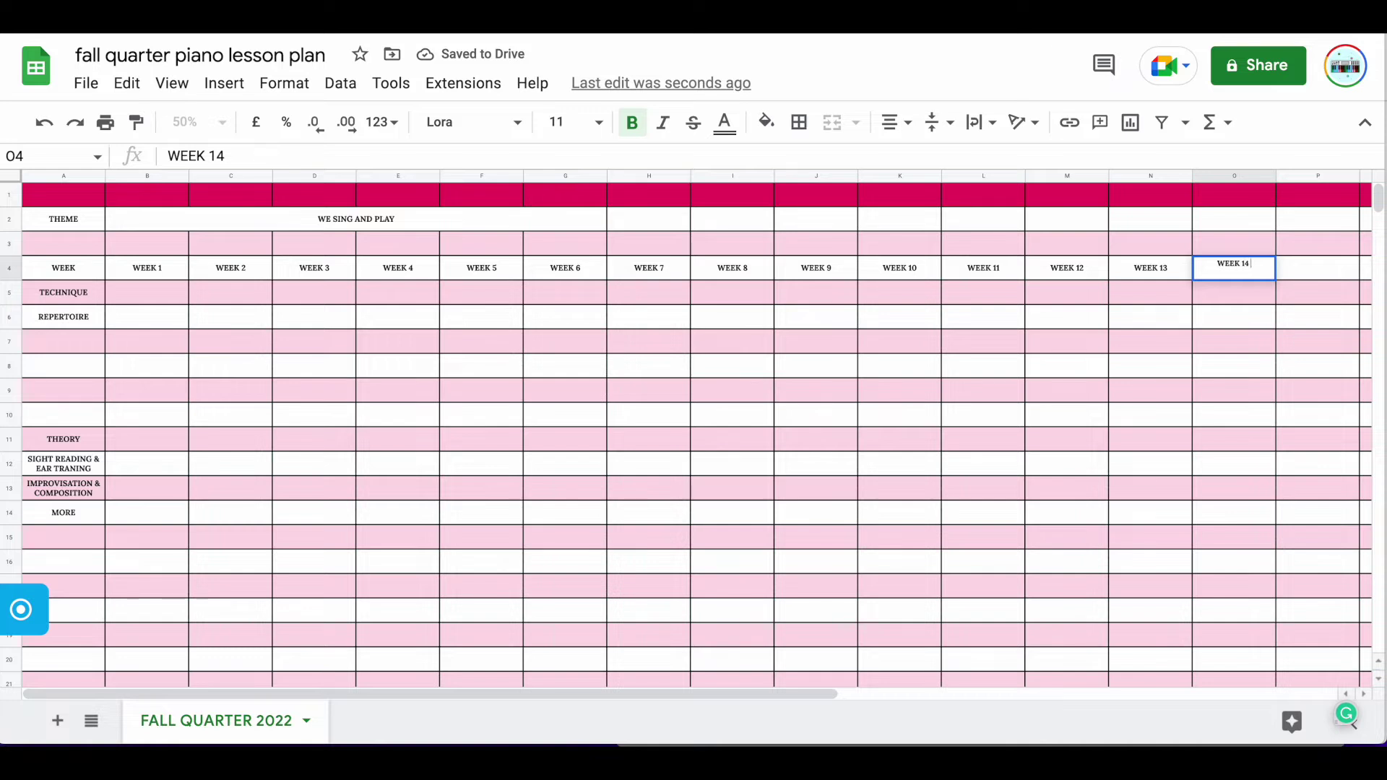
# Enter the second theme "HOME FOR THE HOLIDAYS" in H2, above WEEK 7.
pyautogui.click(648, 225)
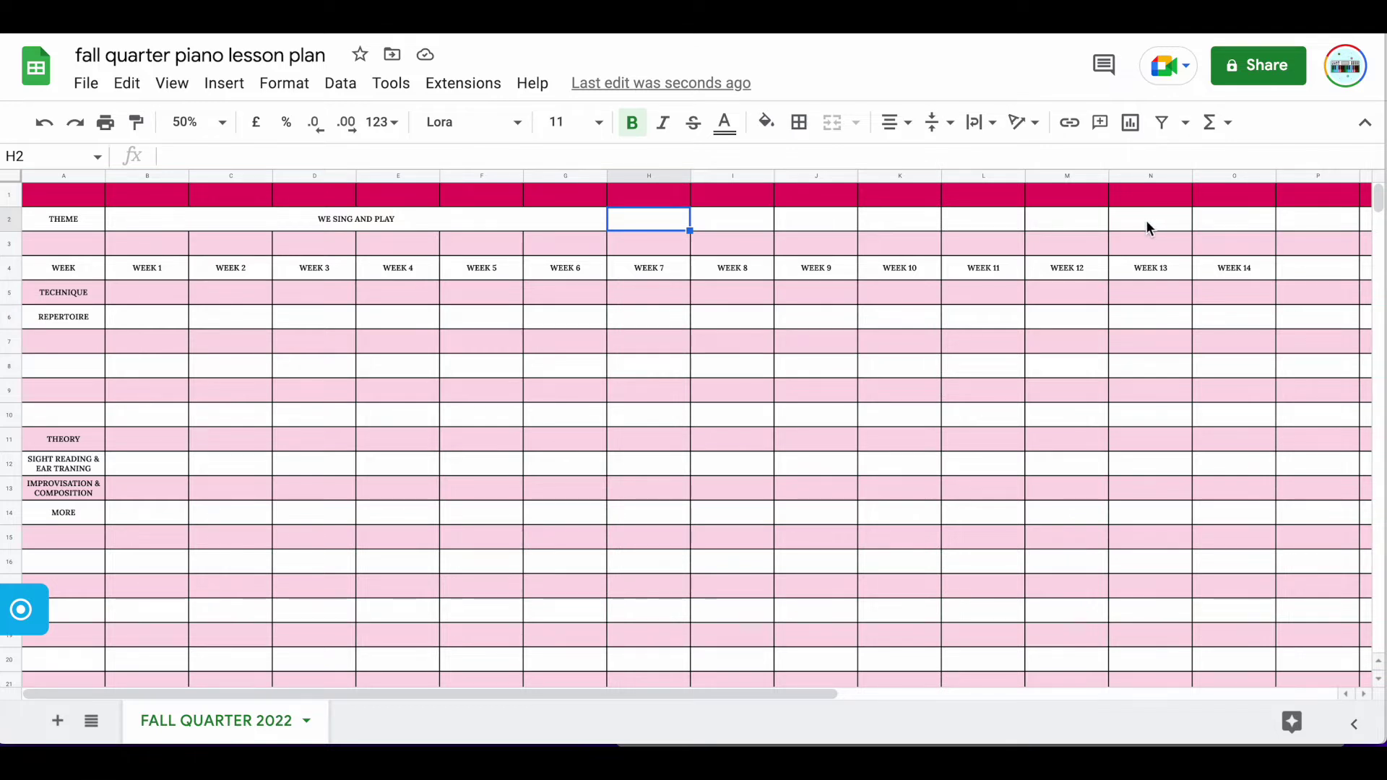
pyautogui.keyDown('shift'); pyautogui.click(1211, 223); pyautogui.keyUp('shift')
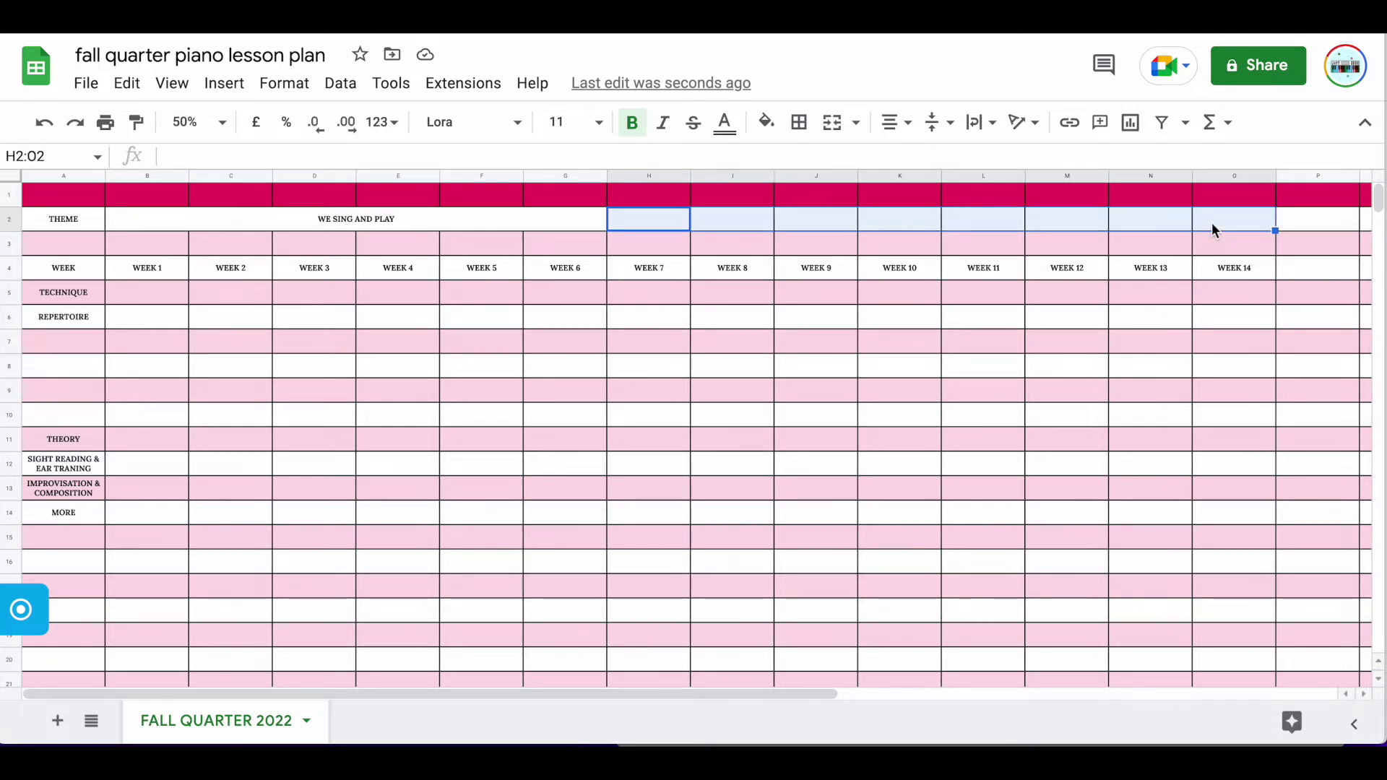
pyautogui.doubleClick(663, 227)
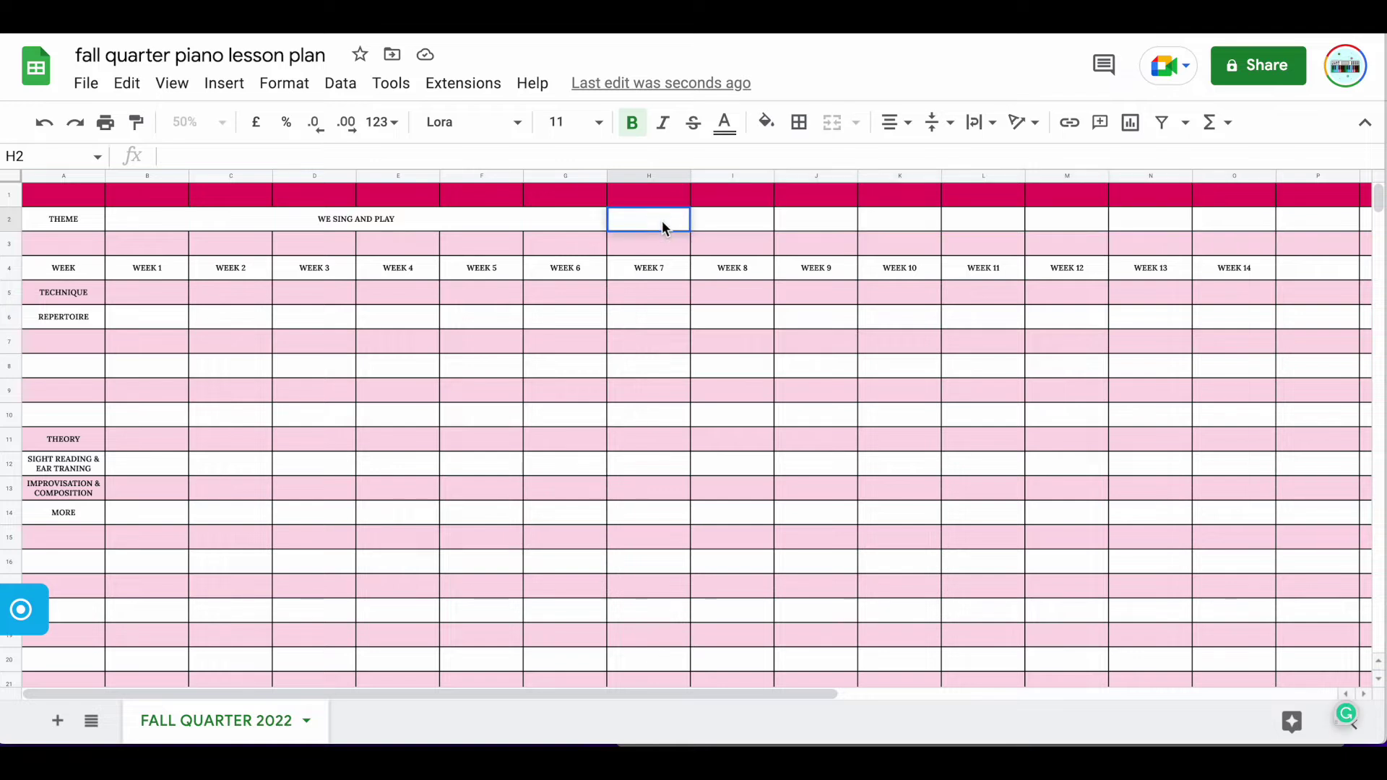
pyautogui.write('HOM')
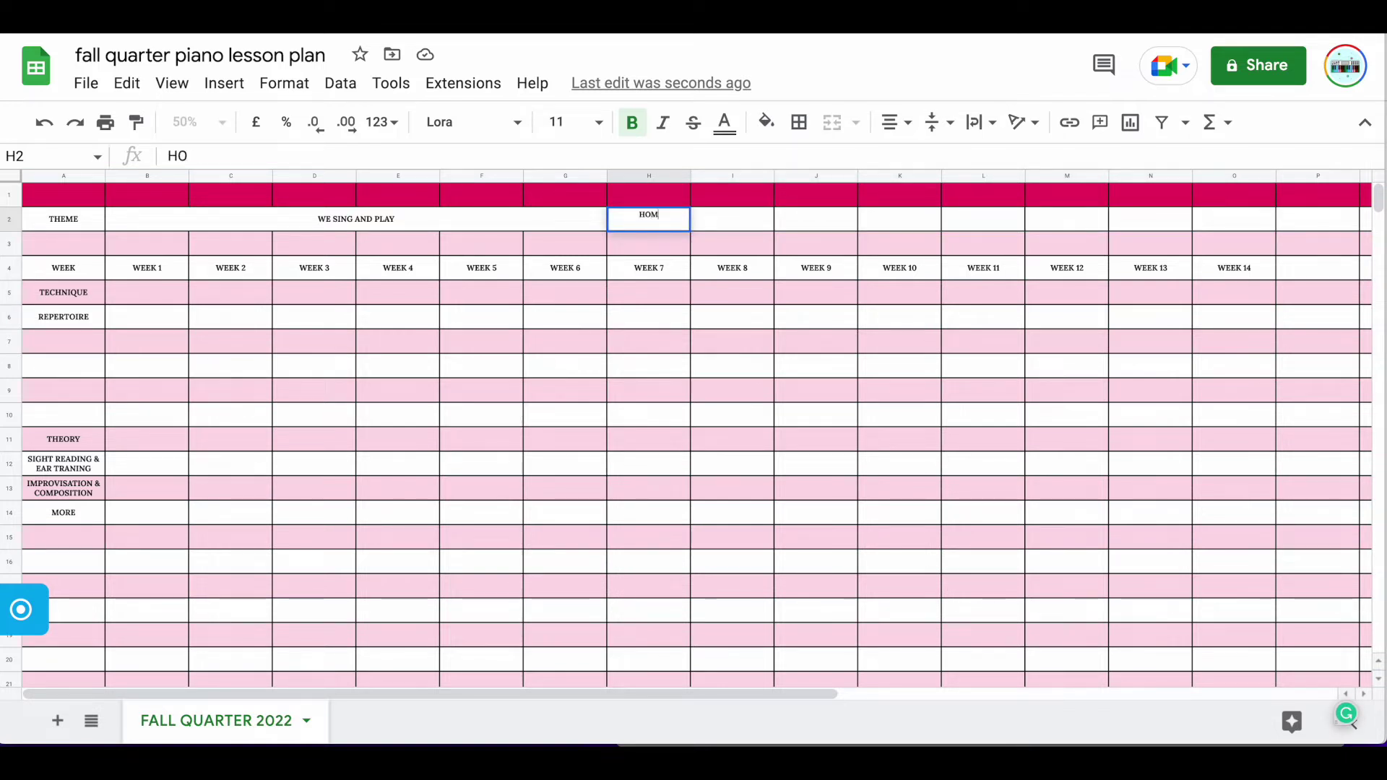
pyautogui.write('E FOR THE ')
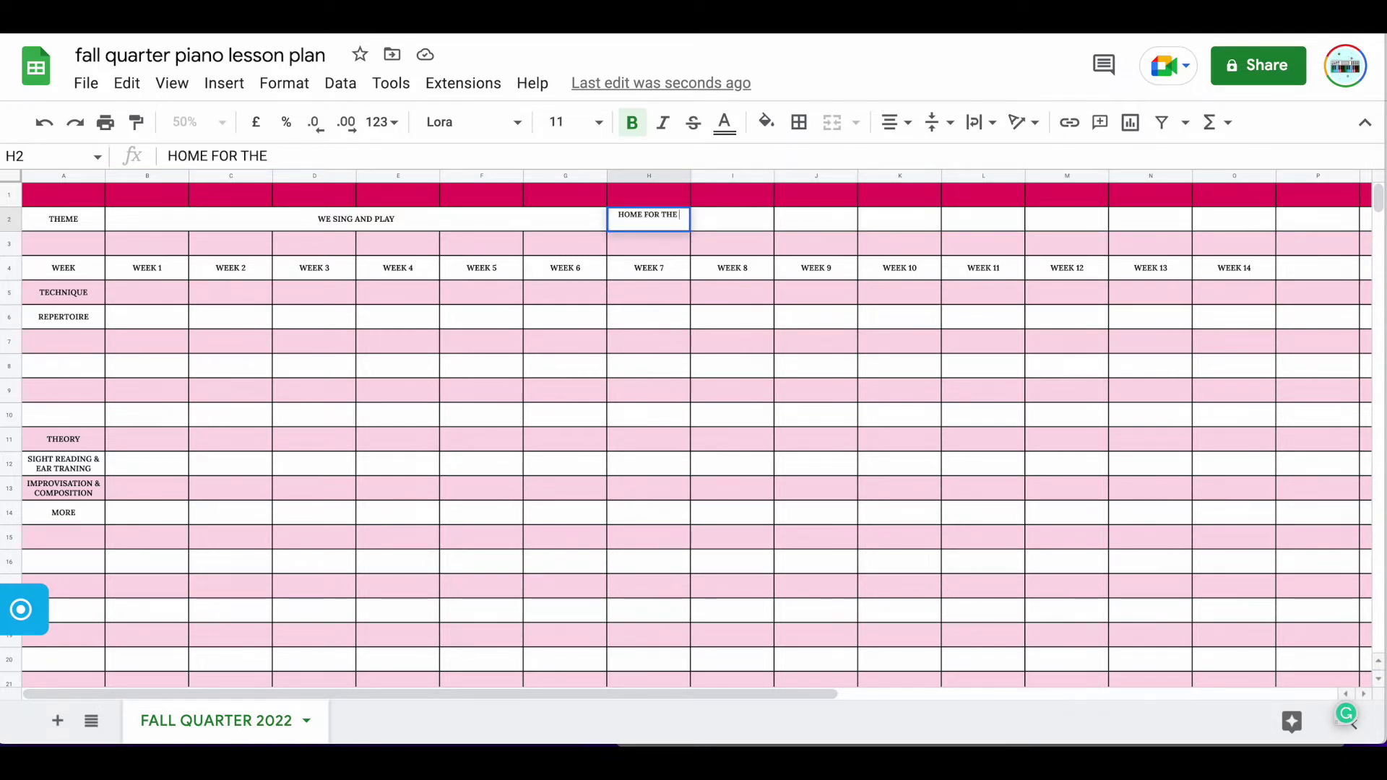
pyautogui.write('HOLIDAYS')
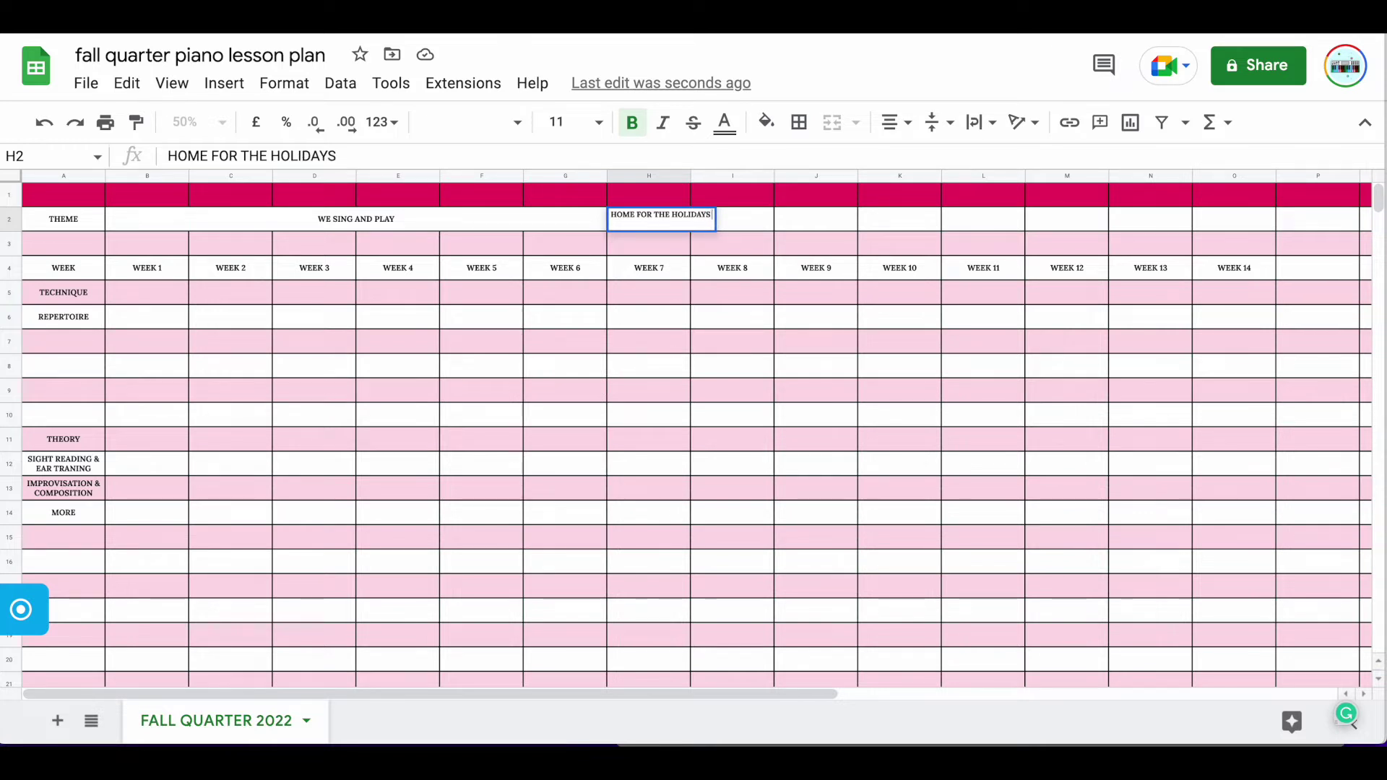
pyautogui.click(754, 291)
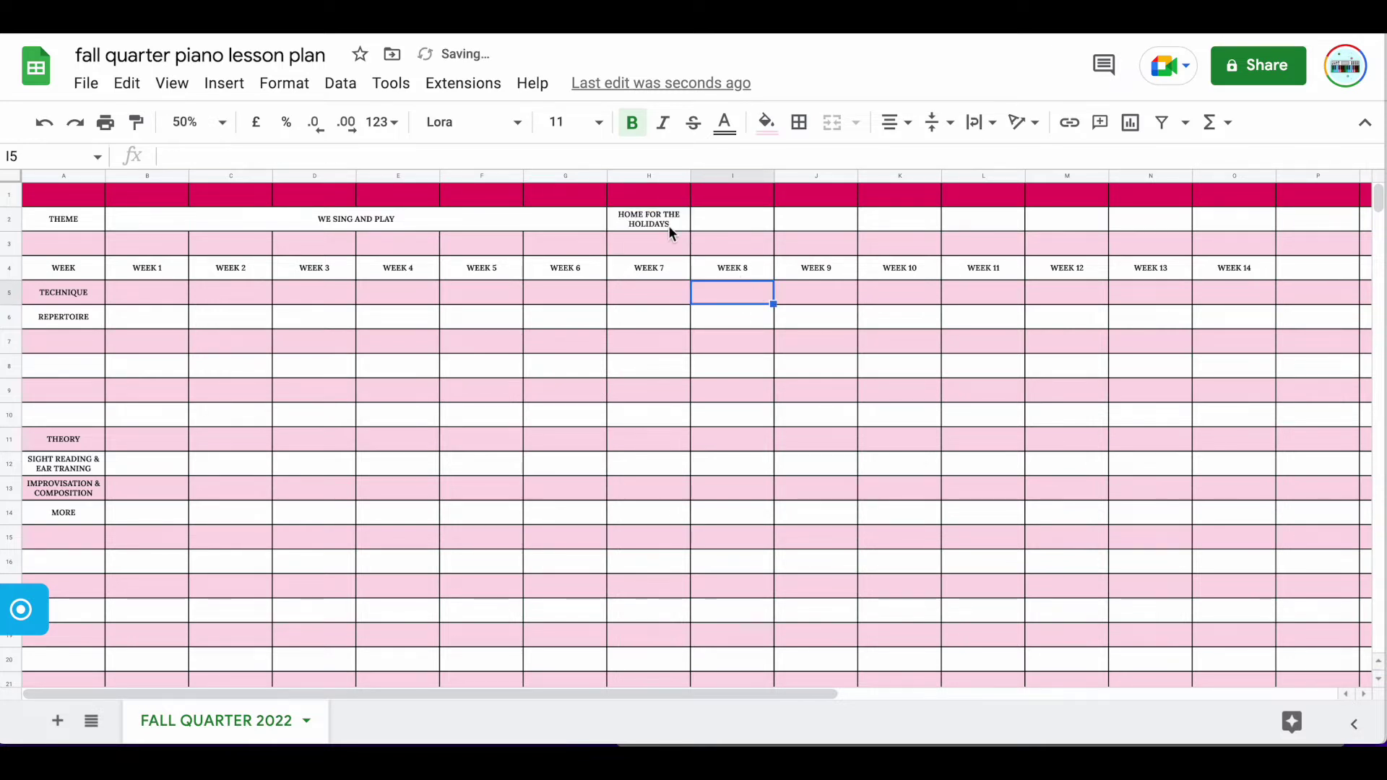
# Merge cells H2 to O2 so the HOME FOR THE HOLIDAYS theme spans weeks 7 to 14.
pyautogui.click(668, 223)
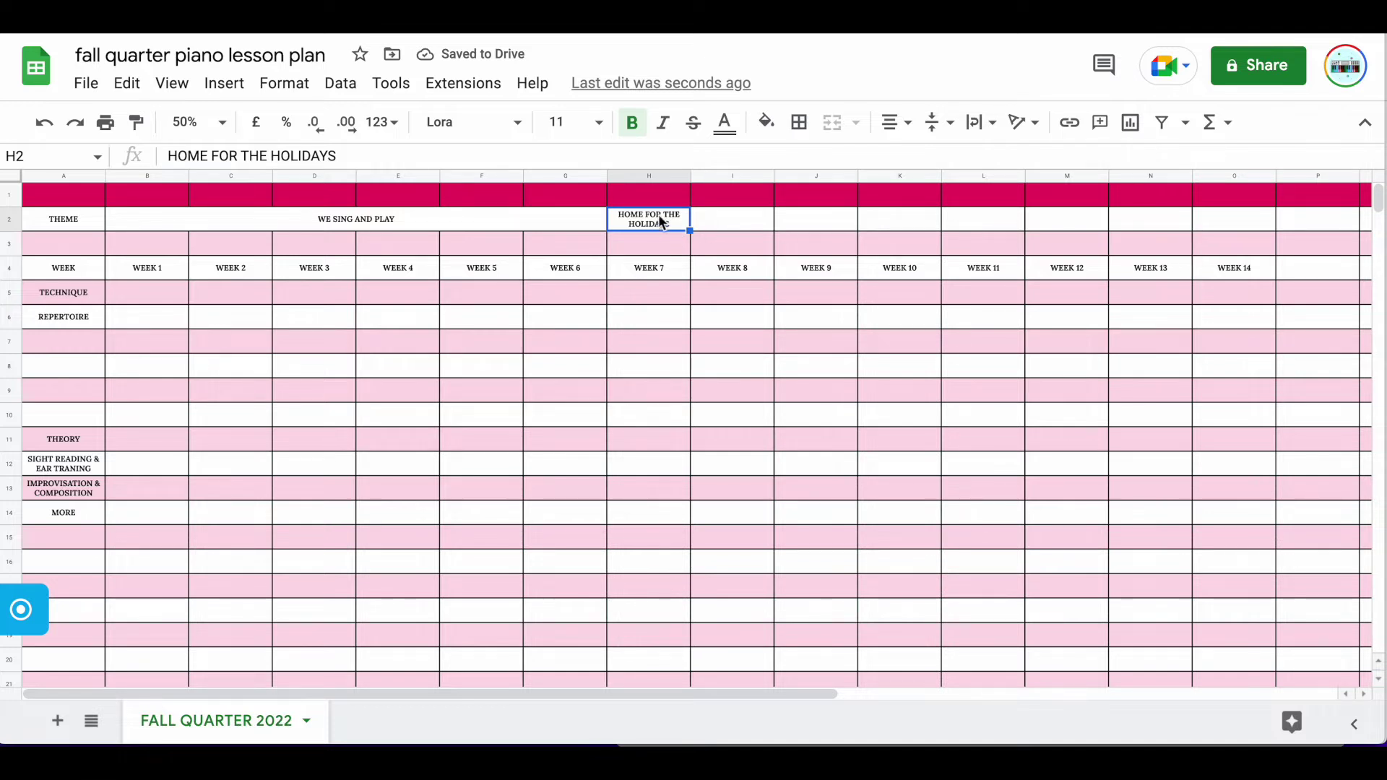
pyautogui.keyDown('shift'); pyautogui.click(1210, 224); pyautogui.keyUp('shift')
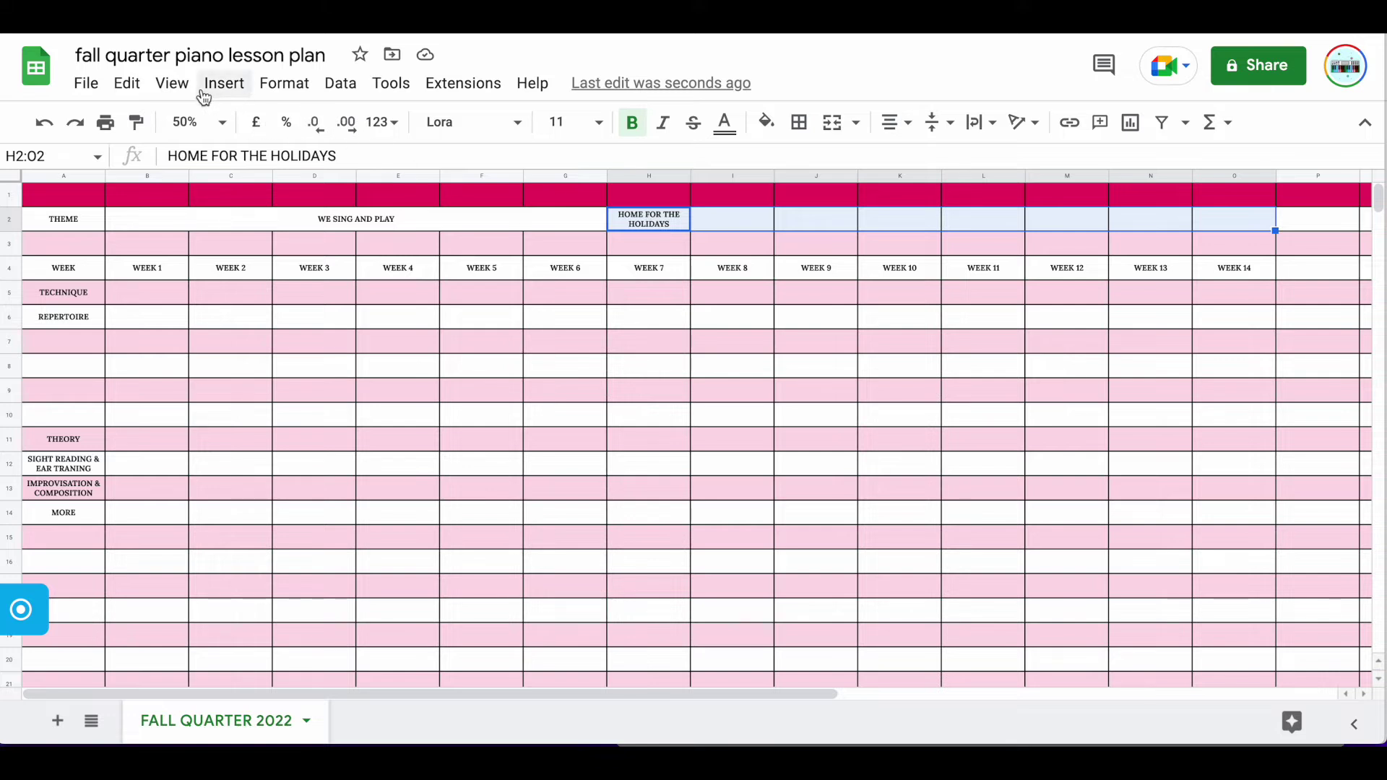
pyautogui.click(281, 94)
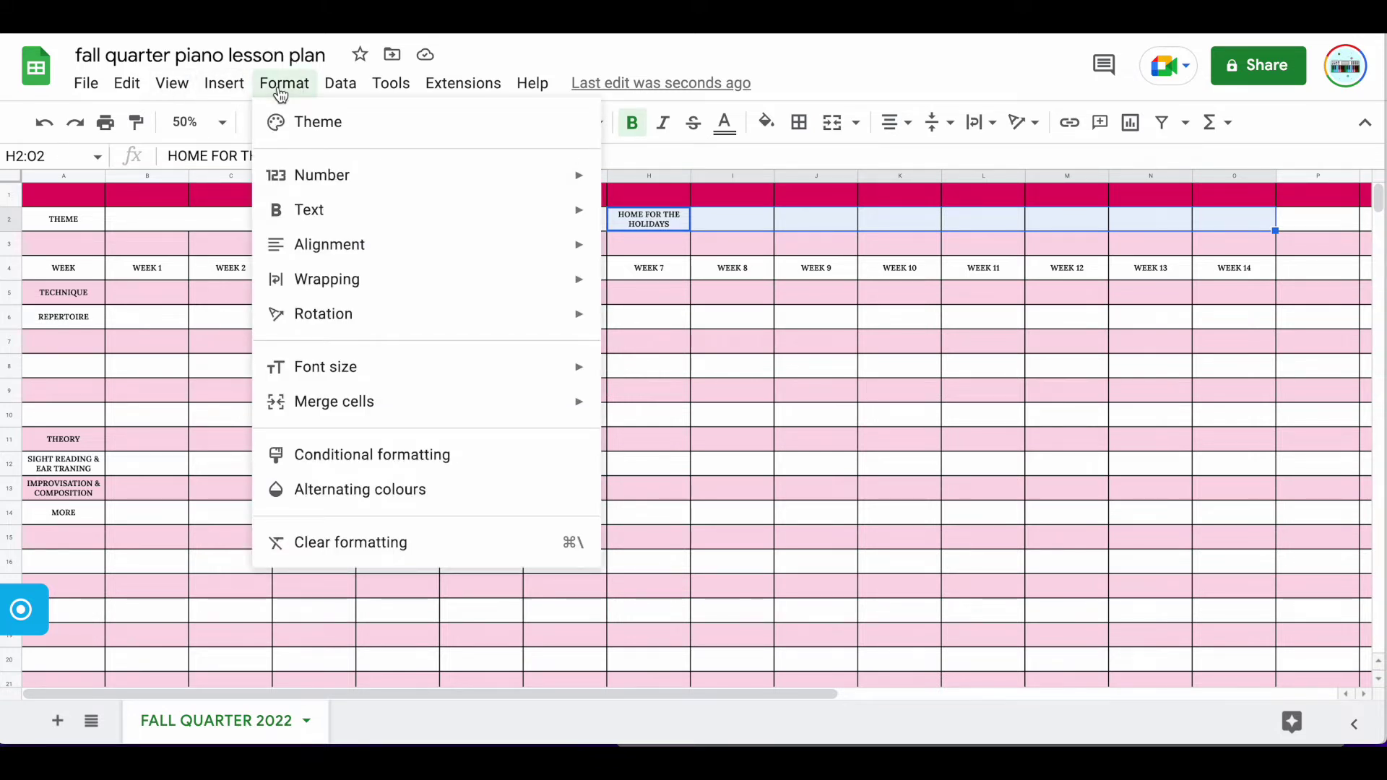
pyautogui.moveTo(339, 405)
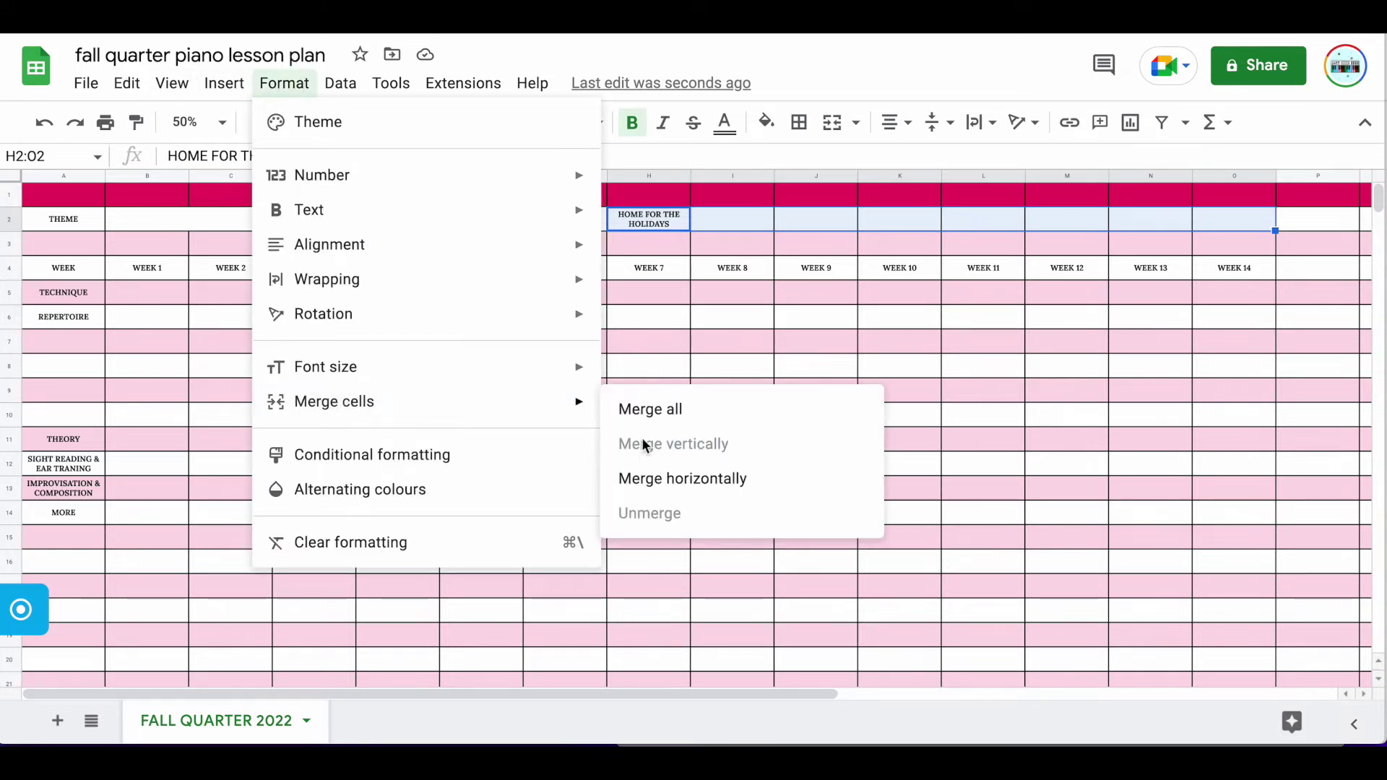
pyautogui.click(672, 416)
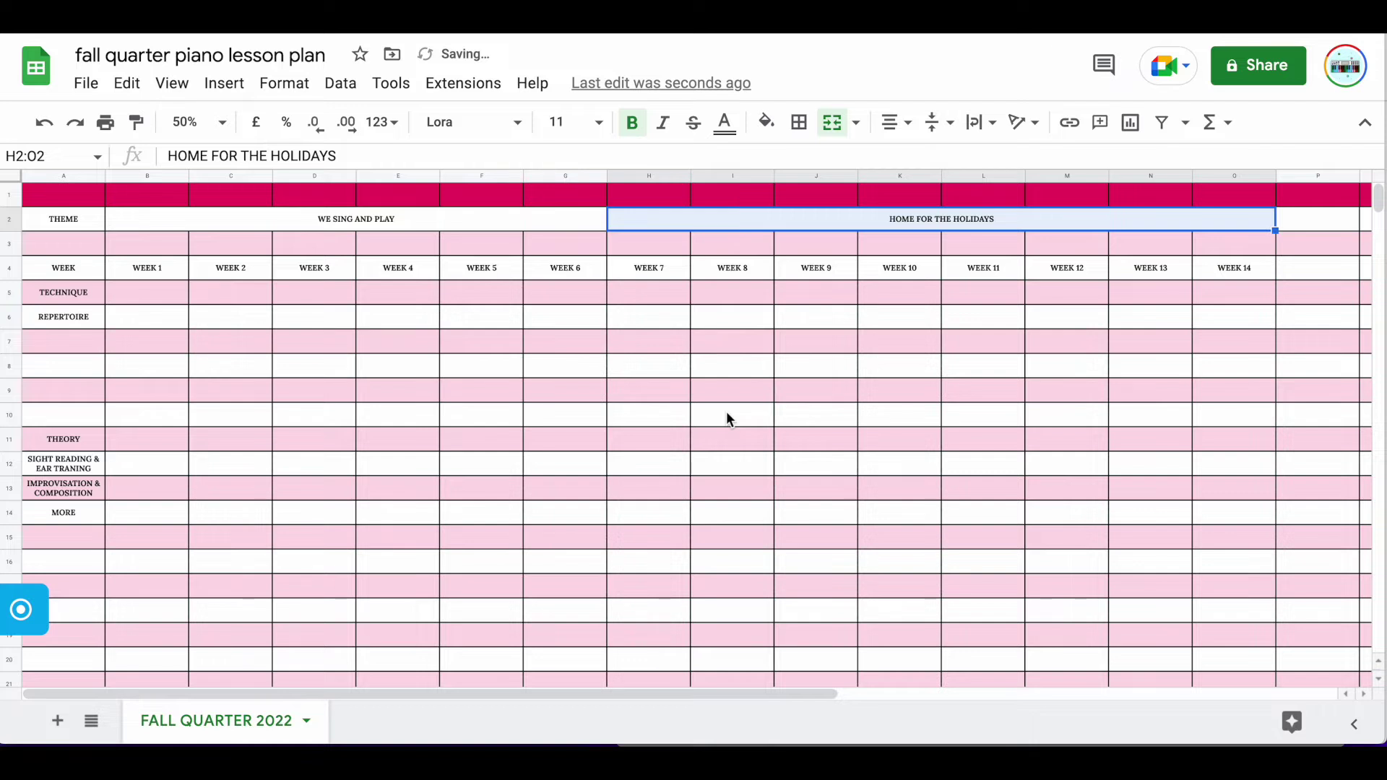
pyautogui.click(675, 344)
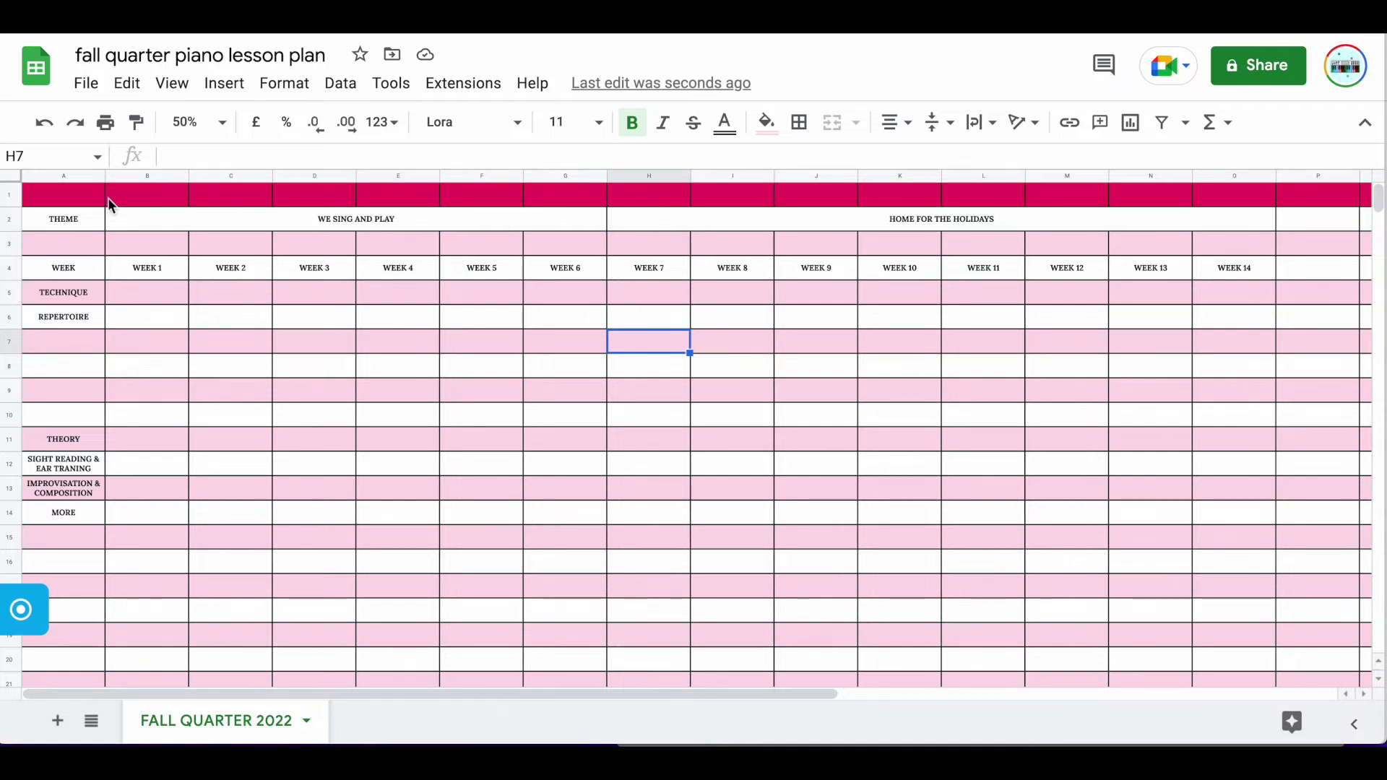
# Apply all borders to every cell of the sheet.
pyautogui.click(10, 177)
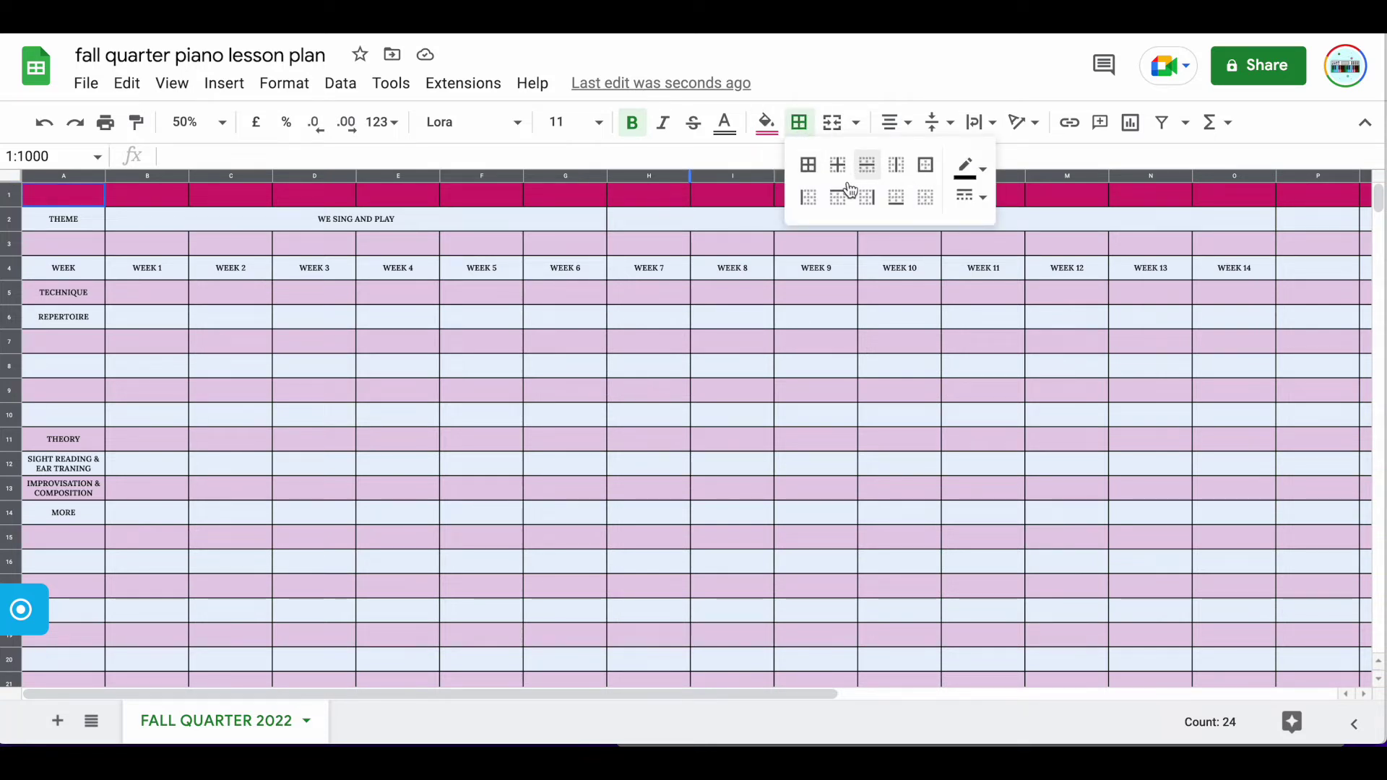
pyautogui.click(809, 166)
pyautogui.click(991, 200)
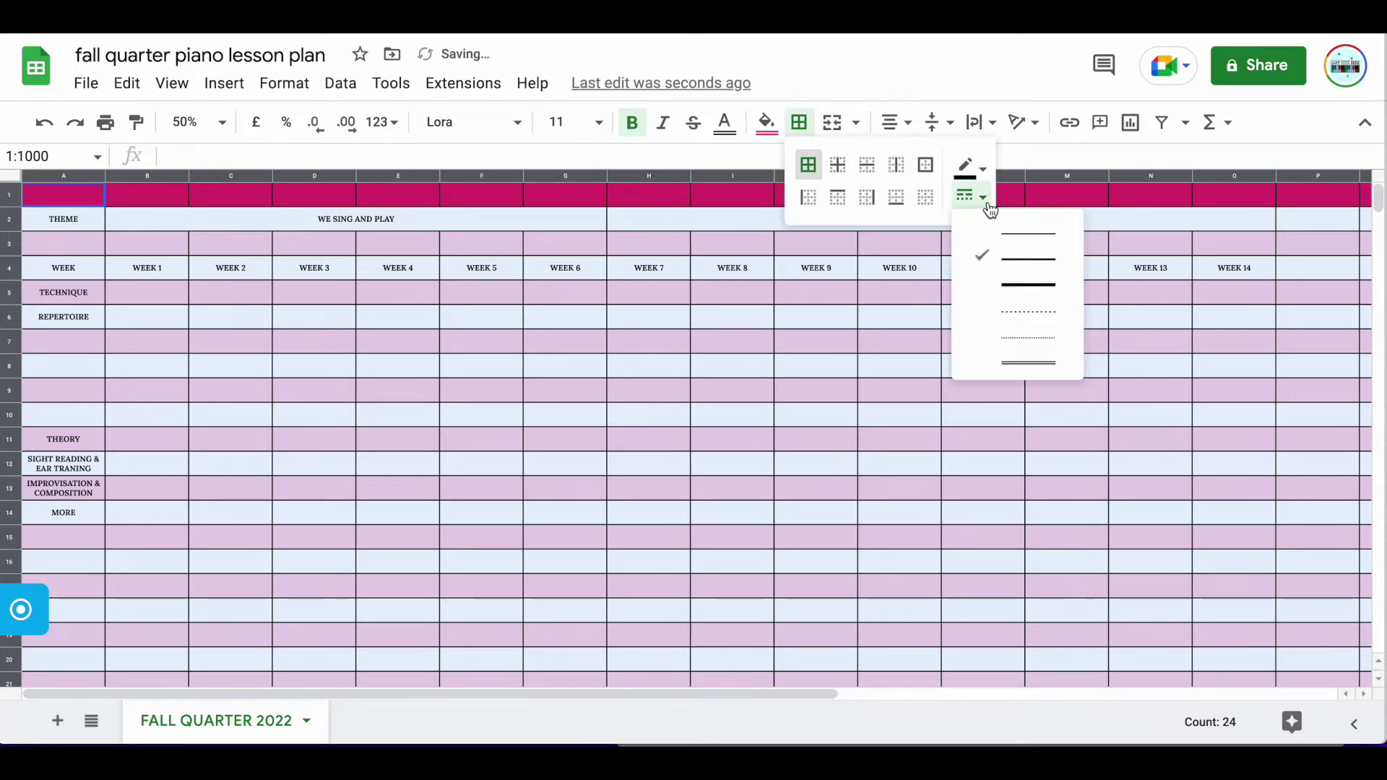
pyautogui.click(830, 293)
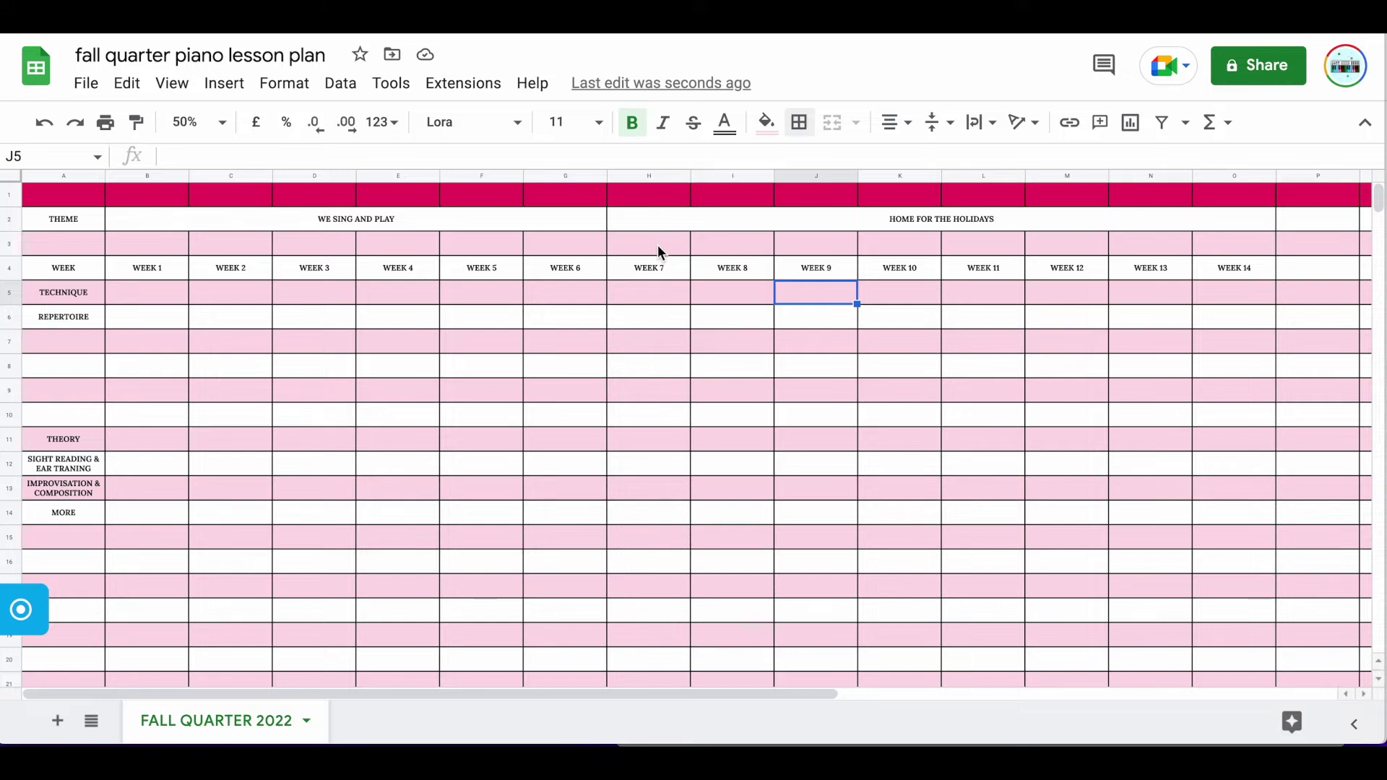
# Enter "OPEN STUDIO & MAKE UP LESSONS" in H3, above WEEK 7.
pyautogui.doubleClick(658, 246)
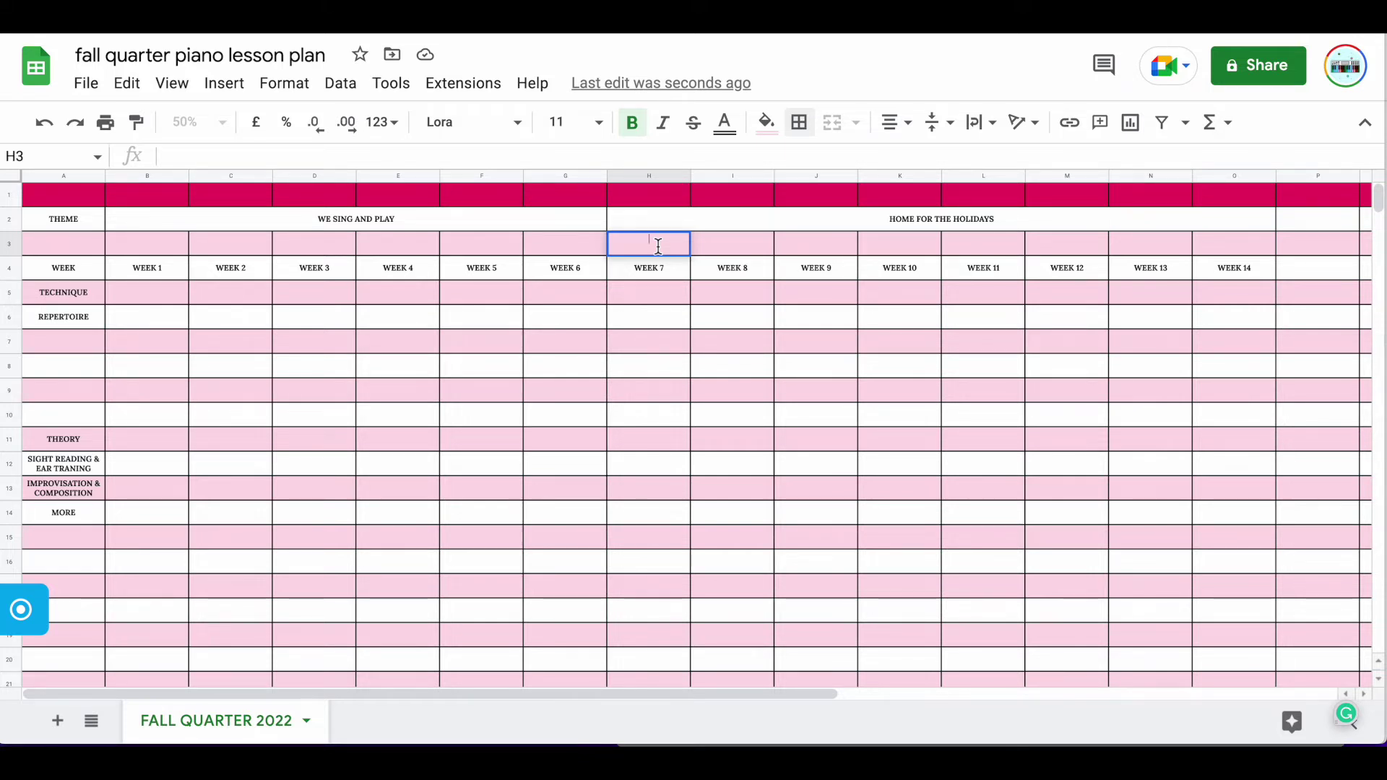
pyautogui.write('OPEN ')
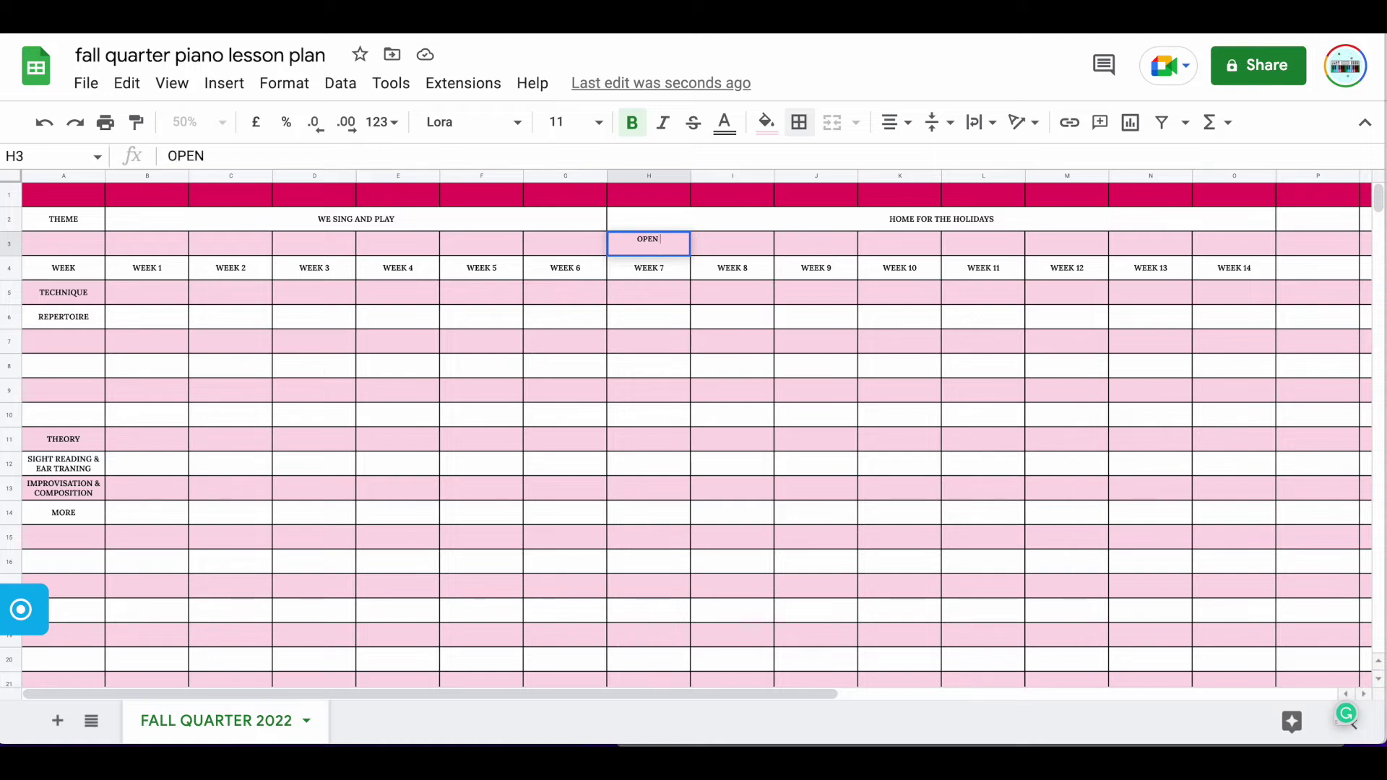
pyautogui.write('STUDIO &')
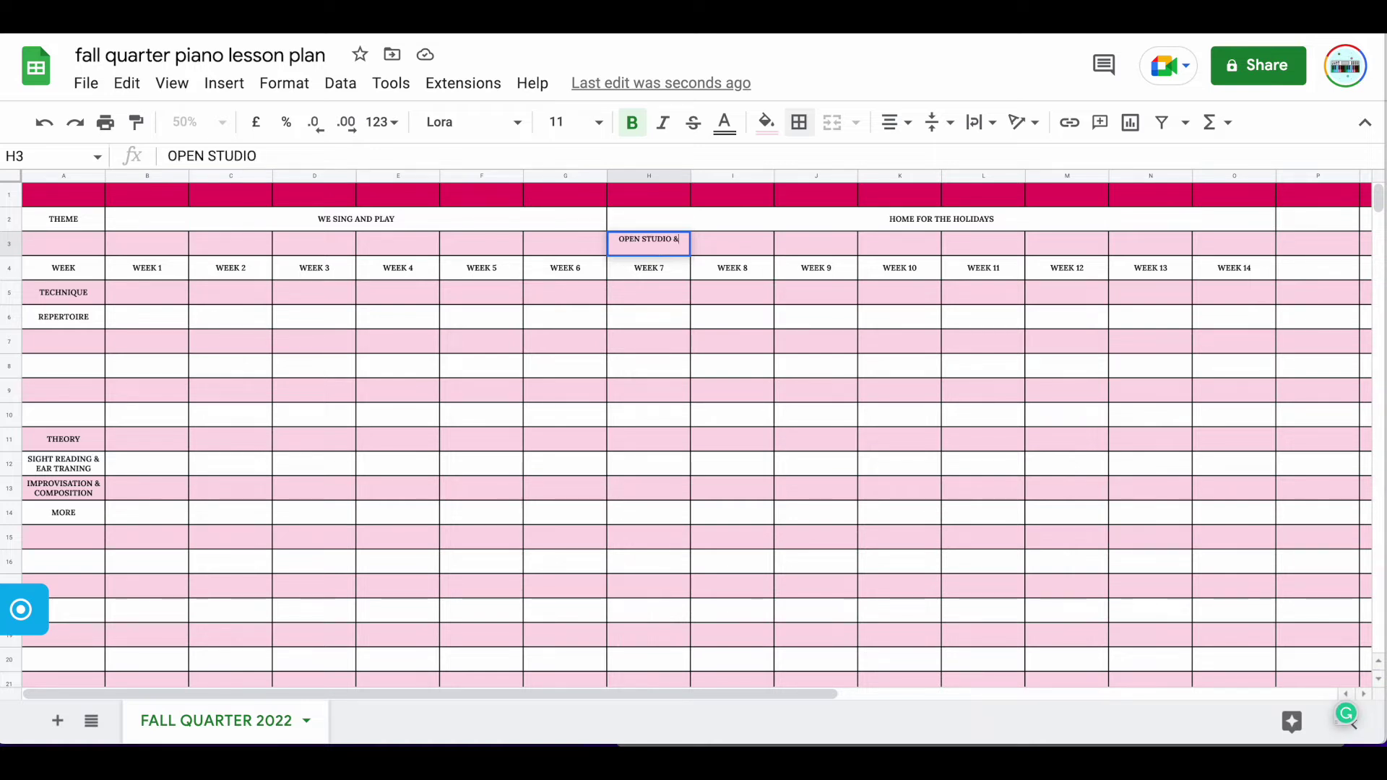
pyautogui.write(' MAKE UP LESSONS')
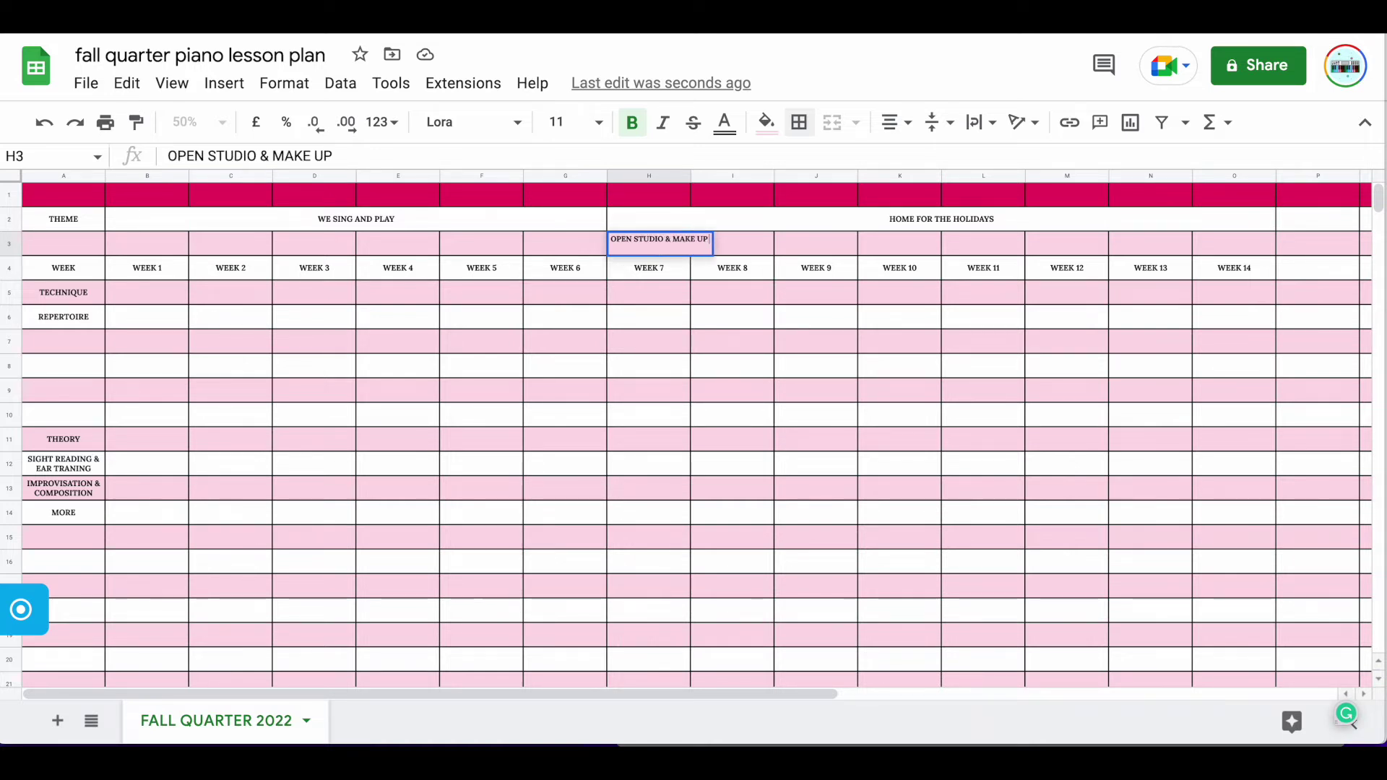
pyautogui.click(670, 291)
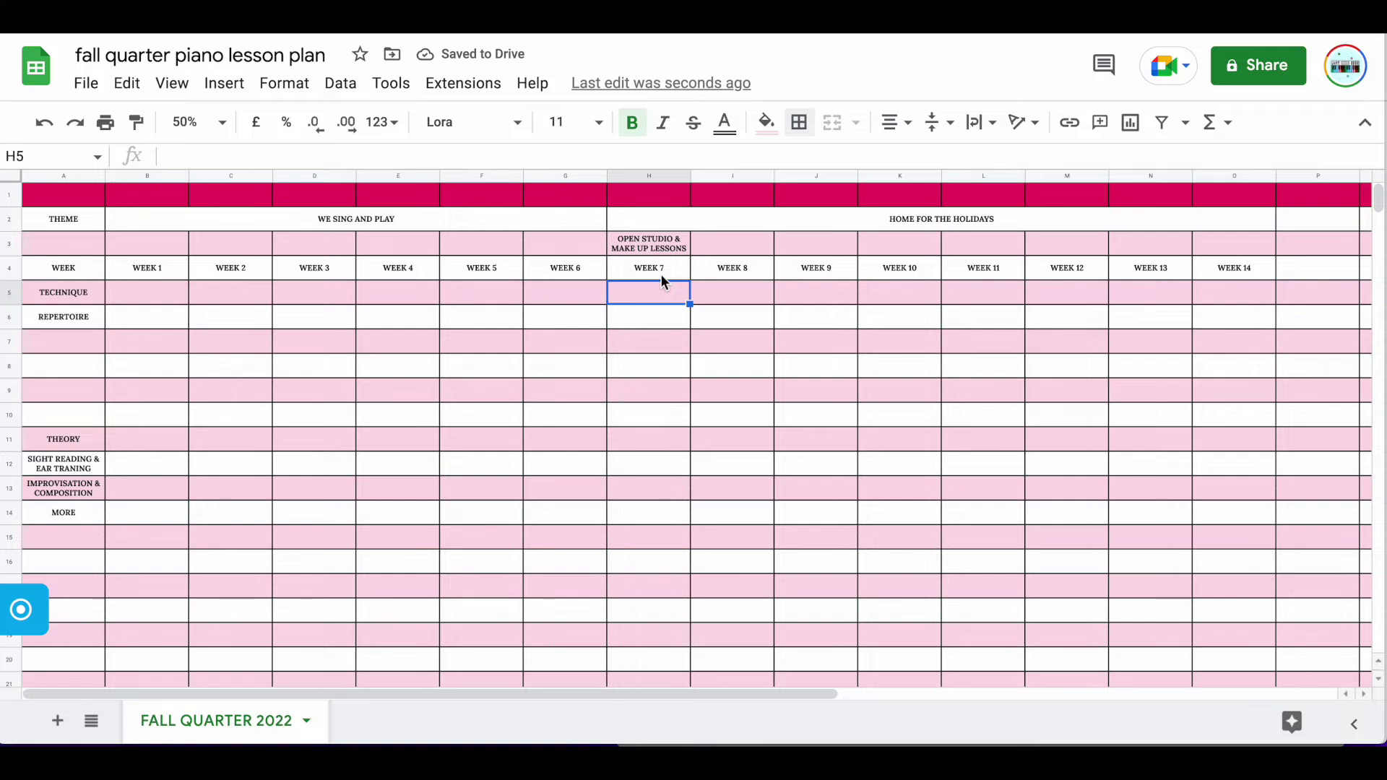
# Copy the OPEN STUDIO & MAKE UP LESSONS text from H3 into O3, above WEEK 14.
pyautogui.doubleClick(665, 245)
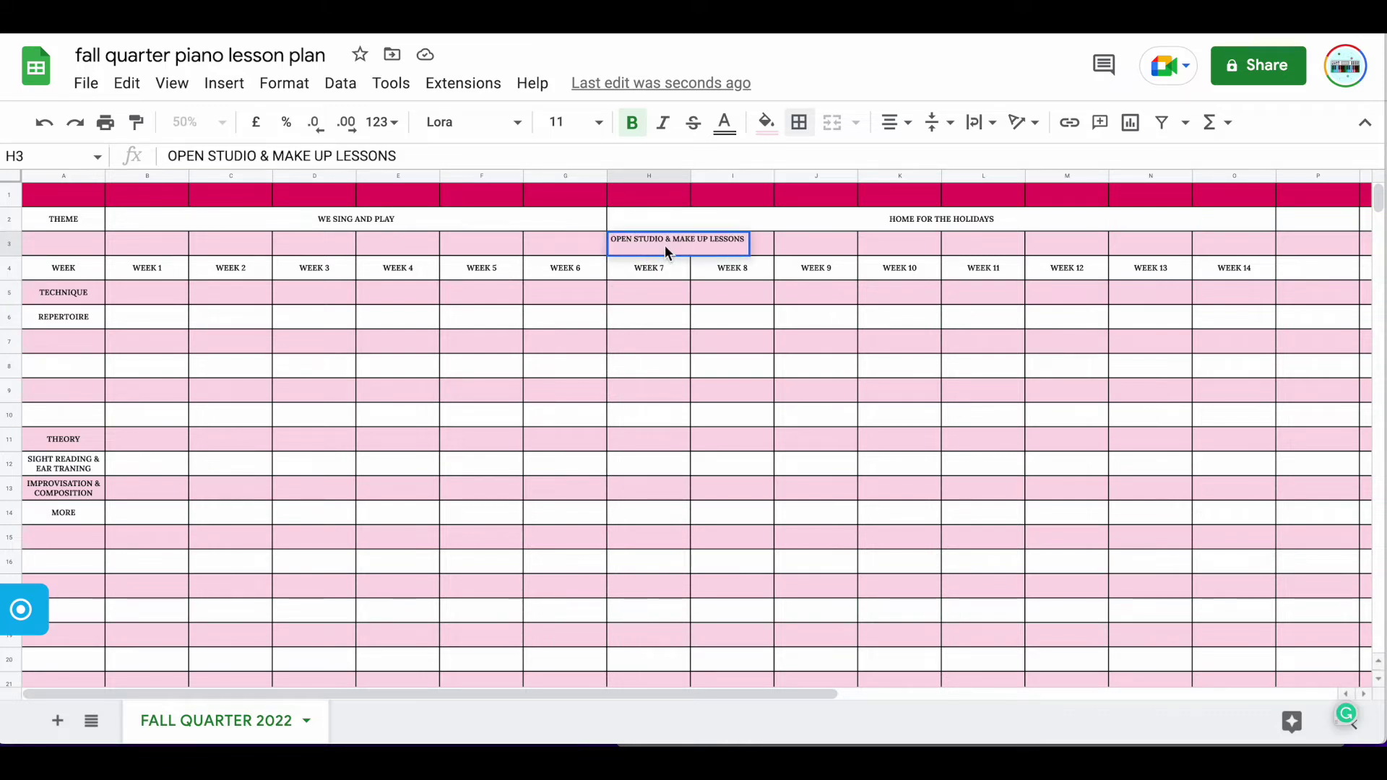
pyautogui.hotkey('ctrl', 'a')
pyautogui.hotkey('ctrl', 'c')
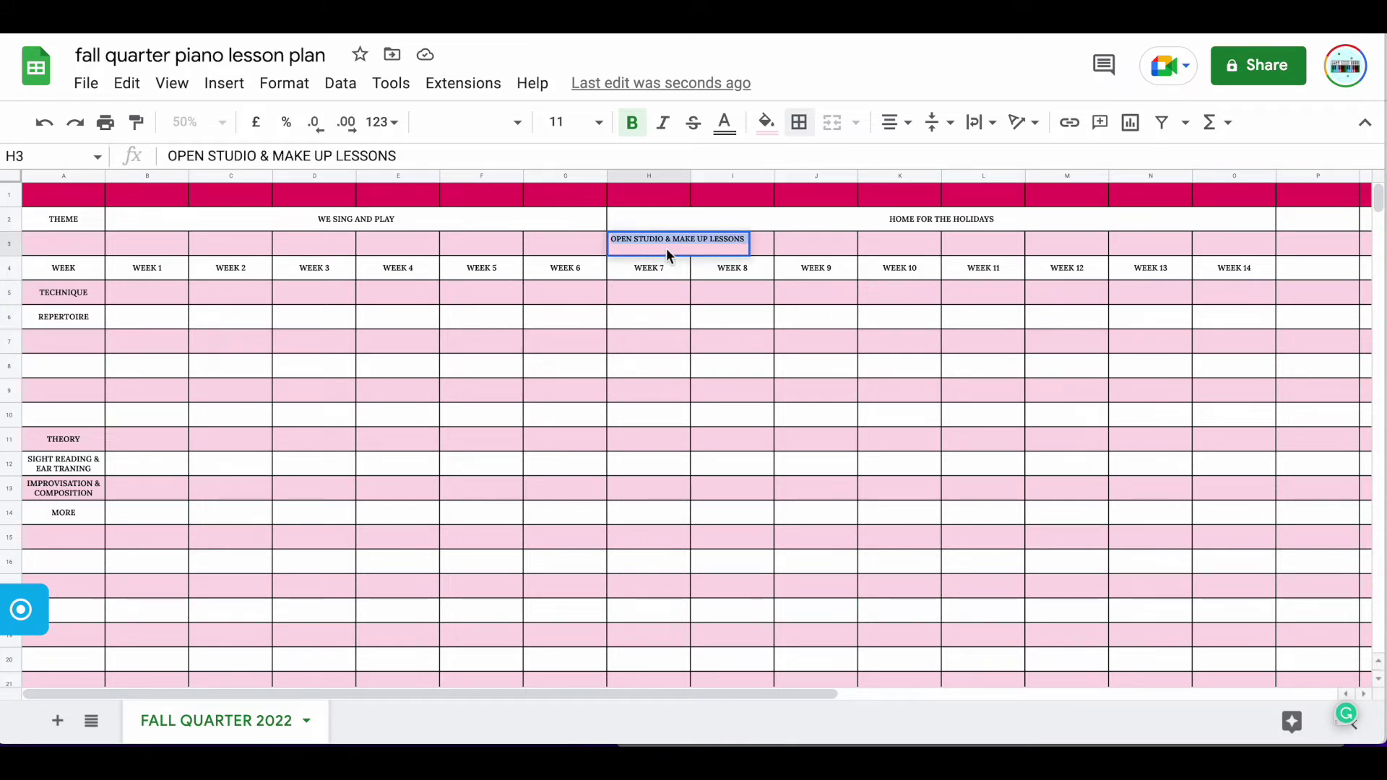
pyautogui.click(1235, 246)
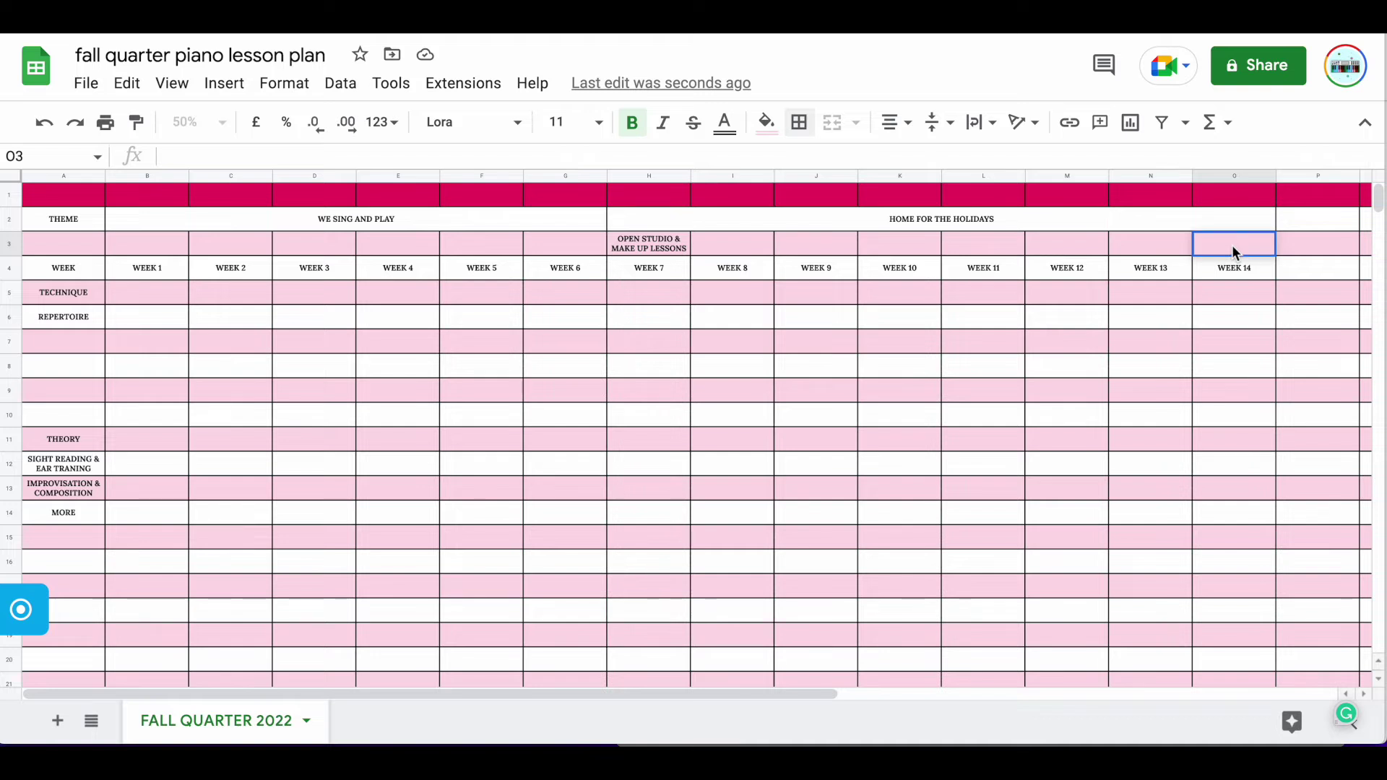
pyautogui.doubleClick(1233, 245)
pyautogui.hotkey('ctrl', 'v')
pyautogui.click(1214, 267)
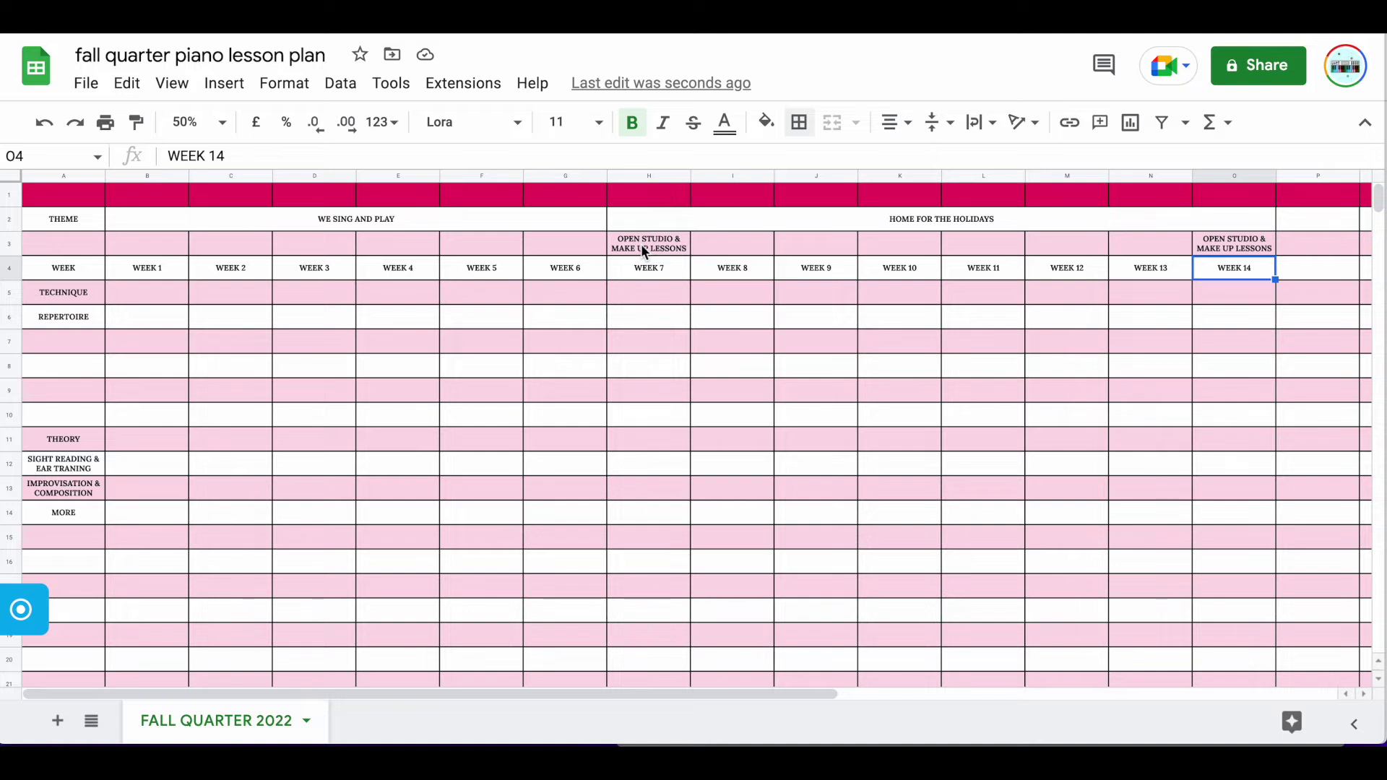
# Change the O3 text to "OPEN STUDIO, WINTER RECITAL & MAKE UP LESSONS" and make row 3 taller to fit it.
pyautogui.doubleClick(1217, 246)
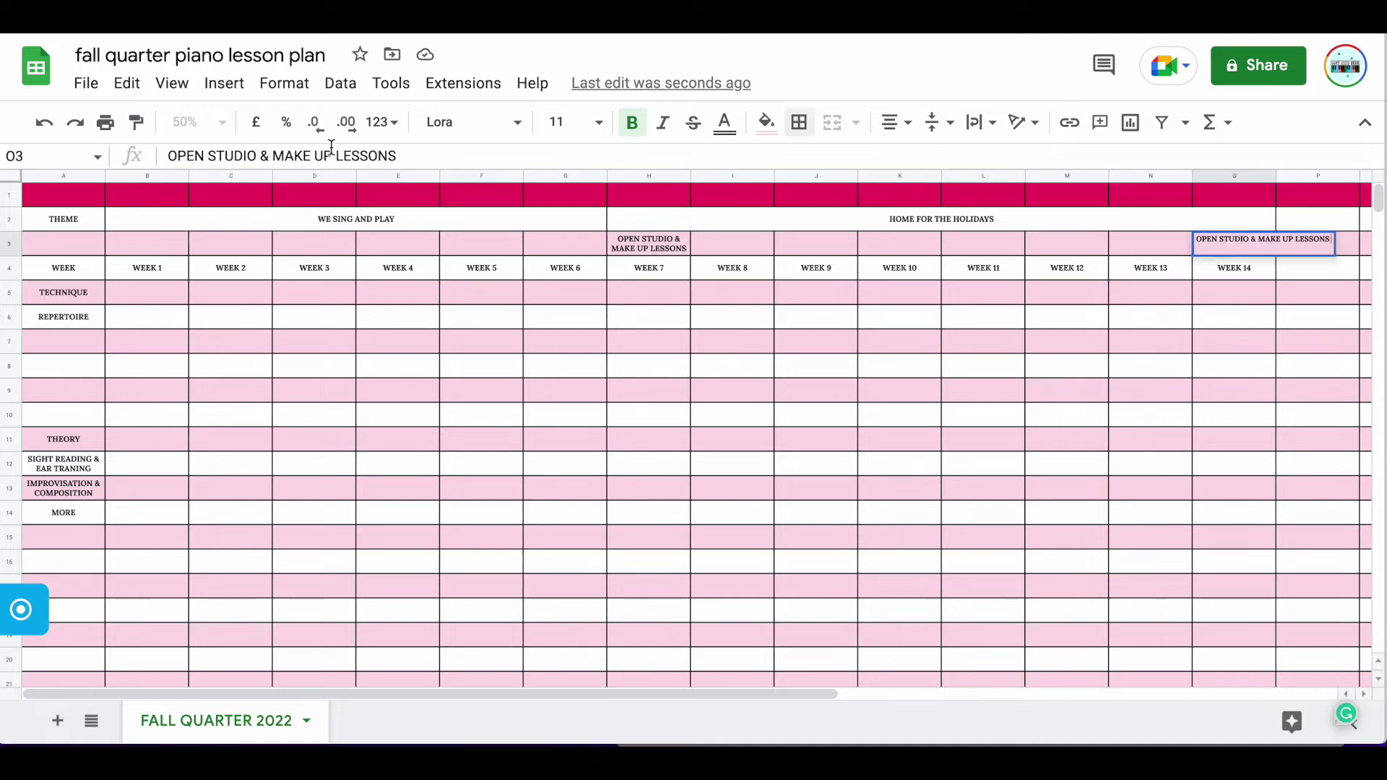
pyautogui.click(260, 163)
pyautogui.write(', ')
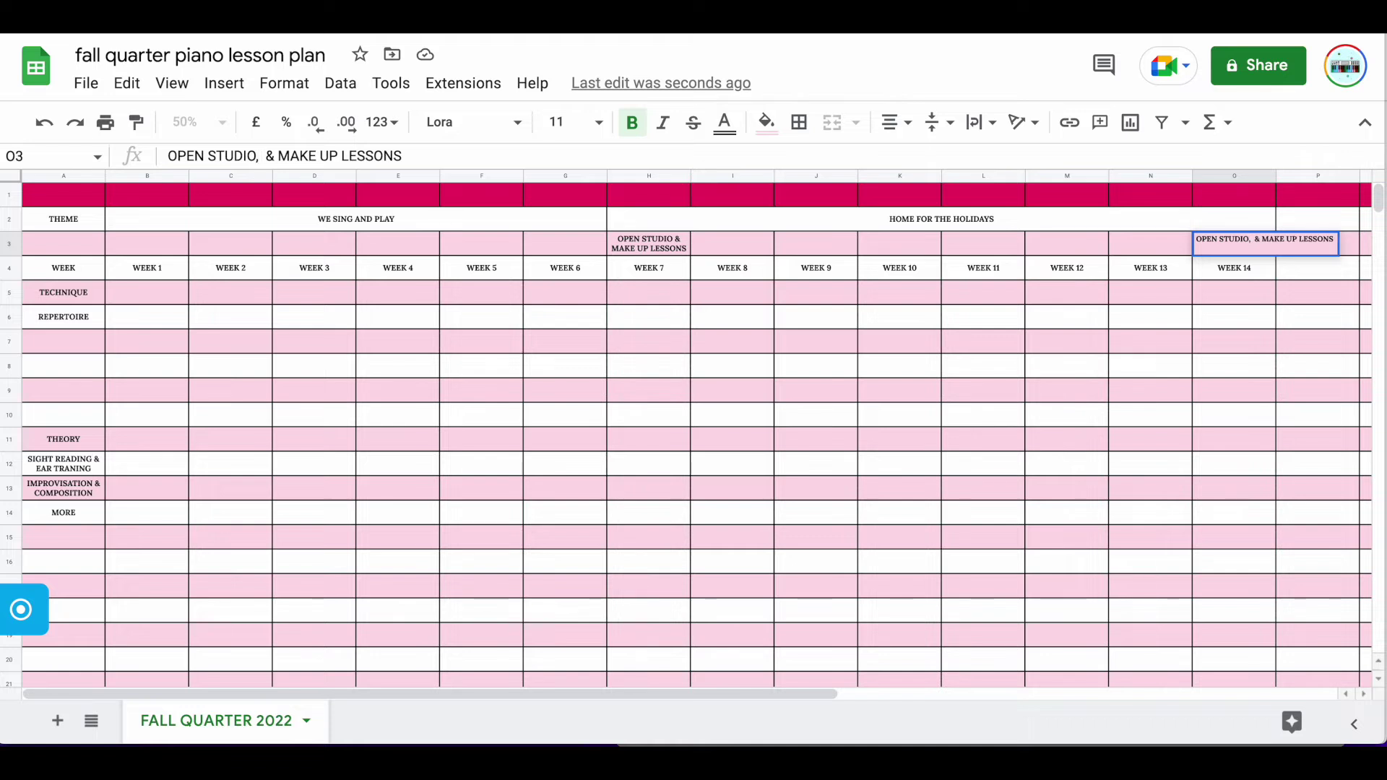
pyautogui.write('WINT')
pyautogui.write('ER RECITA')
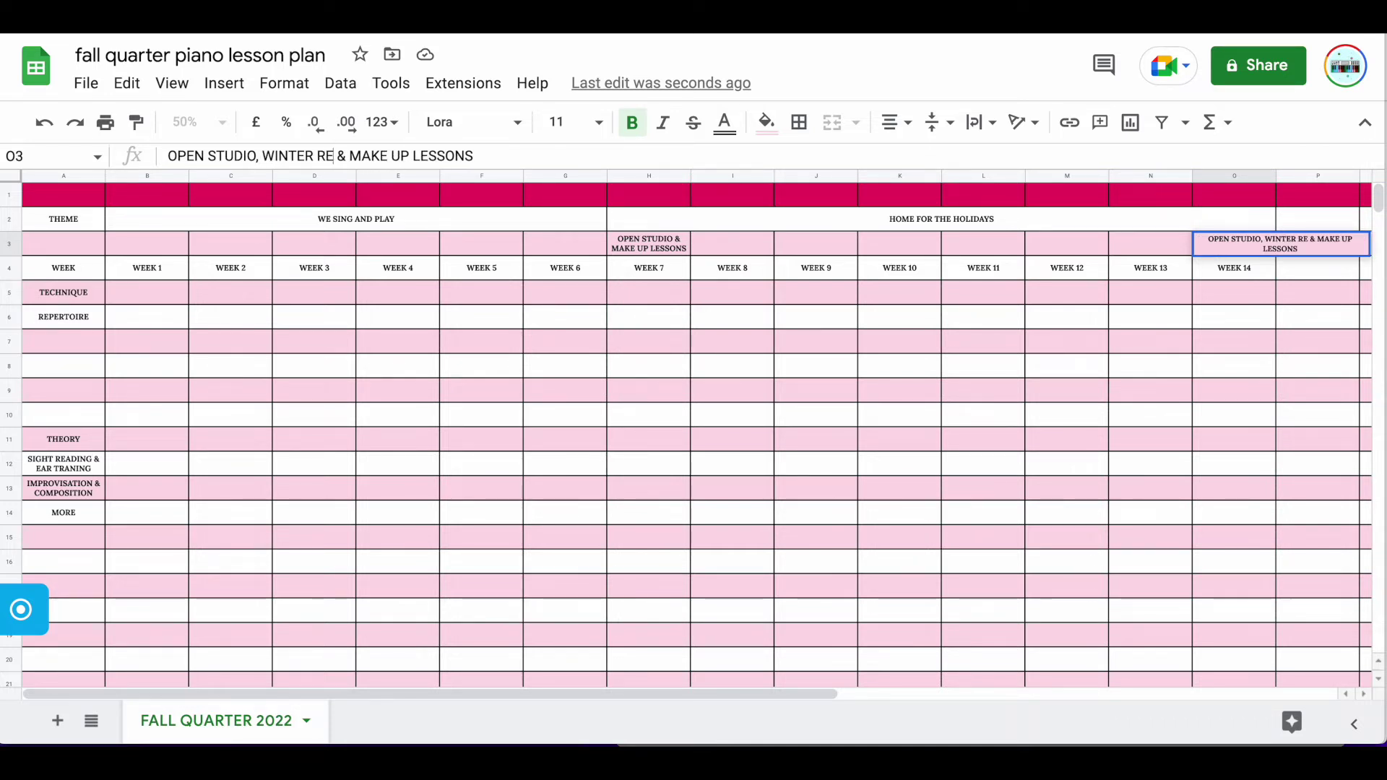
pyautogui.write('L')
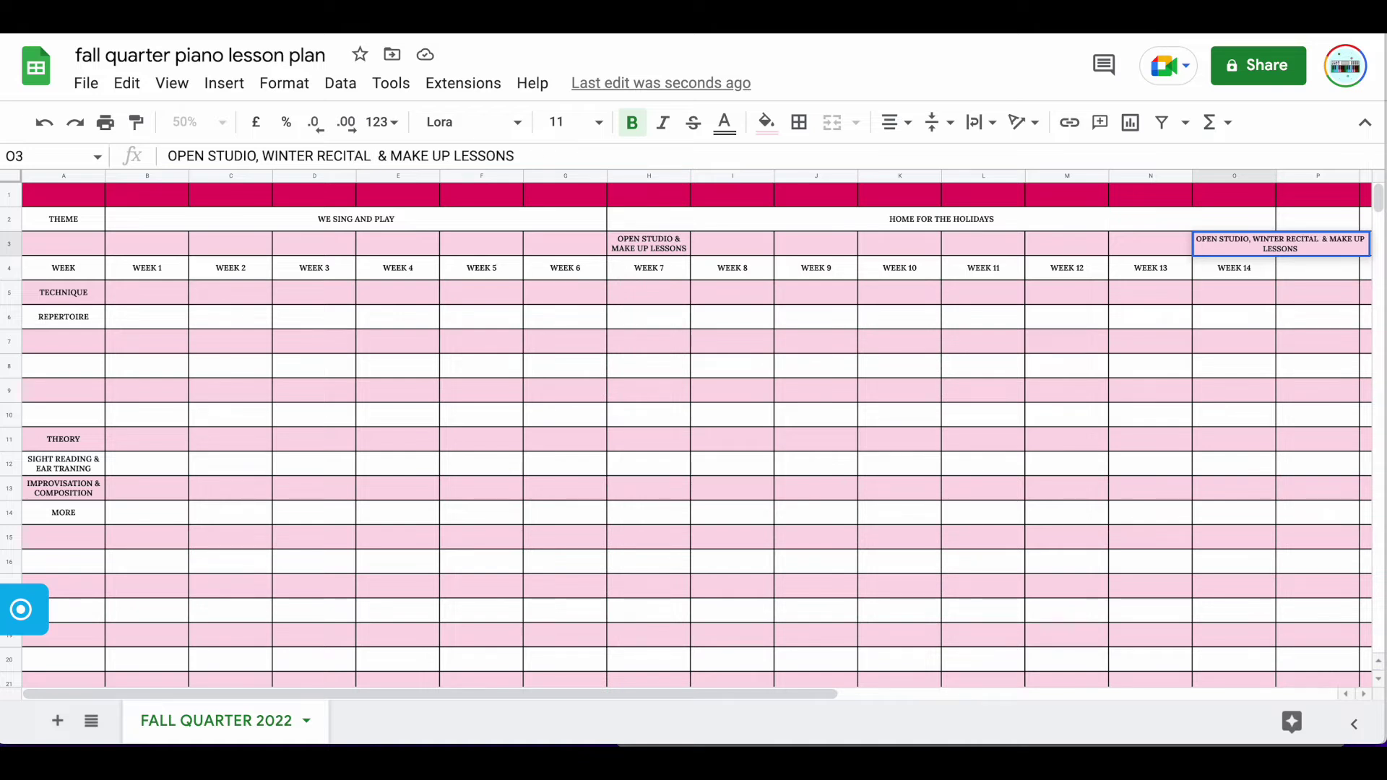
pyautogui.click(938, 351)
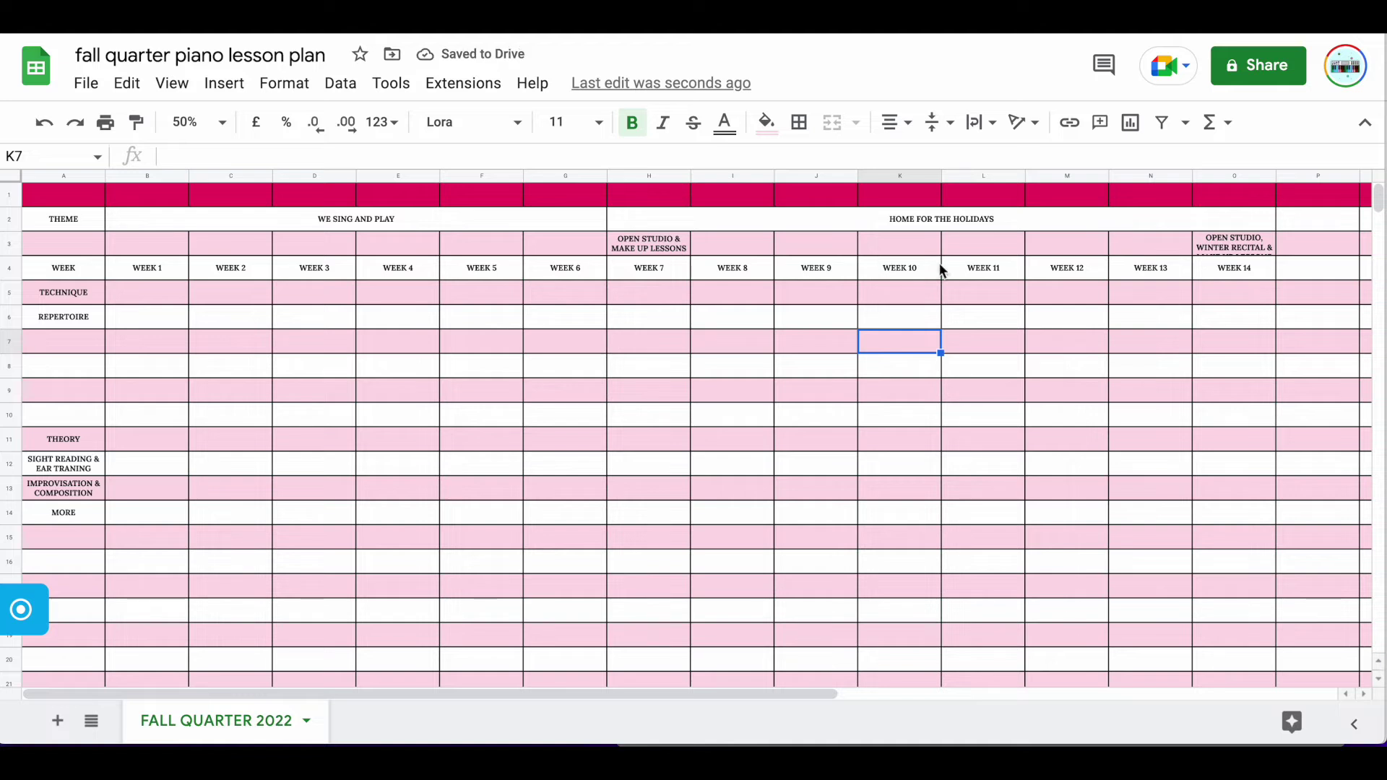
pyautogui.moveTo(16, 258); pyautogui.dragTo(15, 264)
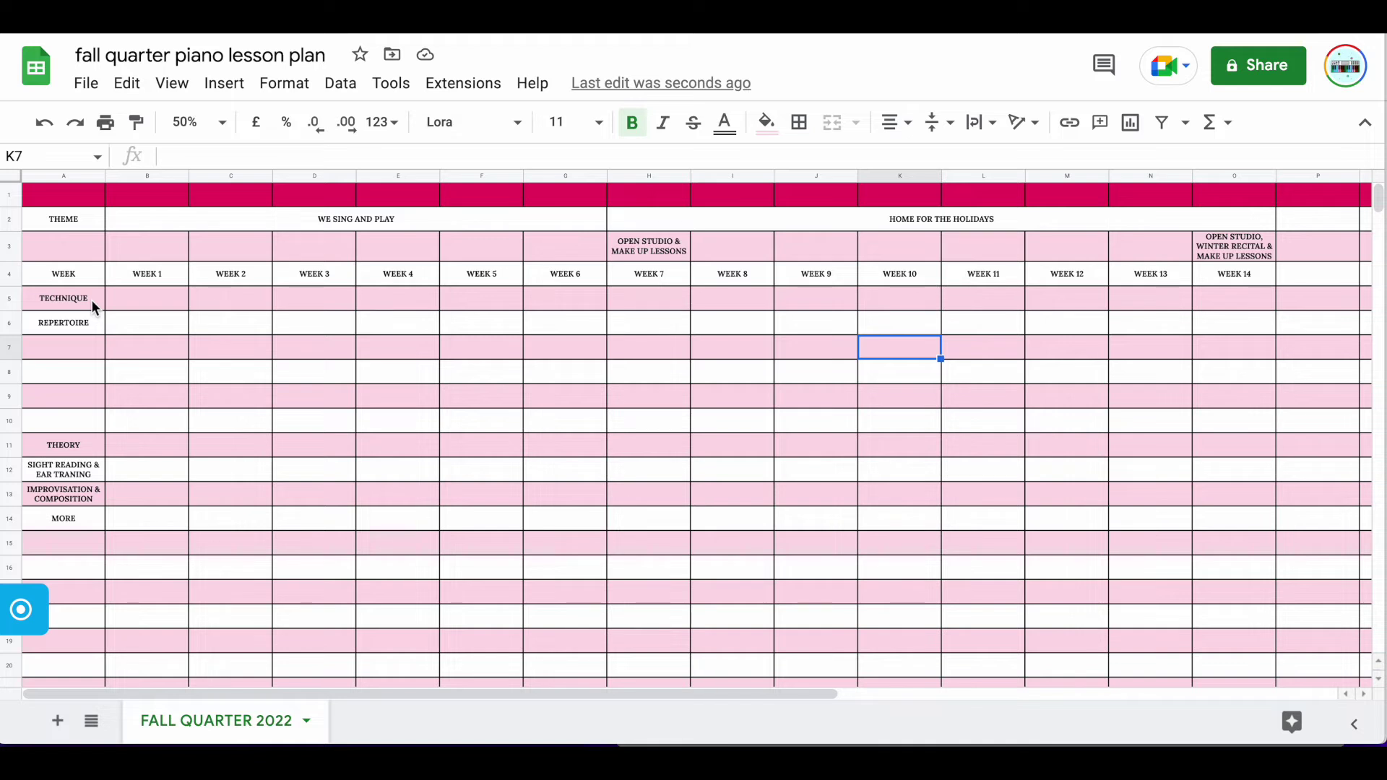
# Enter "CM SCALE" in B5, the TECHNIQUE cell for WEEK 1.
pyautogui.click(151, 298)
pyautogui.write('C')
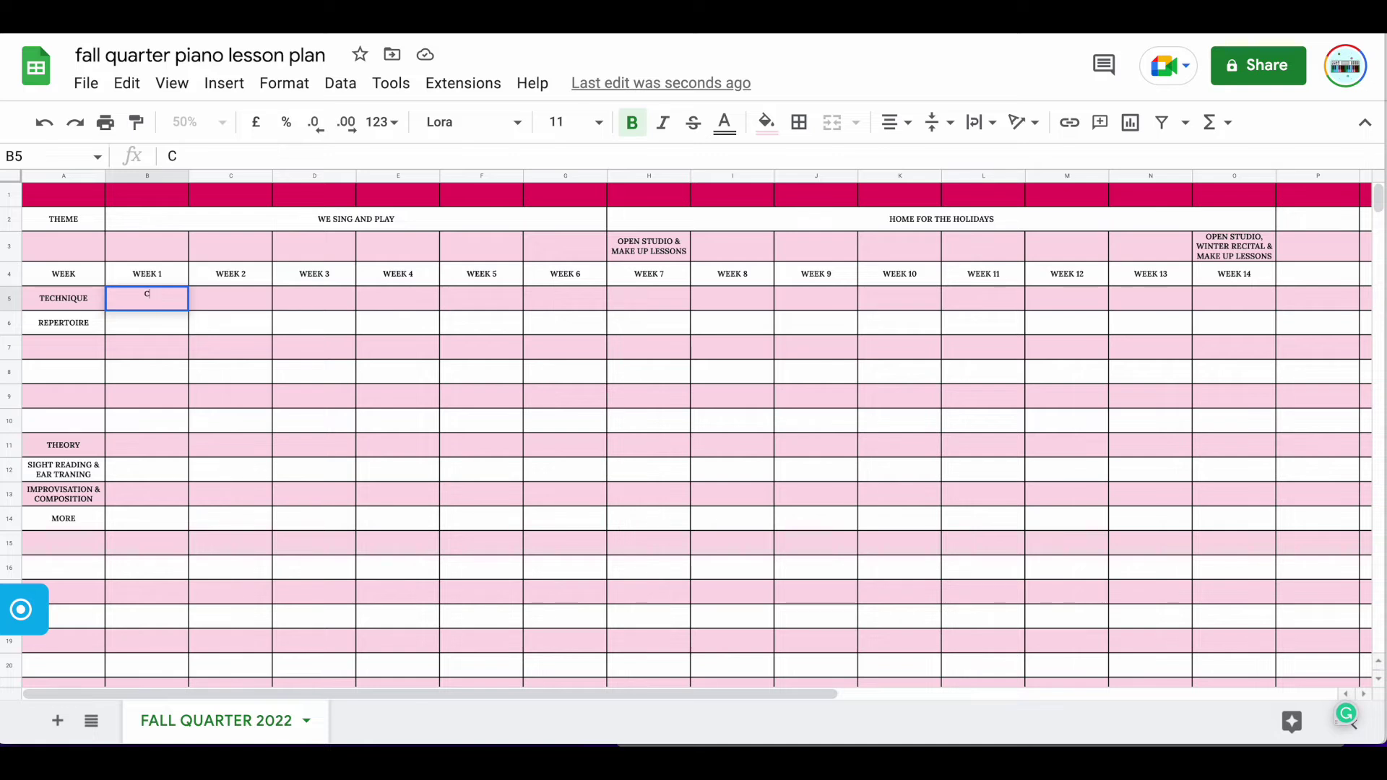
pyautogui.write('M SCALE')
pyautogui.click(245, 329)
# Merge cells B5 and C5 so CM SCALE spans weeks 1 and 2.
pyautogui.moveTo(160, 305); pyautogui.dragTo(217, 302)
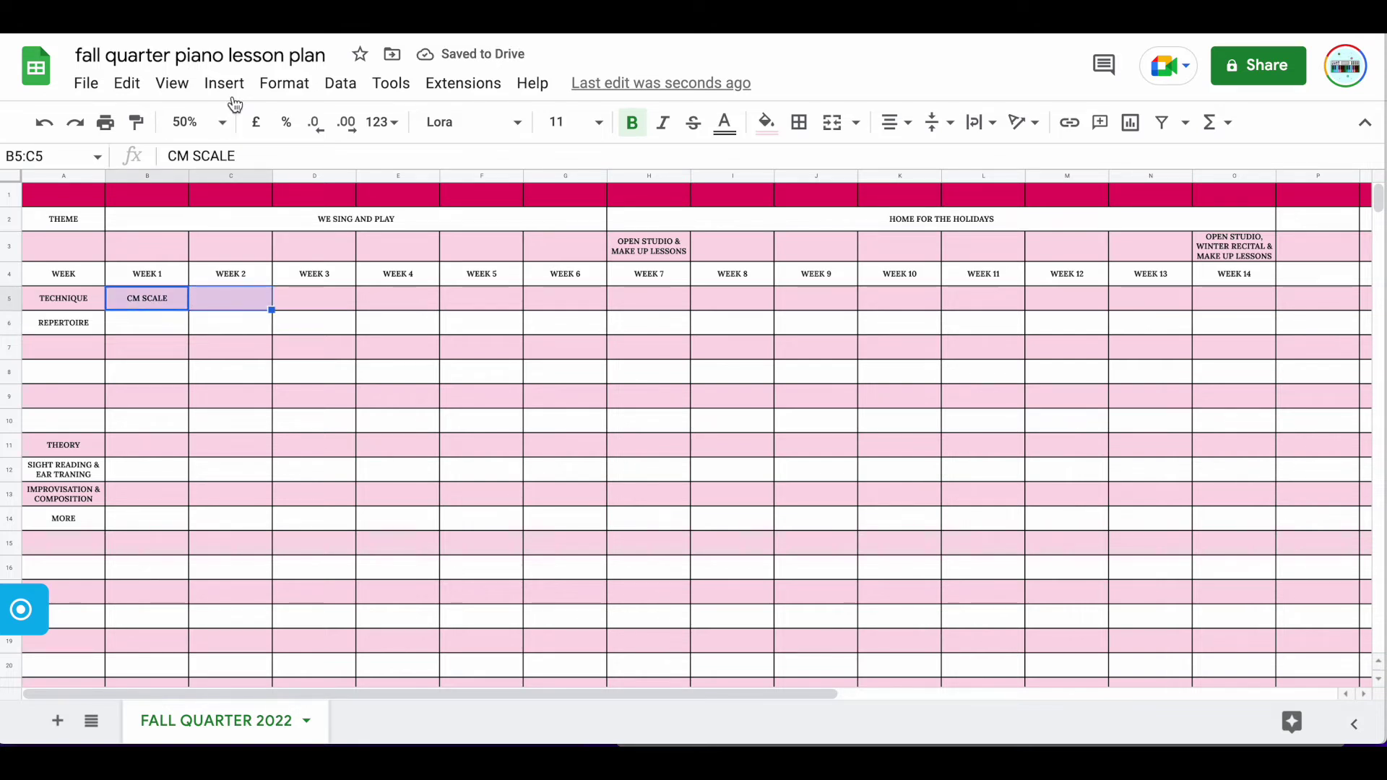
pyautogui.click(284, 85)
pyautogui.moveTo(334, 402)
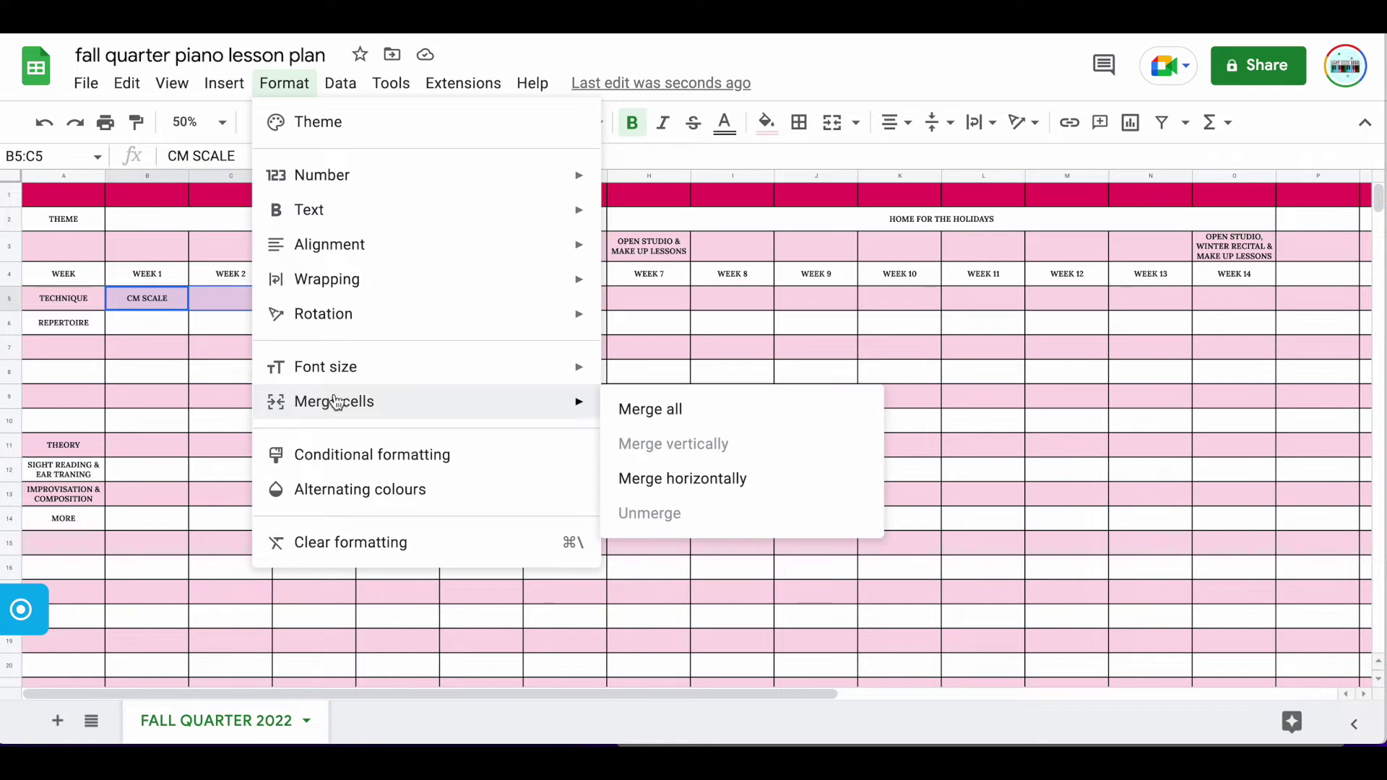
pyautogui.click(631, 413)
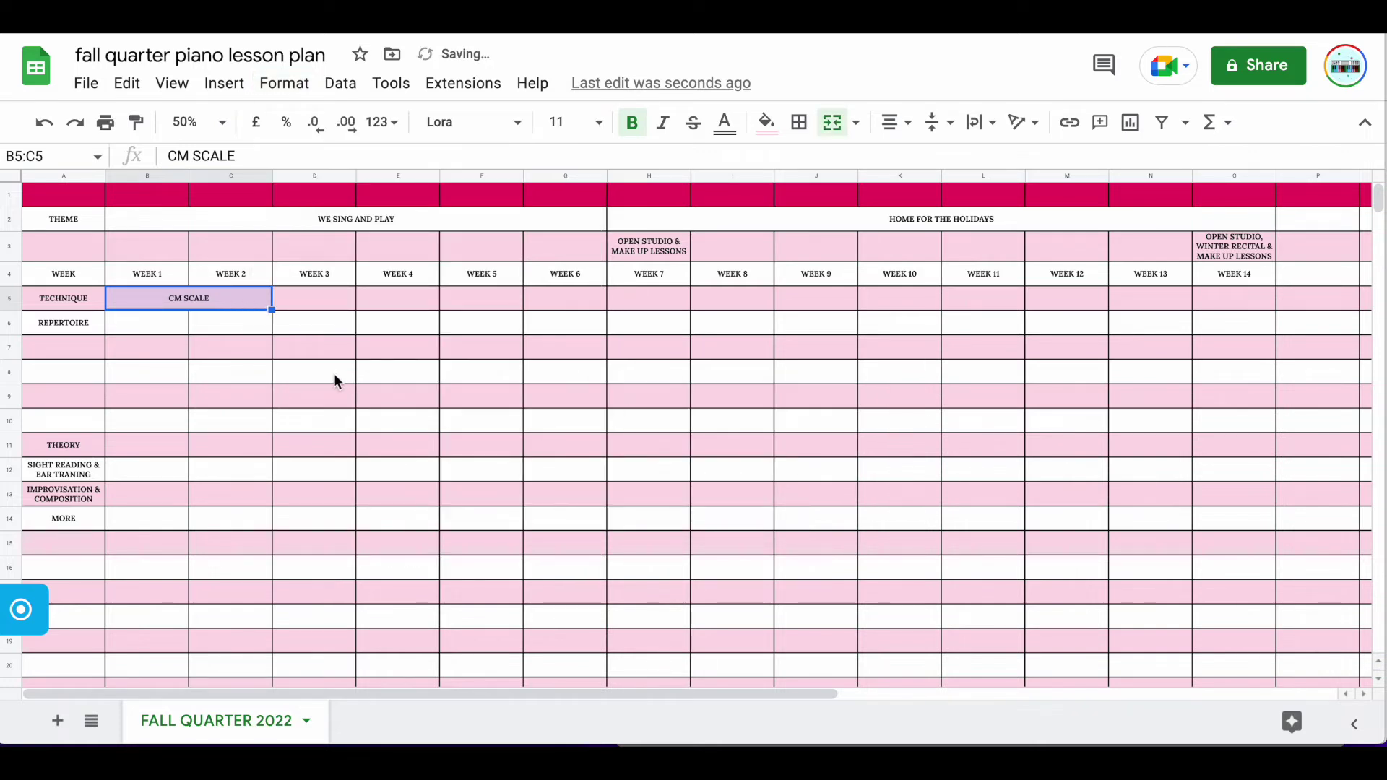
# Enter "GM SCALE" in D5, the TECHNIQUE cell for WEEK 3.
pyautogui.click(322, 299)
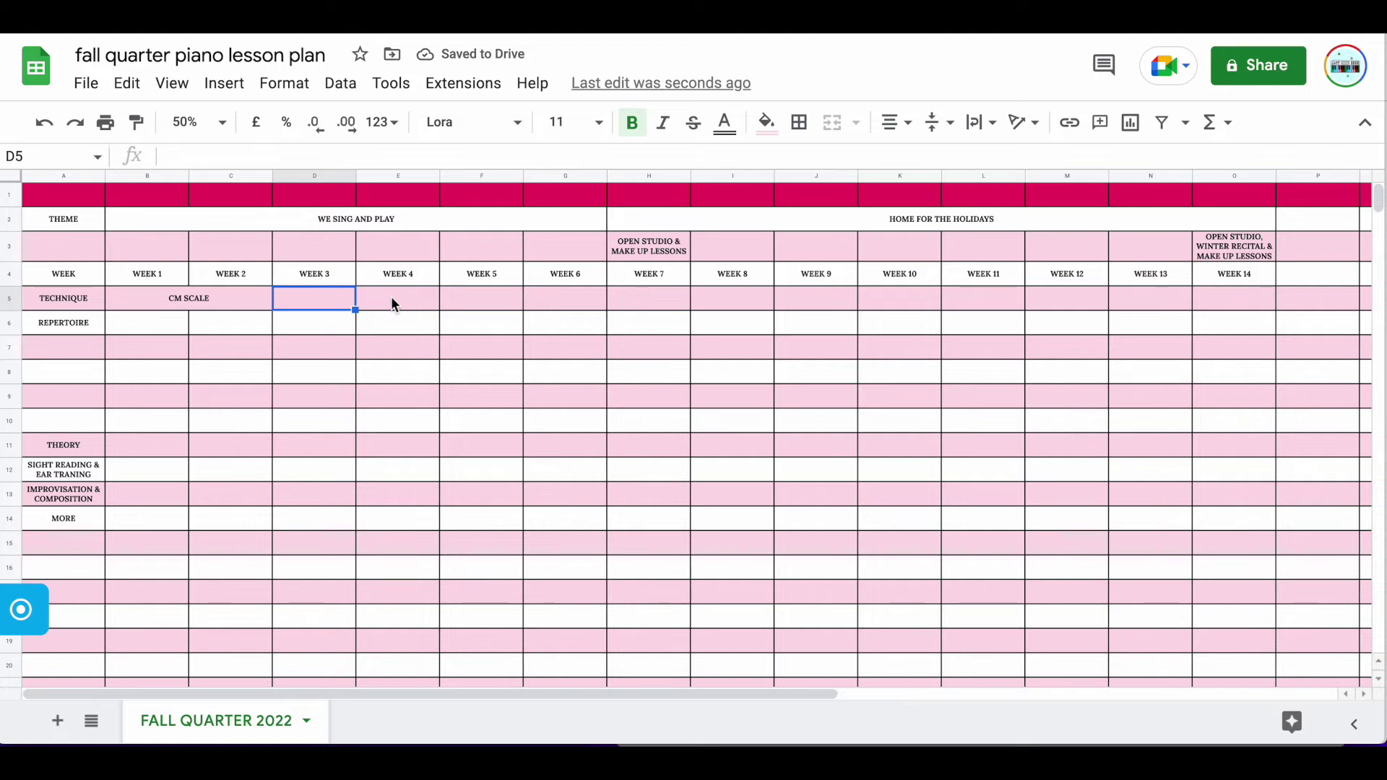
pyautogui.doubleClick(328, 298)
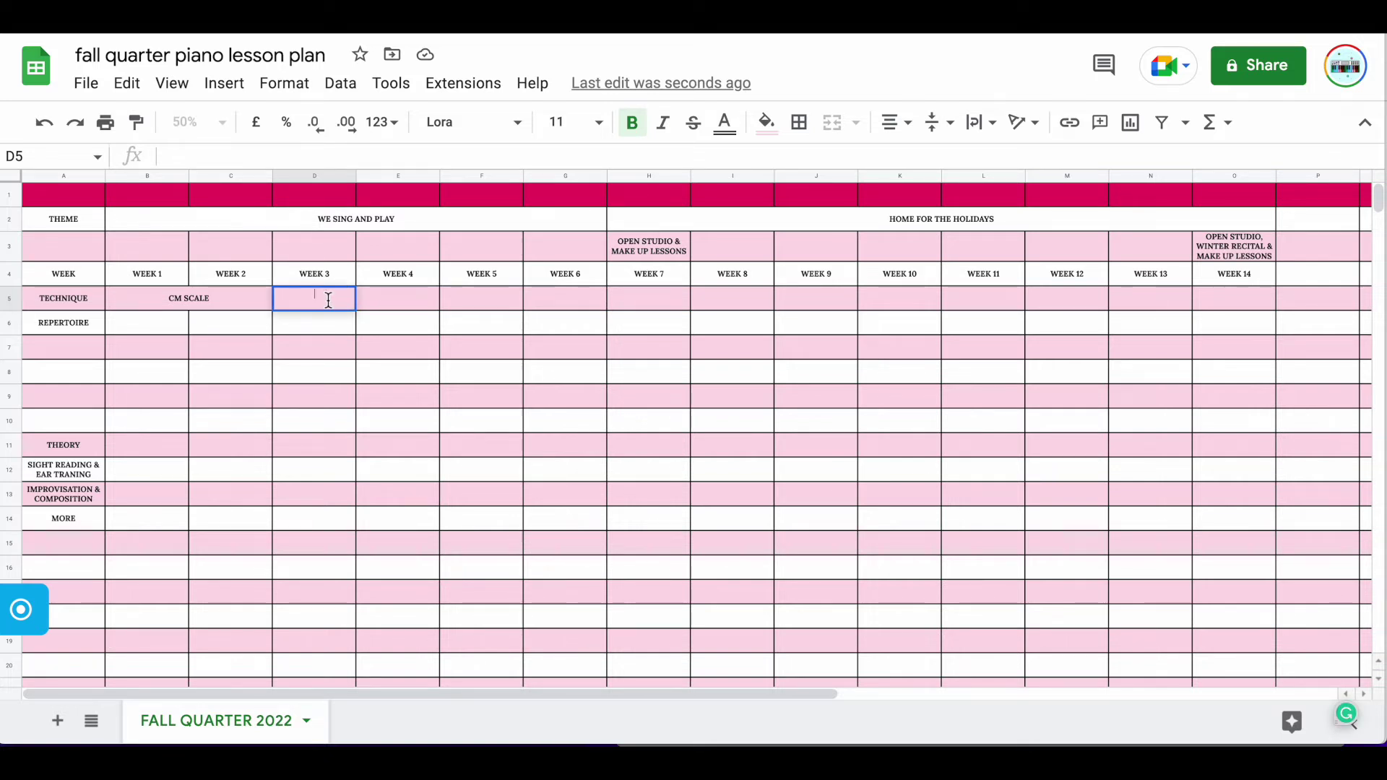
pyautogui.write('GM s')
pyautogui.press('BackSpace')
pyautogui.write('S')
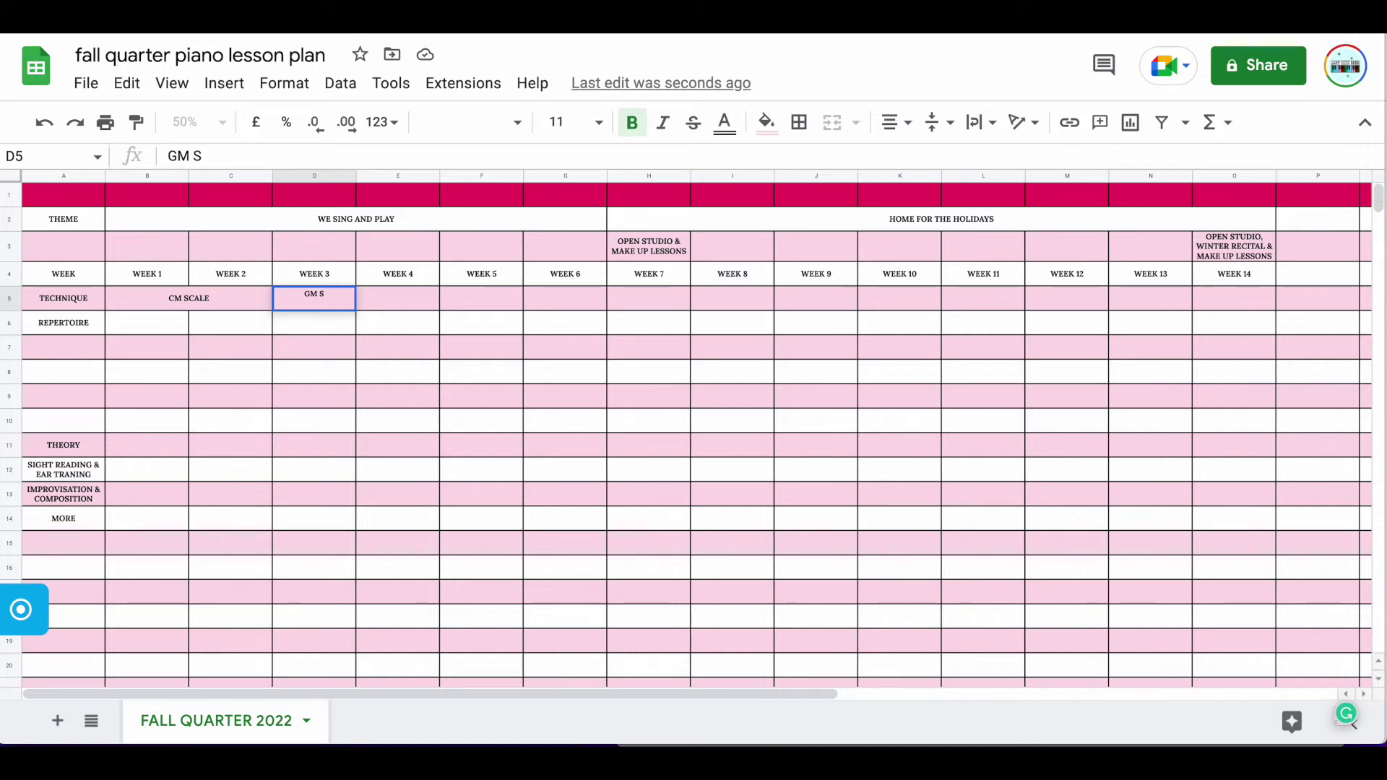
pyautogui.write('CALE')
pyautogui.click(401, 300)
# Merge cells D5 and E5 so GM SCALE spans weeks 3 and 4.
pyautogui.click(304, 296)
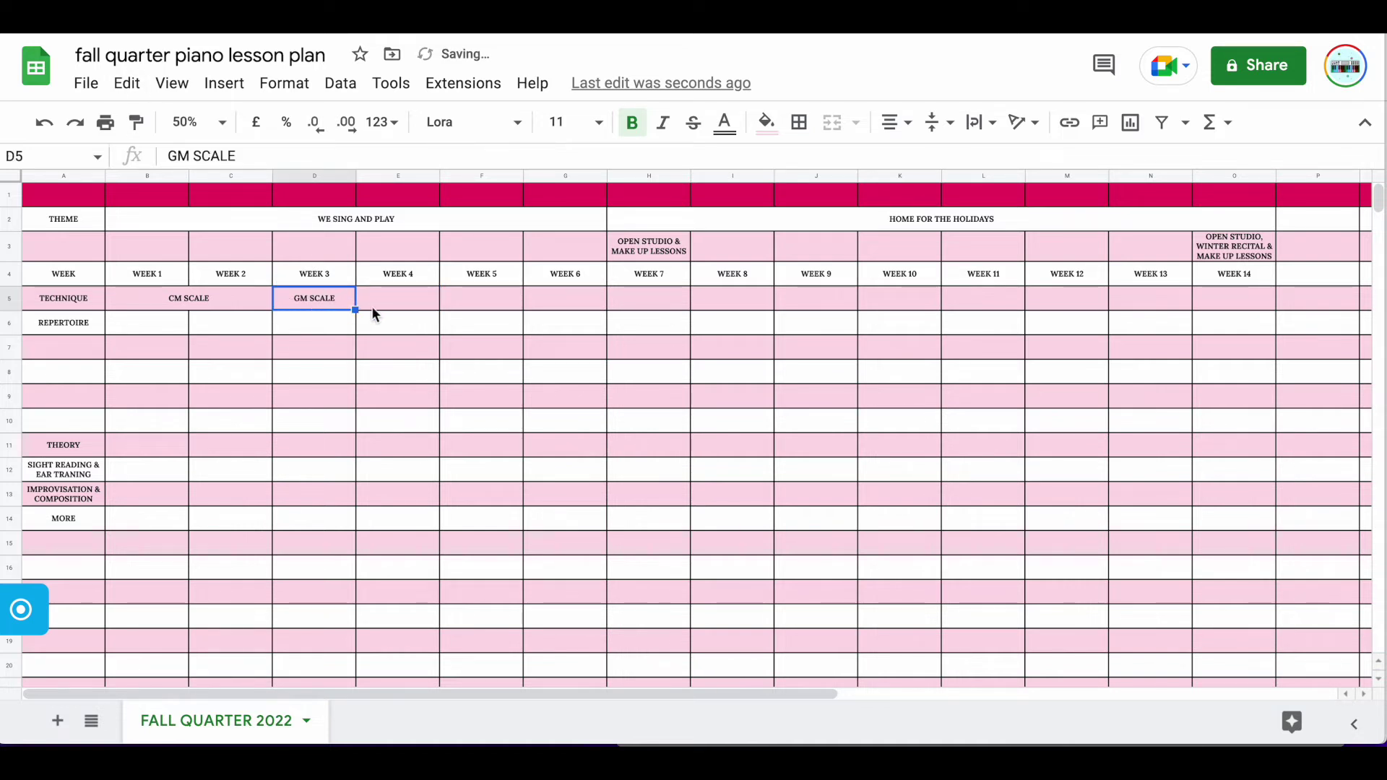
pyautogui.keyDown('shift'); pyautogui.click(389, 304); pyautogui.keyUp('shift')
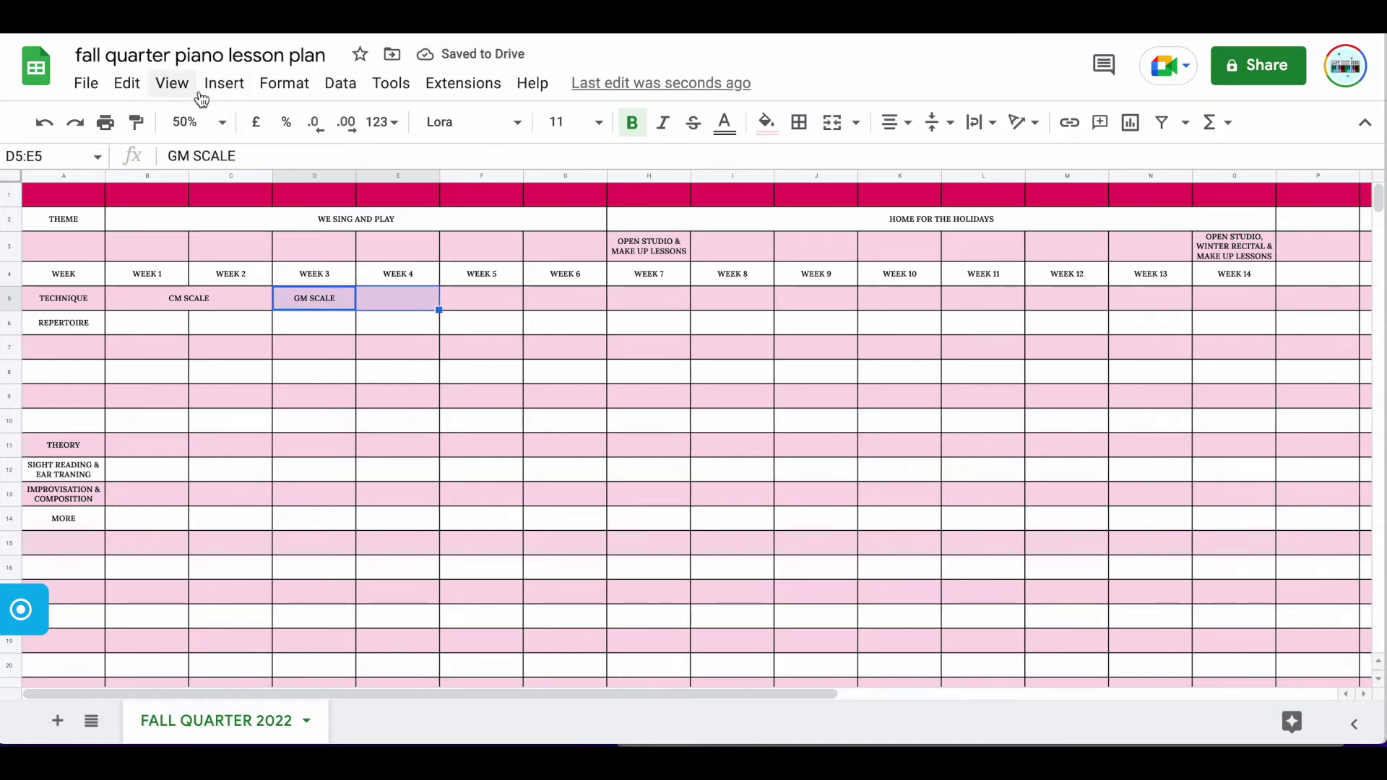
pyautogui.click(274, 85)
pyautogui.moveTo(378, 411)
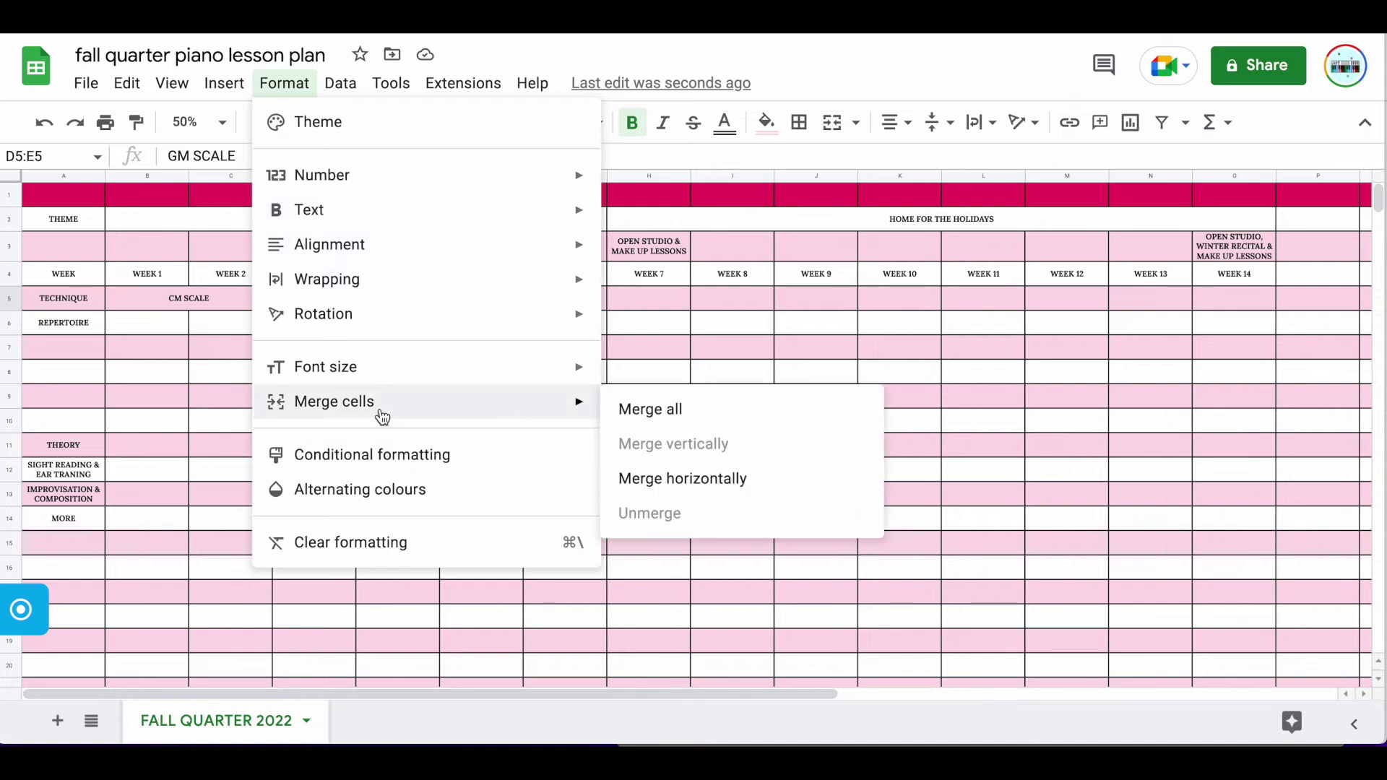
pyautogui.click(618, 408)
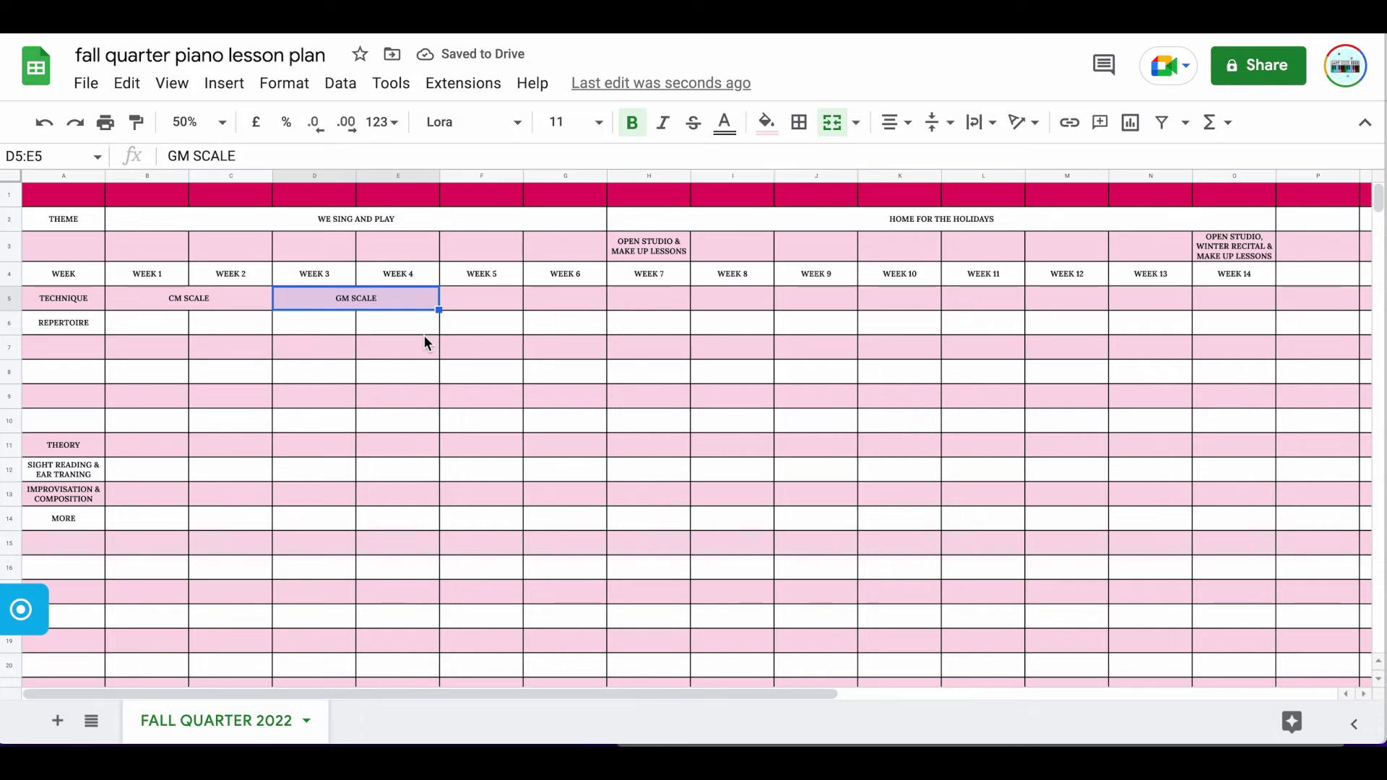
# Complete the TECHNIQUE row with DM SCALE merged over weeks 5–6, REVIEW in week 7, AM SCALE over 8–9, FM SCALE over 10–11 and REVIEW over 12–13.
pyautogui.click(474, 299)
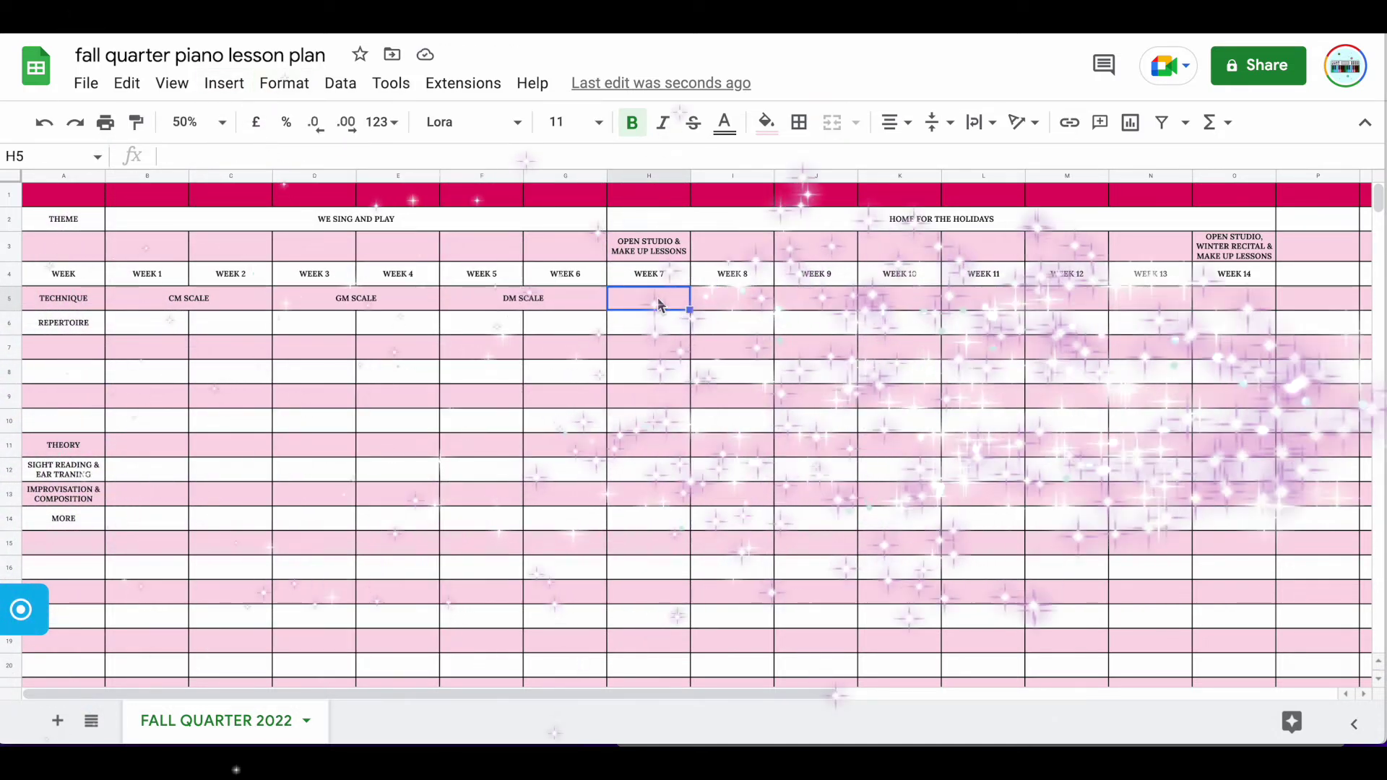
pyautogui.write('REVIEW')
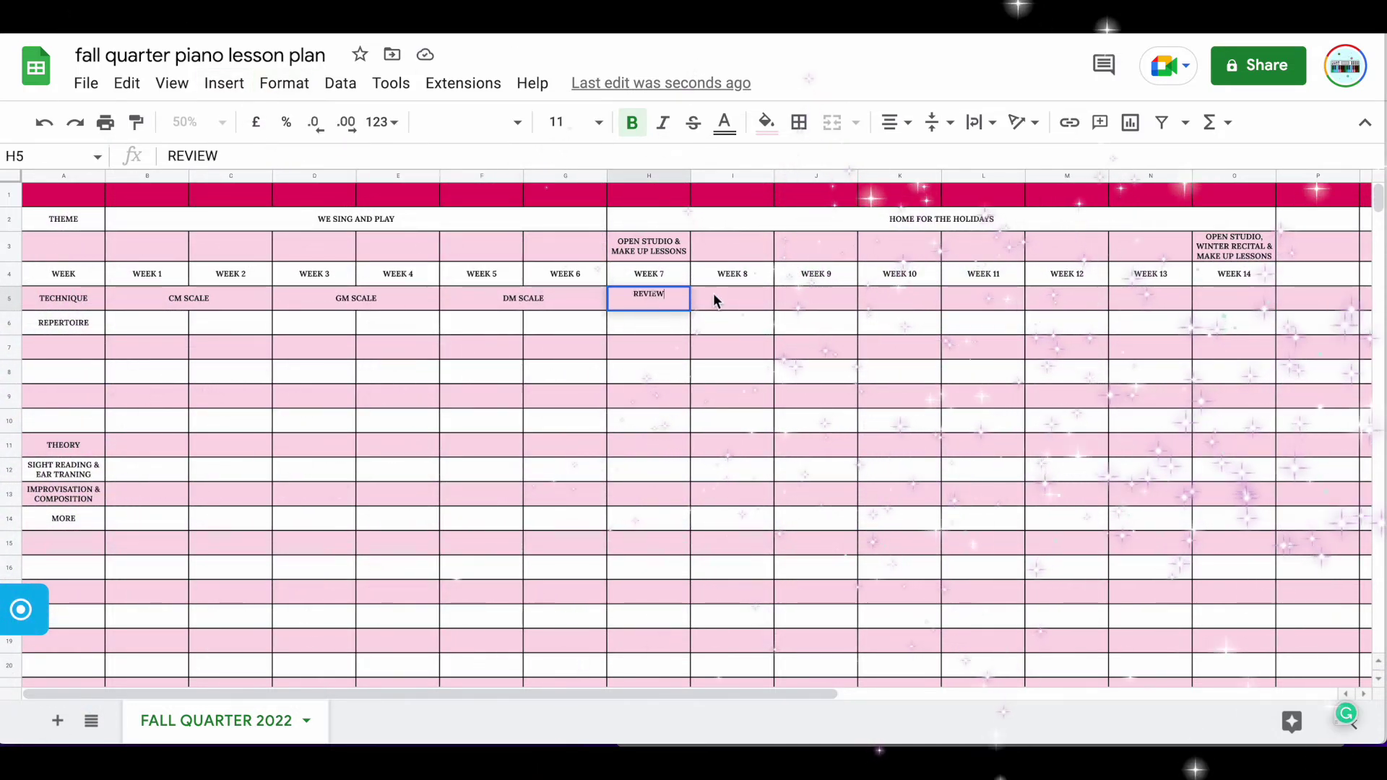
pyautogui.write('FM SCALE')
pyautogui.click(283, 83)
pyautogui.write('REVIEW')
# Enter "EASY PLAY CLASSICAL" in B7 and "SONGS OF LIBERTY" in B8 as WEEK 1 repertoire.
pyautogui.click(81, 299)
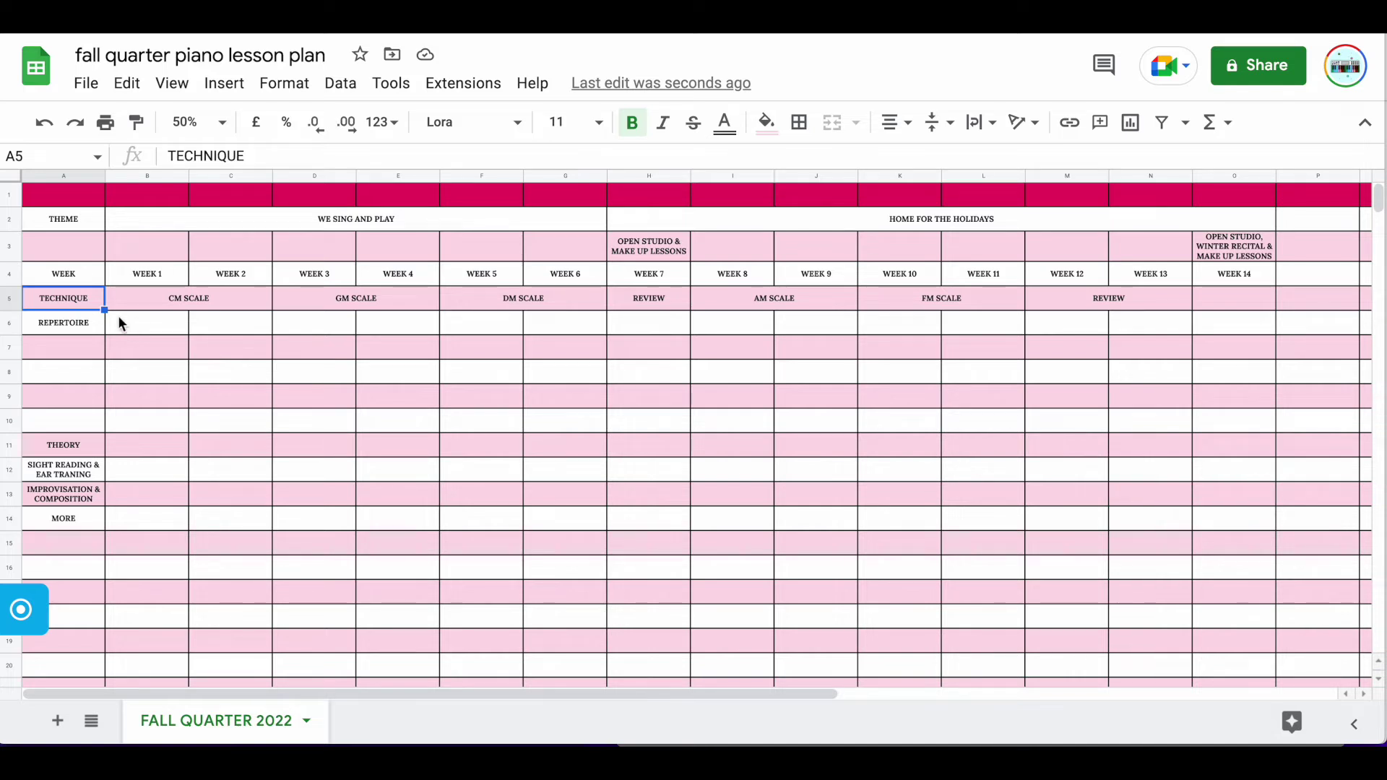
pyautogui.click(84, 328)
pyautogui.press('Down')
pyautogui.press('Down')
pyautogui.press('Down')
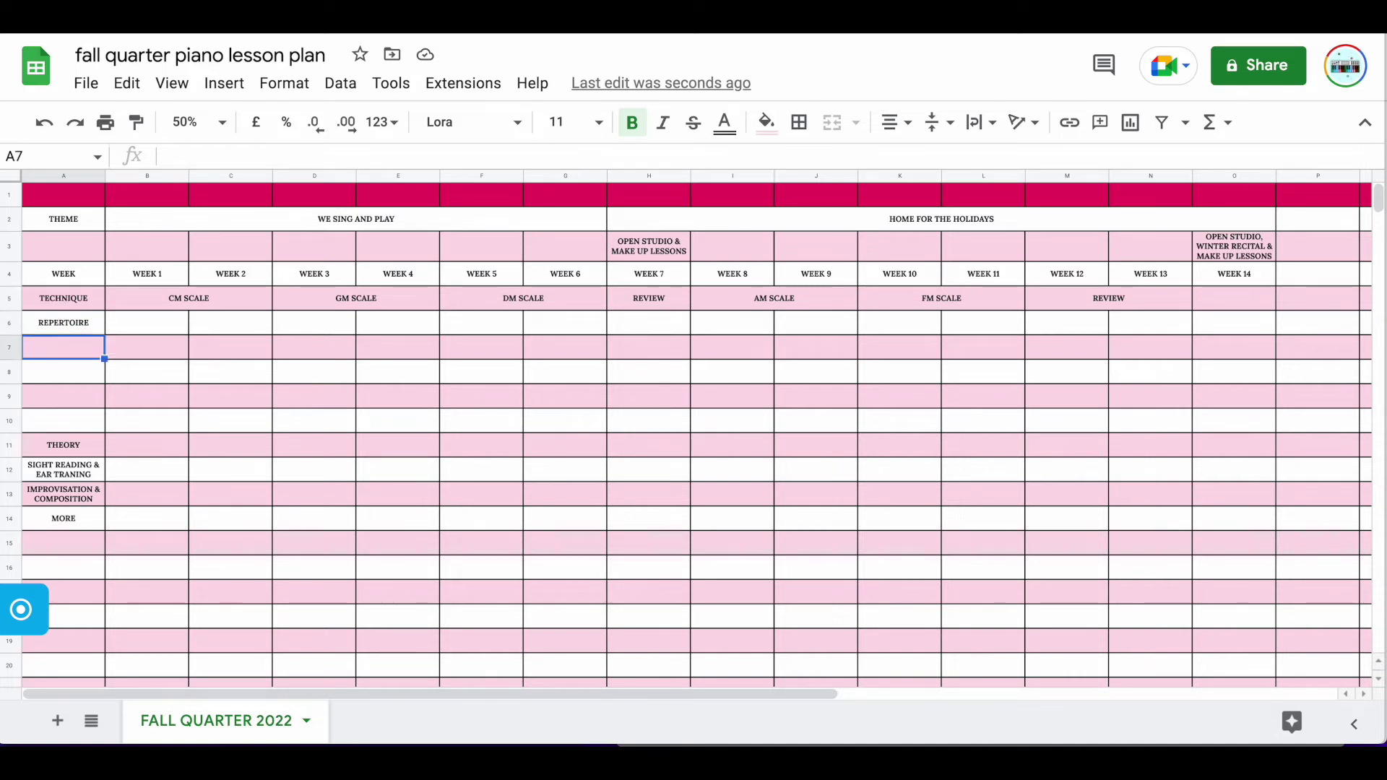
pyautogui.press('Down')
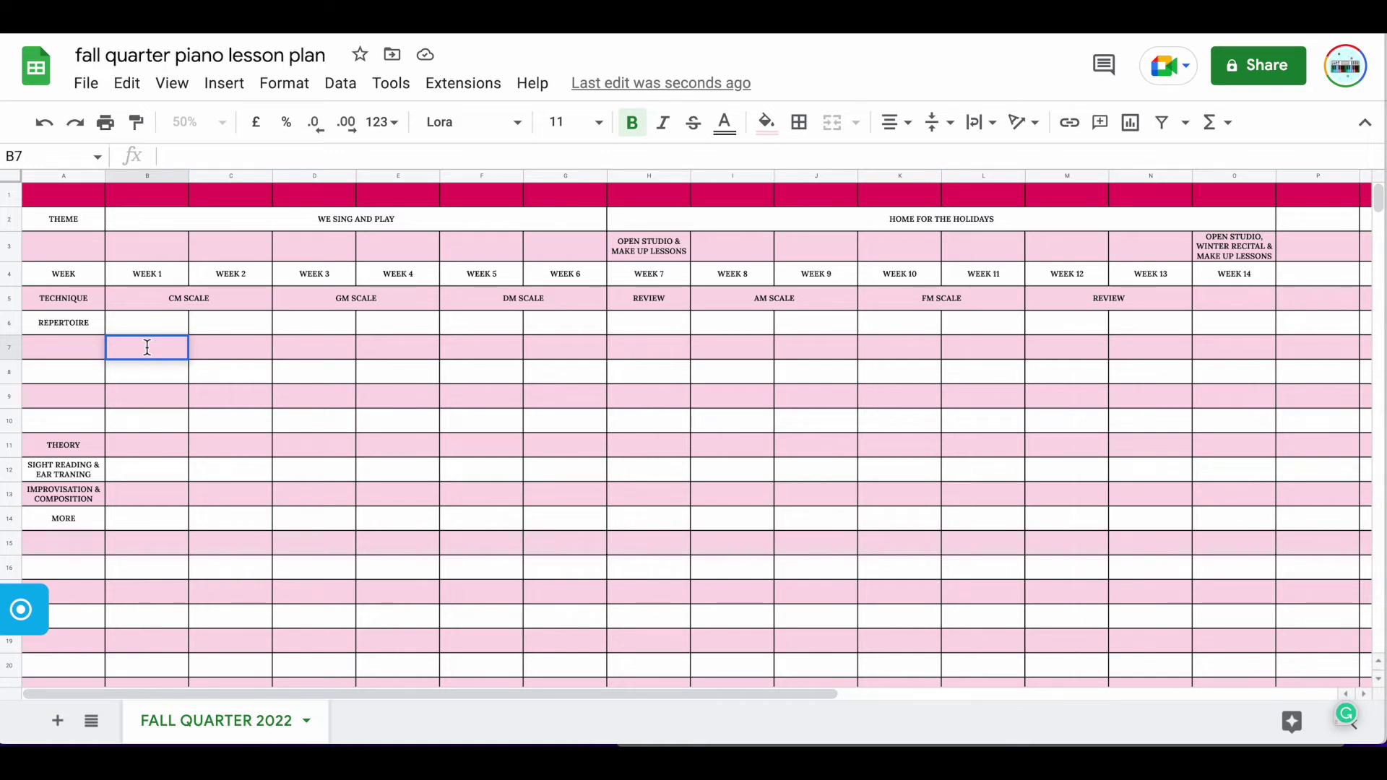
pyautogui.write('EASY PLAY CLASSICAL')
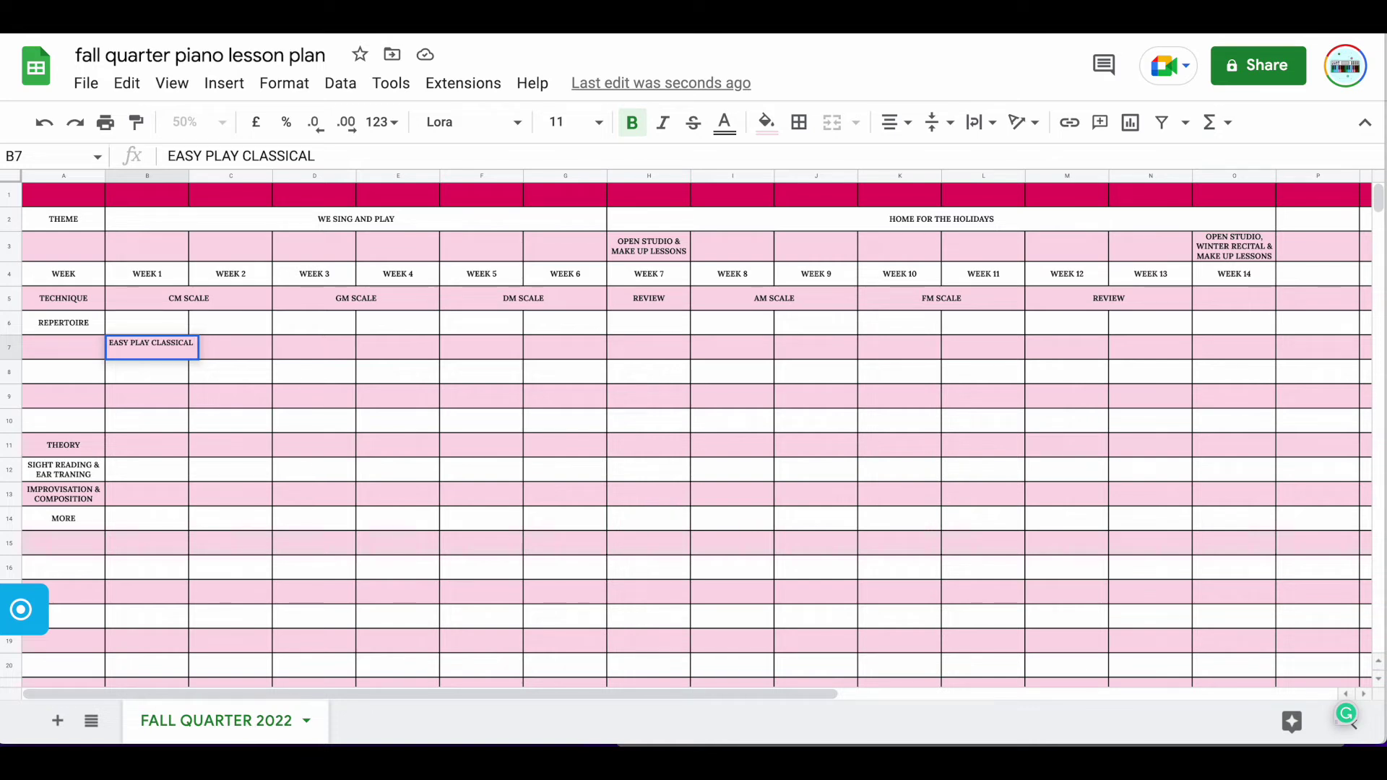
pyautogui.click(145, 369)
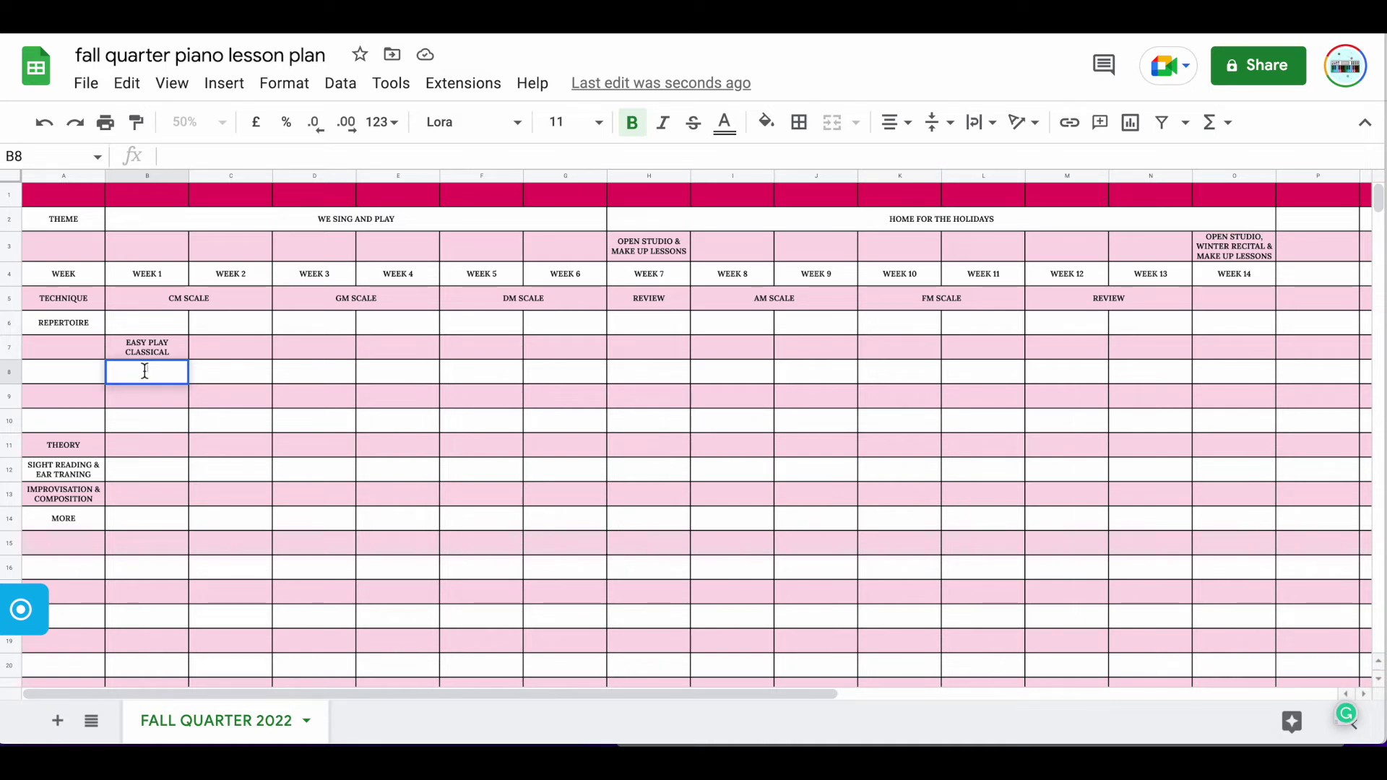
pyautogui.write('SONGS OF LIBERTY')
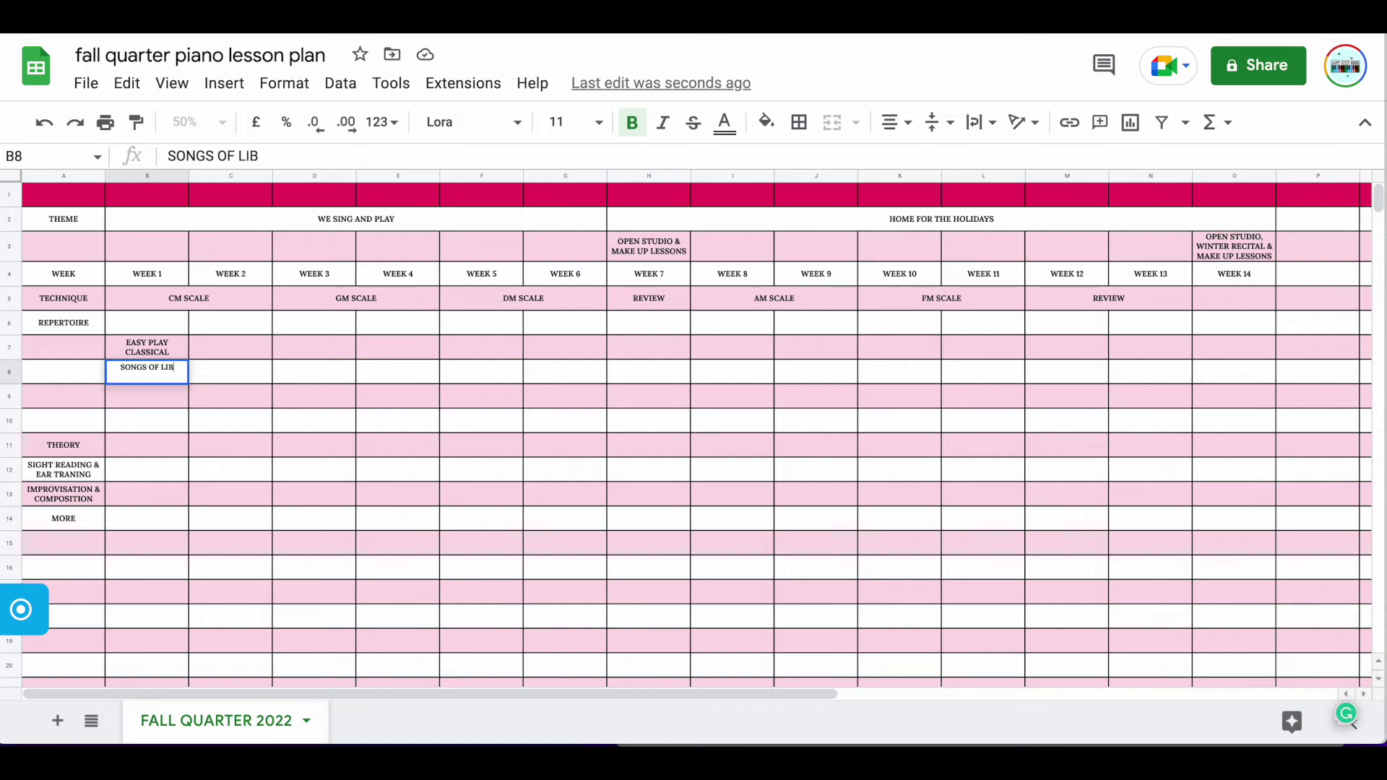
# Enter "EASY PLAY PIANO" in B9 and "SONGS FOR CHILDREN" in B10 to complete the WEEK 1 repertoire list.
pyautogui.doubleClick(155, 397)
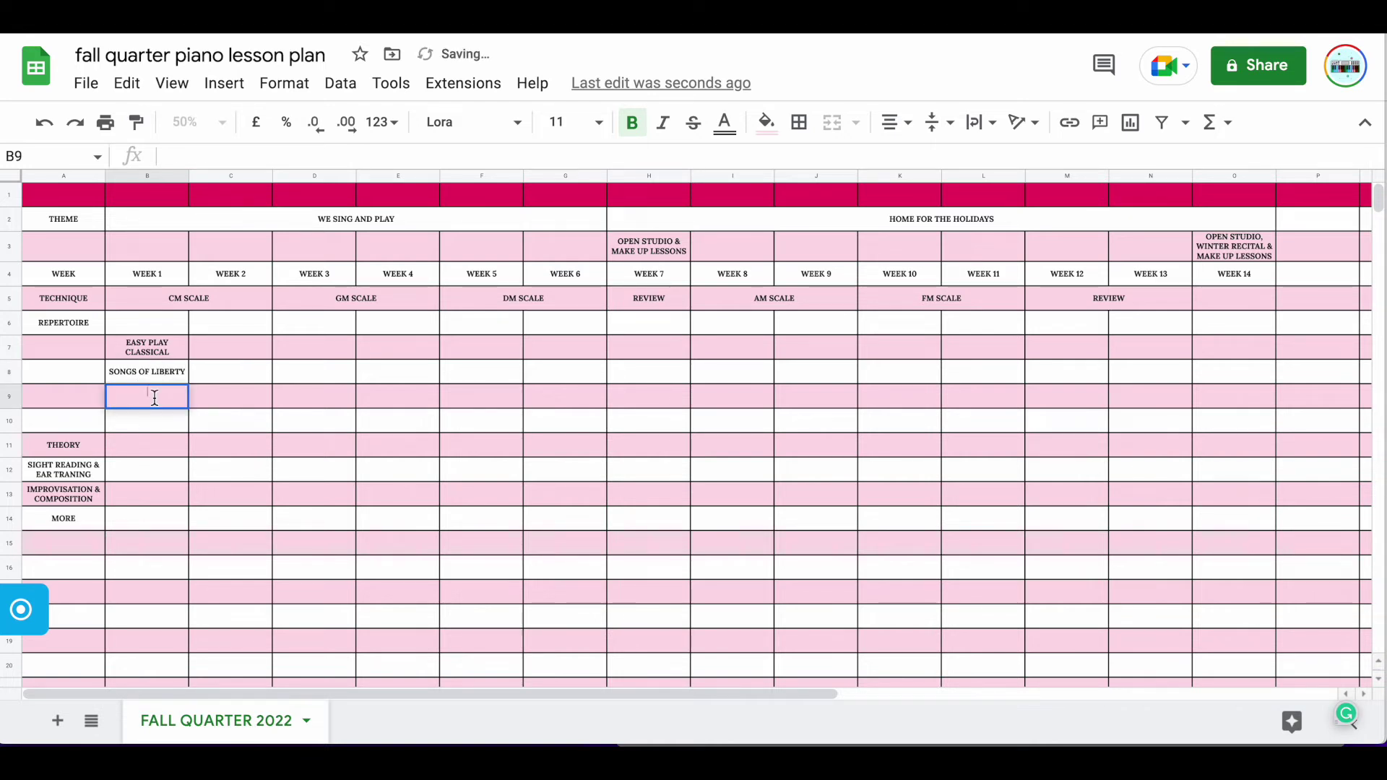
pyautogui.write('EASY PLAY PIANO')
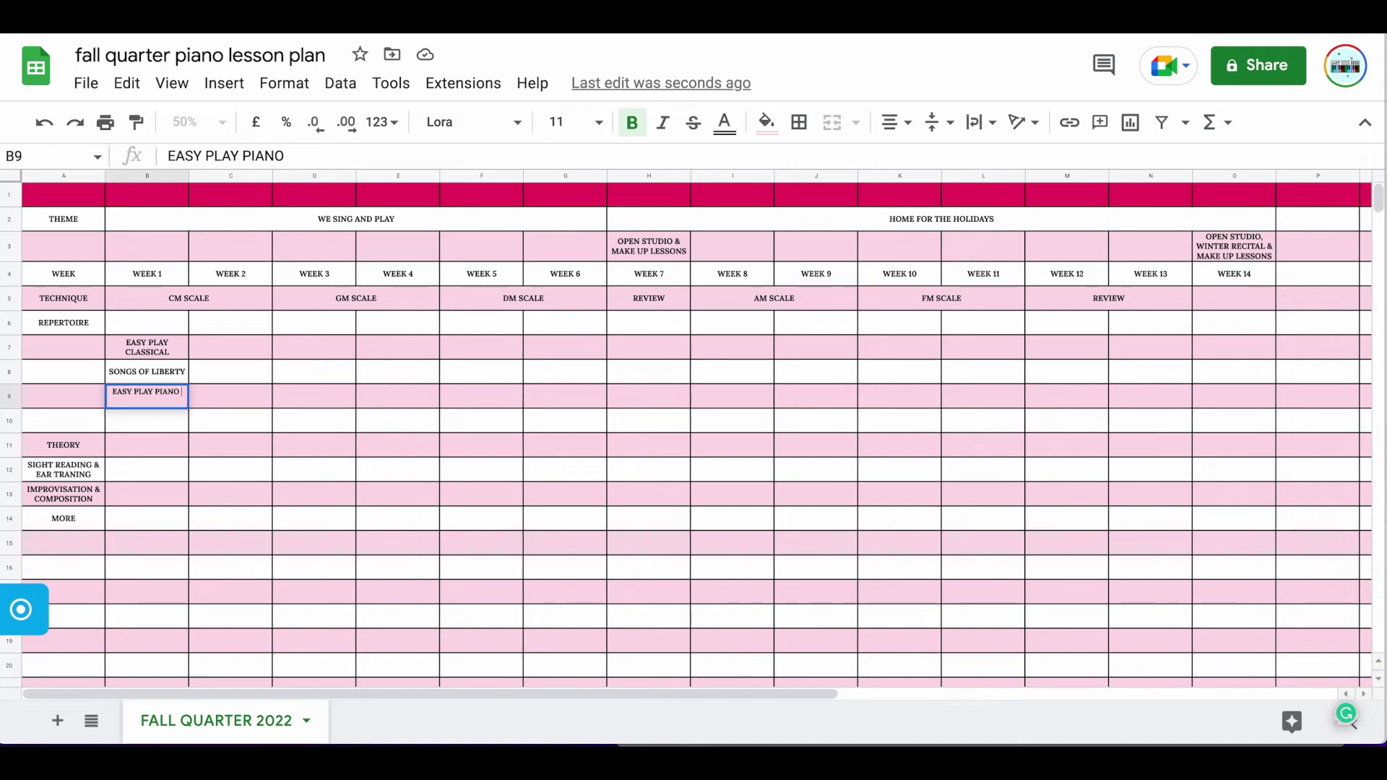
pyautogui.click(151, 419)
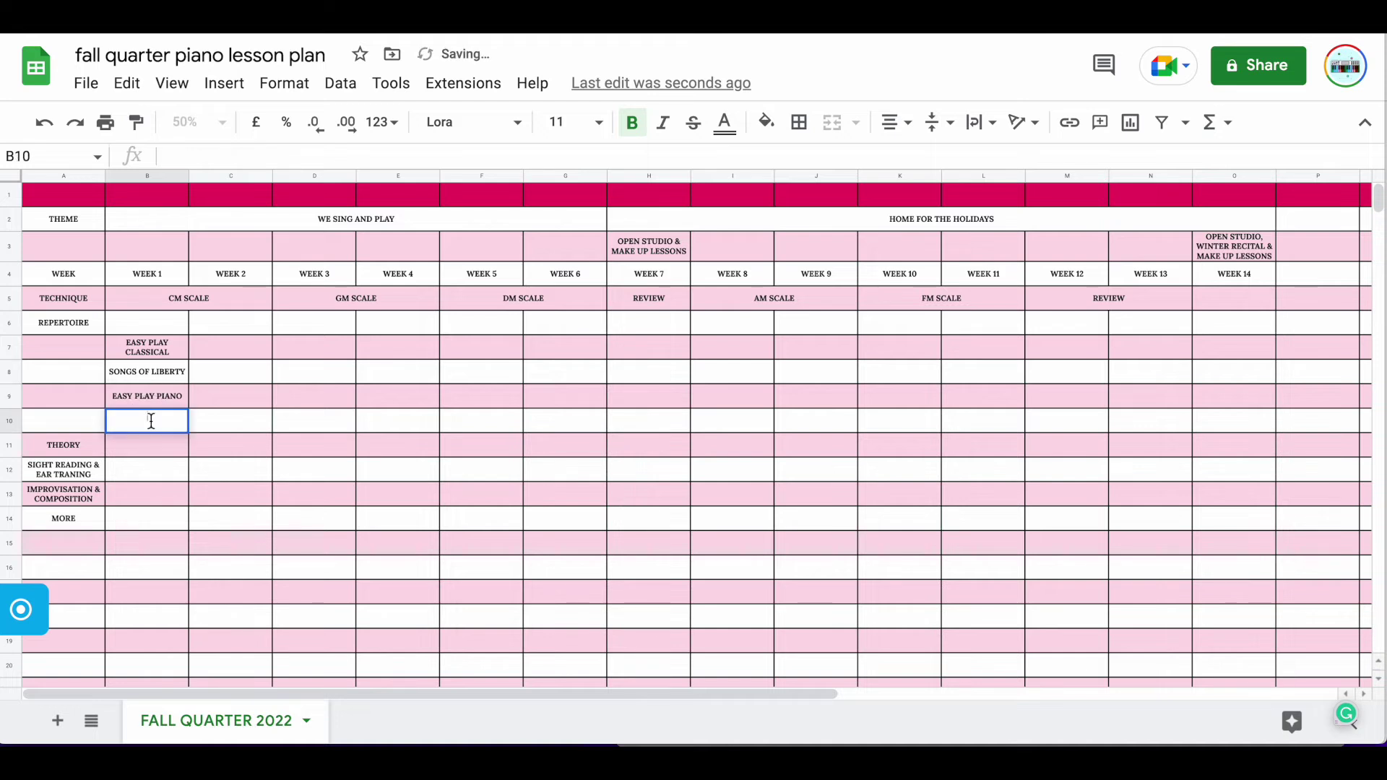
pyautogui.write('SONGS FOR CHILDREN')
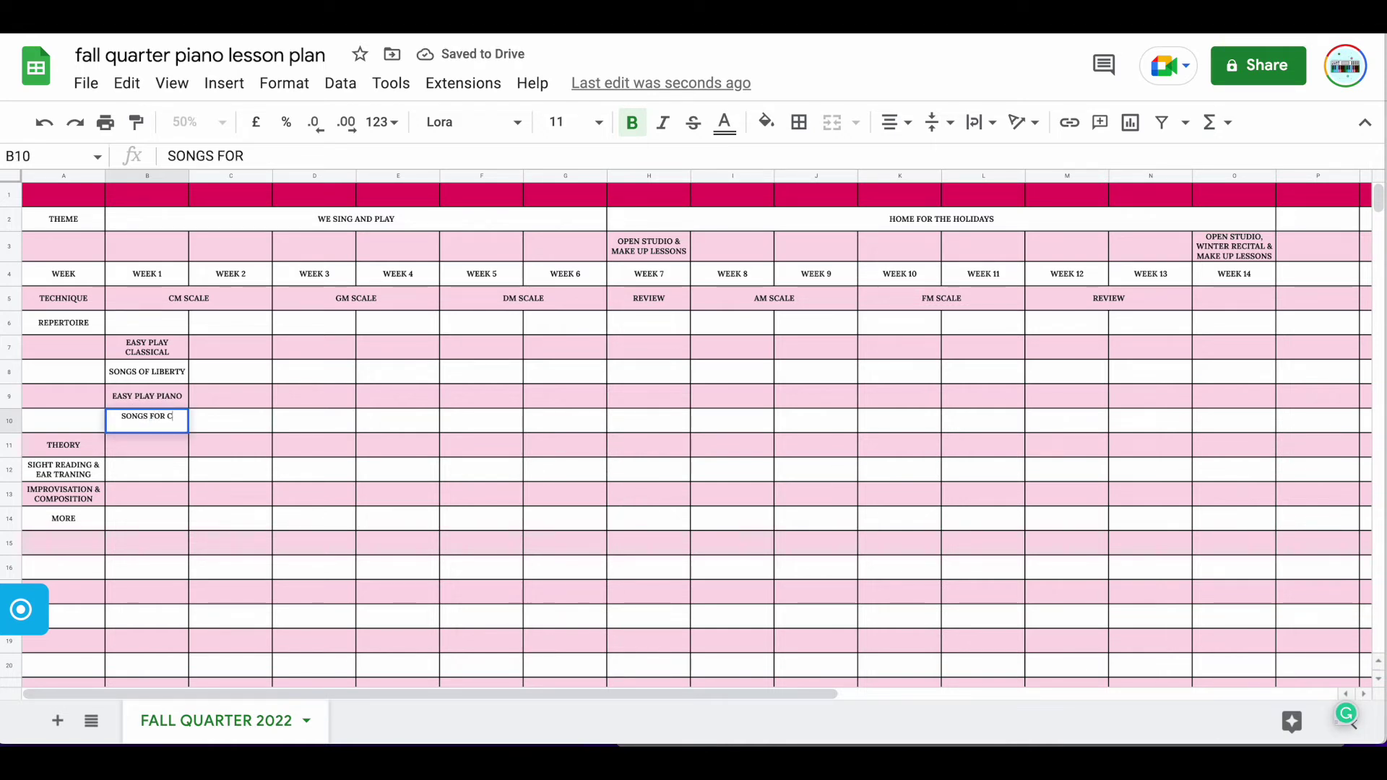
pyautogui.click(249, 418)
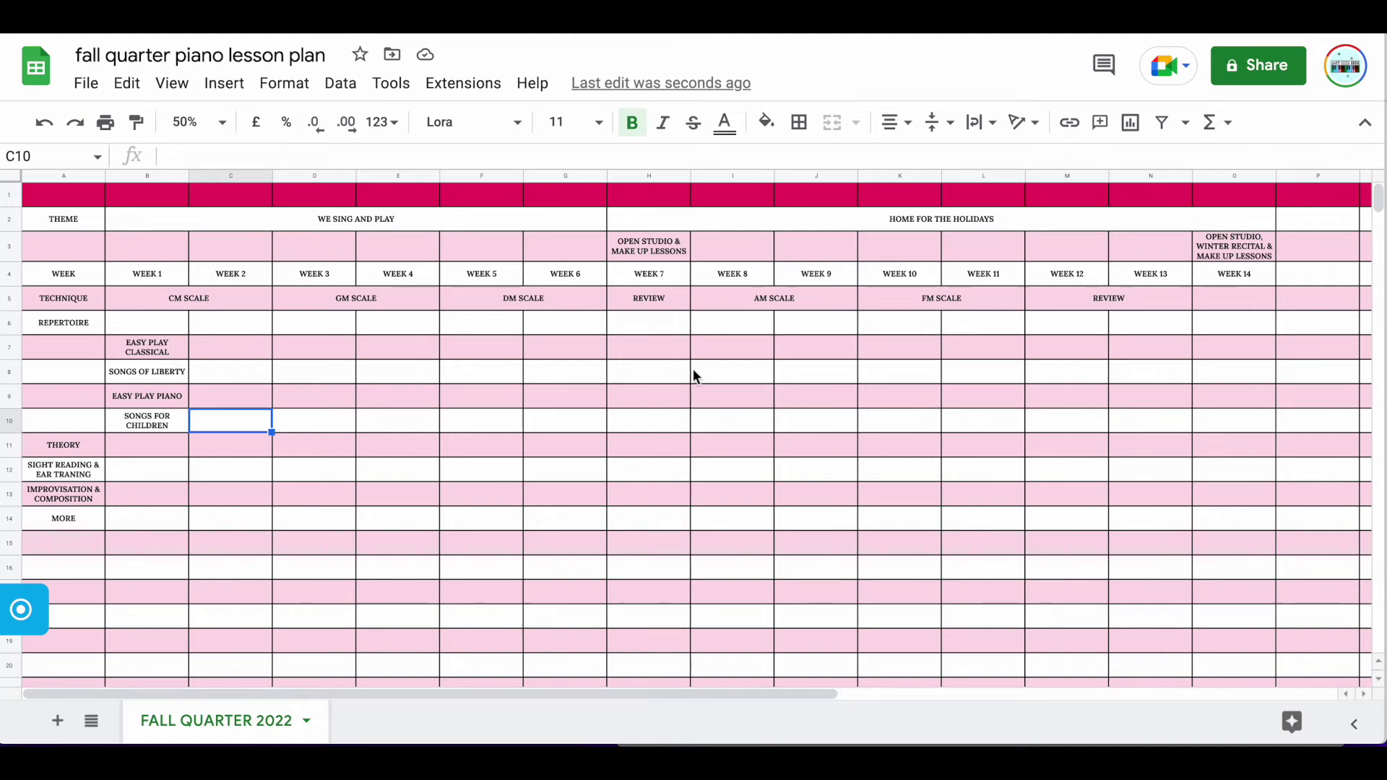
# Enter "JINGLE BELLS" in I7 and "WE WISH YOU A MERRY X-MAS" in I8 as WEEK 8 repertoire.
pyautogui.doubleClick(720, 348)
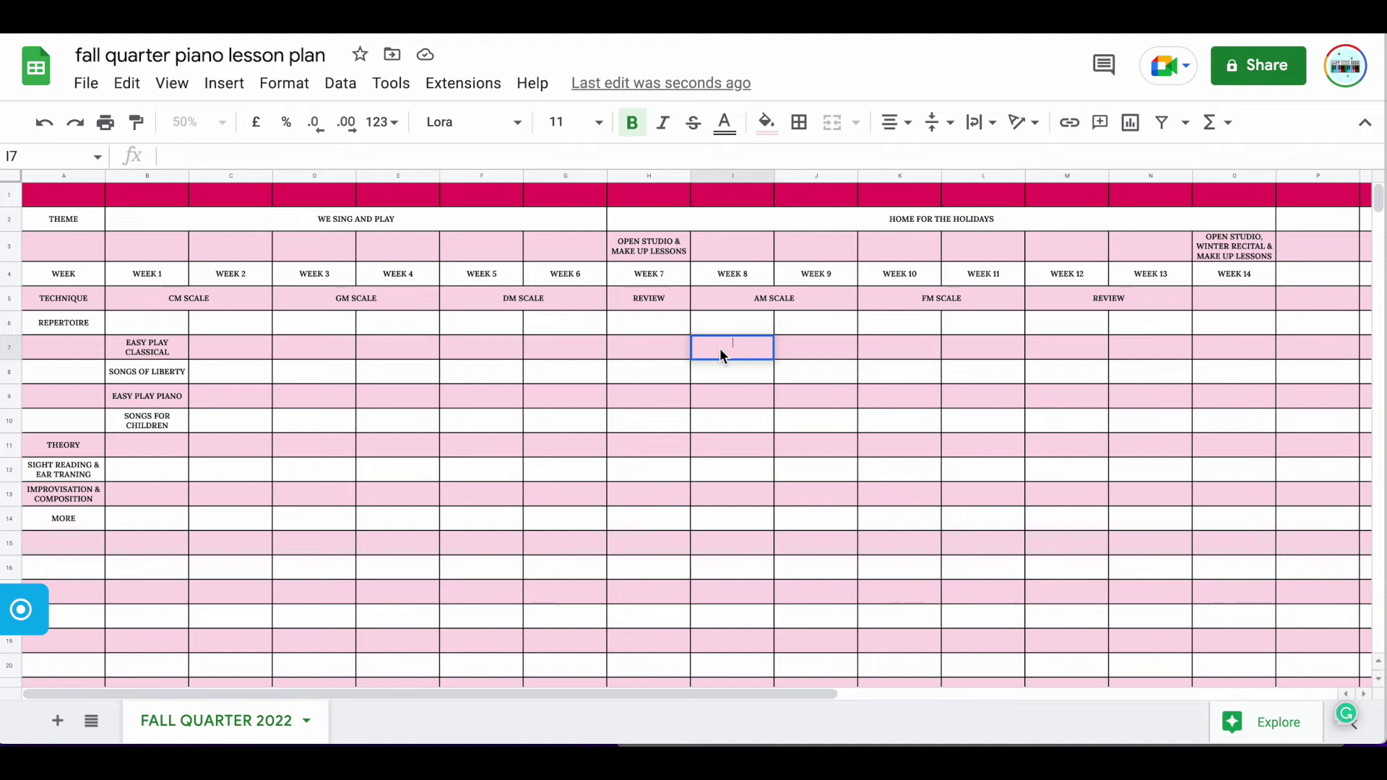
pyautogui.write('JINGLE BELLS')
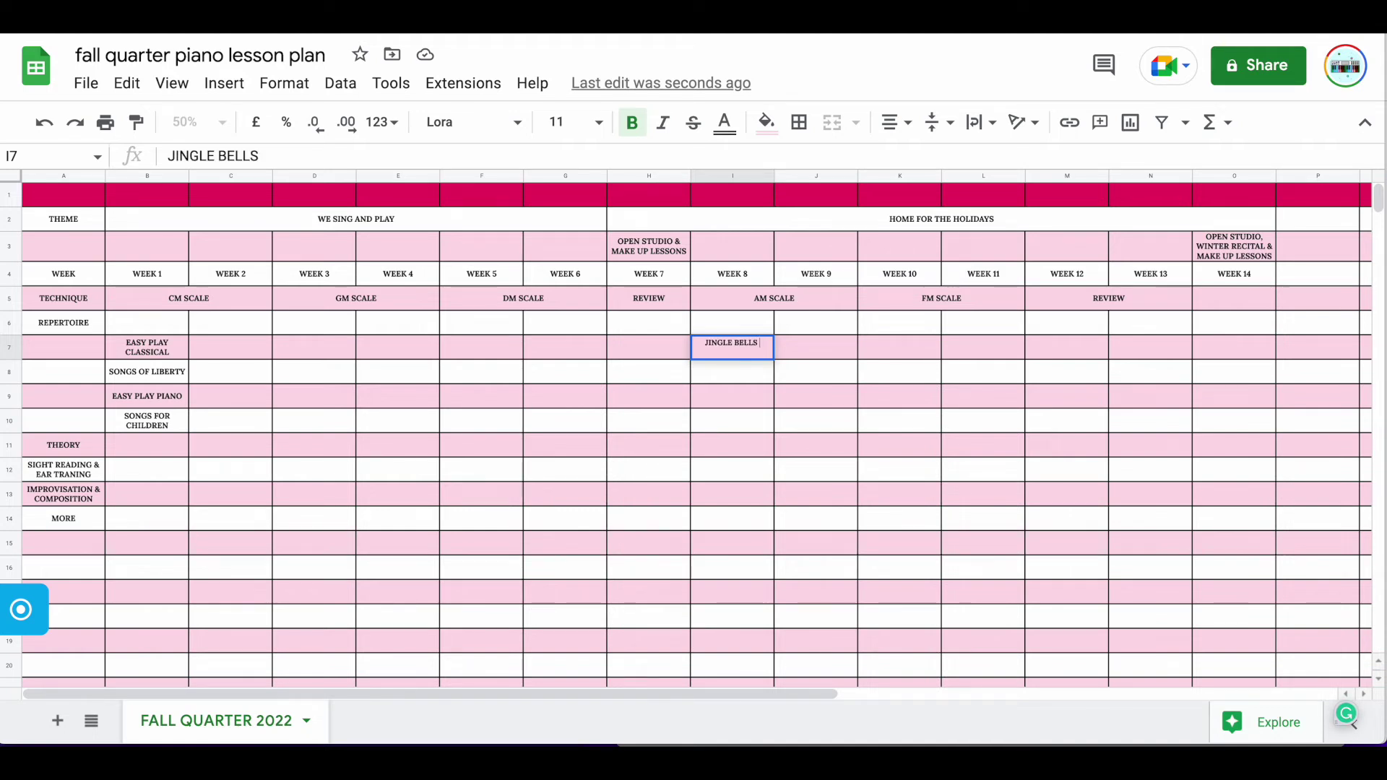
pyautogui.doubleClick(742, 374)
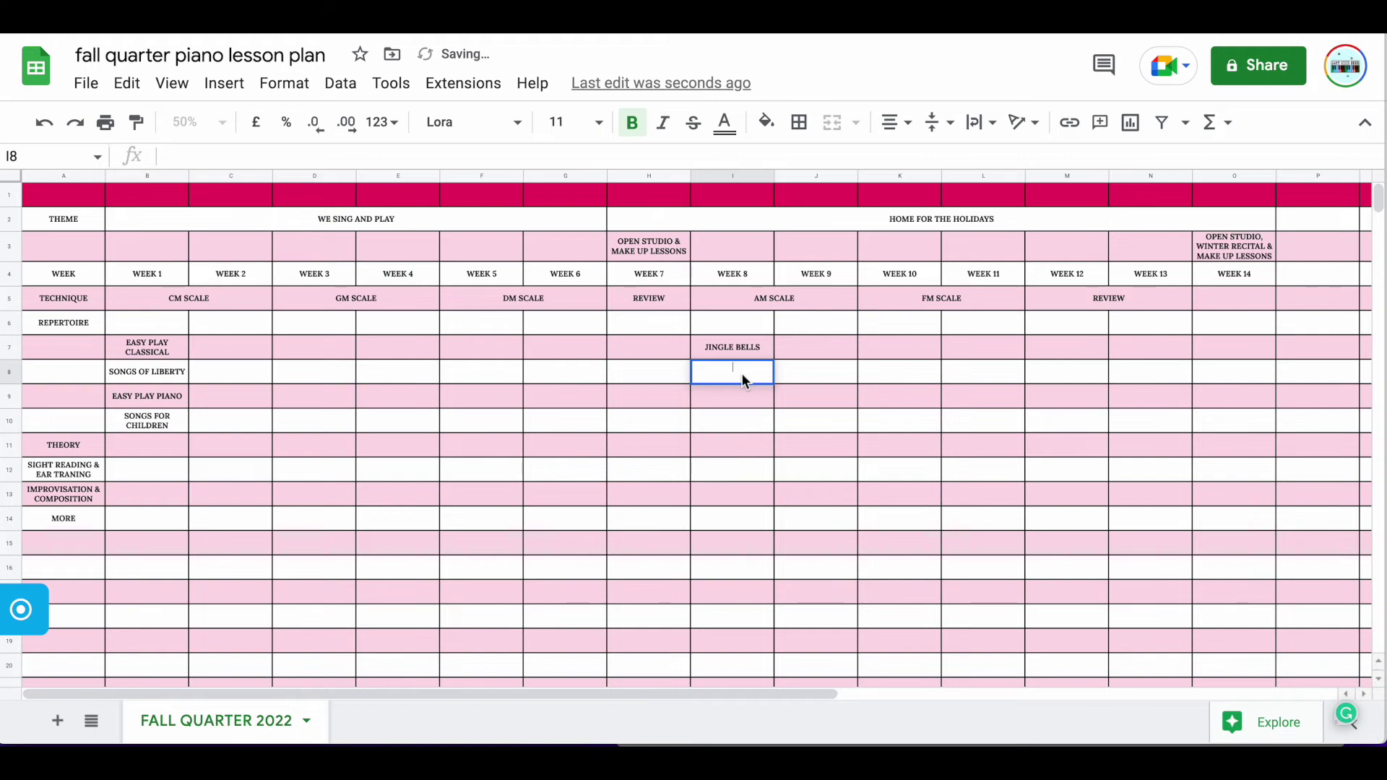
pyautogui.write('WE WISH YOU A MERRY')
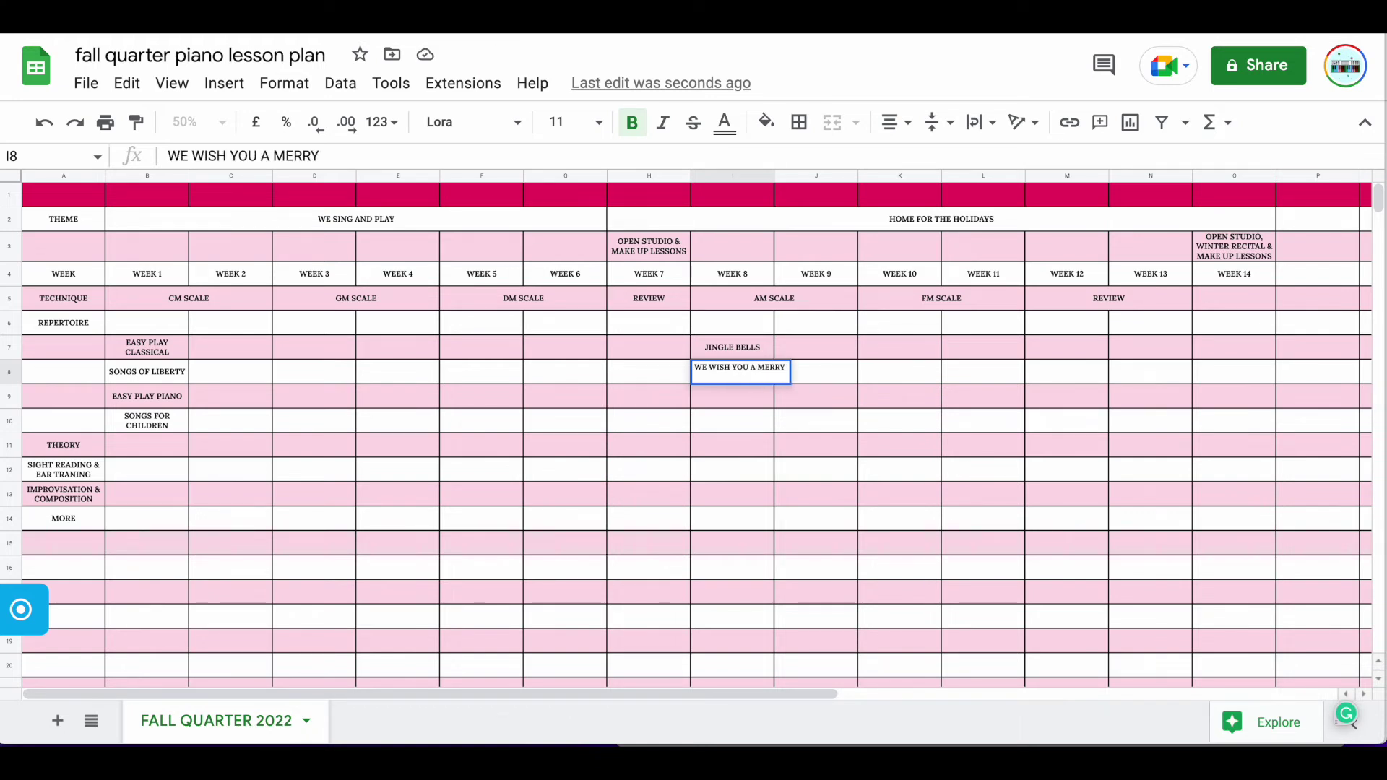
pyautogui.write(' X-MAS')
pyautogui.press('Return')
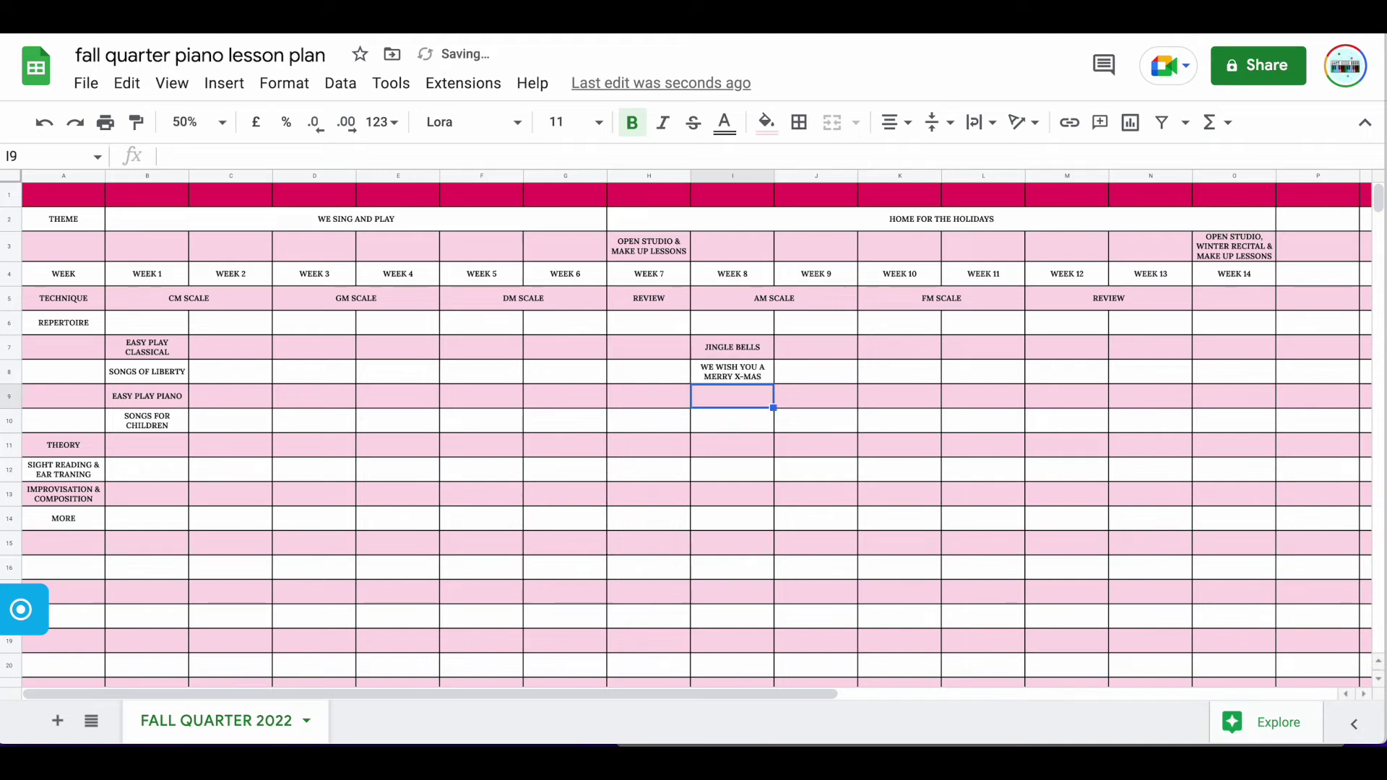
# Enter "MERRY CHIRSTMAS DARLING" in I9 as the third WEEK 8 repertoire piece.
pyautogui.write('MER')
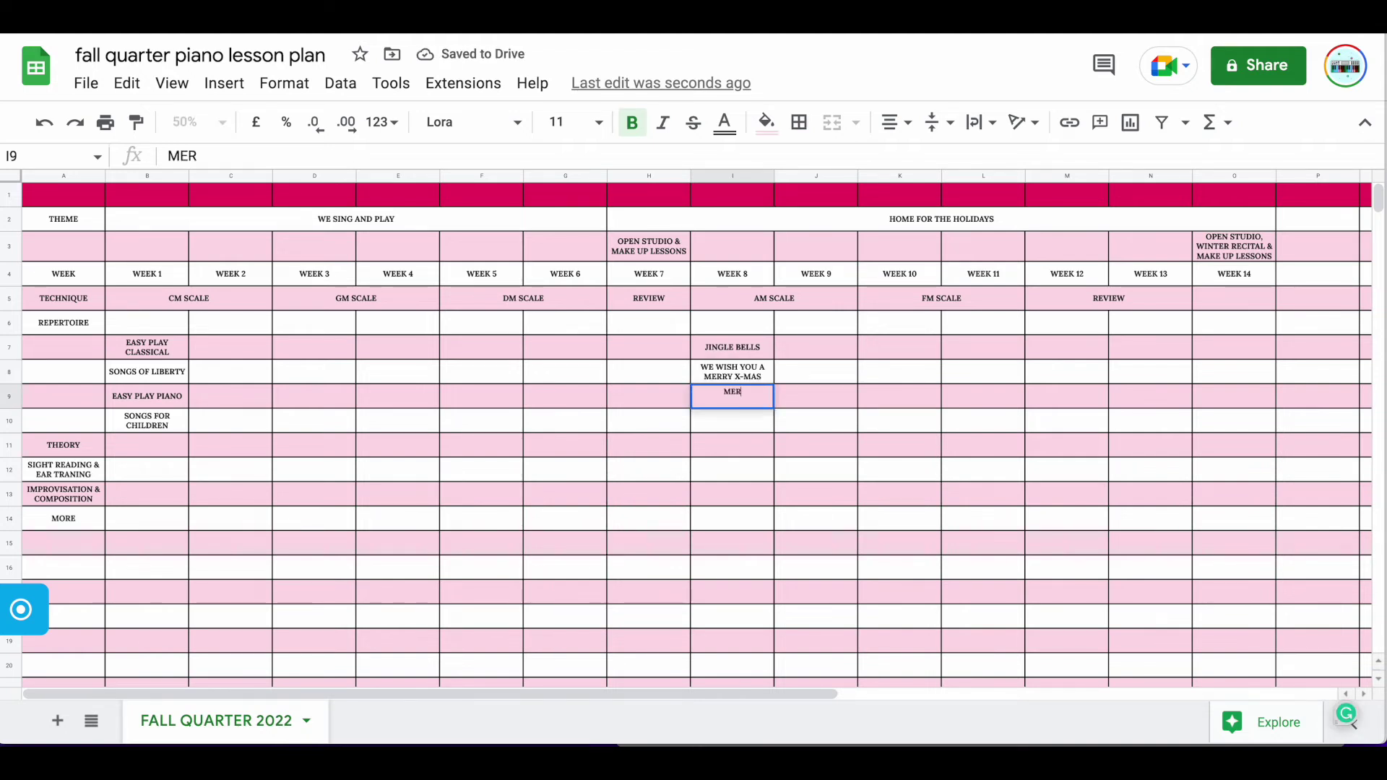
pyautogui.write('RY CHRISTMAS CARLIN')
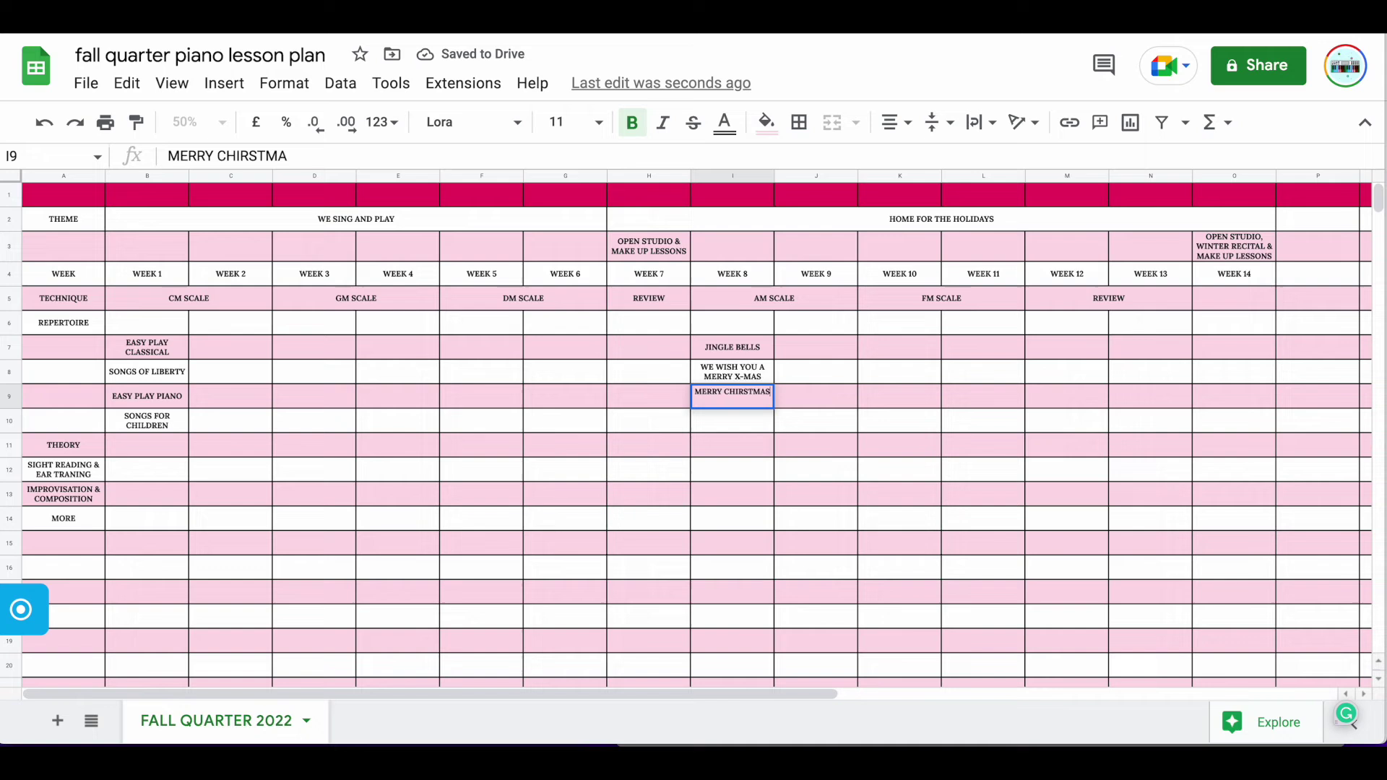
pyautogui.press('BackSpace')
pyautogui.press('BackSpace')
pyautogui.press('BackSpace')
pyautogui.press('BackSpace')
pyautogui.press('BackSpace')
pyautogui.press('BackSpace')
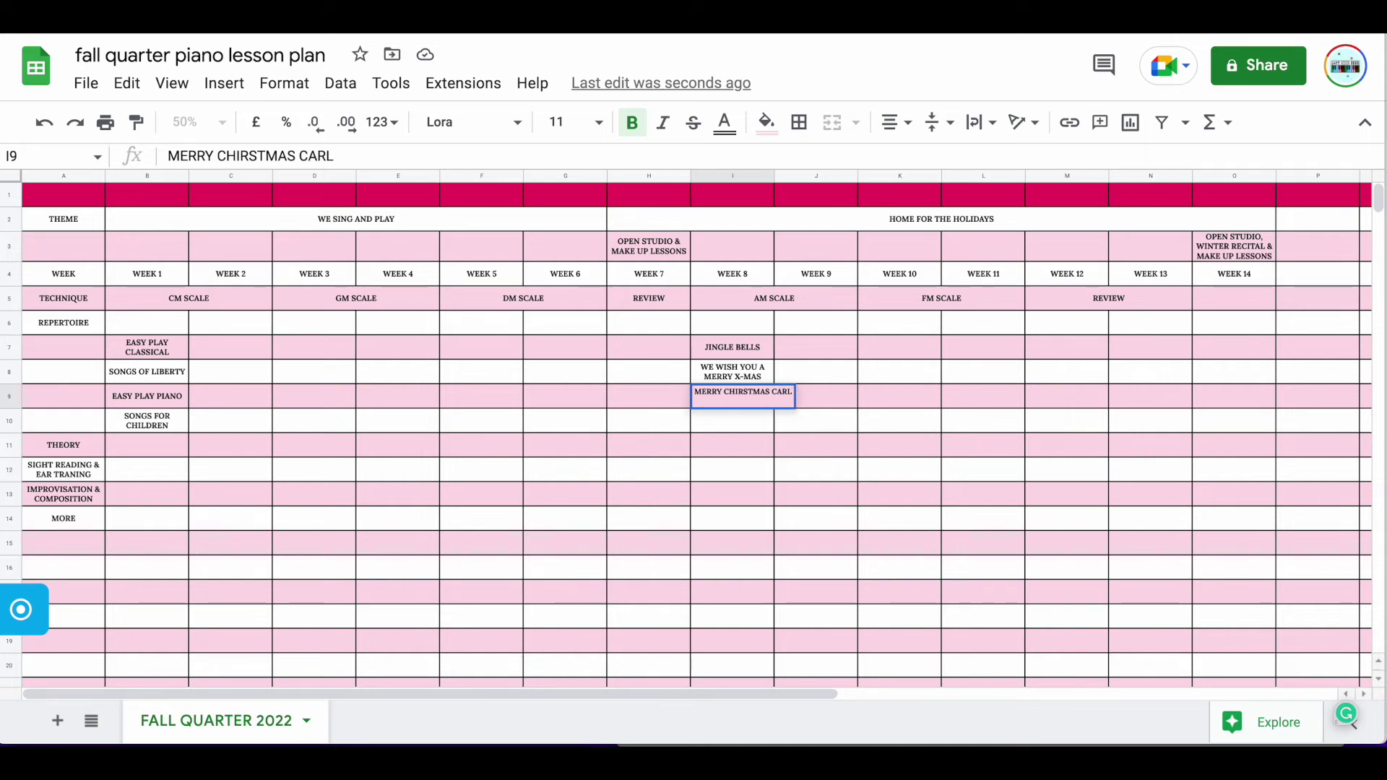
pyautogui.write('DA')
pyautogui.press('BackSpace')
pyautogui.press('BackSpace')
pyautogui.press('BackSpace')
pyautogui.press('BackSpace')
pyautogui.press('BackSpace')
pyautogui.press('BackSpace')
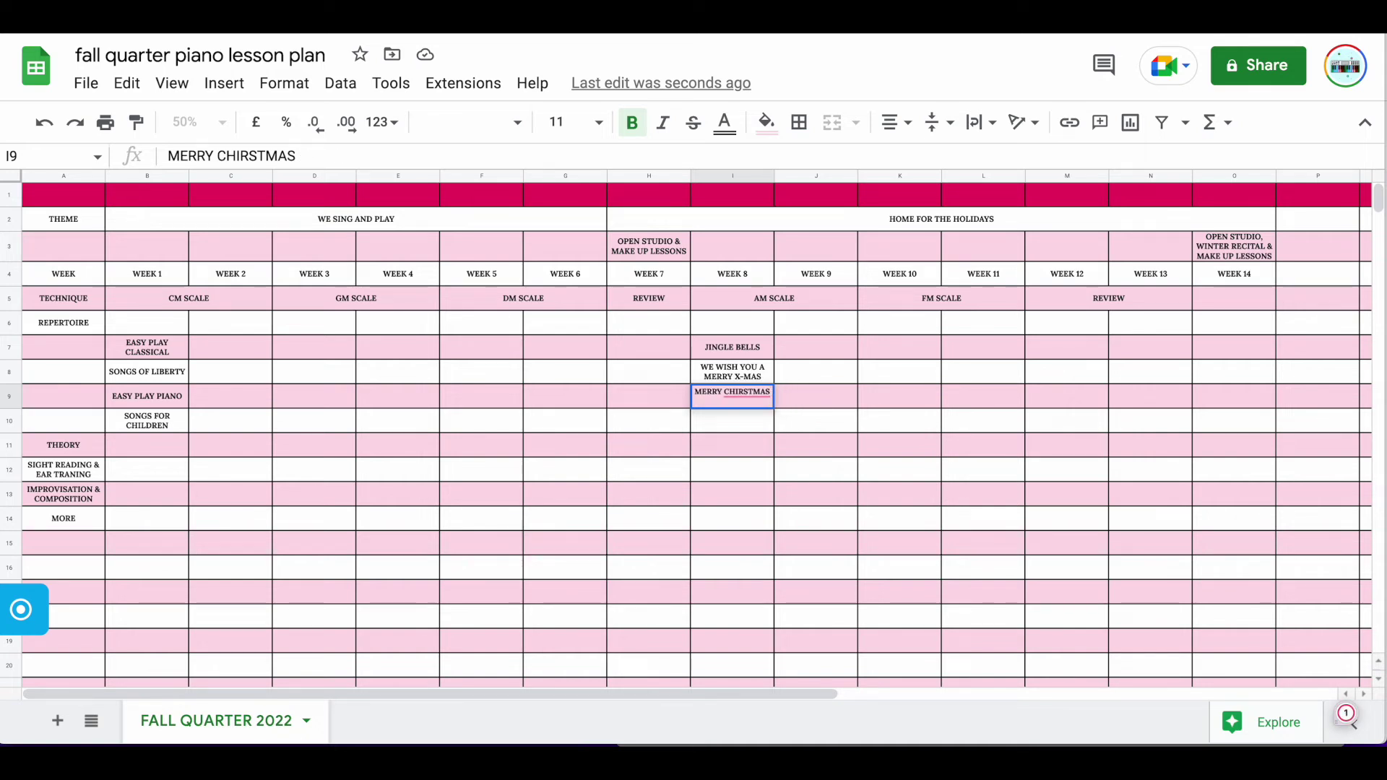
pyautogui.write('MAS DARLING')
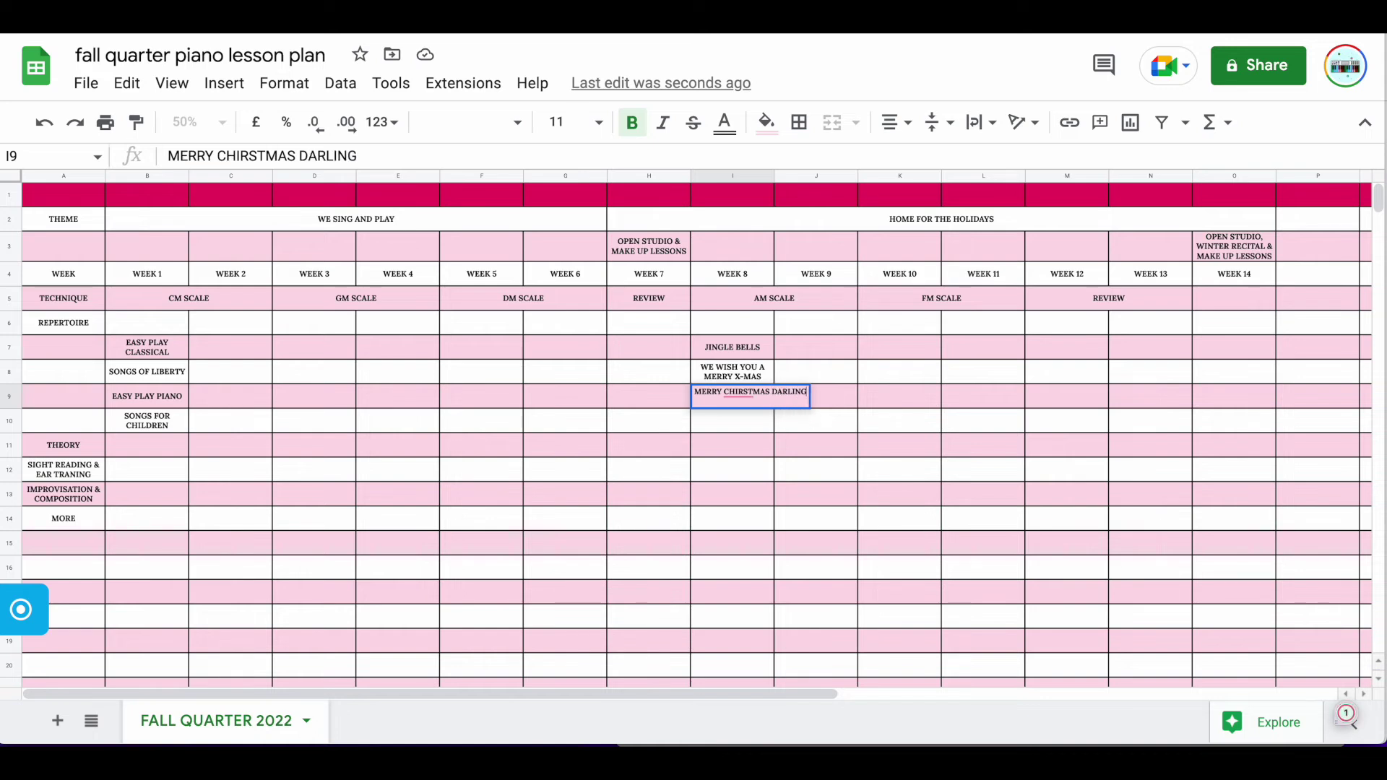
pyautogui.press('Return')
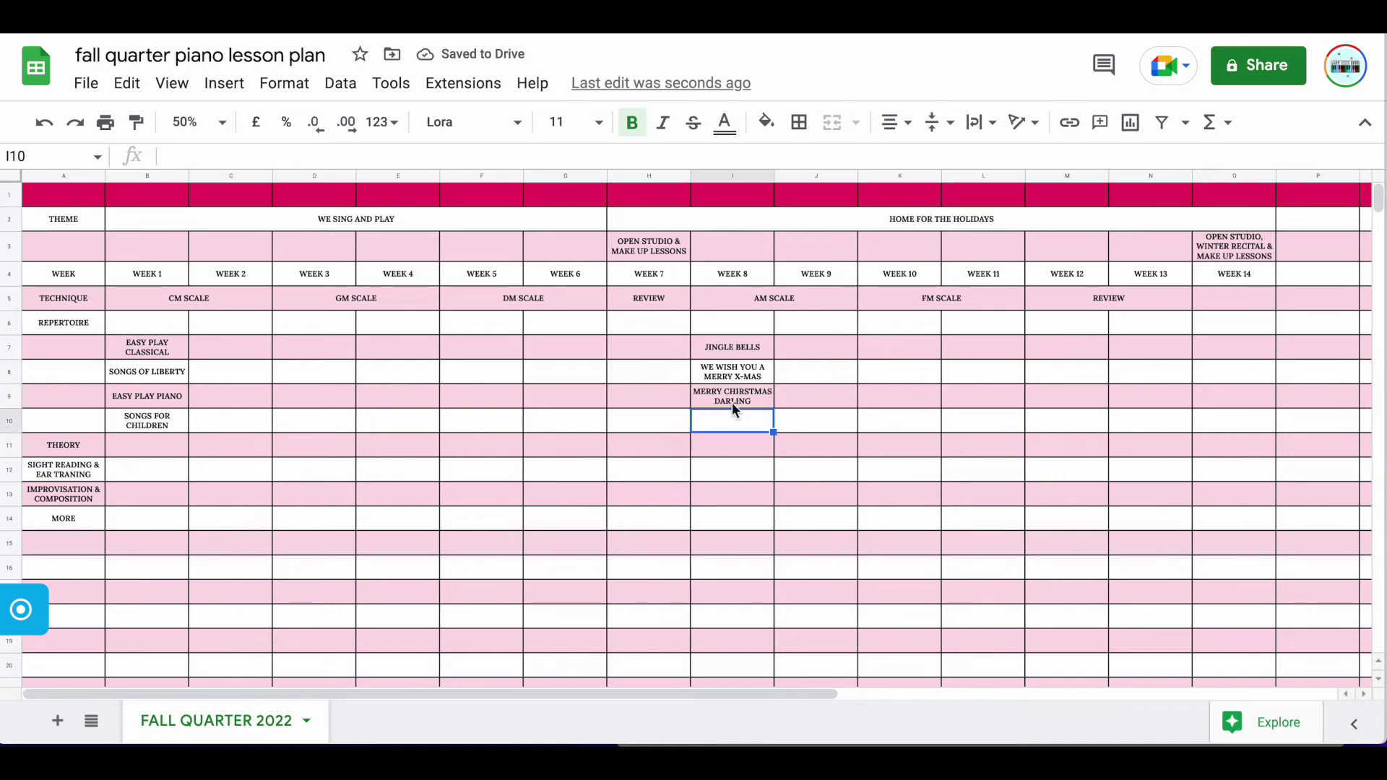
# Enter "JOY TO THE WORLD" in I10 as the fourth WEEK 8 repertoire piece.
pyautogui.write('JOH T')
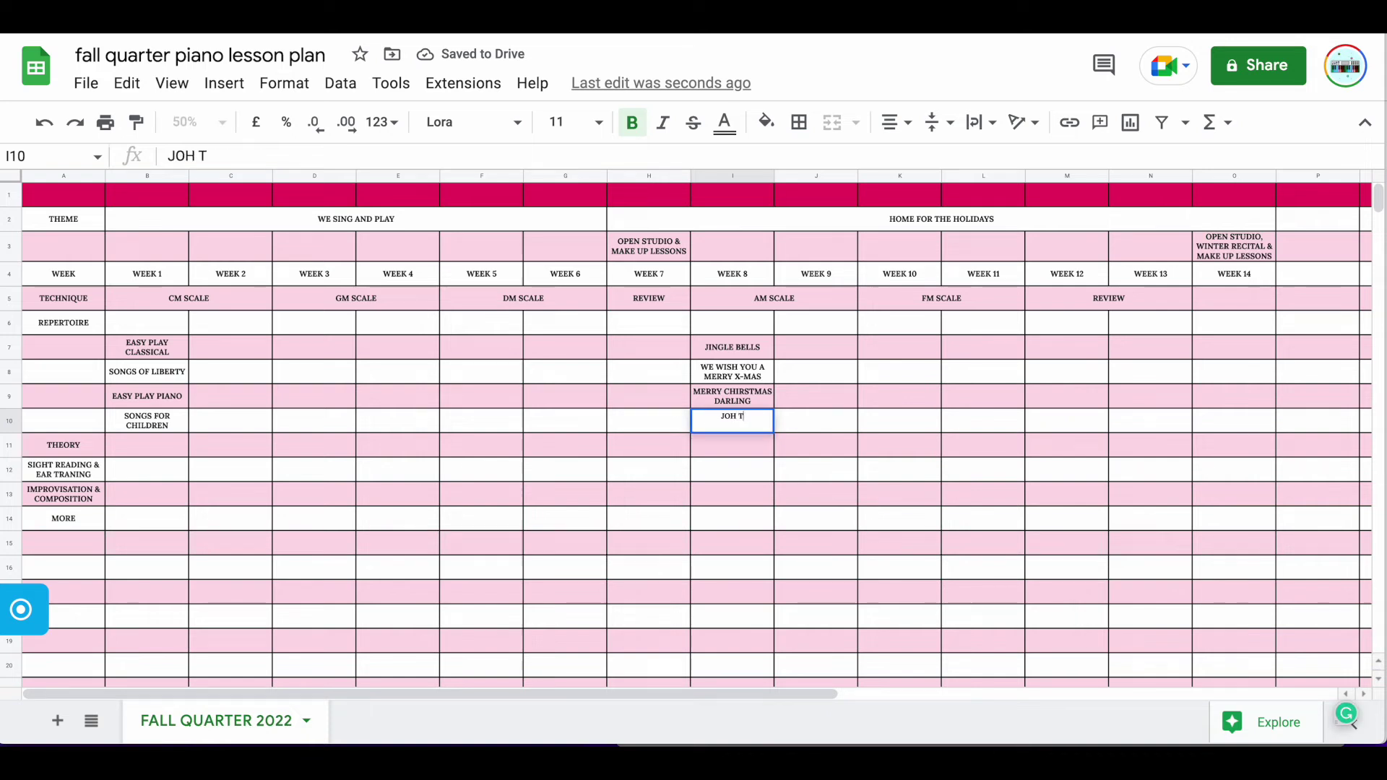
pyautogui.press('BackSpace')
pyautogui.press('BackSpace')
pyautogui.press('BackSpace')
pyautogui.write('Y TO THE WORLD')
pyautogui.click(754, 443)
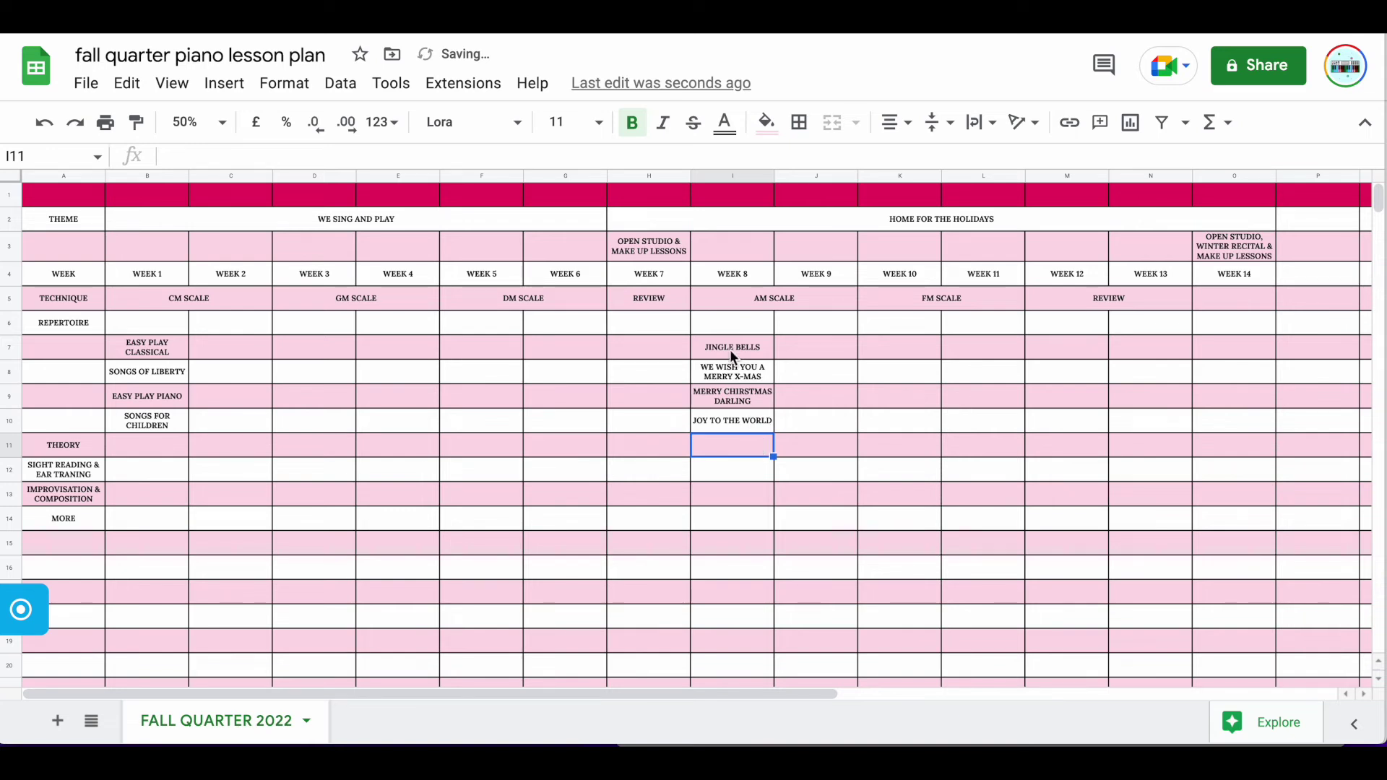
# Merge each repertoire entry in rows 7 to 10 across its weeks: columns B to G for weeks 1–6 and I to N for weeks 8–13.
pyautogui.click(172, 354)
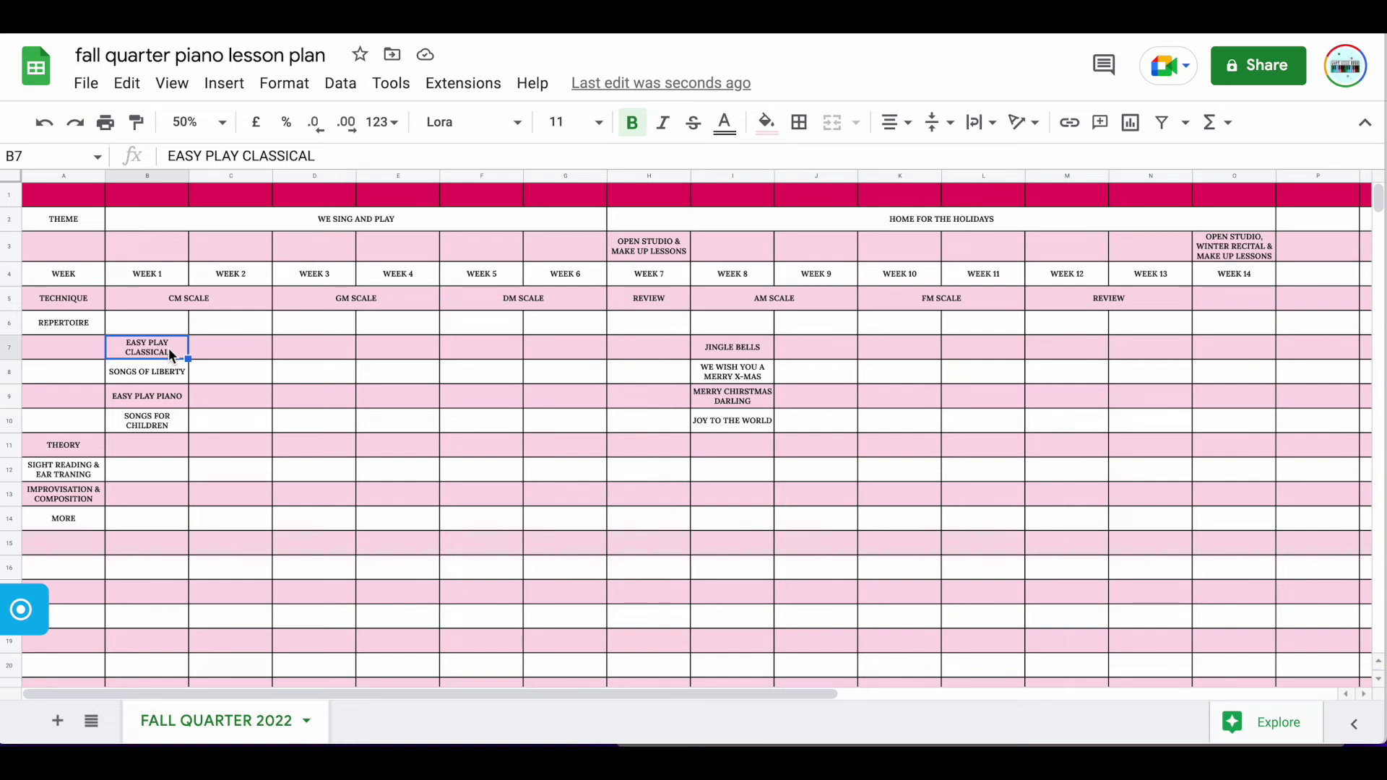
pyautogui.click(170, 350)
pyautogui.keyDown('shift'); pyautogui.click(555, 356); pyautogui.keyUp('shift')
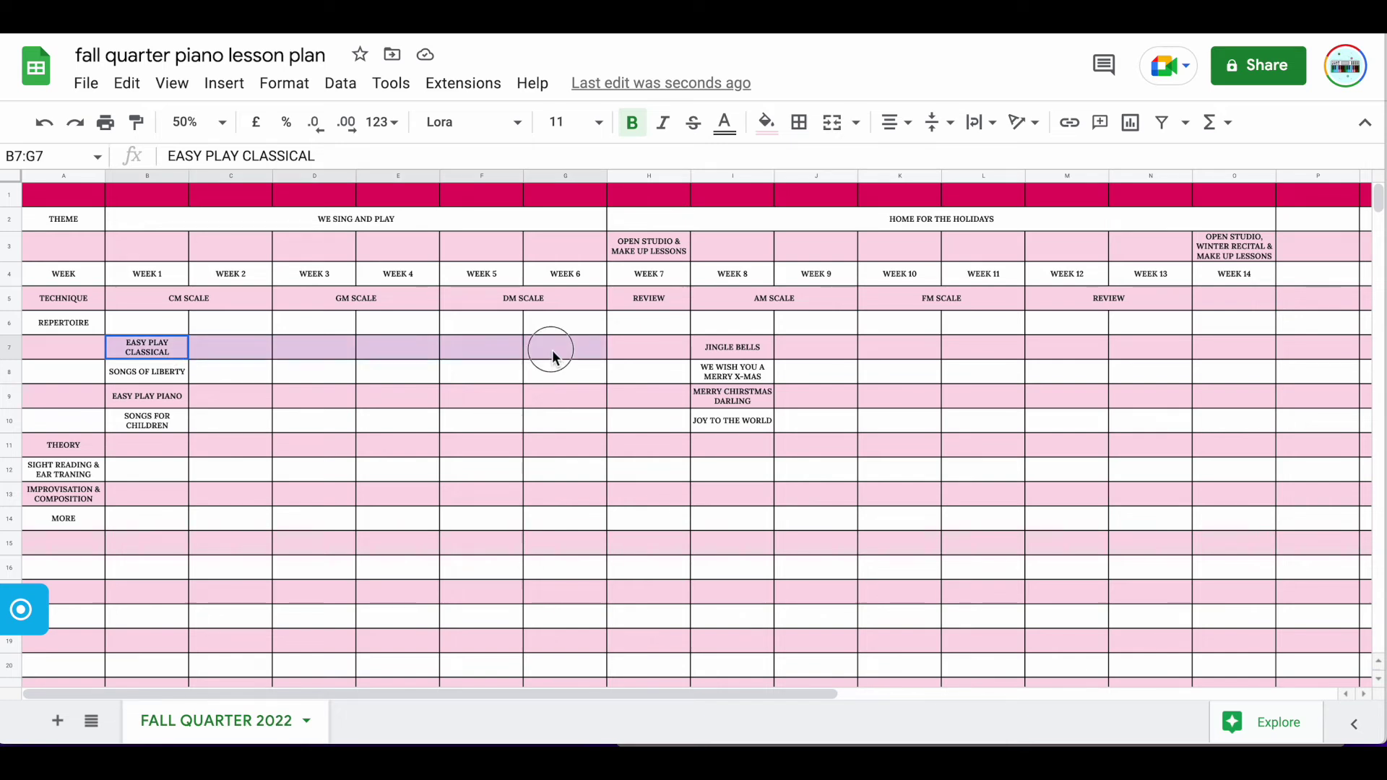
pyautogui.click(285, 83)
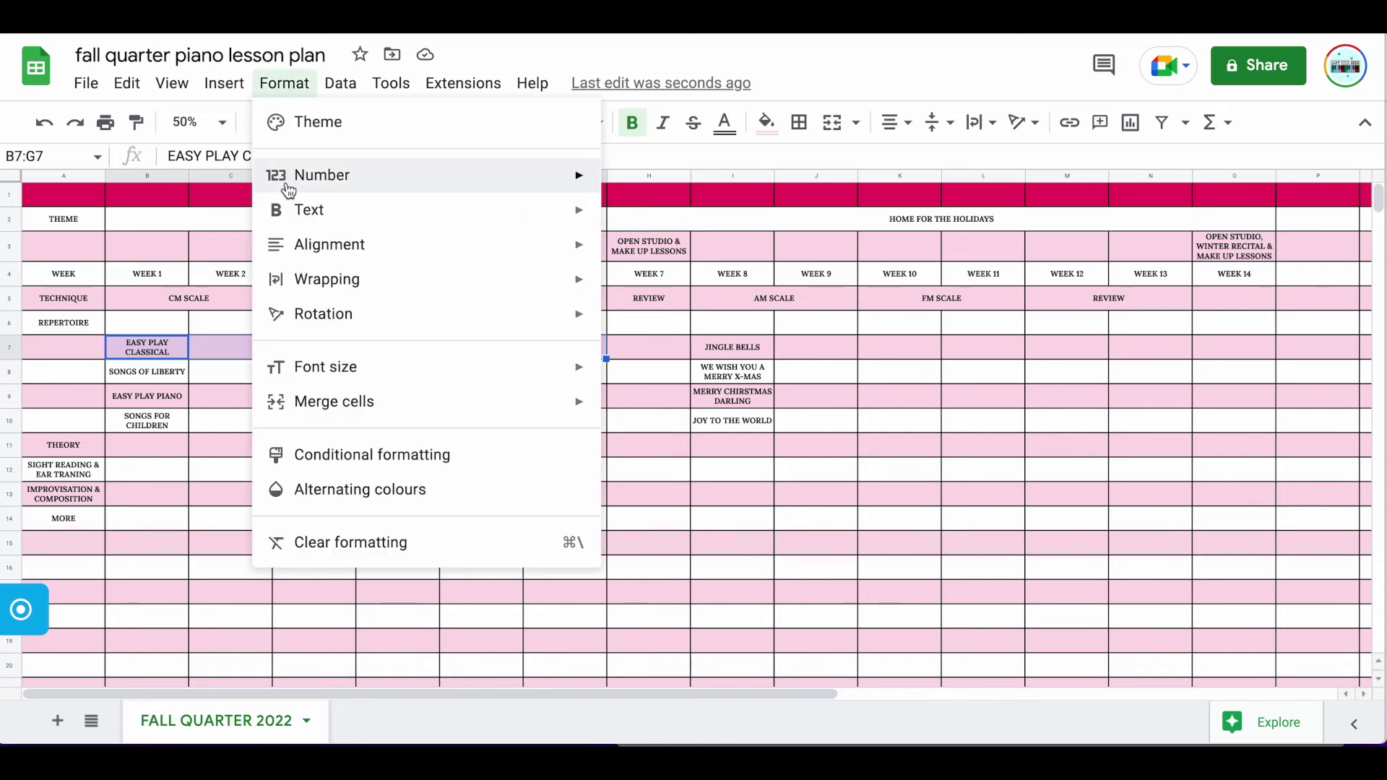
pyautogui.moveTo(453, 410)
pyautogui.click(631, 409)
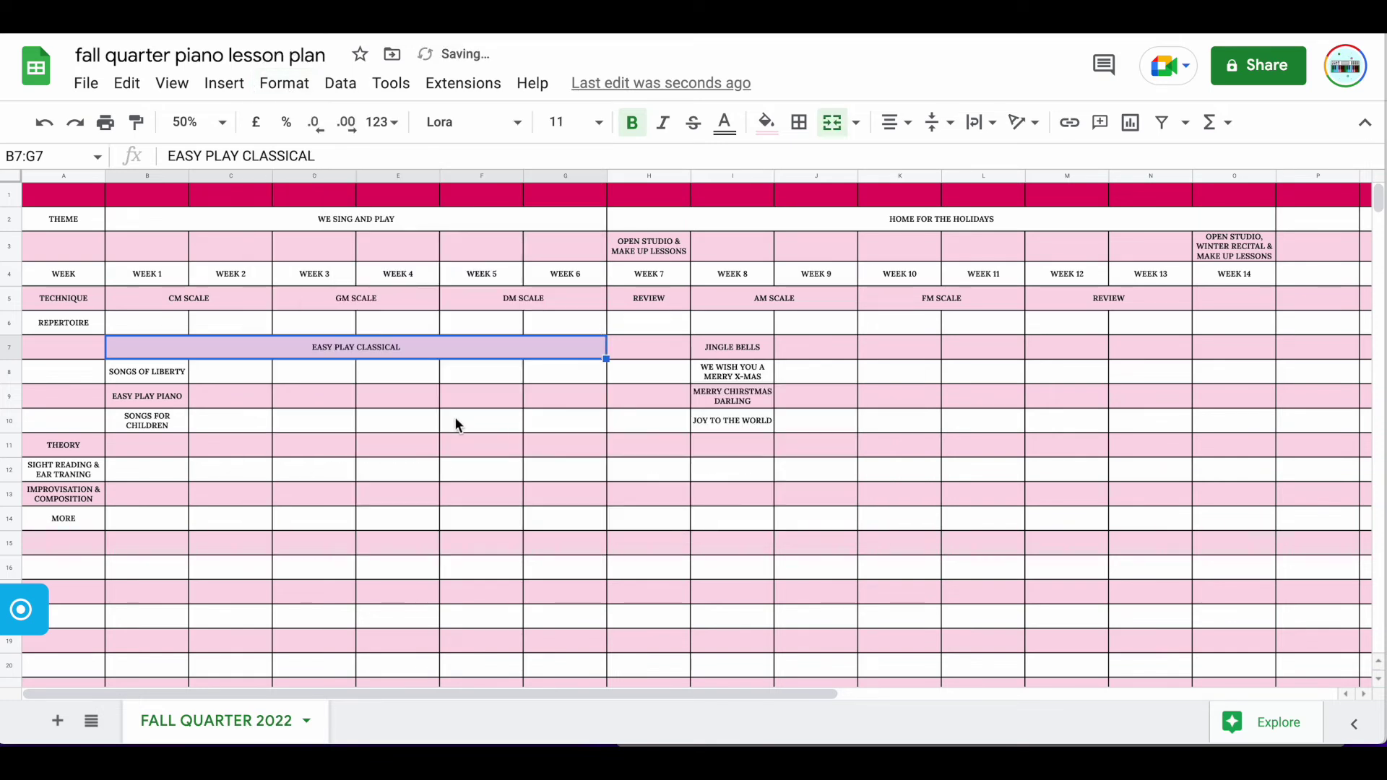
pyautogui.click(172, 371)
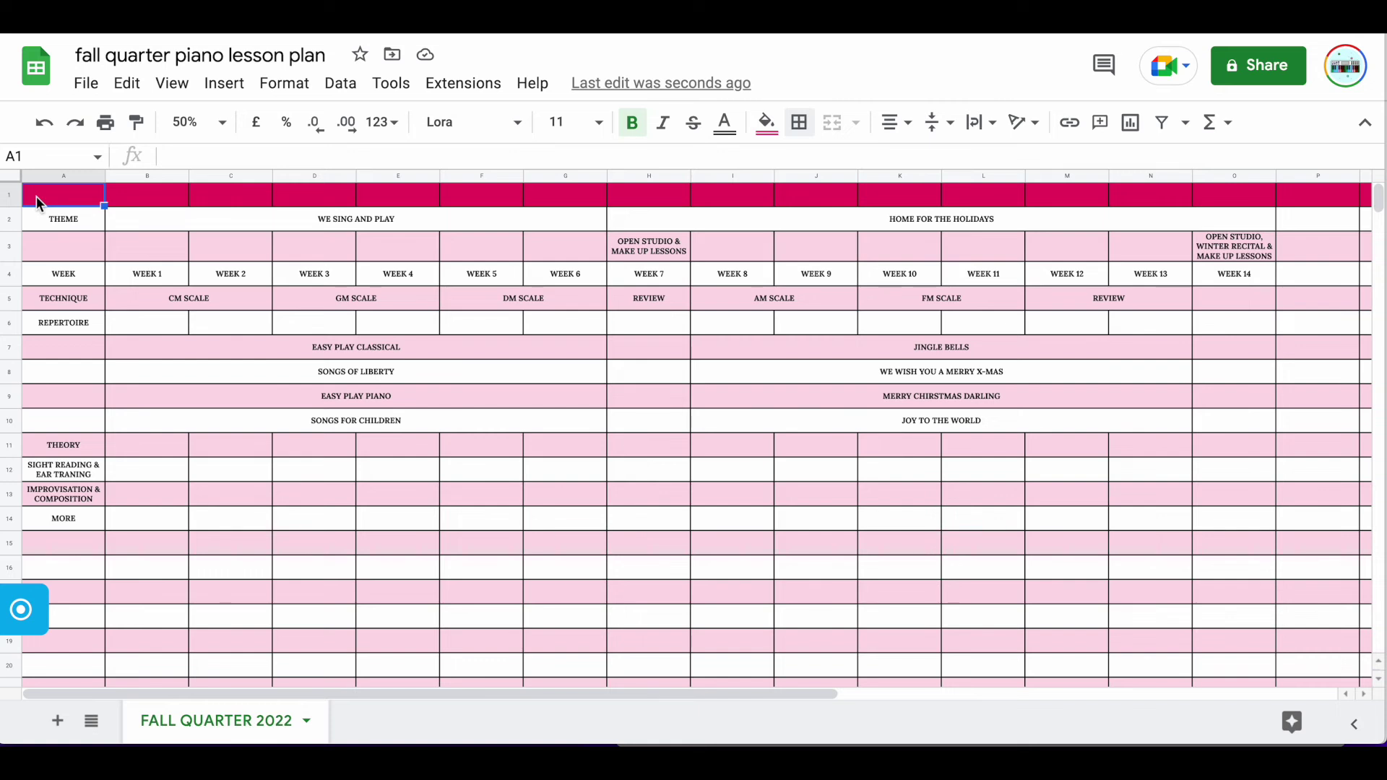
# Set the sheet zoom to 75% and review the lesson plan across to WEEK 14.
pyautogui.click(218, 122)
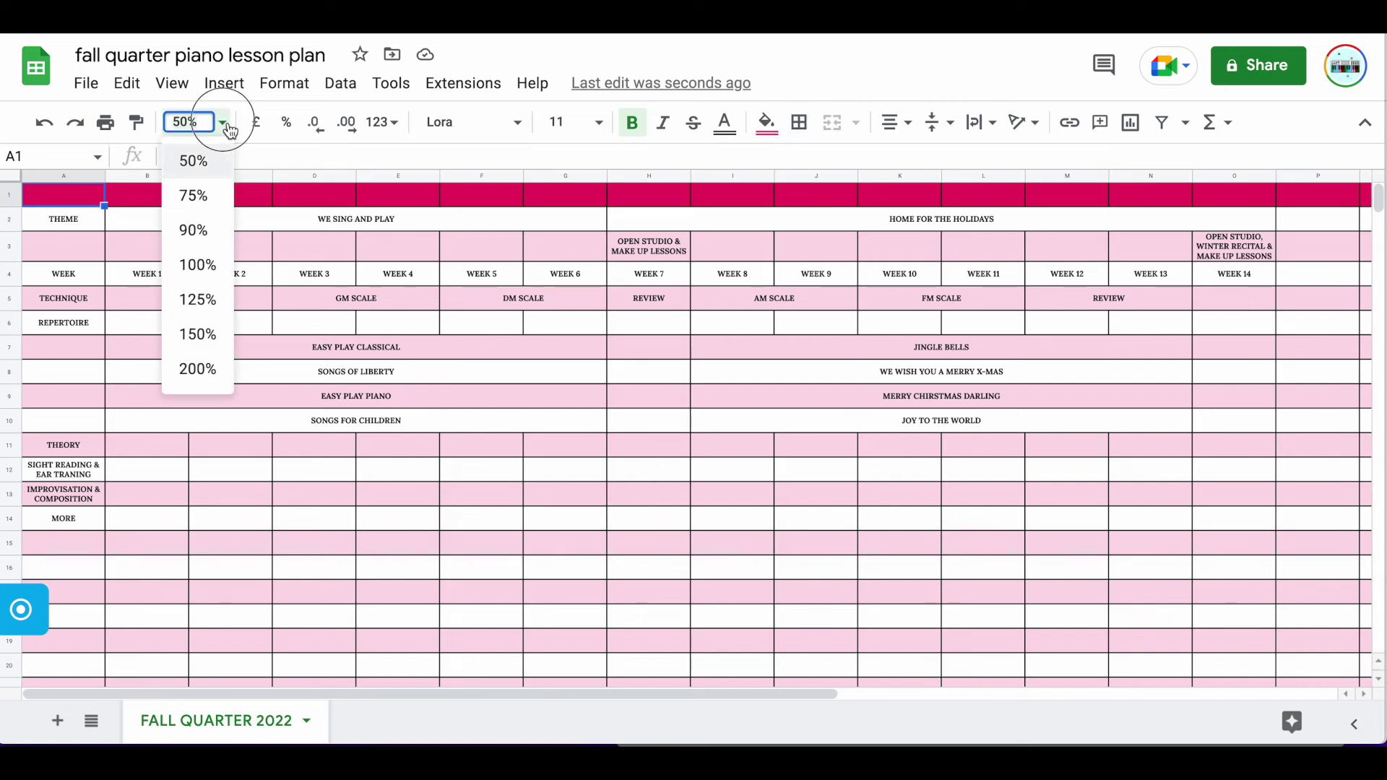
pyautogui.click(195, 196)
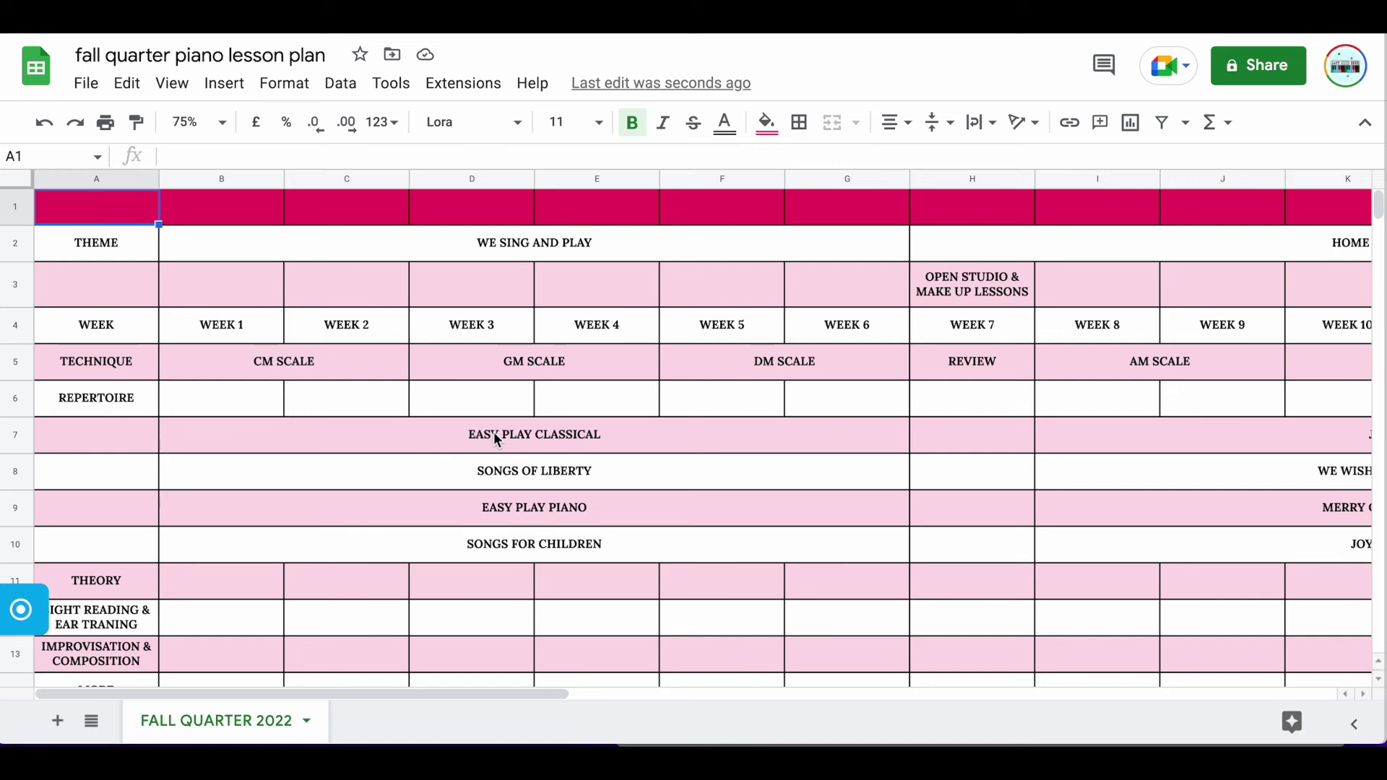
pyautogui.hscroll(3, 497, 439)
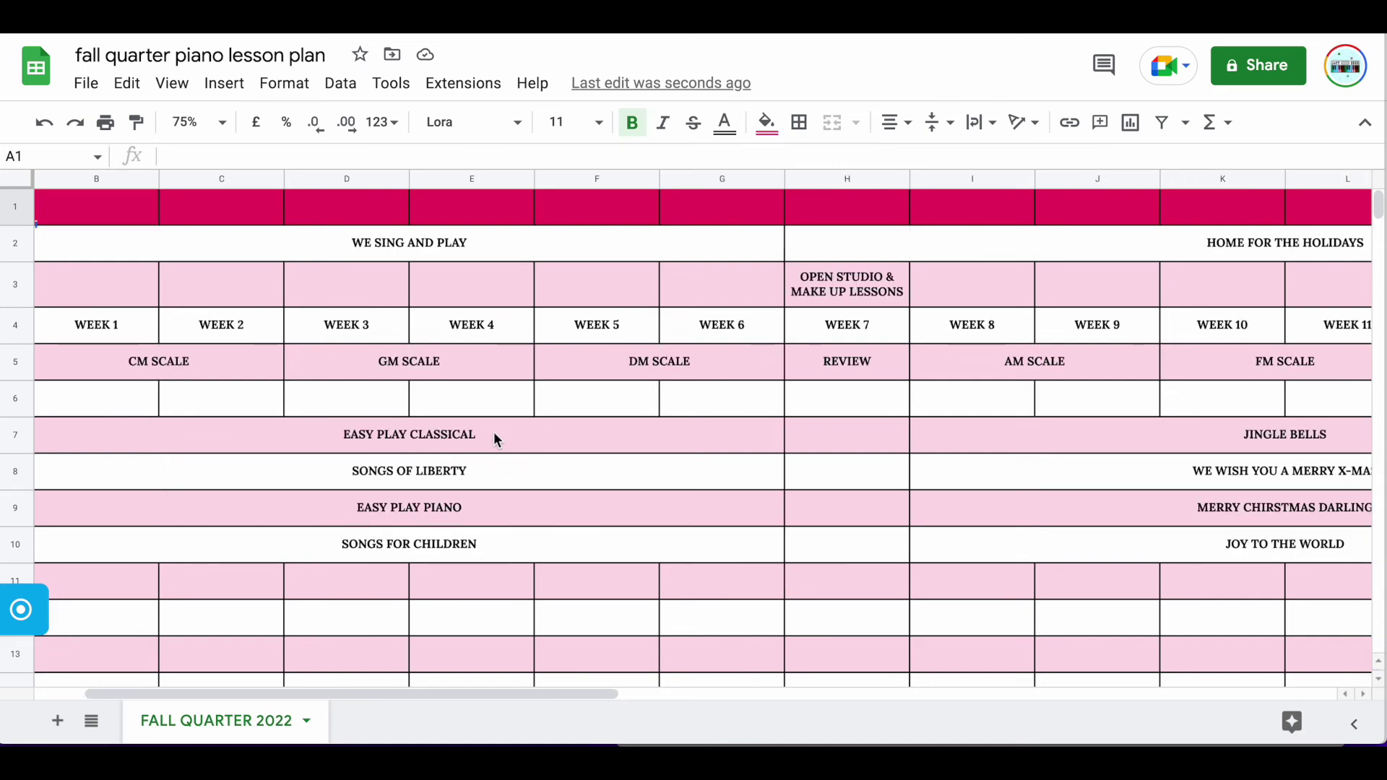
pyautogui.hscroll(2, 497, 440)
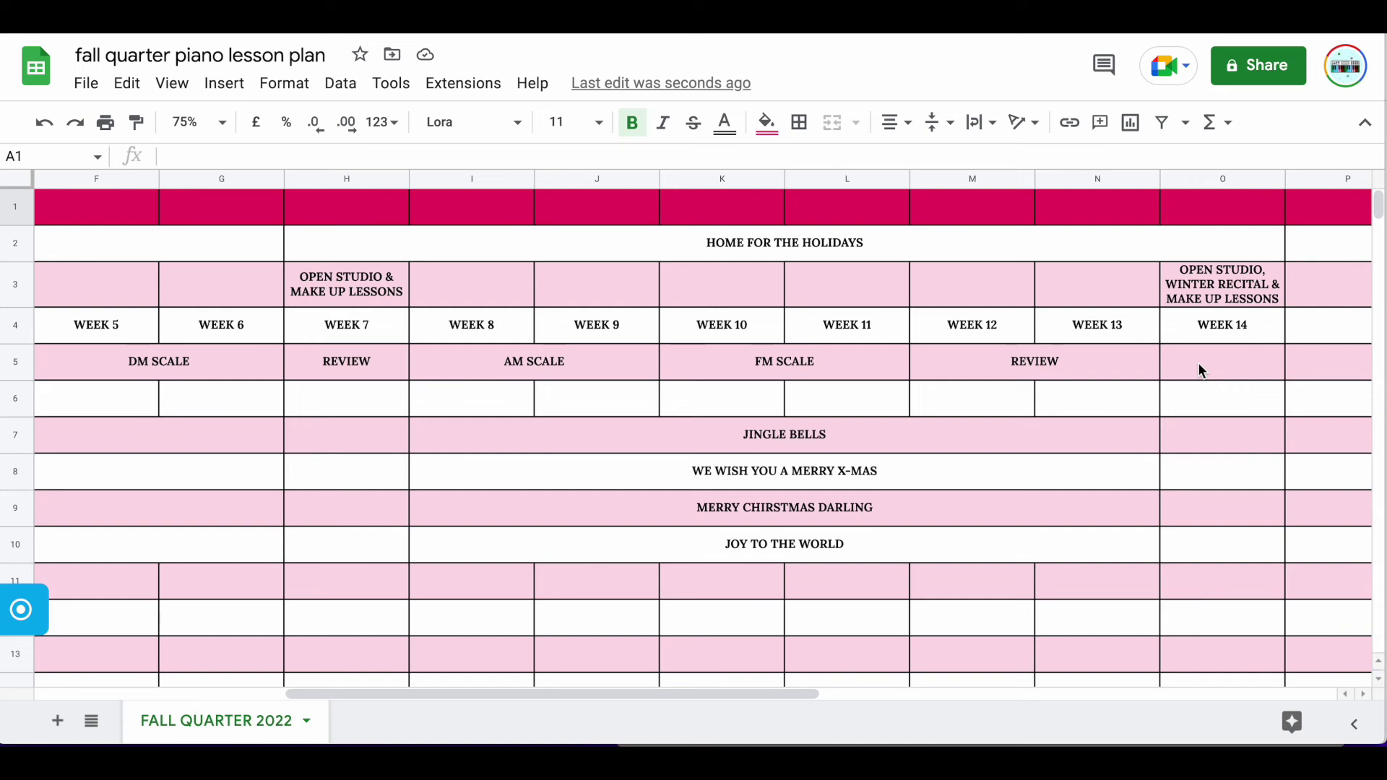
# Enter "DAY 1" in B11 as the WEEK 1 entry of the THEORY row.
pyautogui.hscroll(-3, 1198, 363)
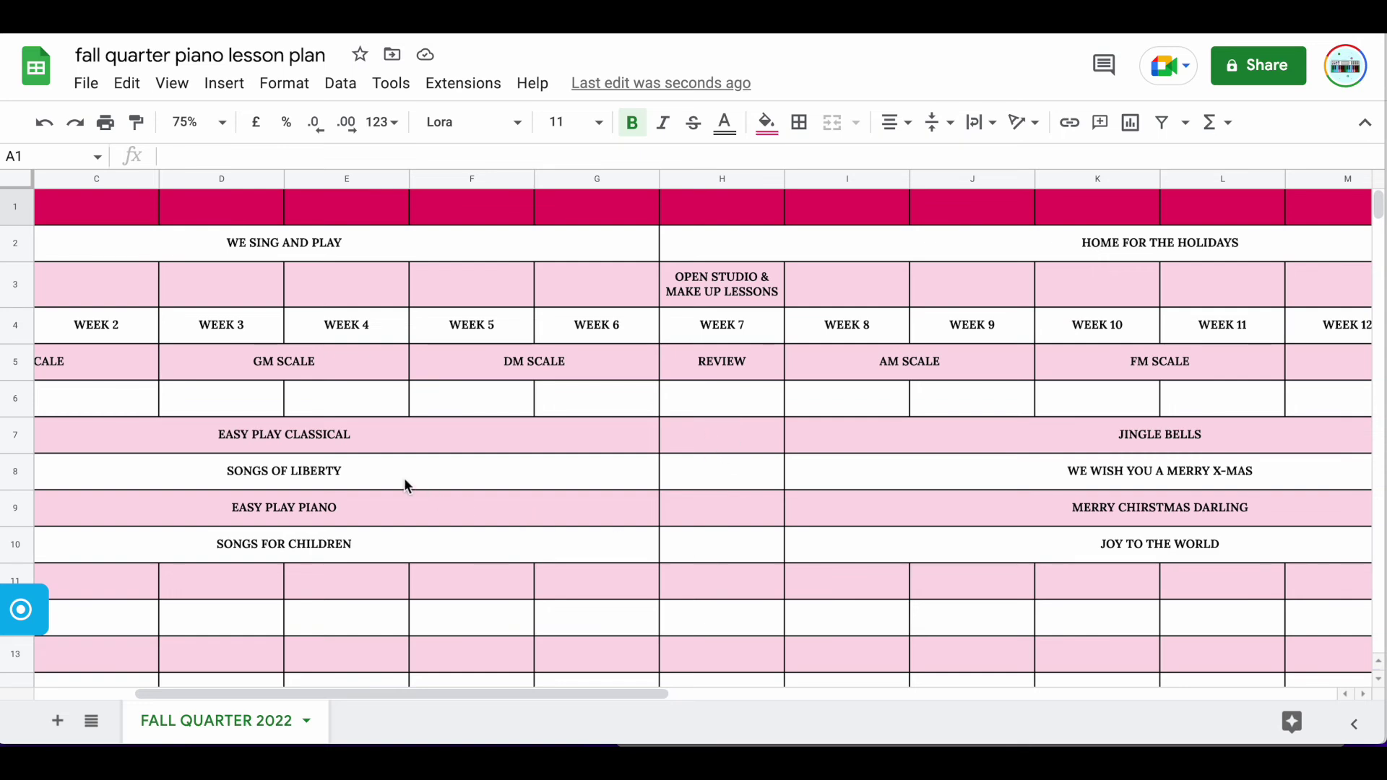
pyautogui.hscroll(-2, 407, 485)
pyautogui.scroll(-1, 407, 484)
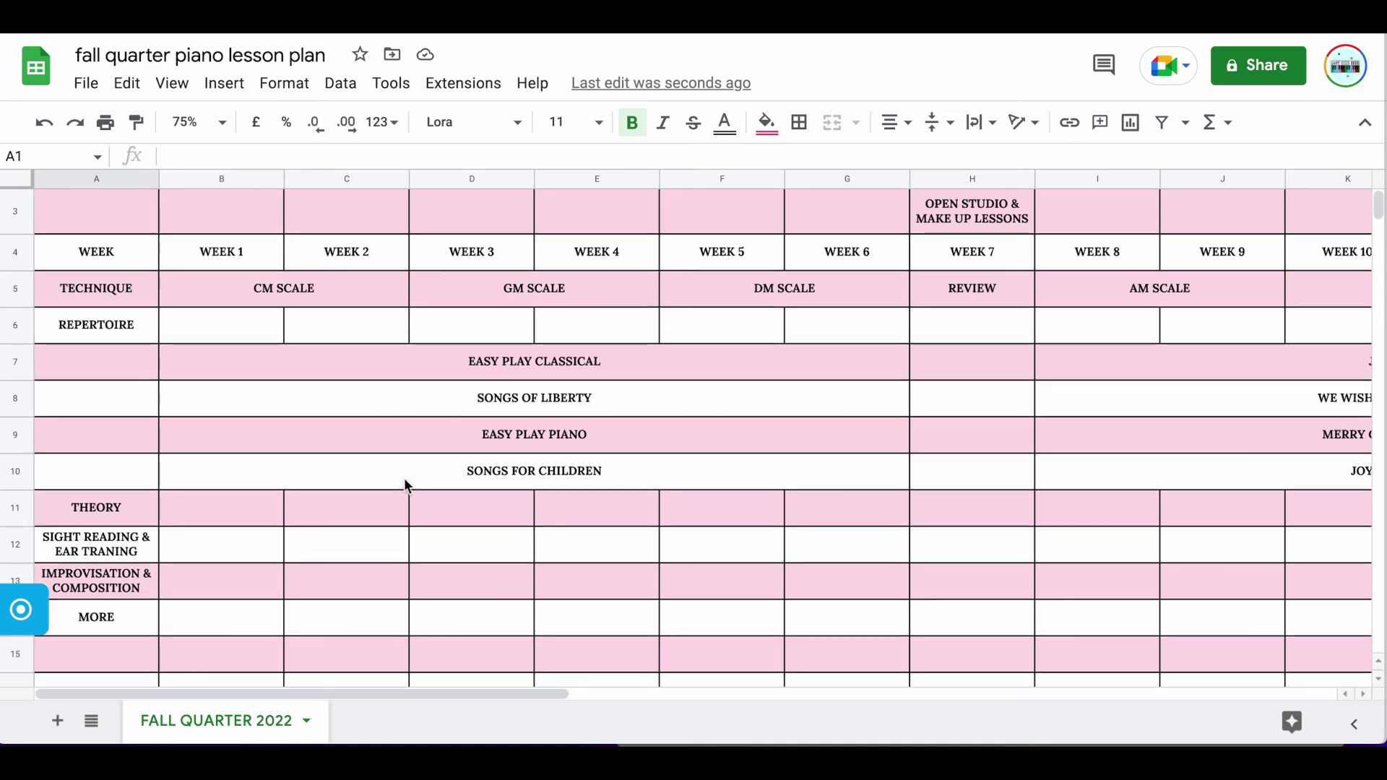
pyautogui.hscroll(1, 229, 507)
pyautogui.click(230, 507)
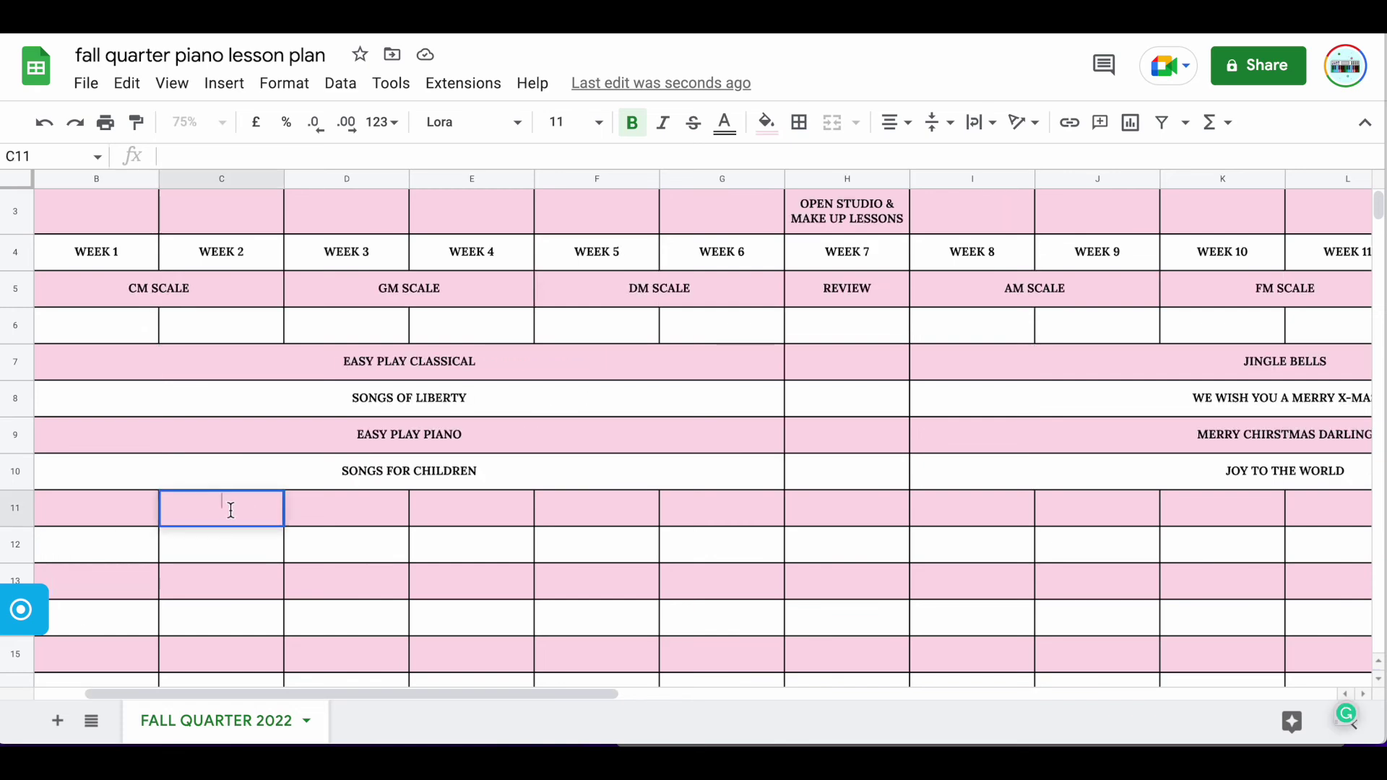
pyautogui.click(128, 507)
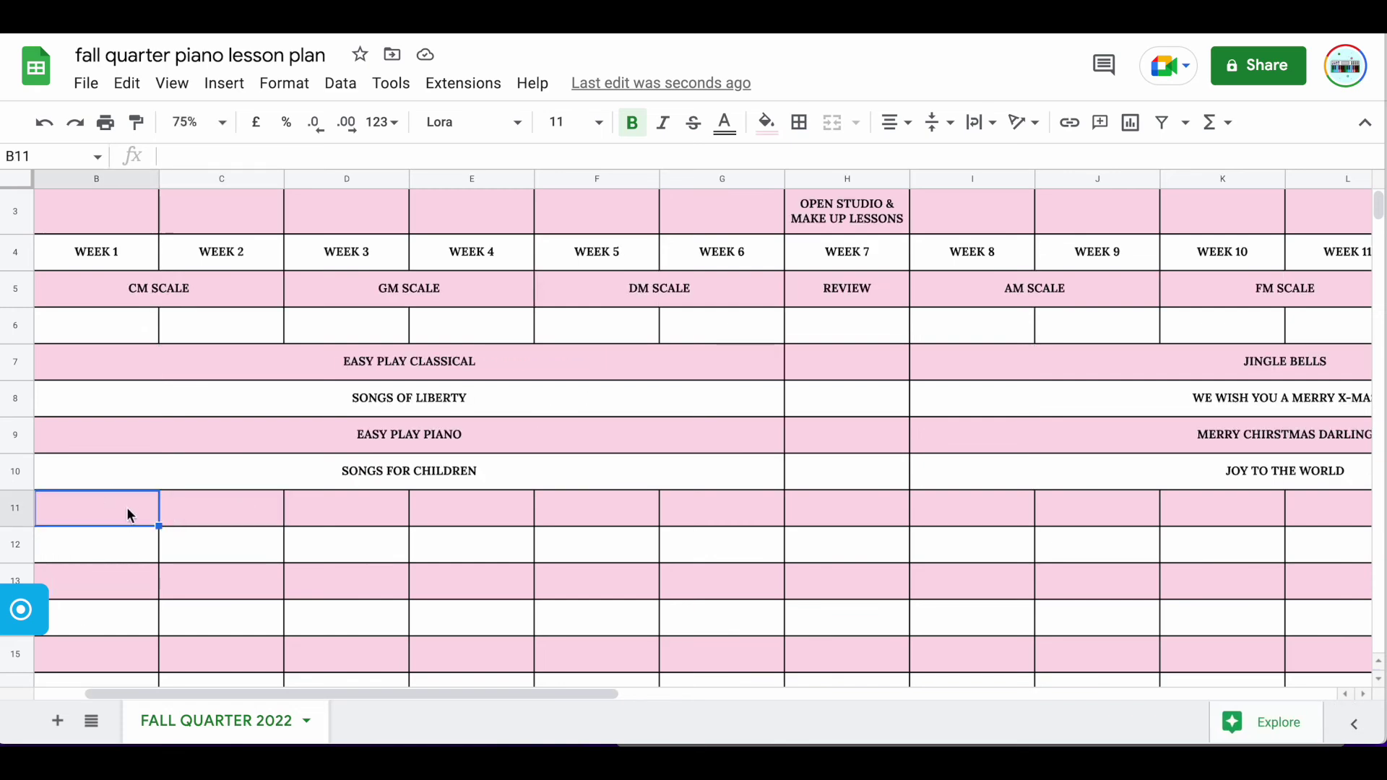
pyautogui.press('Left')
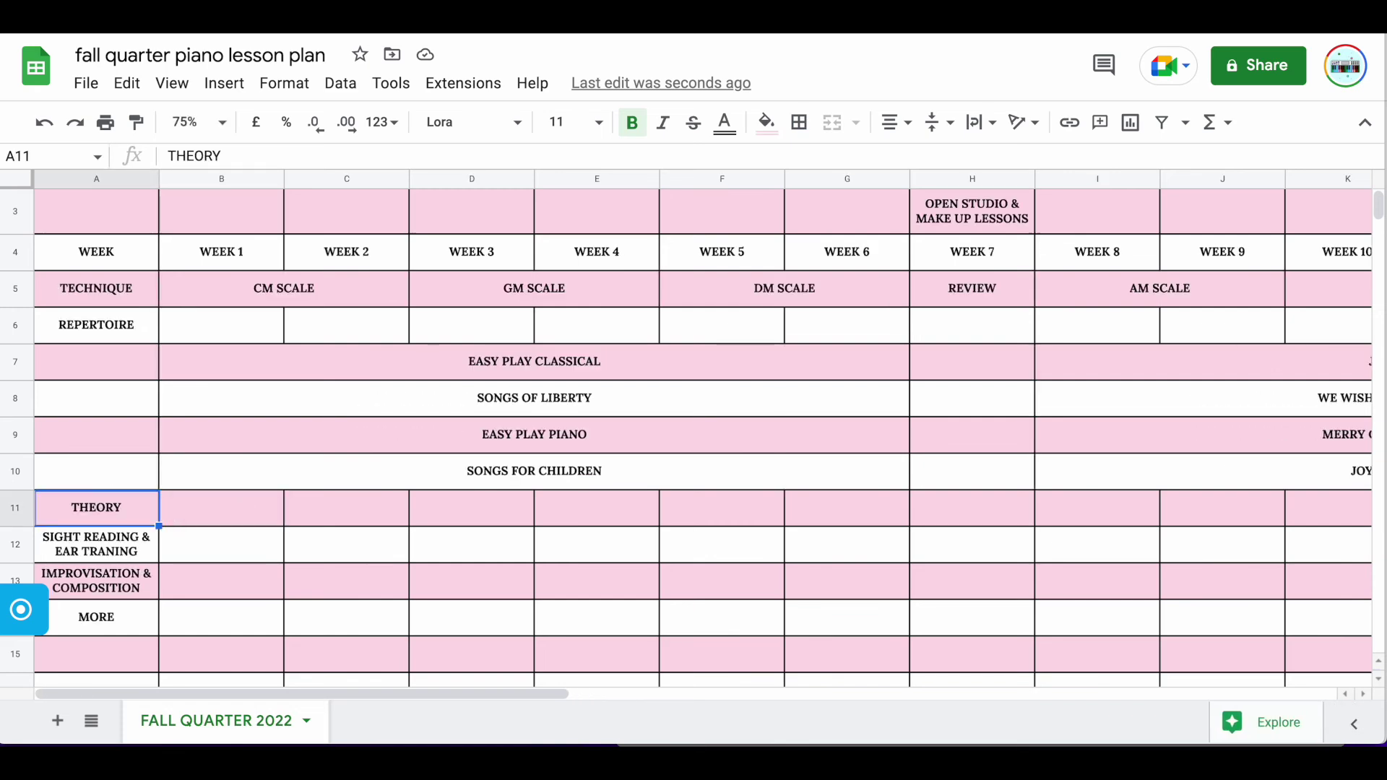
pyautogui.doubleClick(186, 505)
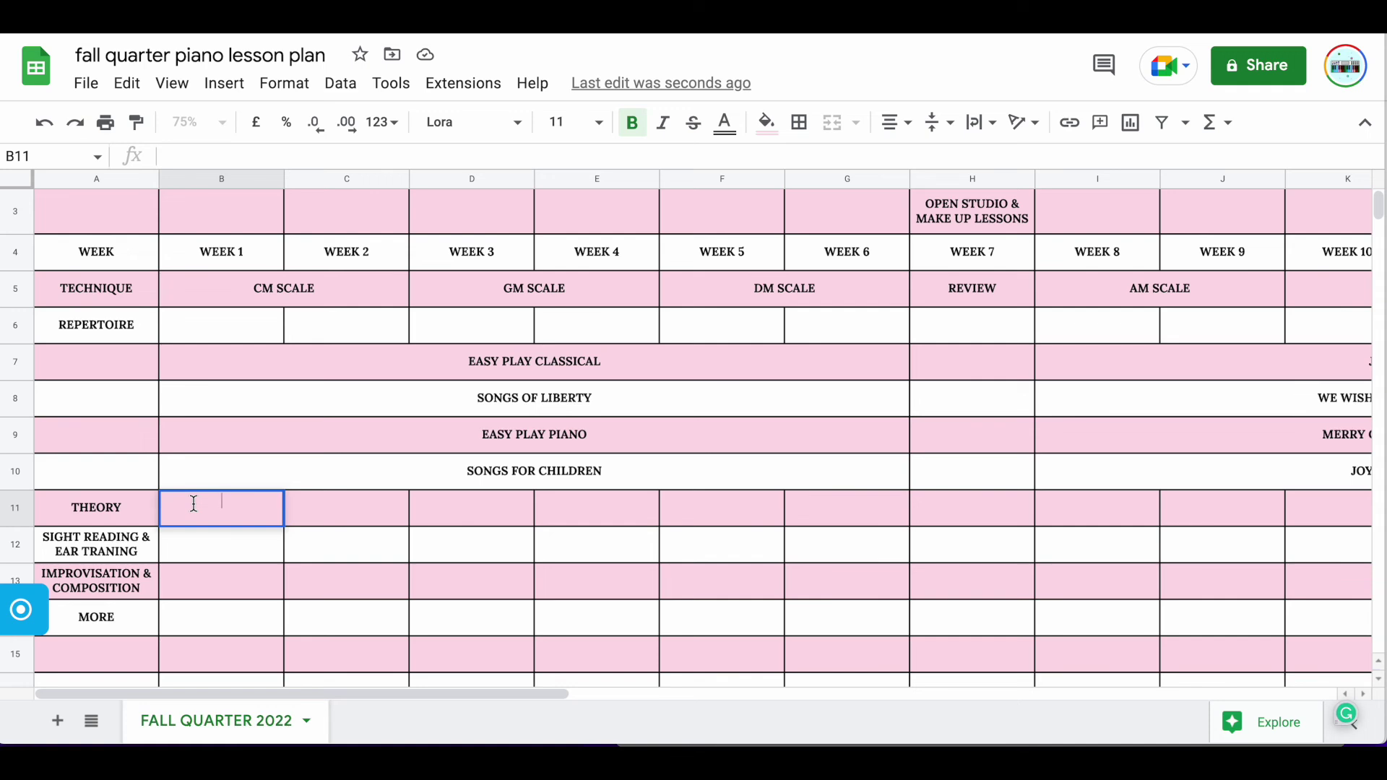
pyautogui.write('DAY 1')
# Fill in the THEORY row for weeks 2 and 3 with "DAY 2" in C11 and "DAY 3" in D11.
pyautogui.click(346, 509)
pyautogui.write('DAY 1')
pyautogui.press('BackSpace')
pyautogui.write('2')
pyautogui.doubleClick(472, 517)
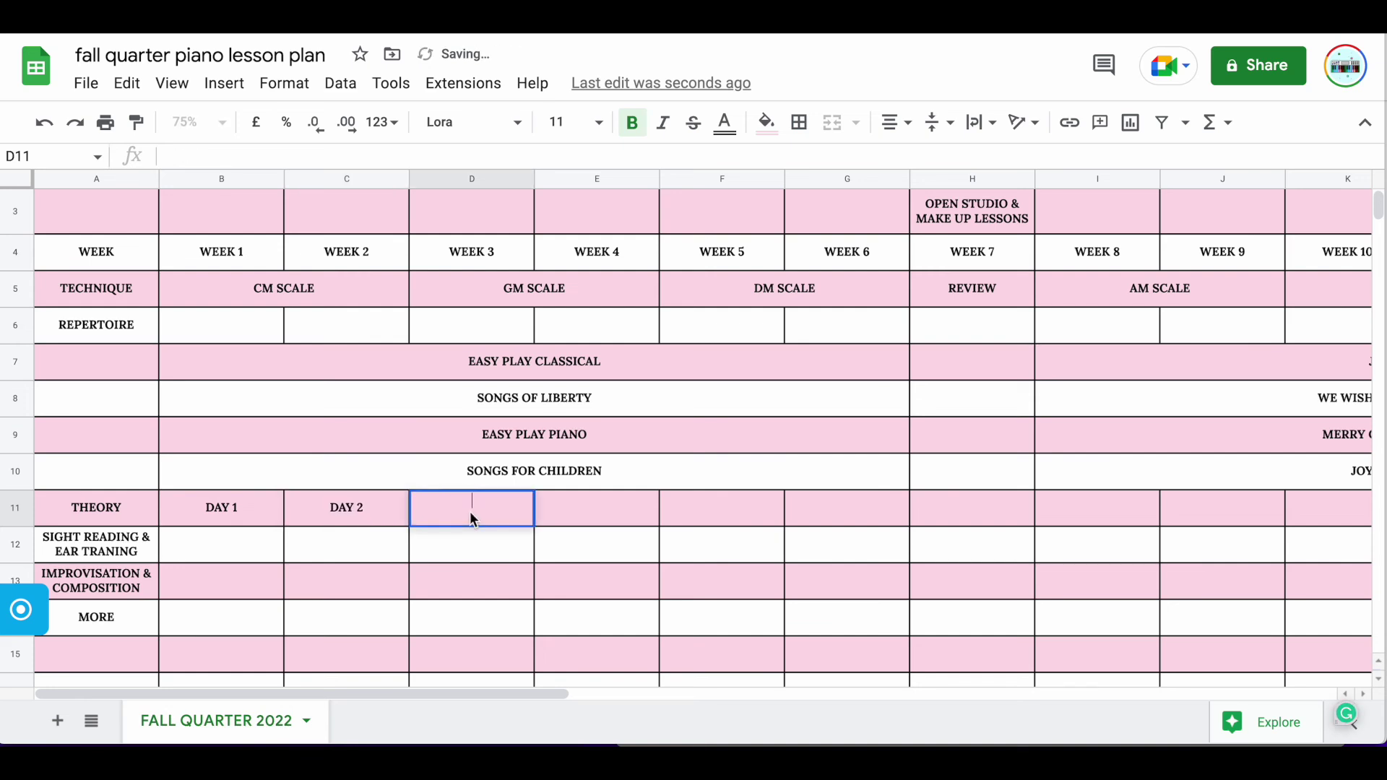
pyautogui.write('DAY')
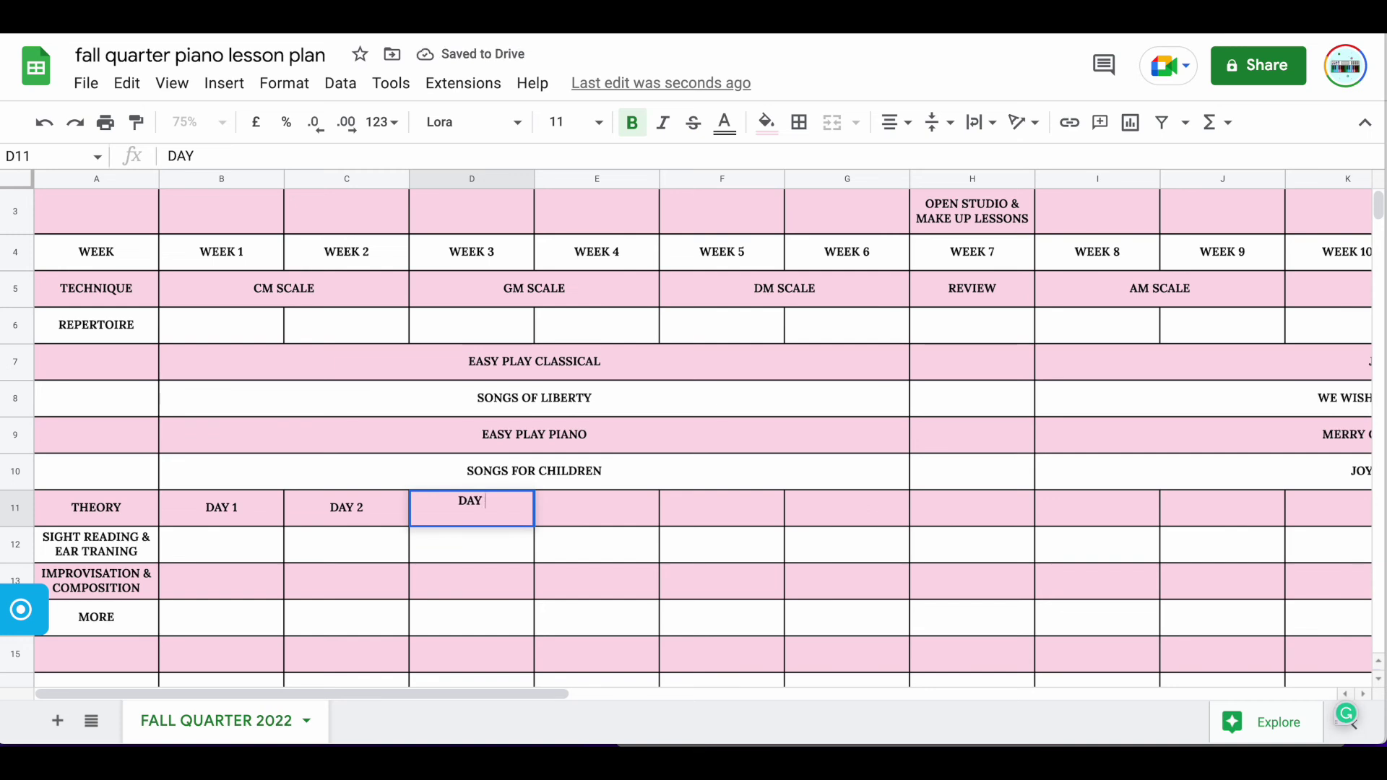
pyautogui.write(' 3')
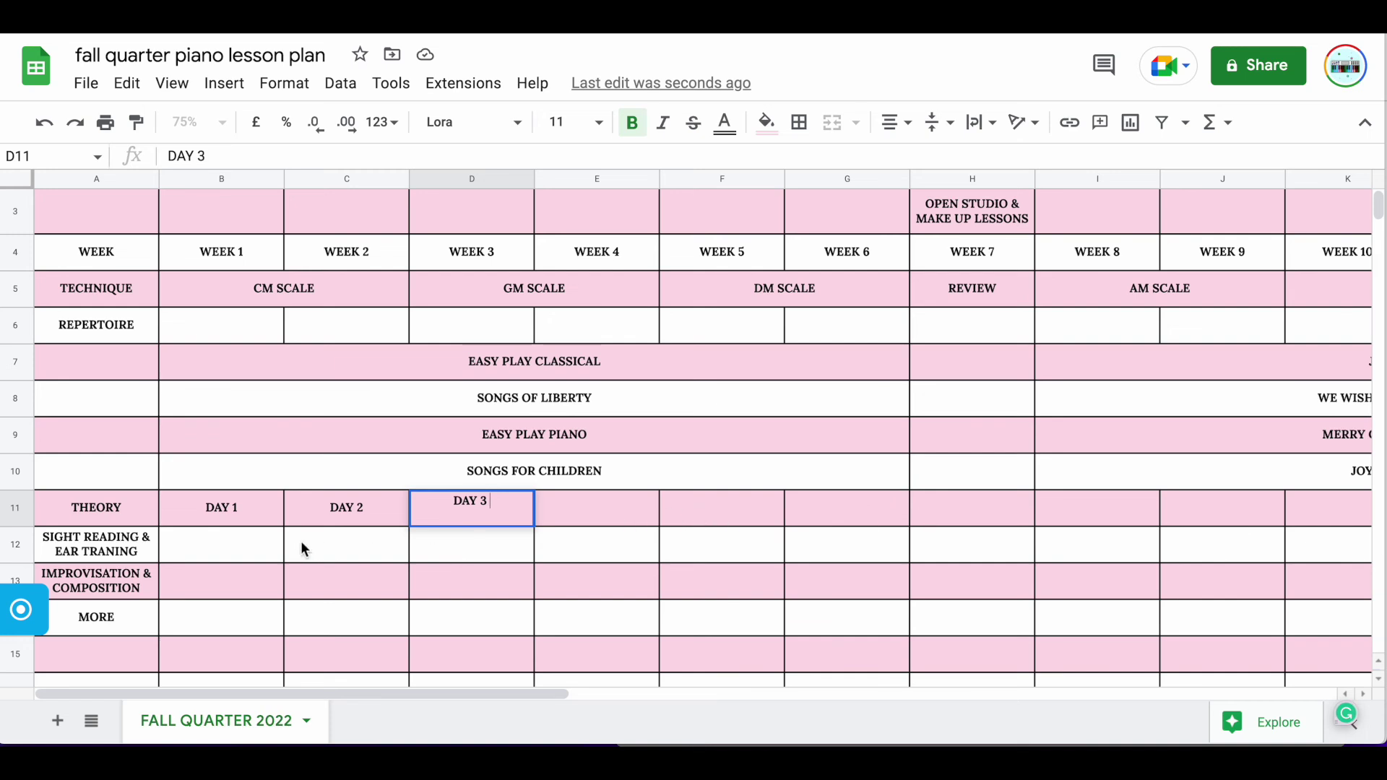
# Enter "SET 1", "SET 2" and "SET 3" in B12 to D12 for weeks 1–3 of sight reading and ear training.
pyautogui.doubleClick(257, 544)
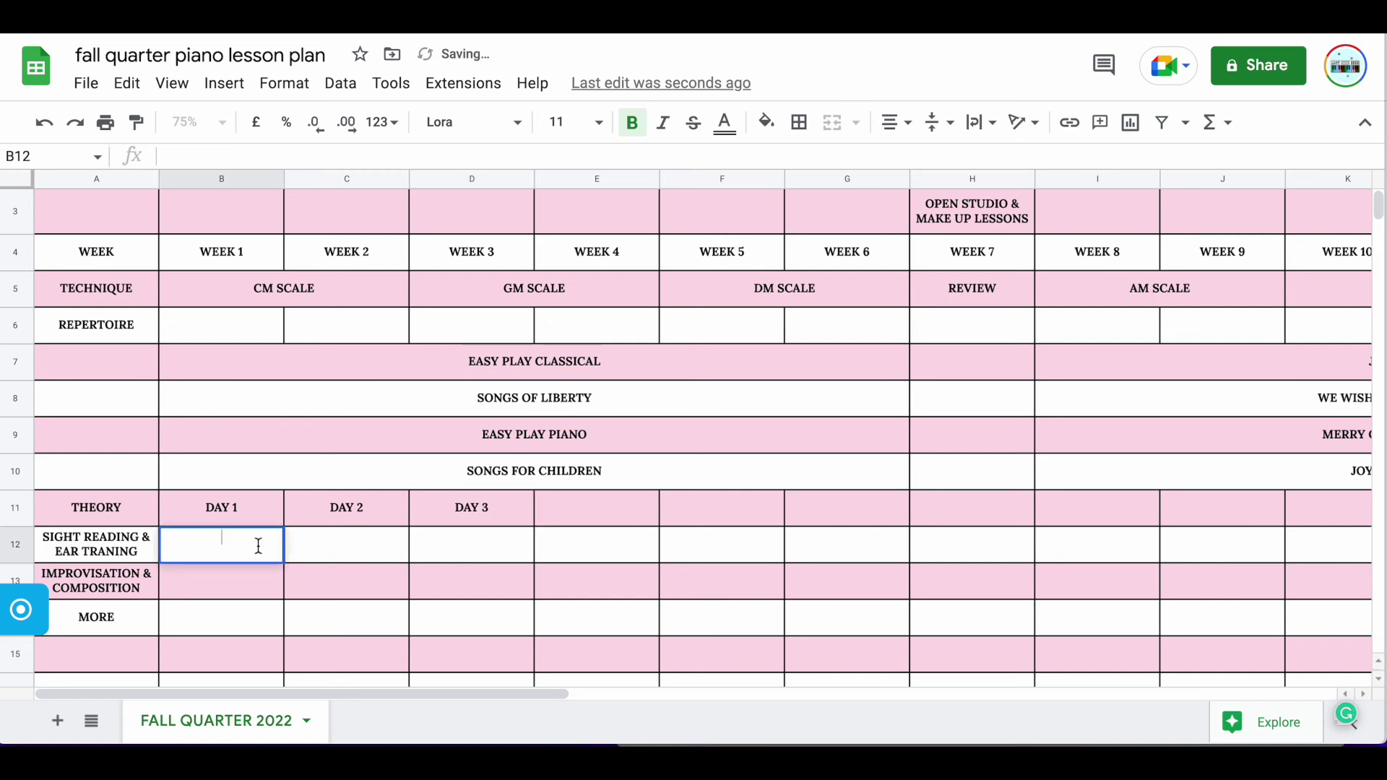
pyautogui.write('SET 1')
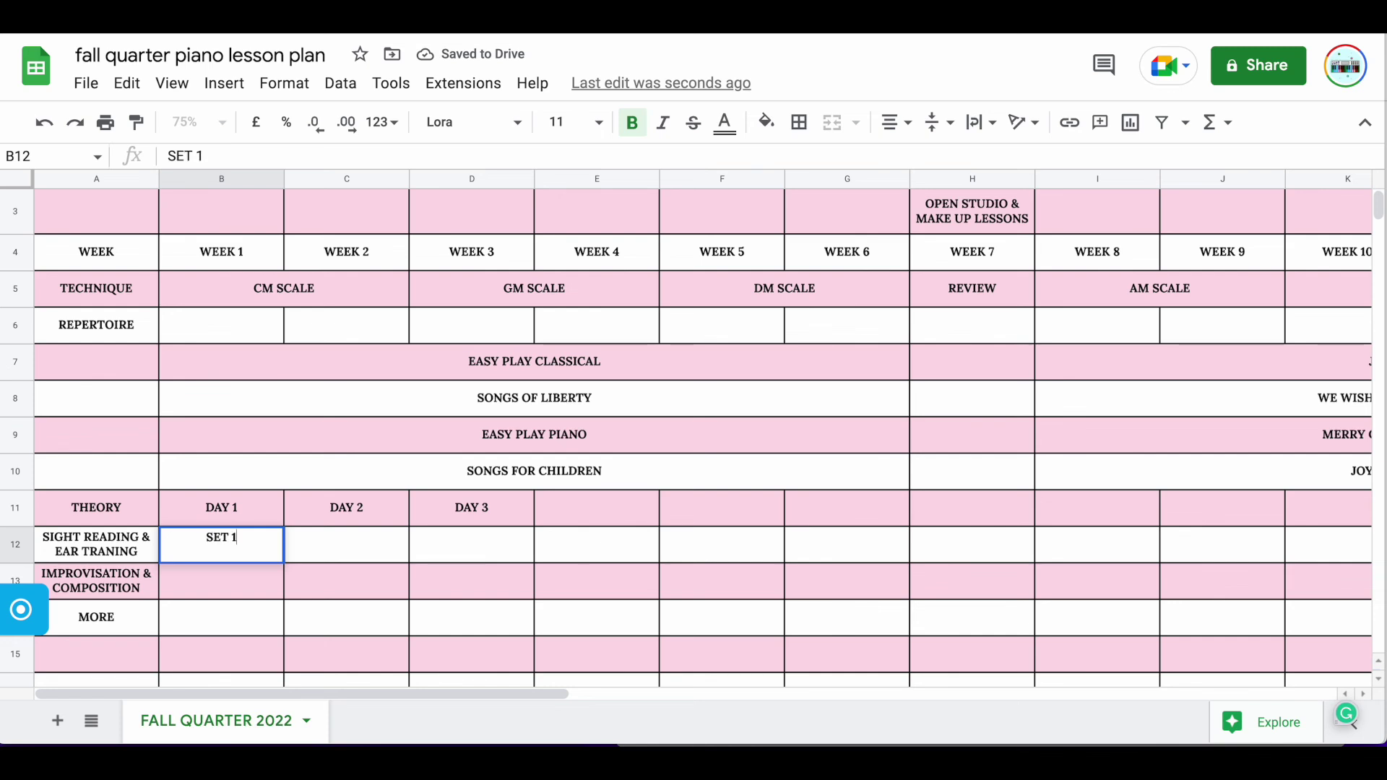
pyautogui.press('Tab')
pyautogui.write('SET 2')
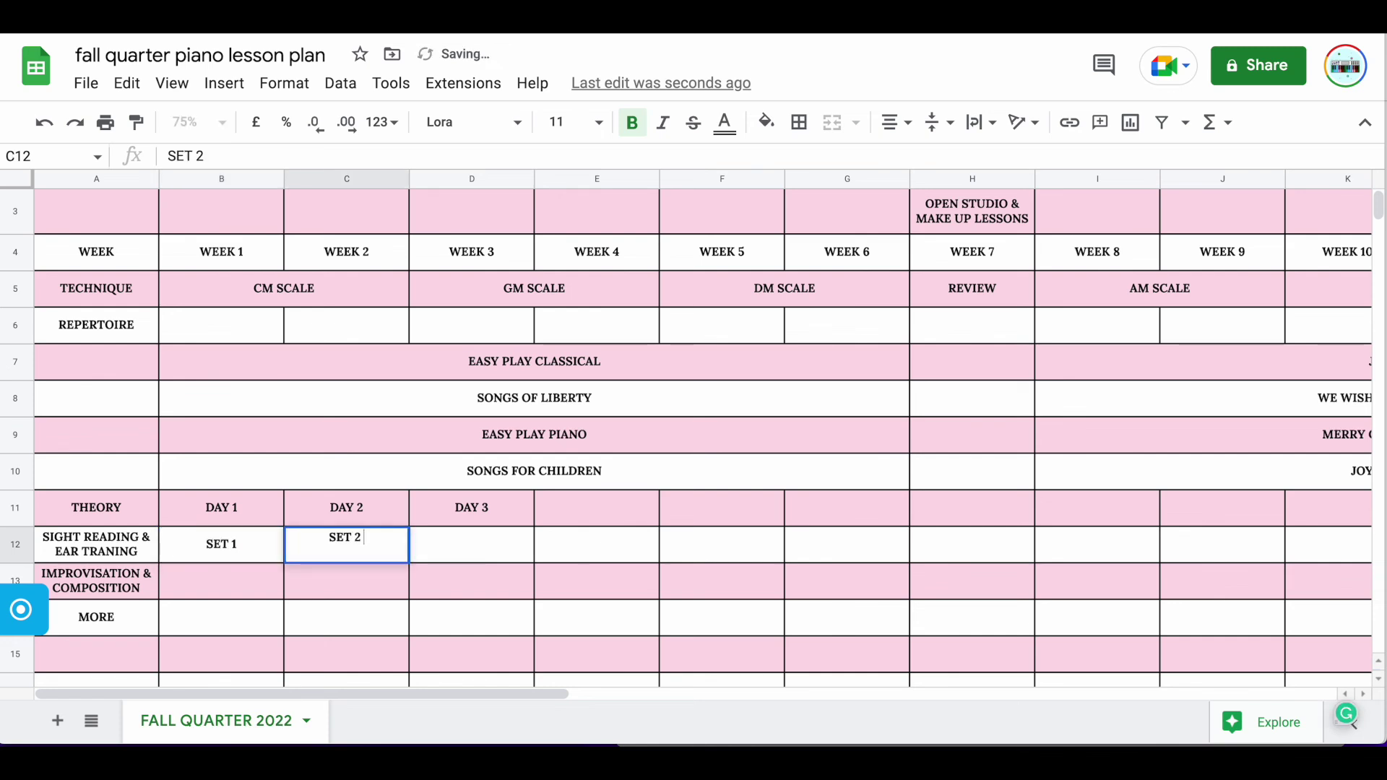
pyautogui.press('Tab')
pyautogui.write('SET 3')
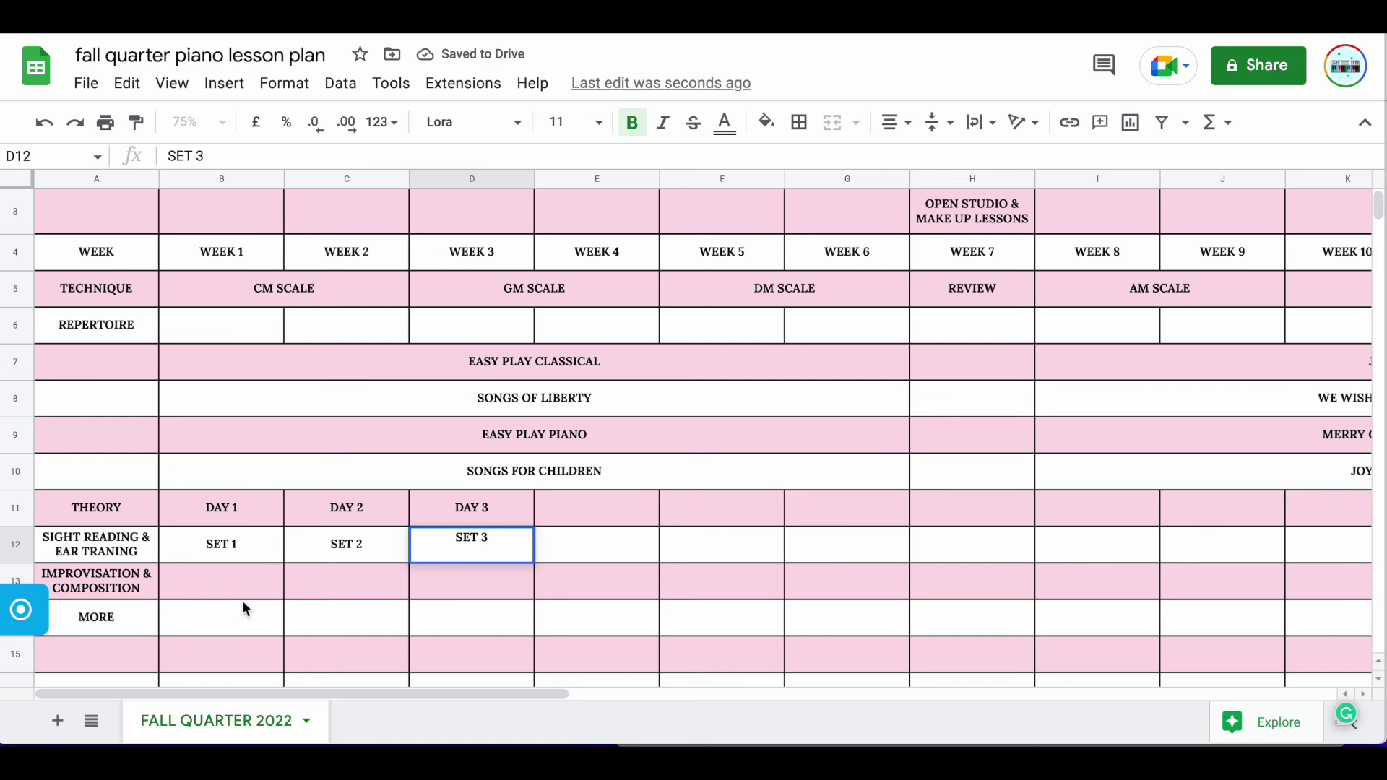
# Enter "SET 1", "SET 2" and "SET 3" in B13 to D13 for weeks 1–3 of improvisation and composition.
pyautogui.click(236, 555)
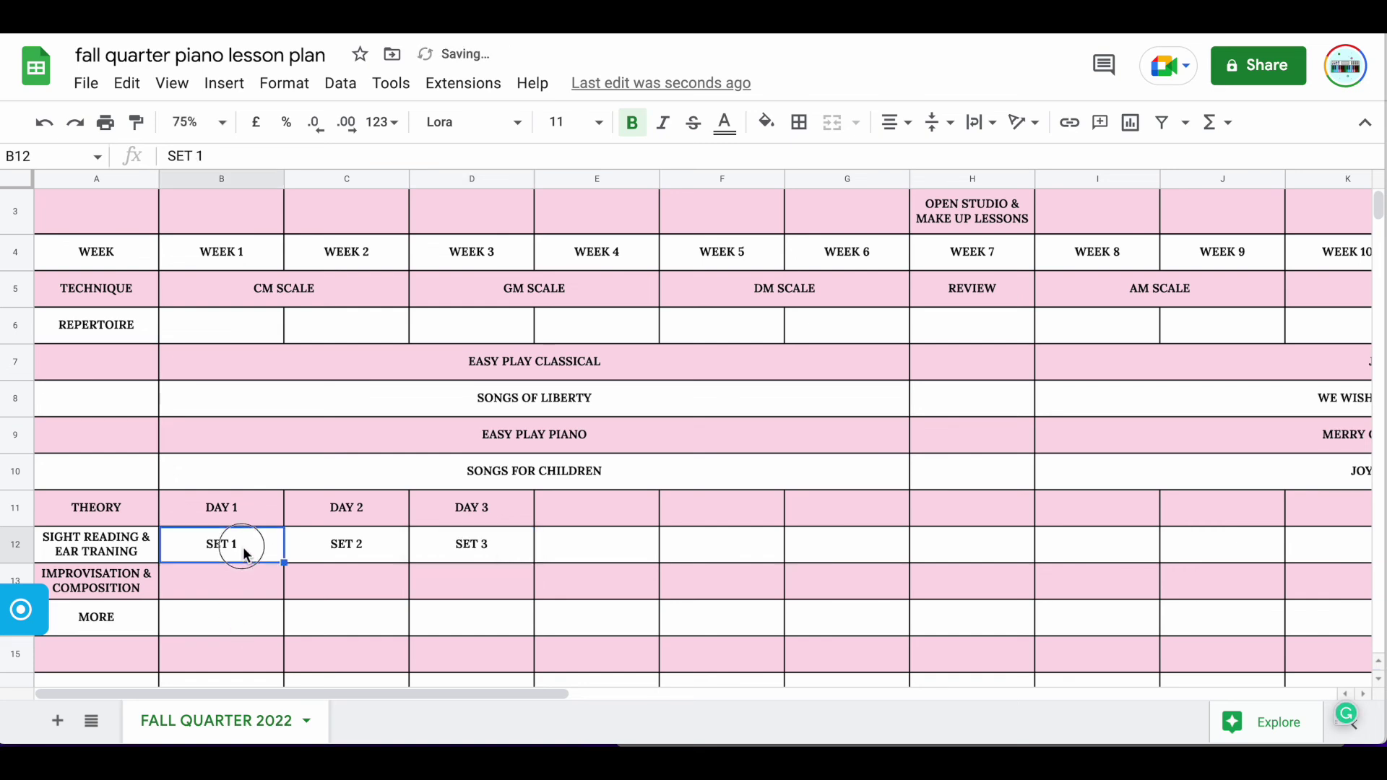
pyautogui.click(234, 591)
pyautogui.doubleClick(234, 591)
pyautogui.write('SET 1')
pyautogui.press('Tab')
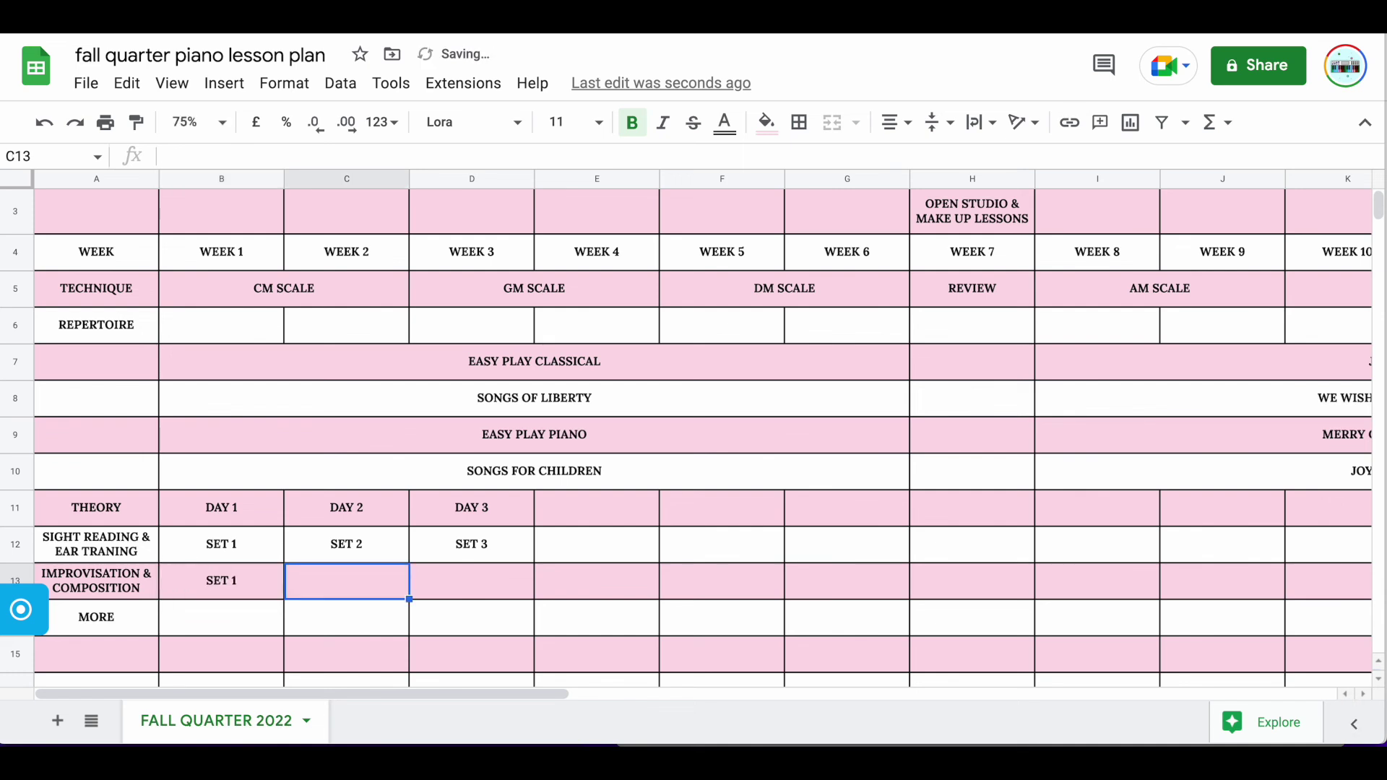
pyautogui.write('SET 2')
pyautogui.press('Tab')
pyautogui.write('SET')
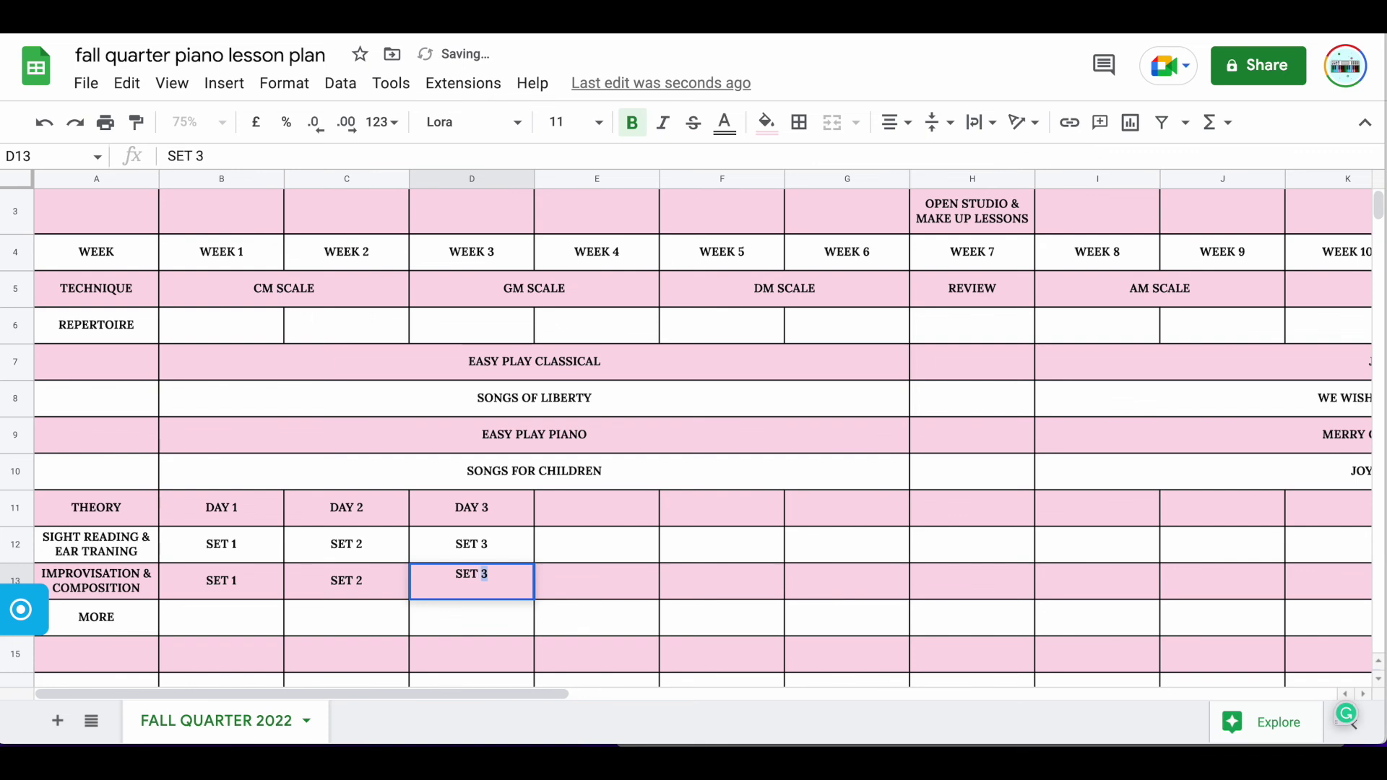
pyautogui.press('Return')
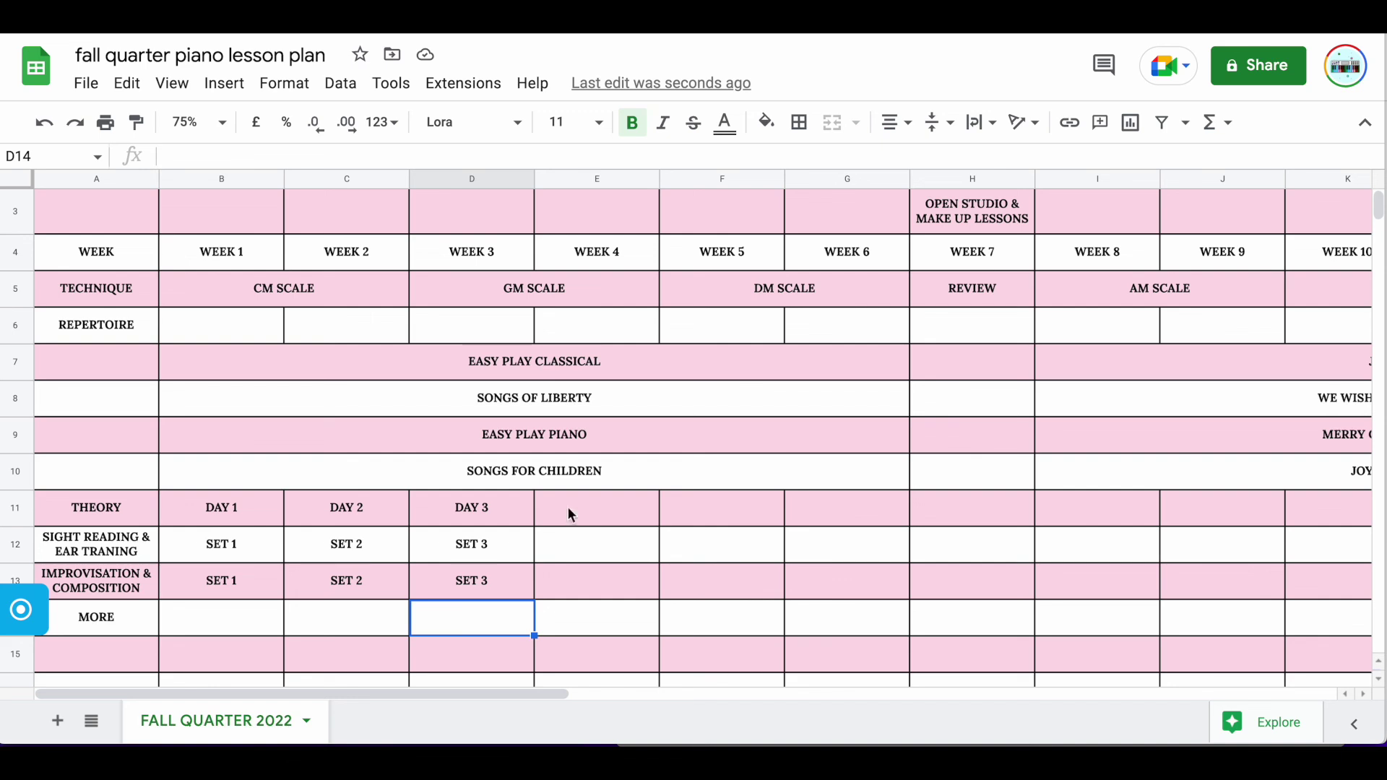
# Set the sheet zoom to 50% and show the lesson plan from row 1.
pyautogui.click(218, 123)
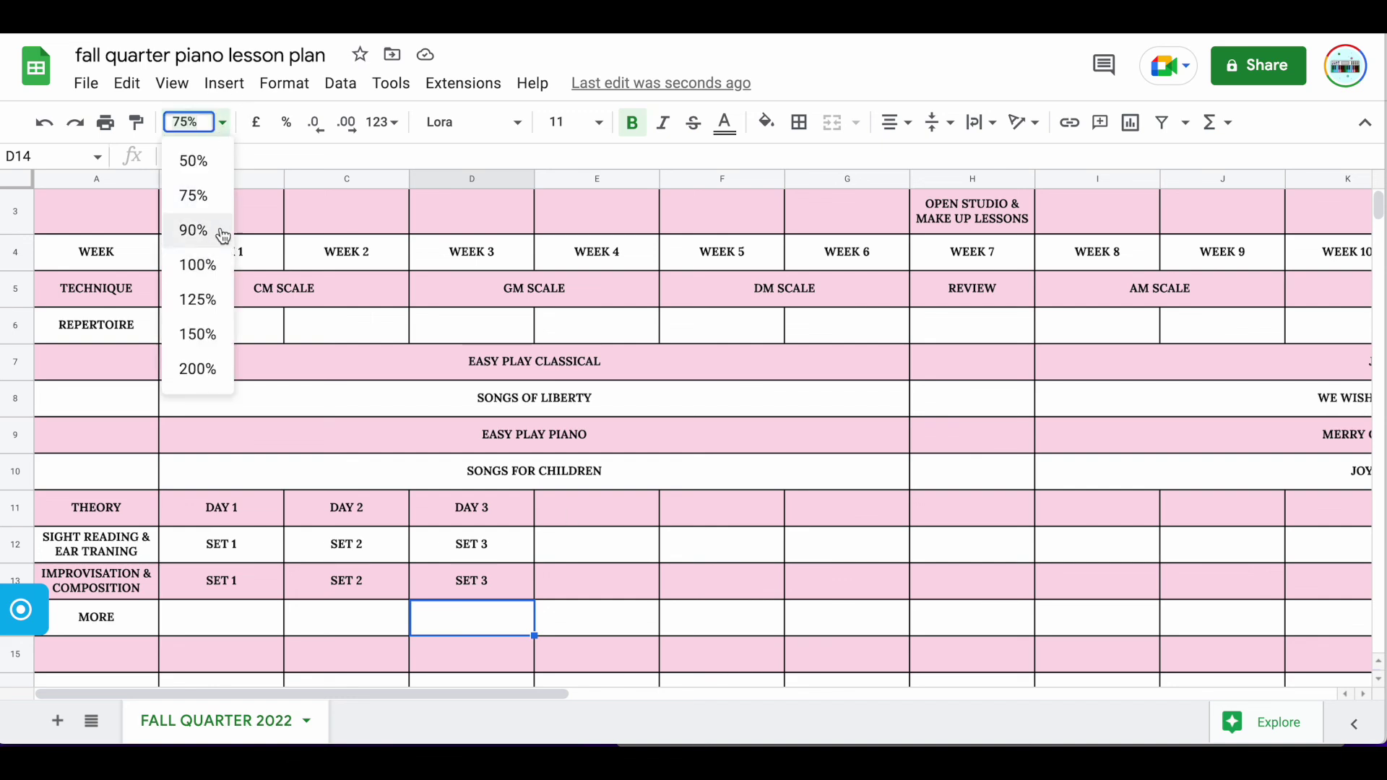
pyautogui.click(194, 160)
pyautogui.scroll(1, 352, 279)
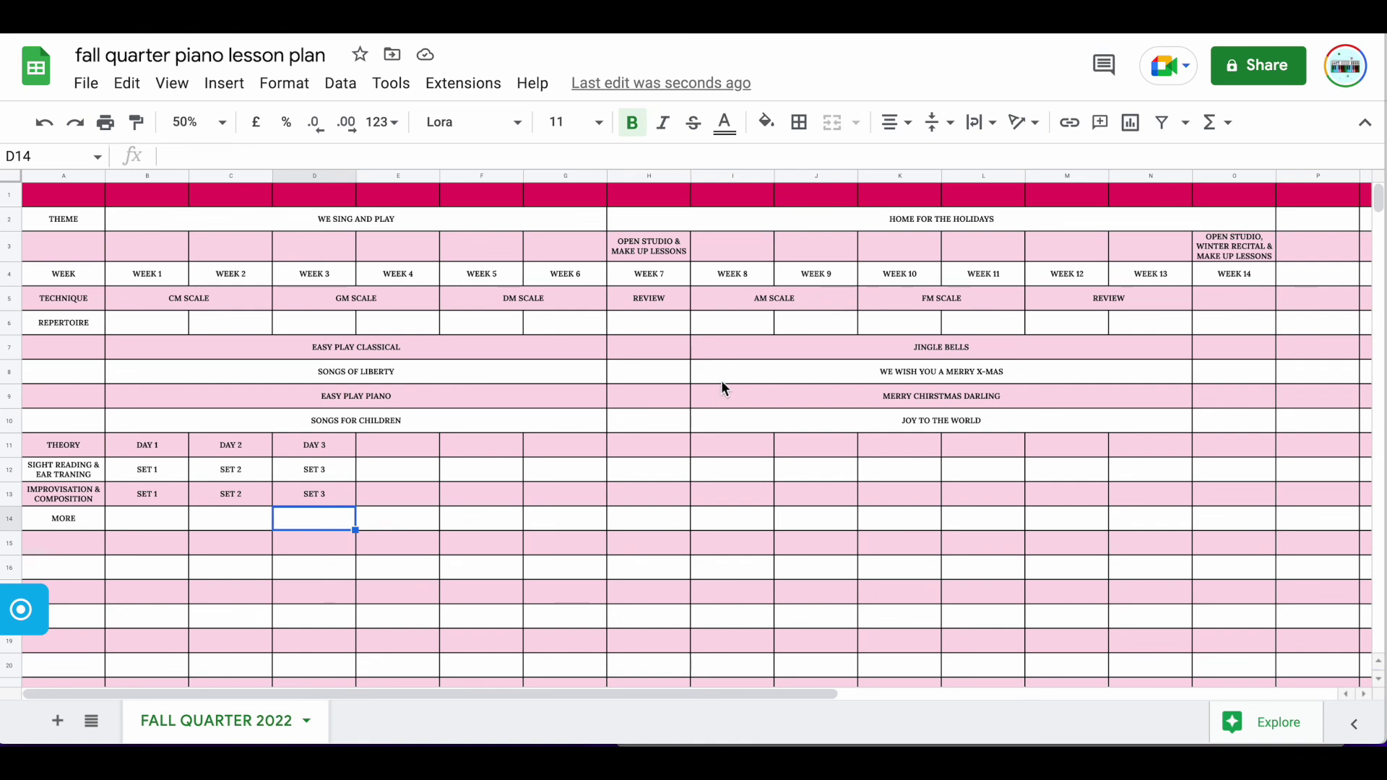
# Fill the whole of row 15 with the custom dark pink used for row 1.
pyautogui.click(16, 549)
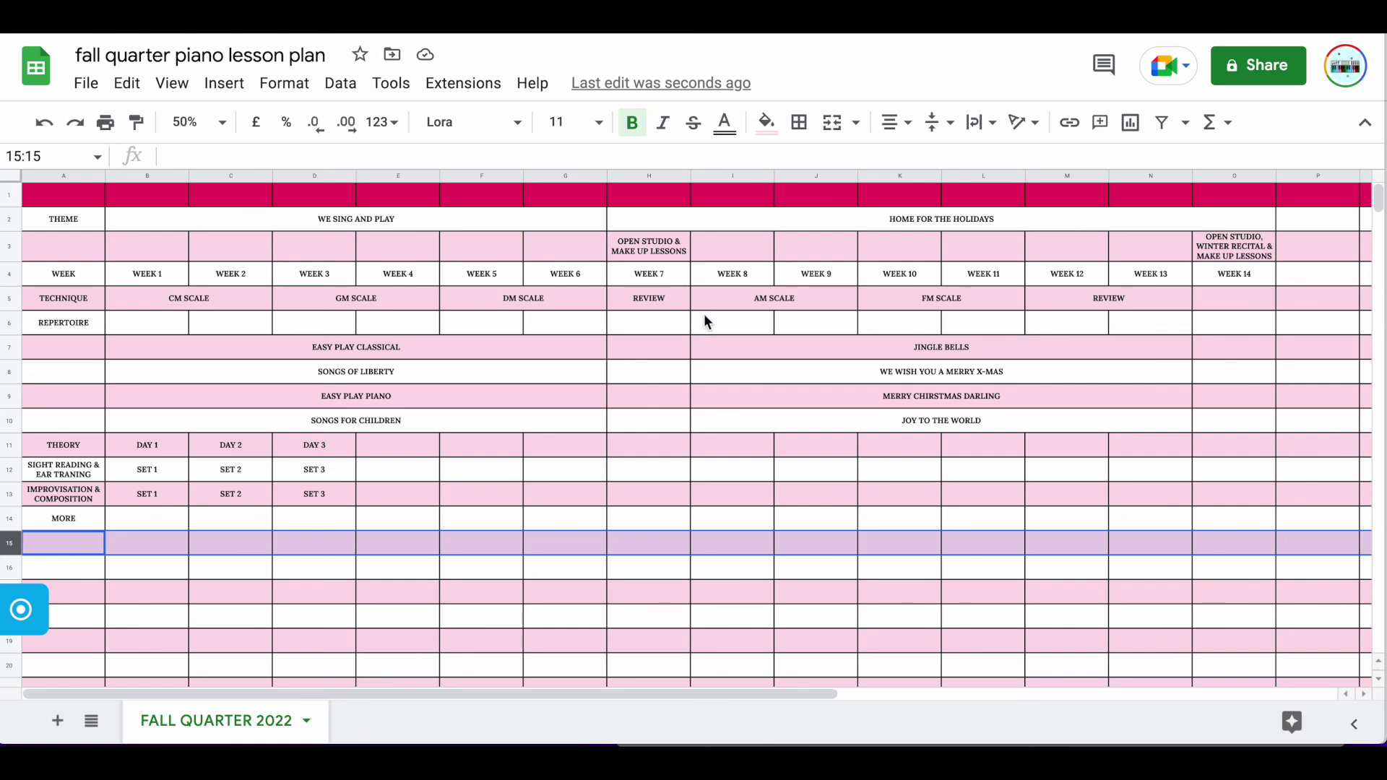
pyautogui.click(767, 123)
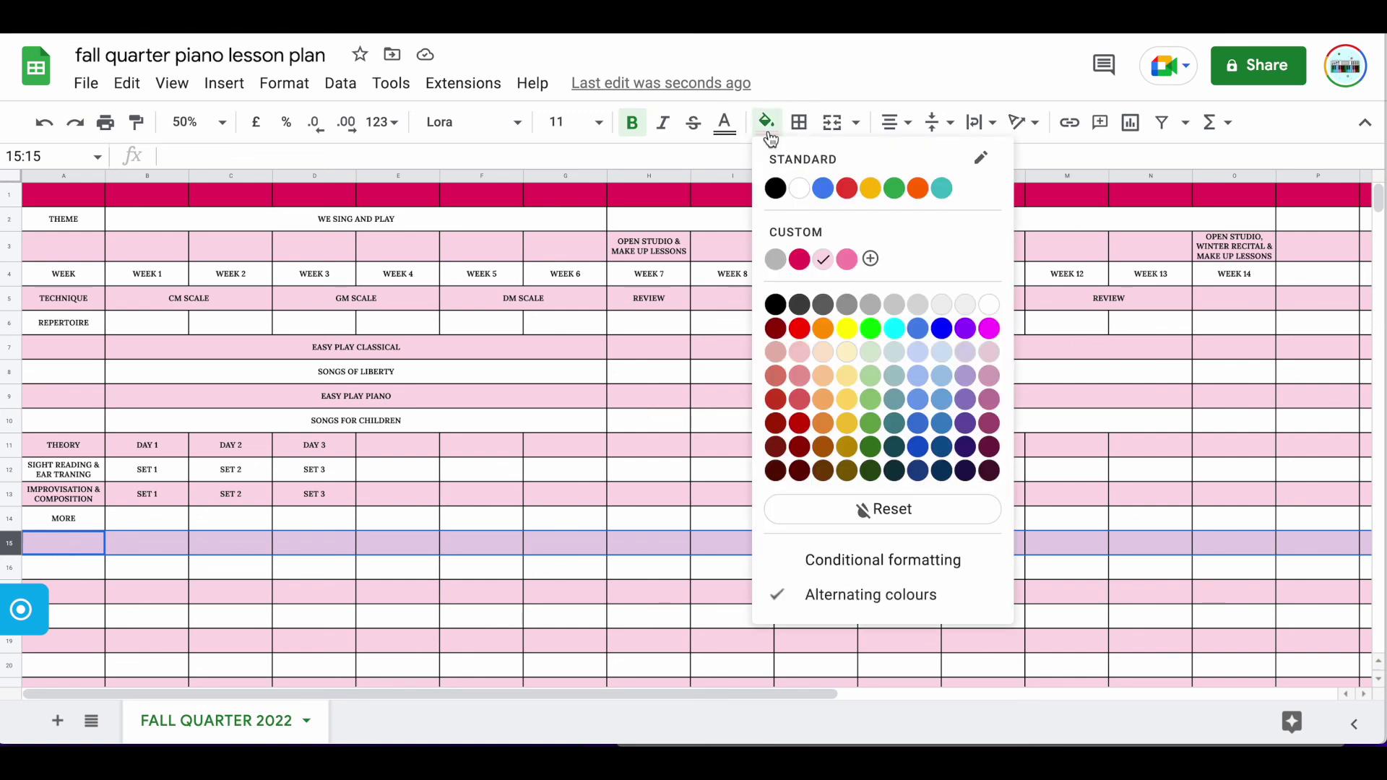
pyautogui.click(799, 261)
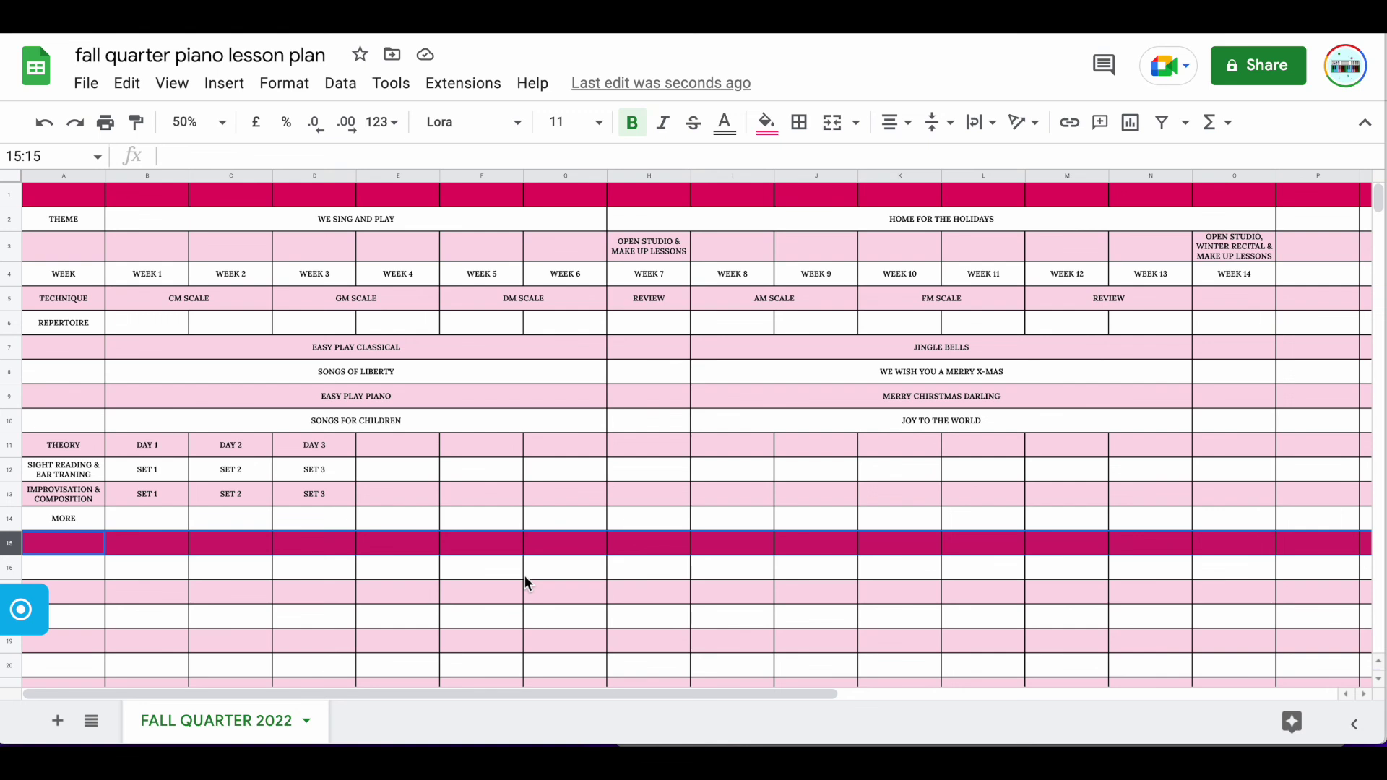
# Enter the heading "QUARTER 1 FALL" in A1.
pyautogui.click(74, 193)
pyautogui.write('QUARTER')
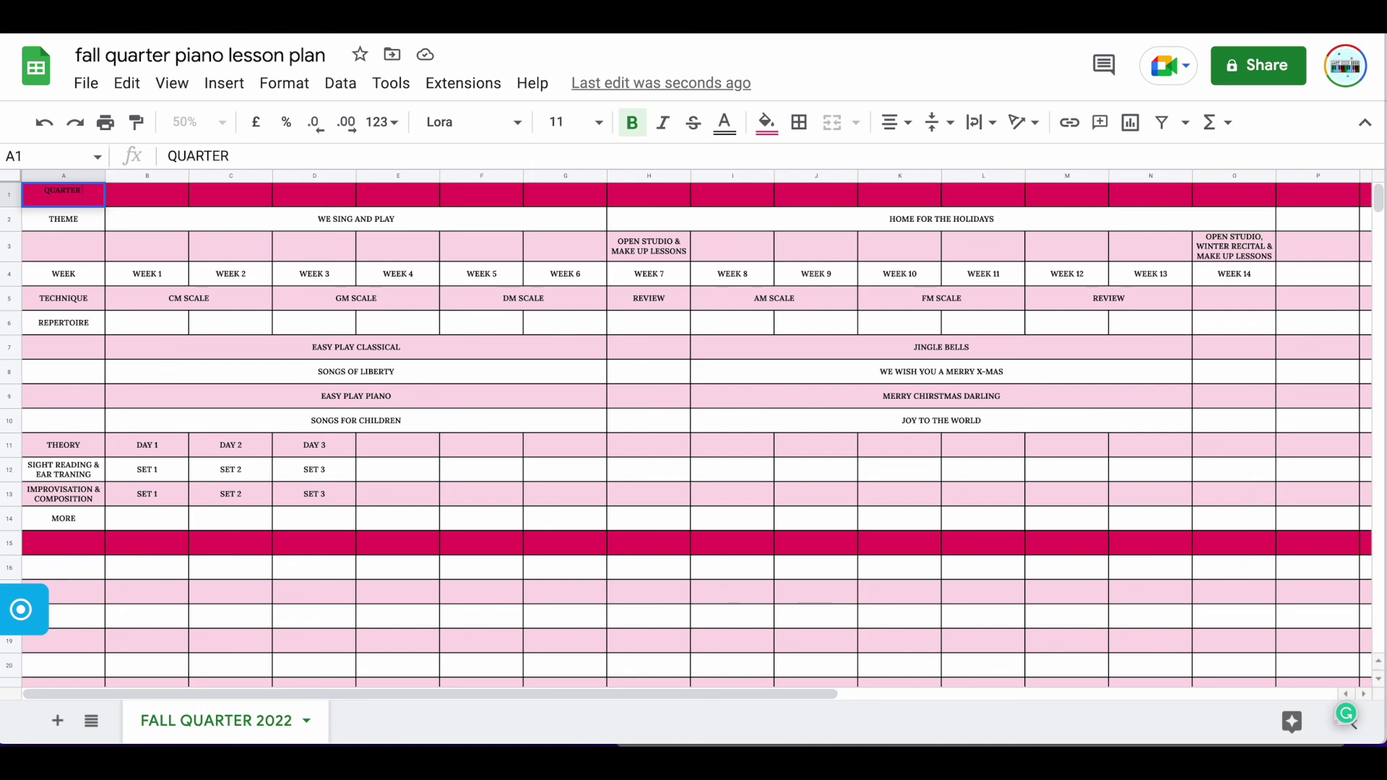
pyautogui.write(' 1 FA')
pyautogui.press('BackSpace')
pyautogui.press('BackSpace')
pyautogui.press('BackSpace')
pyautogui.write('1 FALL')
pyautogui.click(549, 571)
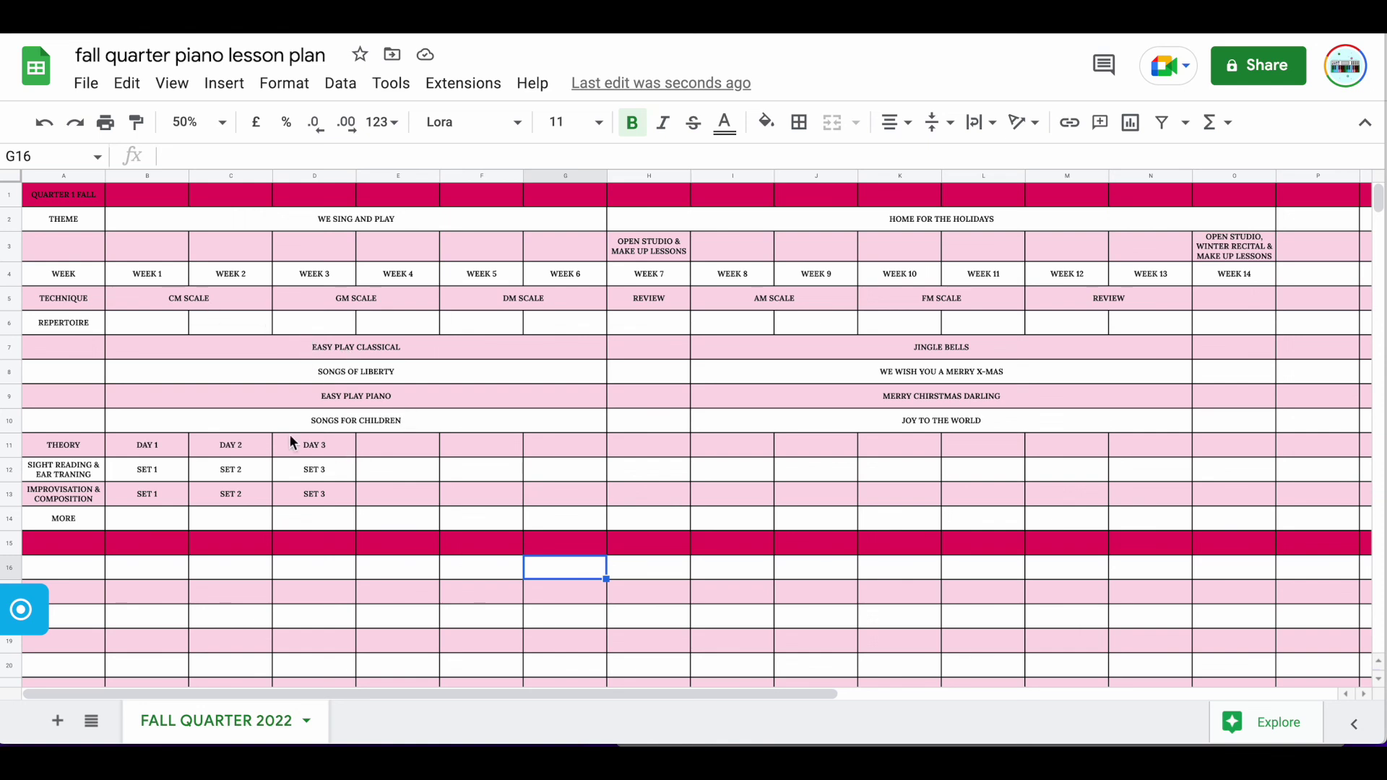
# Enter the heading "WINTER QUARTER" in A15 on the dark pink row below the fall plan.
pyautogui.click(75, 547)
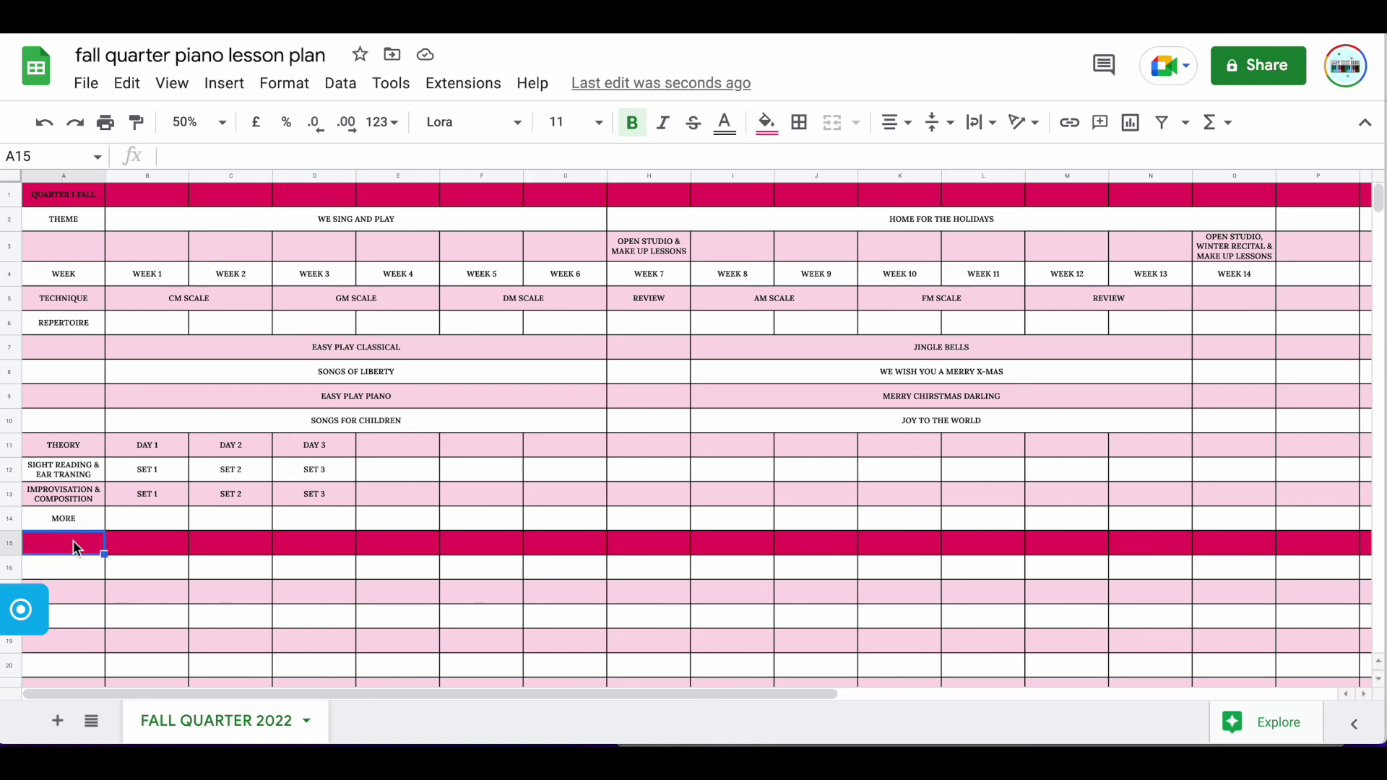
pyautogui.write('WINTER QUARTER')
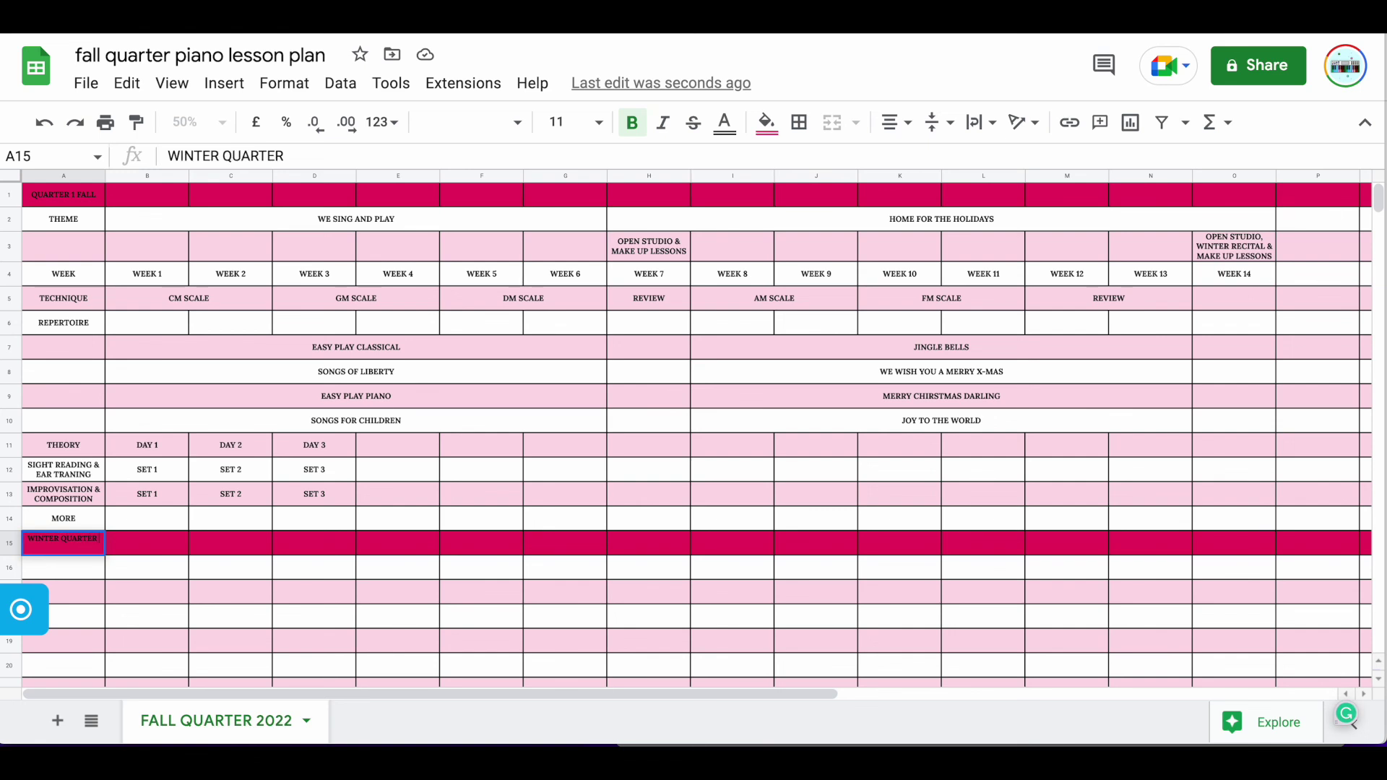